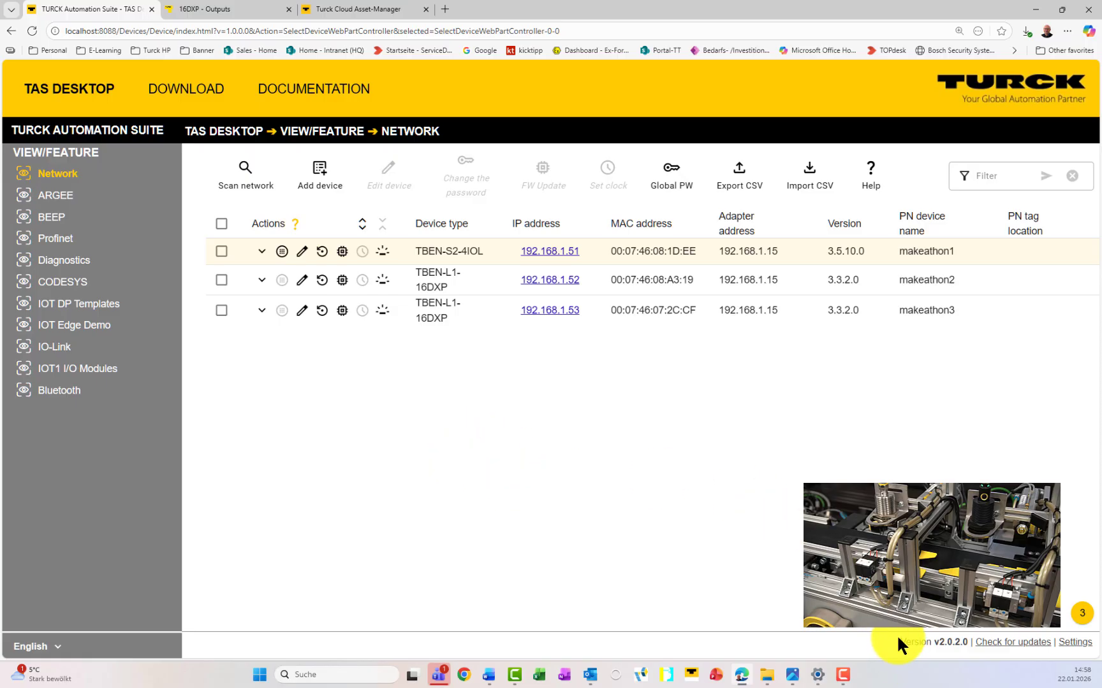
Step: Rescan the network and show the IOT Edge Demo view with the TBEN-S2-4IOL at 192.168.1.51
{"action": "left_click_drag", "start_coordinate": [903, 642], "coordinate": [962, 644]}
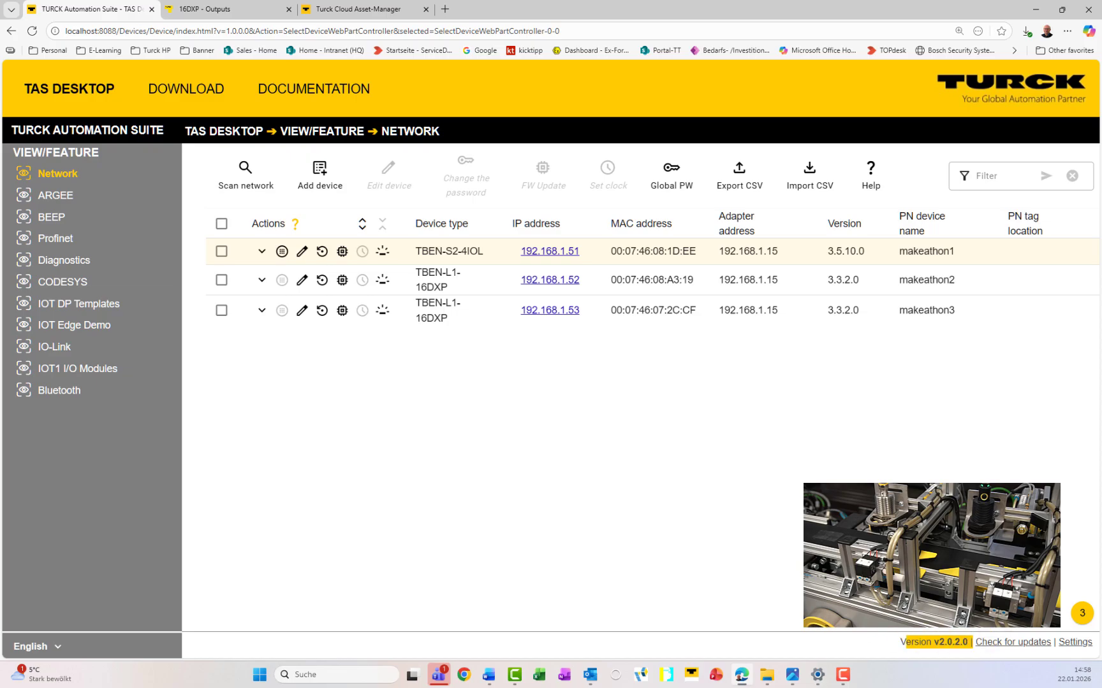
{"action": "left_click", "coordinate": [857, 570]}
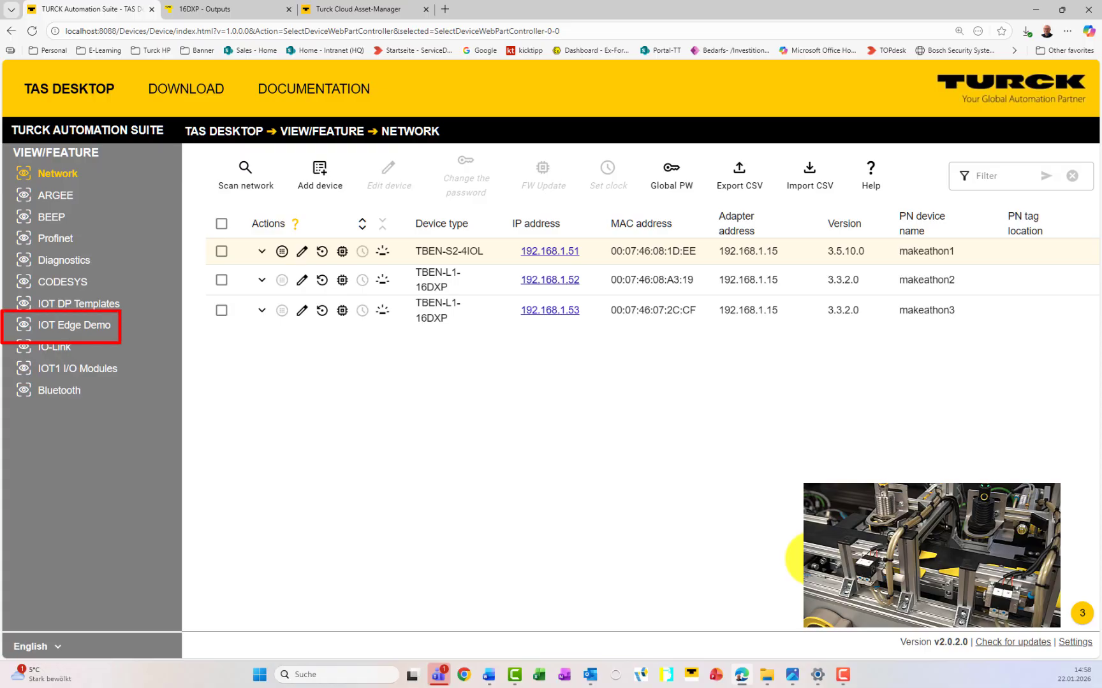
{"action": "left_click", "coordinate": [237, 169]}
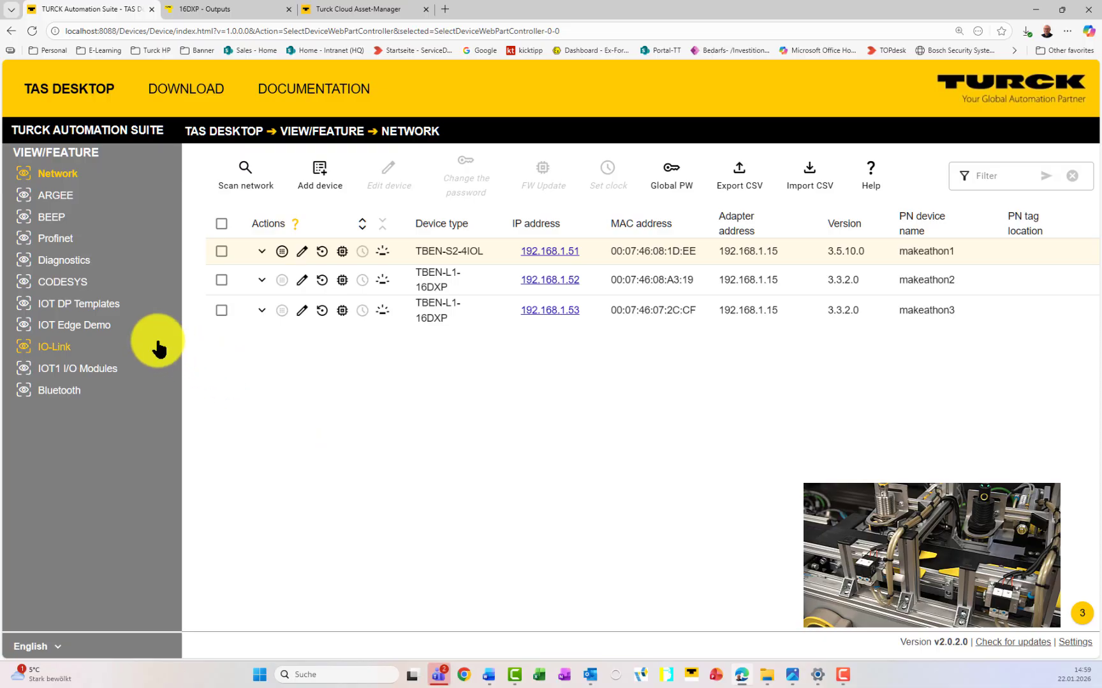
{"action": "left_click", "coordinate": [99, 330]}
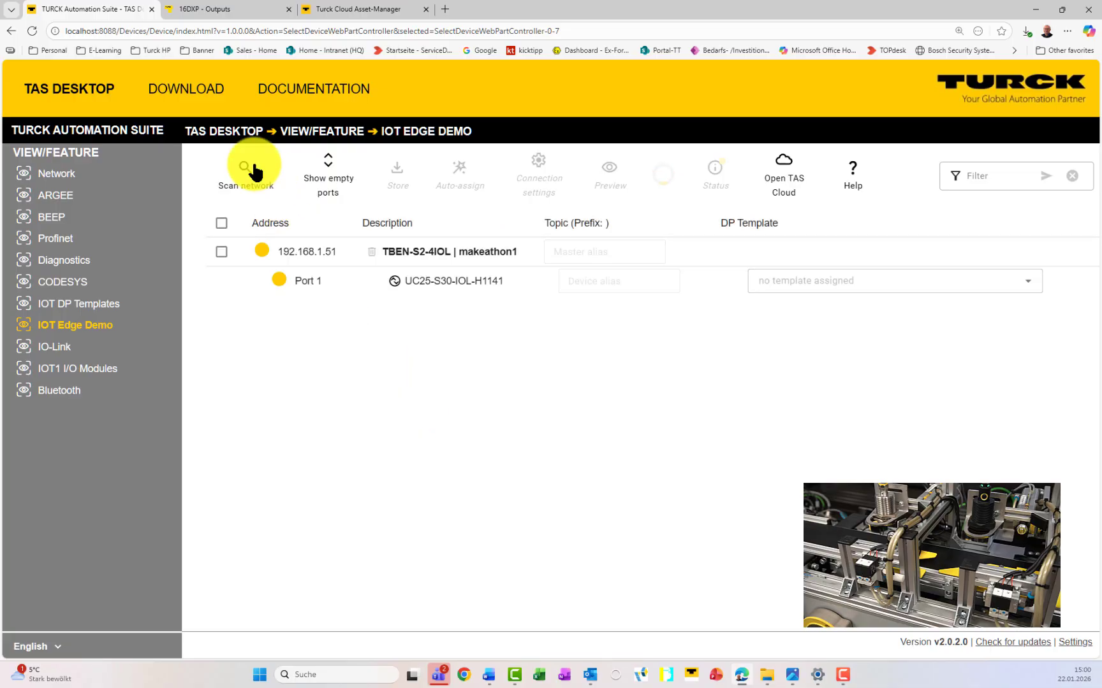
Step: Rescan, then open the IO-Link page for the UC25-S30-IOL-H1141 on Port 1
{"action": "left_click", "coordinate": [242, 175]}
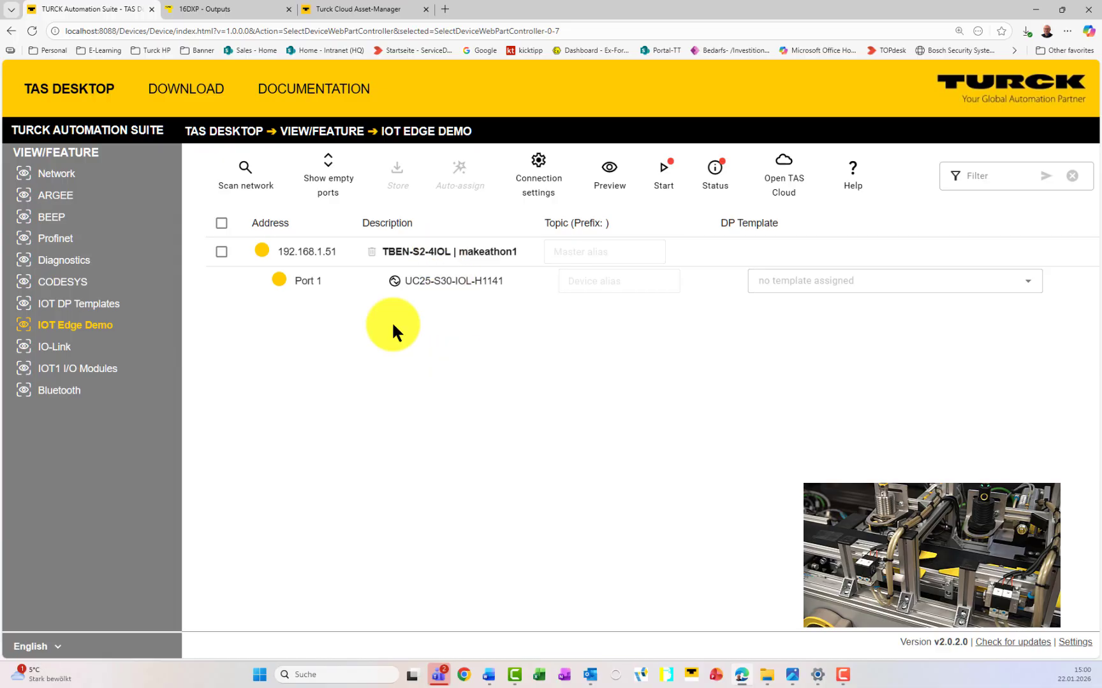
{"action": "left_click", "coordinate": [395, 283]}
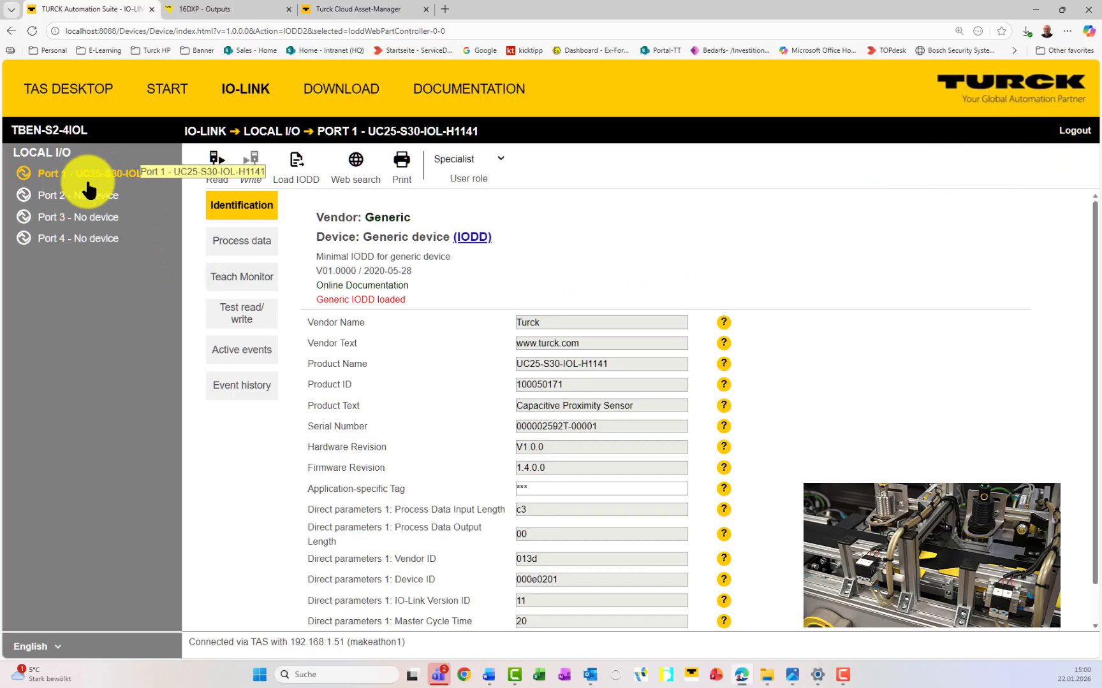
Step: Load the sensor's IODD via web search and show the Teach Monitor live chart
{"action": "left_click", "coordinate": [367, 175]}
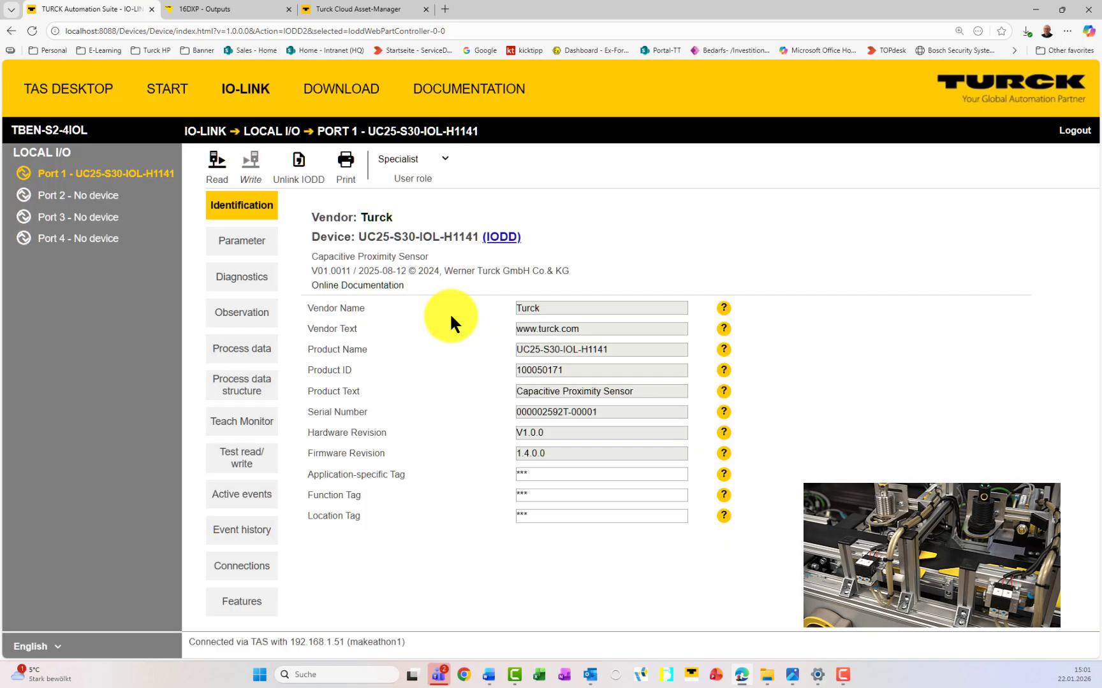
{"action": "left_click", "coordinate": [262, 424]}
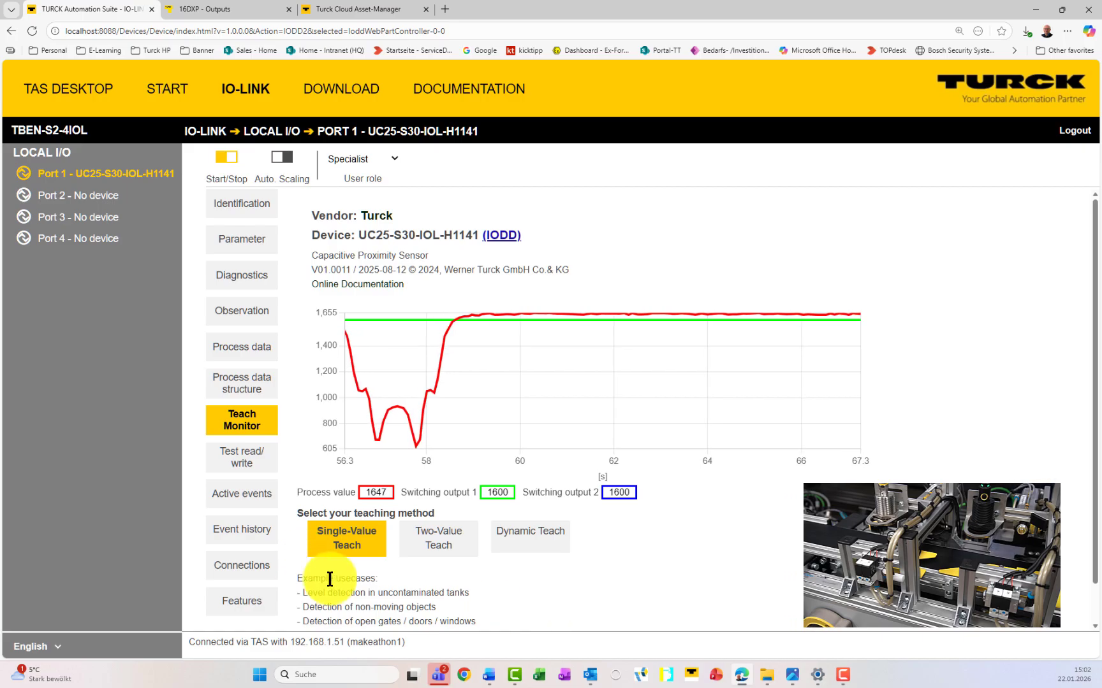
Step: Pan the Teach Monitor chart back to earlier dips, then show the sensor's Parameter page
{"action": "scroll", "coordinate": [332, 580], "scroll_direction": "down", "scroll_amount": 1}
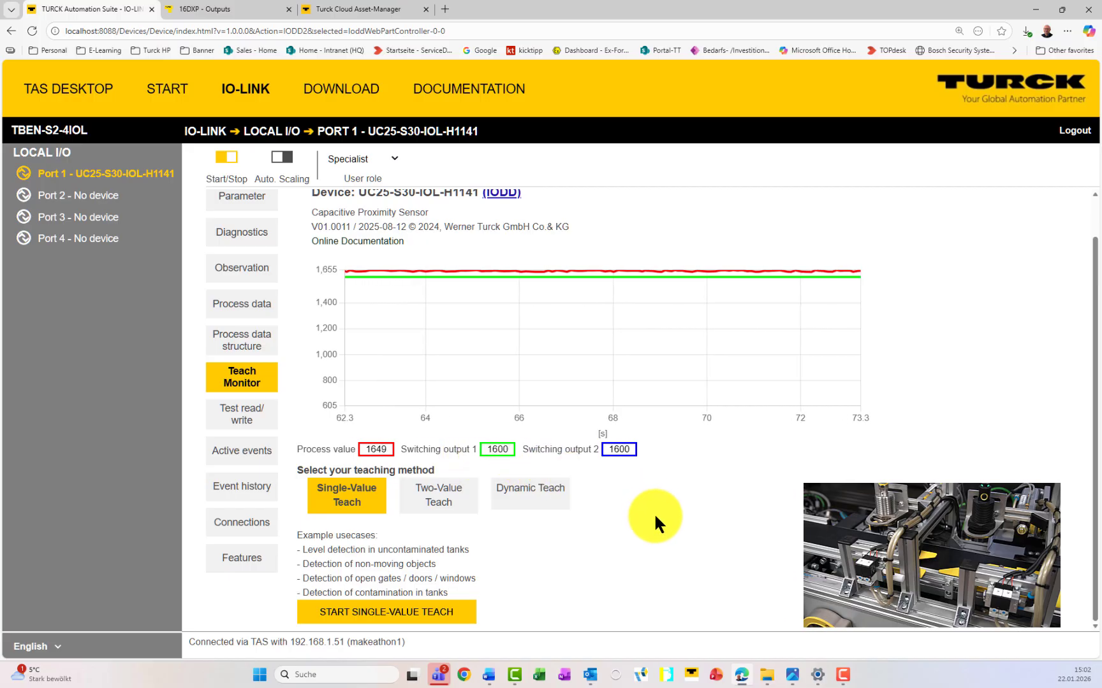
{"action": "scroll", "coordinate": [659, 524], "scroll_direction": "up", "scroll_amount": 1}
{"action": "scroll", "coordinate": [603, 399], "scroll_direction": "down", "scroll_amount": 10}
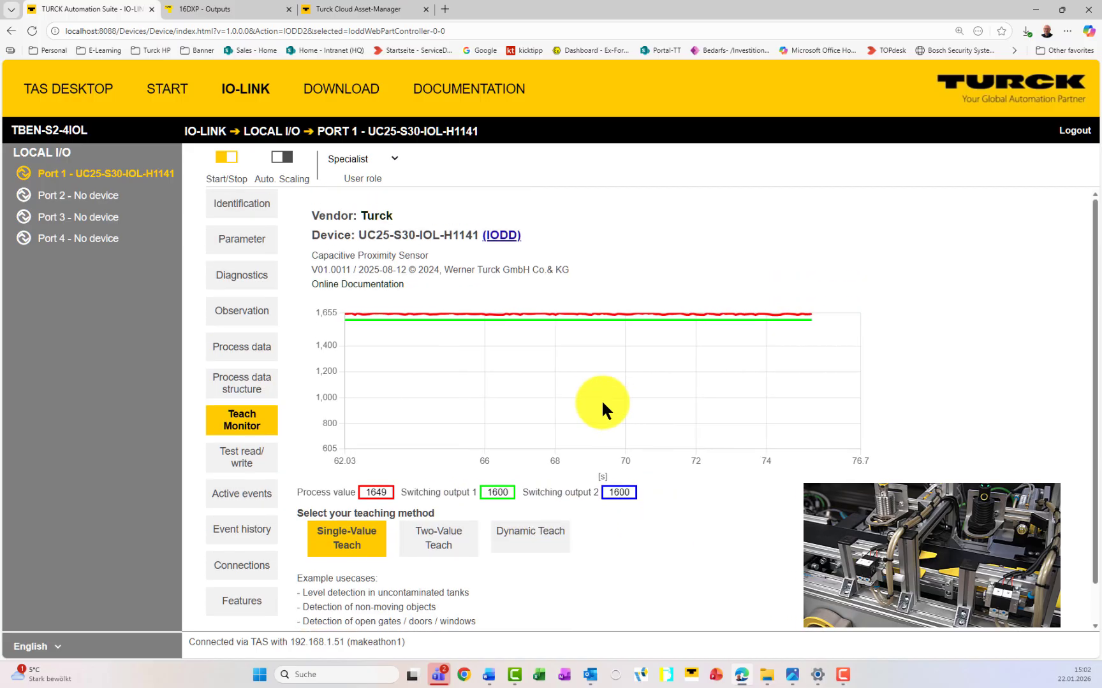
{"action": "left_click_drag", "start_coordinate": [418, 369], "coordinate": [649, 378]}
{"action": "left_click_drag", "start_coordinate": [422, 381], "coordinate": [620, 380]}
{"action": "left_click_drag", "start_coordinate": [438, 374], "coordinate": [617, 393]}
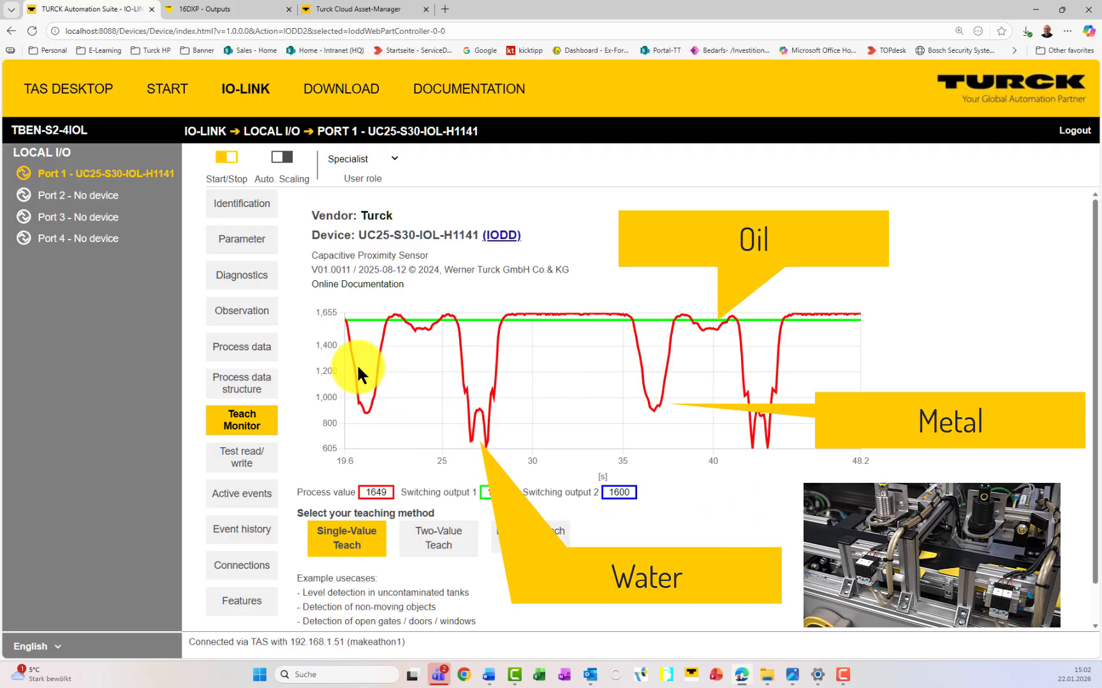
{"action": "left_click", "coordinate": [256, 249]}
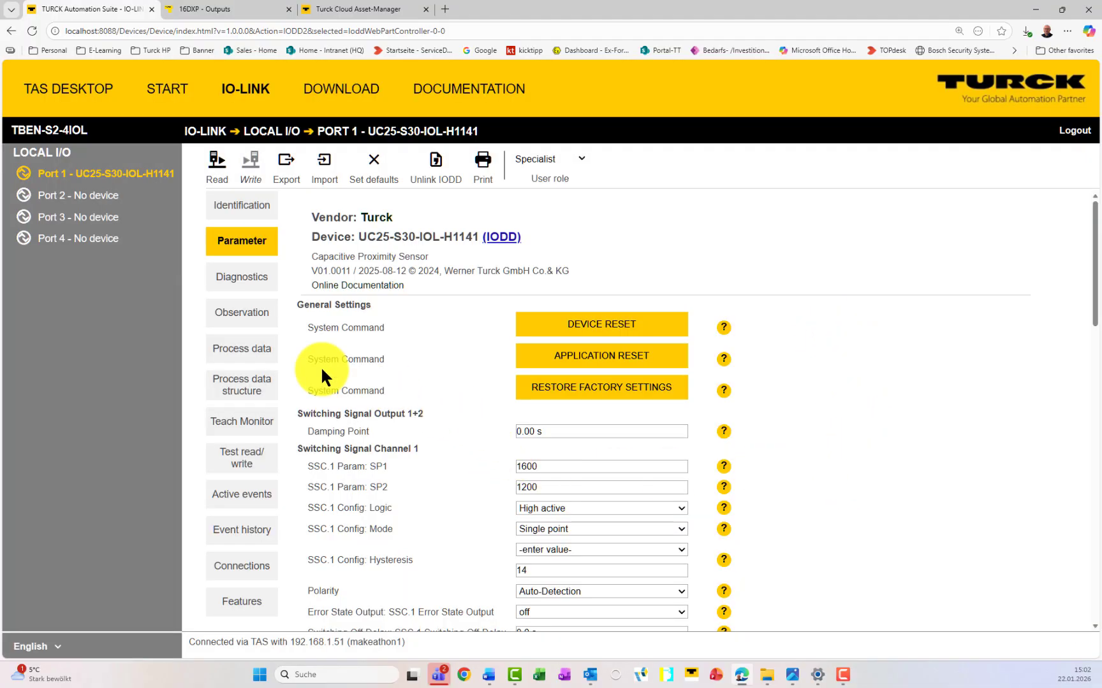
Step: Add Process data and Observation values to the DP template, then view the Diagnostics page
{"action": "left_click", "coordinate": [241, 350]}
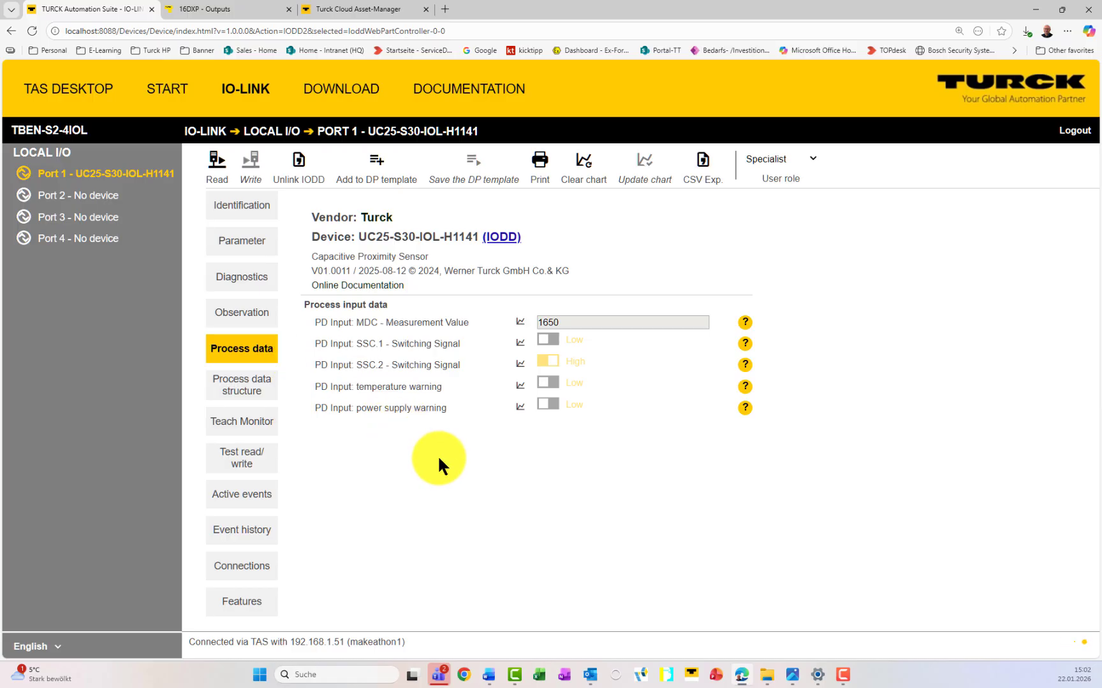
{"action": "left_click", "coordinate": [377, 170]}
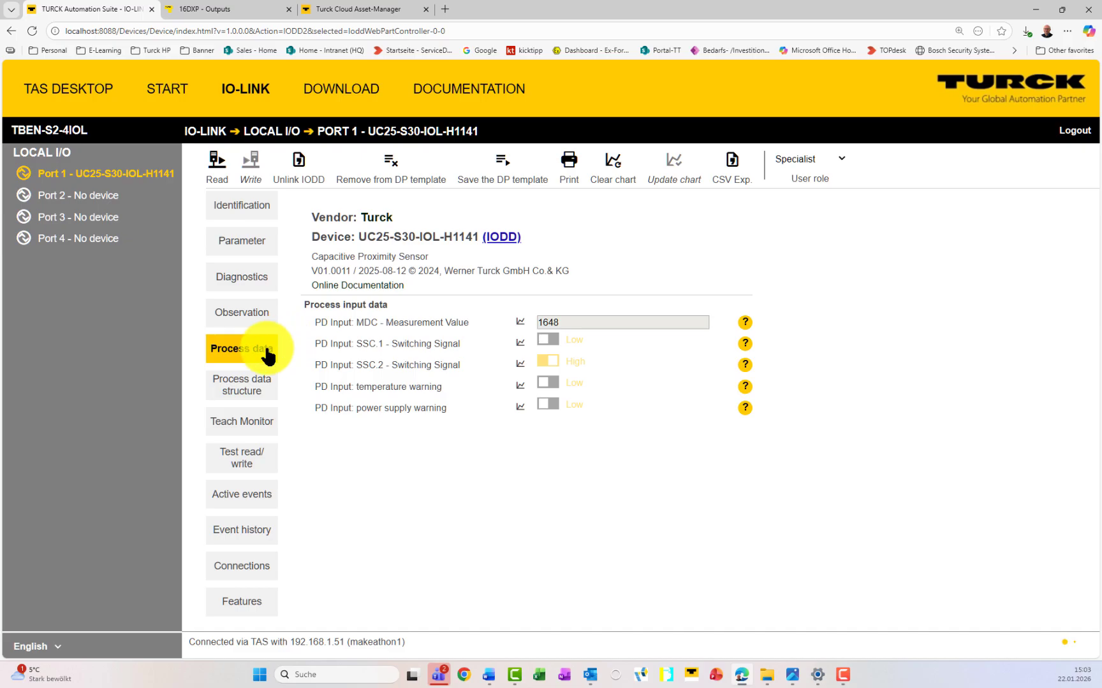
{"action": "left_click", "coordinate": [249, 312]}
{"action": "scroll", "coordinate": [382, 338], "scroll_direction": "down", "scroll_amount": 1}
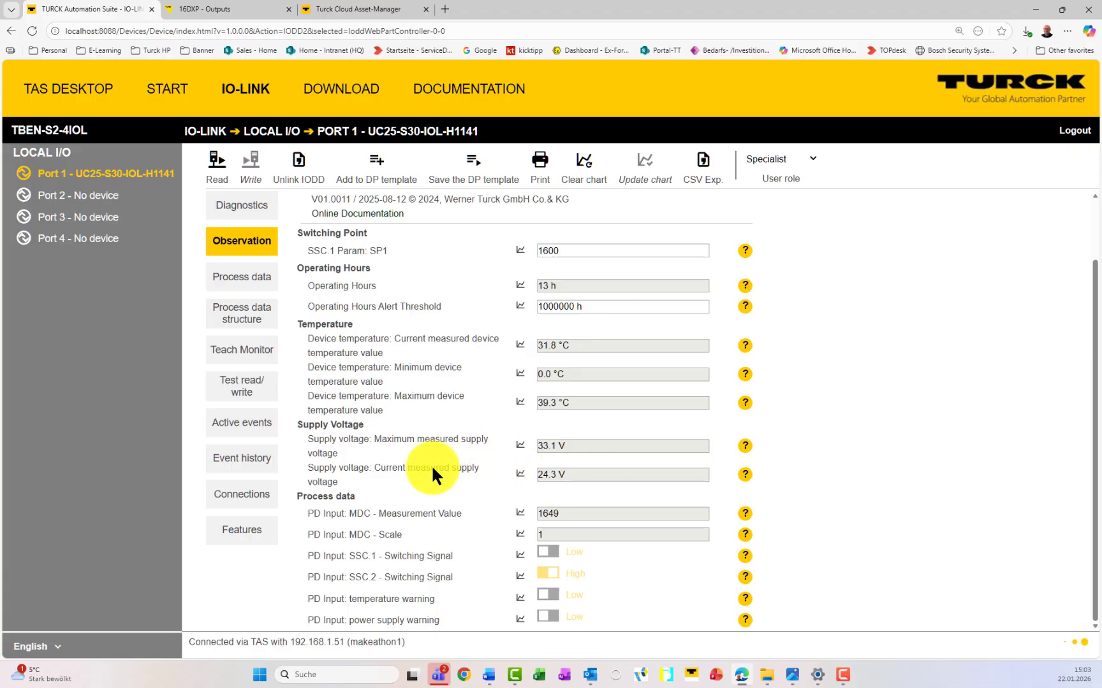
{"action": "scroll", "coordinate": [431, 465], "scroll_direction": "up", "scroll_amount": 2}
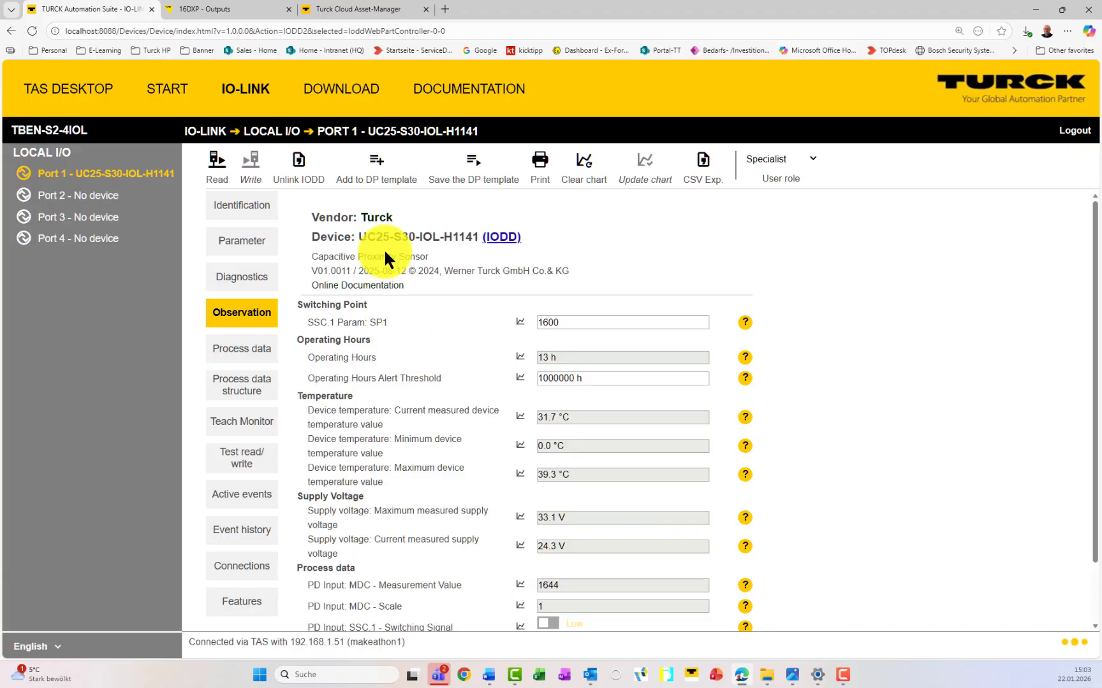
{"action": "left_click", "coordinate": [374, 165]}
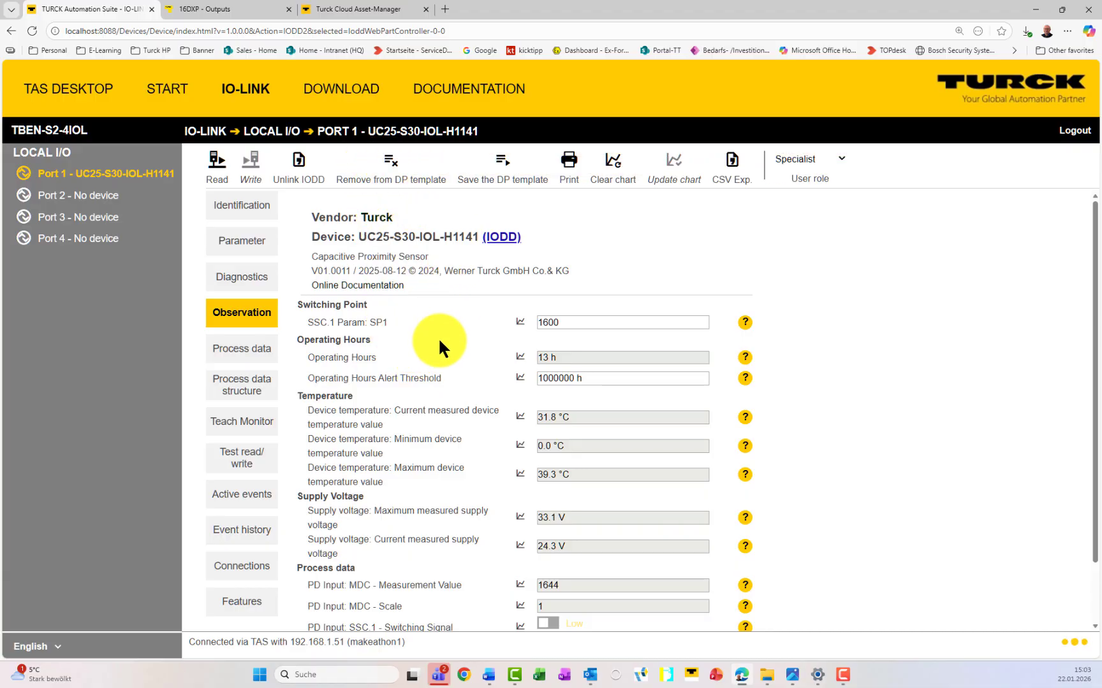
{"action": "left_click", "coordinate": [262, 279]}
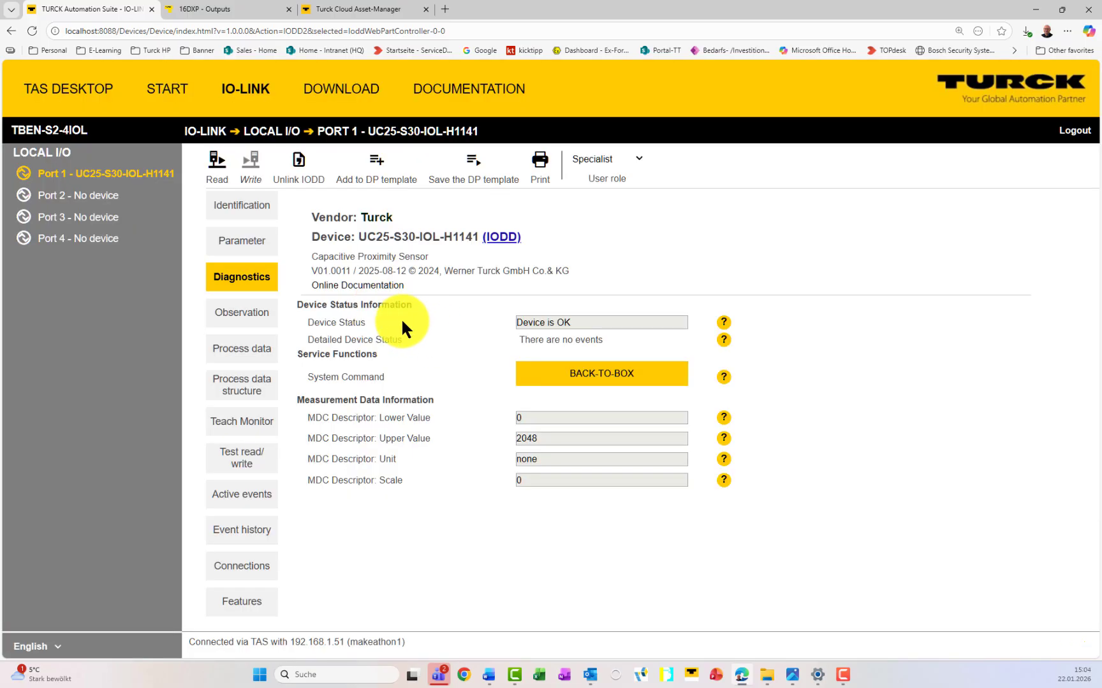
Step: Scroll through the sensor's Parameter settings, then return to Process data showing MDC 1650
{"action": "left_click", "coordinate": [266, 250]}
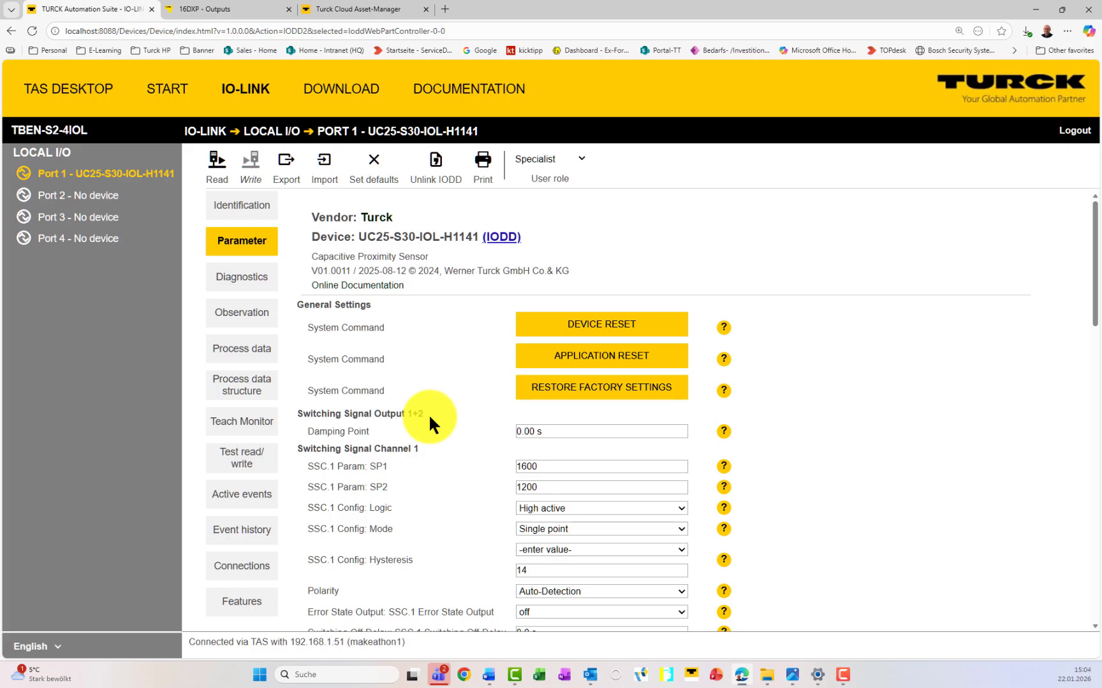
{"action": "scroll", "coordinate": [429, 413], "scroll_direction": "down", "scroll_amount": 5}
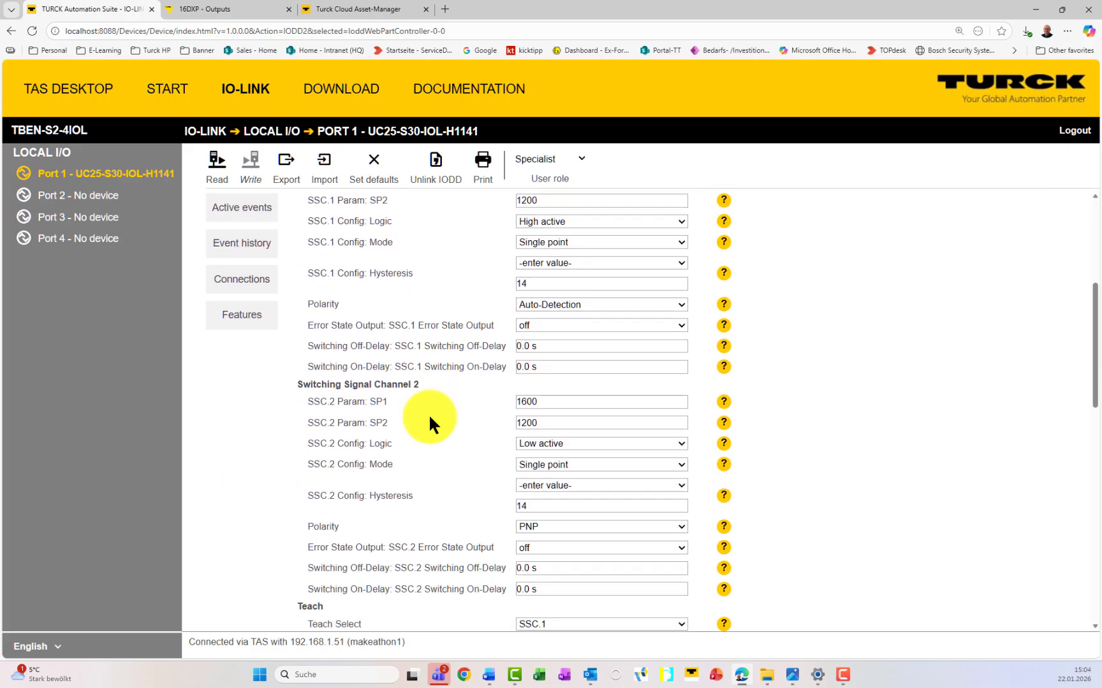
{"action": "scroll", "coordinate": [430, 418], "scroll_direction": "down", "scroll_amount": 6}
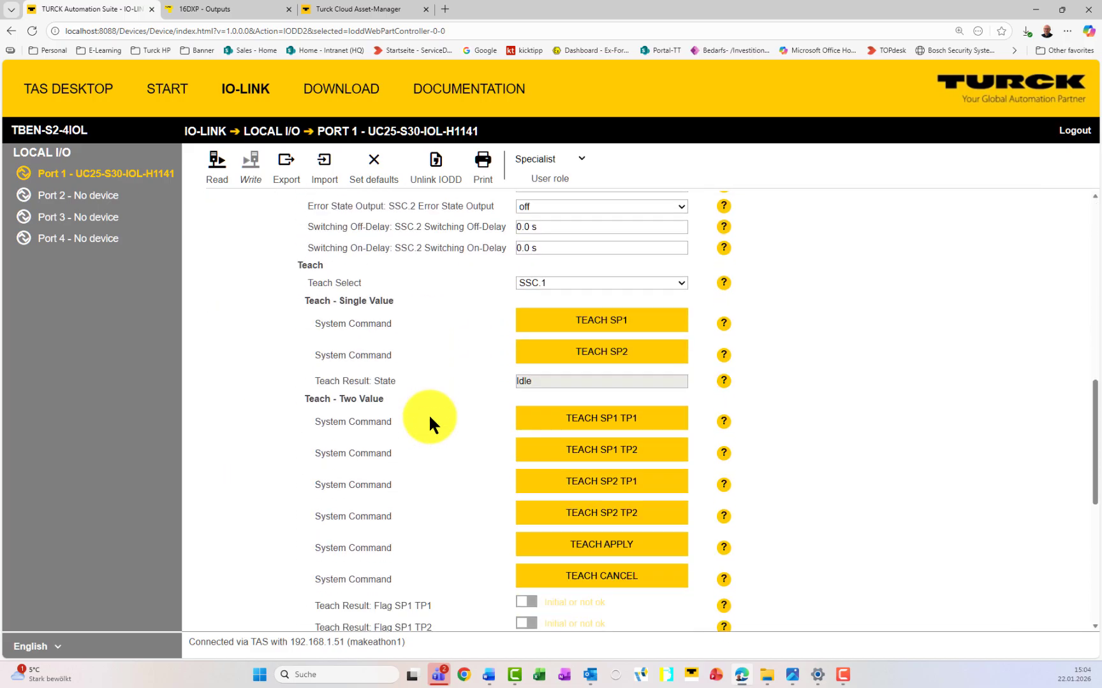
{"action": "scroll", "coordinate": [430, 418], "scroll_direction": "down", "scroll_amount": 7}
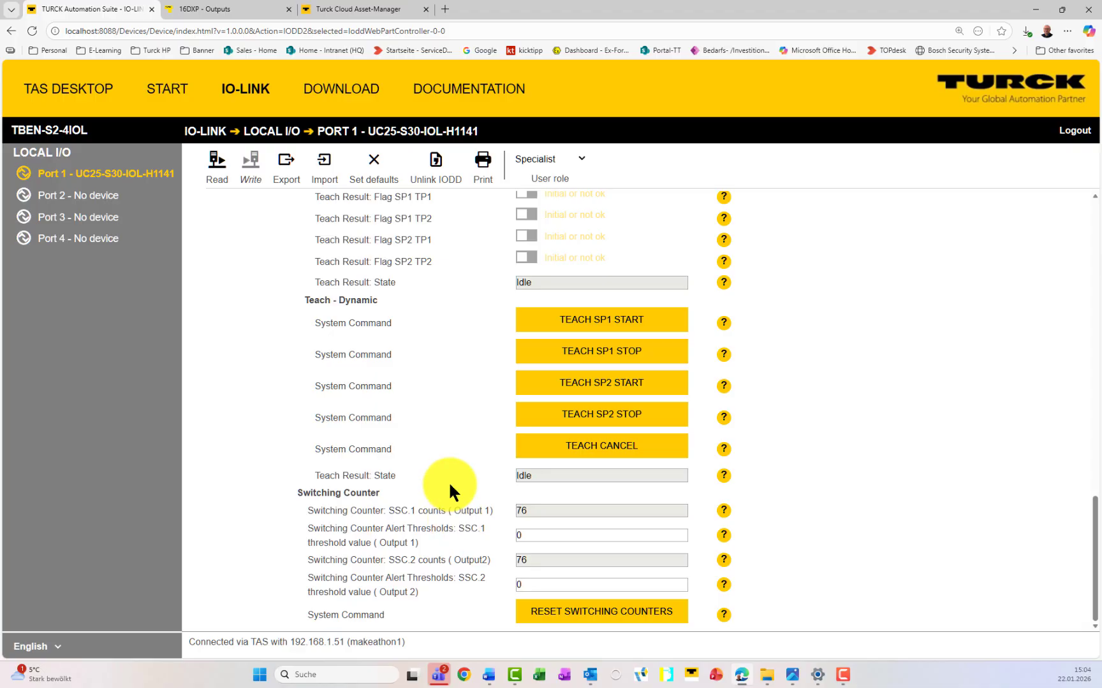
{"action": "scroll", "coordinate": [445, 484], "scroll_direction": "up", "scroll_amount": 12}
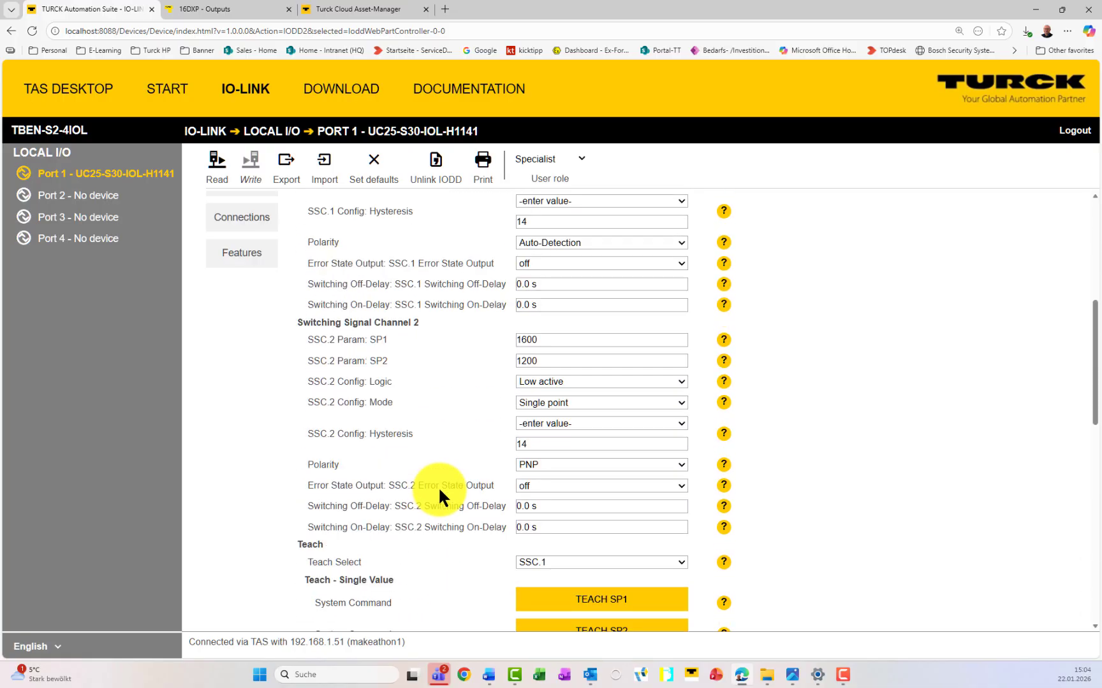
{"action": "scroll", "coordinate": [438, 486], "scroll_direction": "up", "scroll_amount": 6}
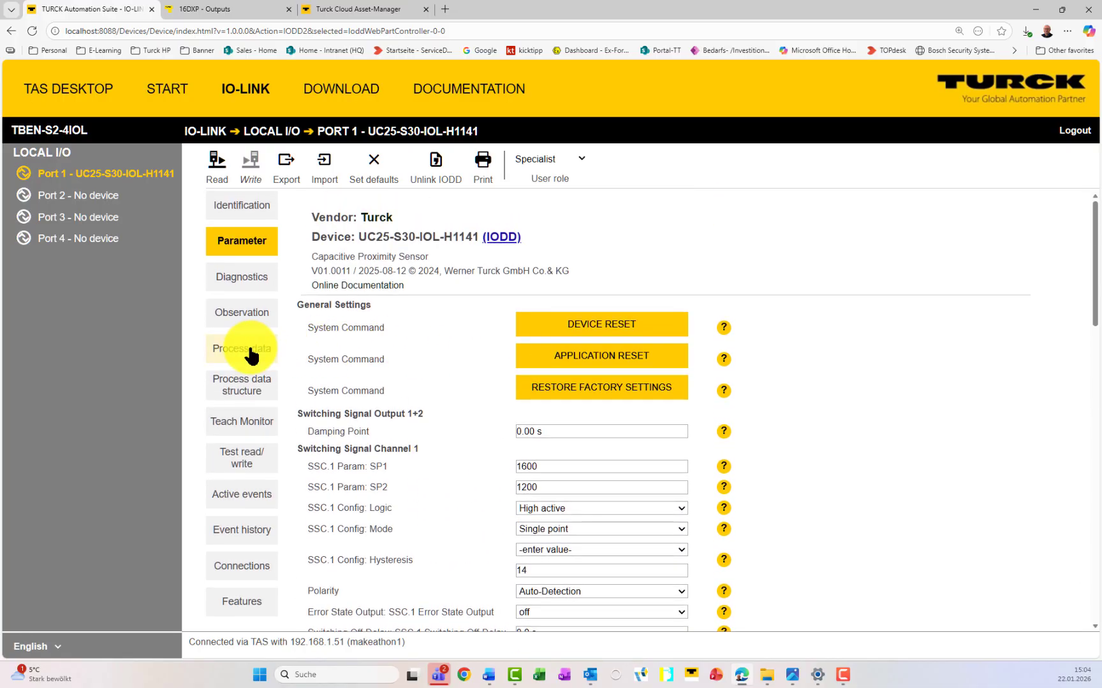
{"action": "left_click", "coordinate": [250, 355]}
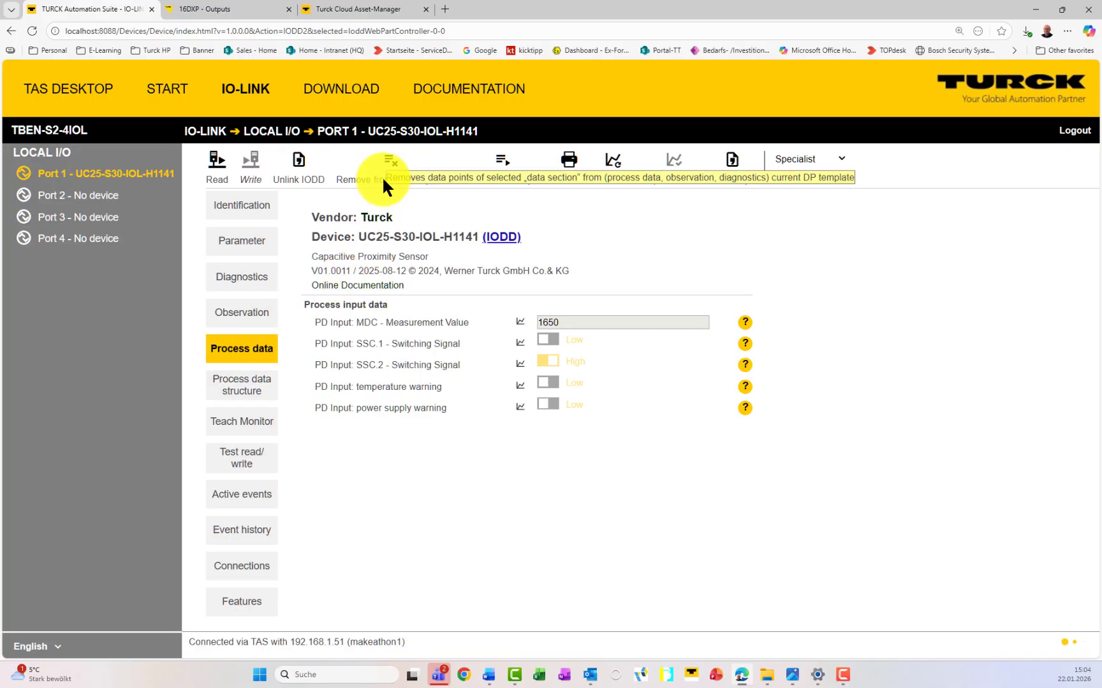
Step: Save the DP template named UC25-TurckTraining with description 'ProcessData, Observation'
{"action": "left_click", "coordinate": [508, 168]}
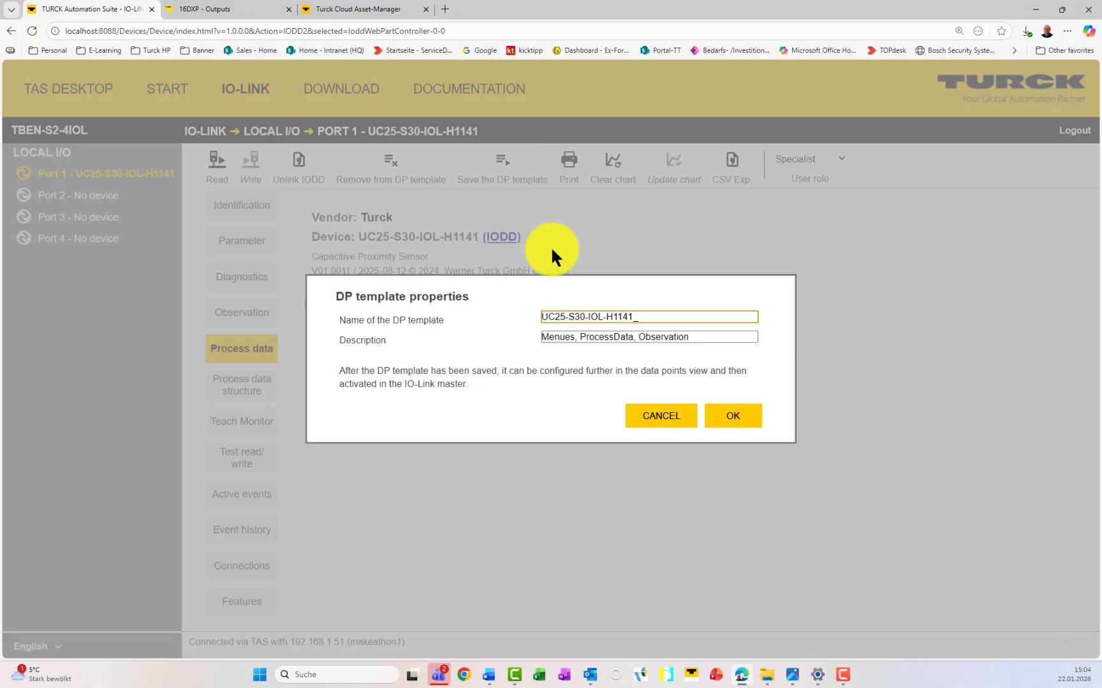
{"action": "left_click_drag", "start_coordinate": [568, 316], "coordinate": [641, 316]}
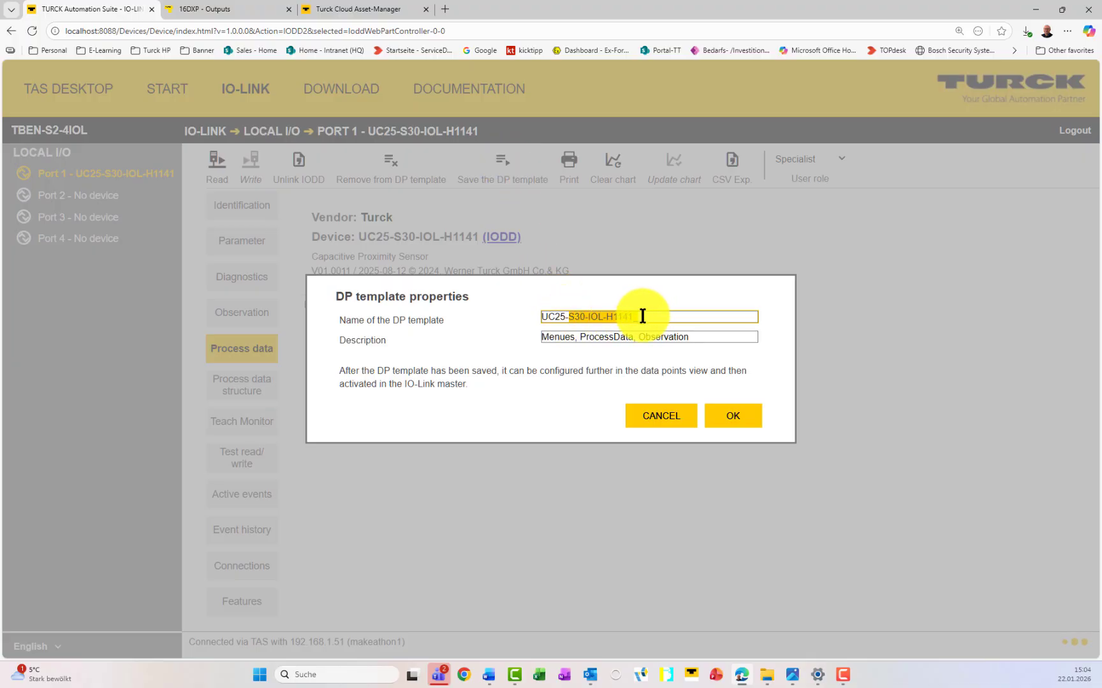
{"action": "type", "text": "TurckTraining"}
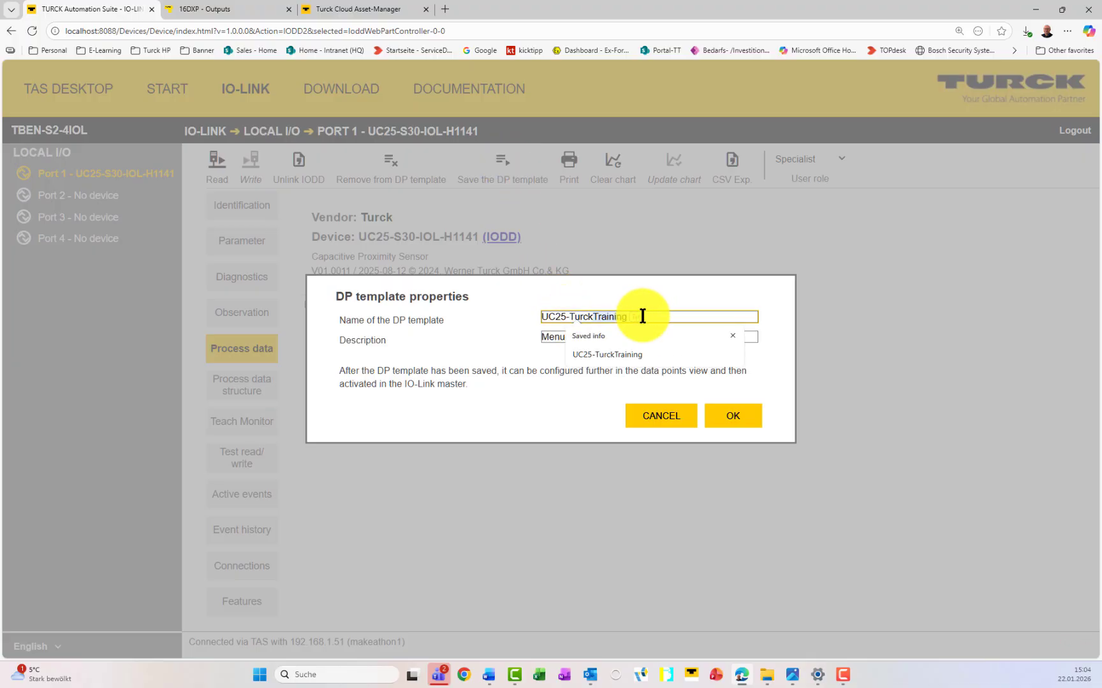
{"action": "key", "text": "Escape"}
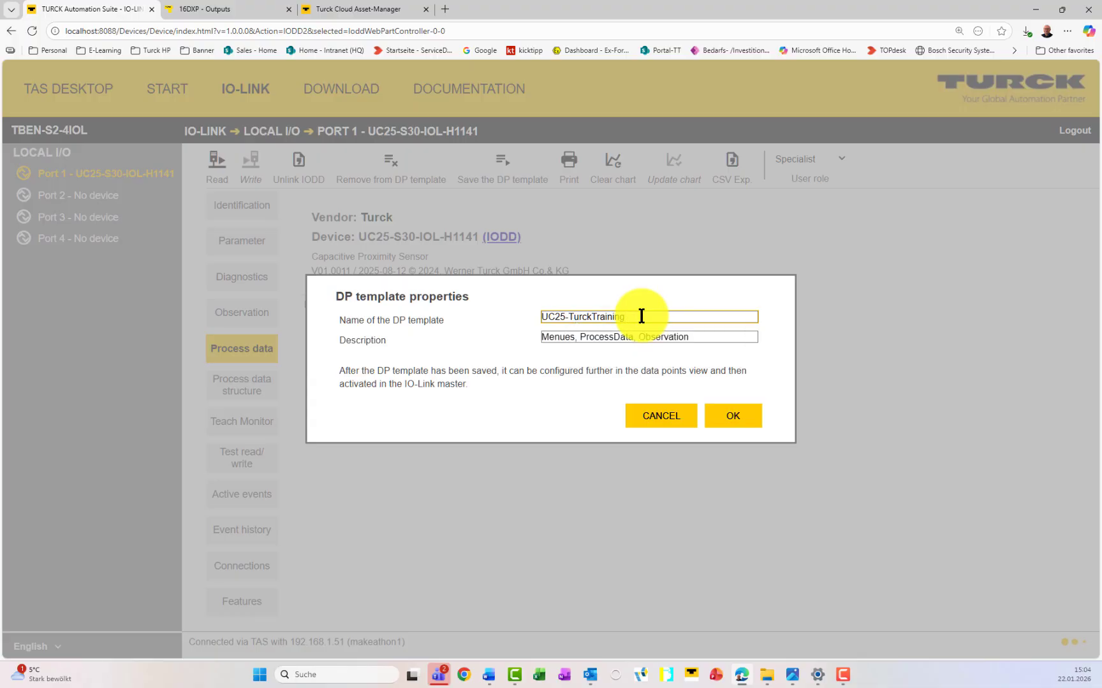
{"action": "left_click", "coordinate": [471, 358]}
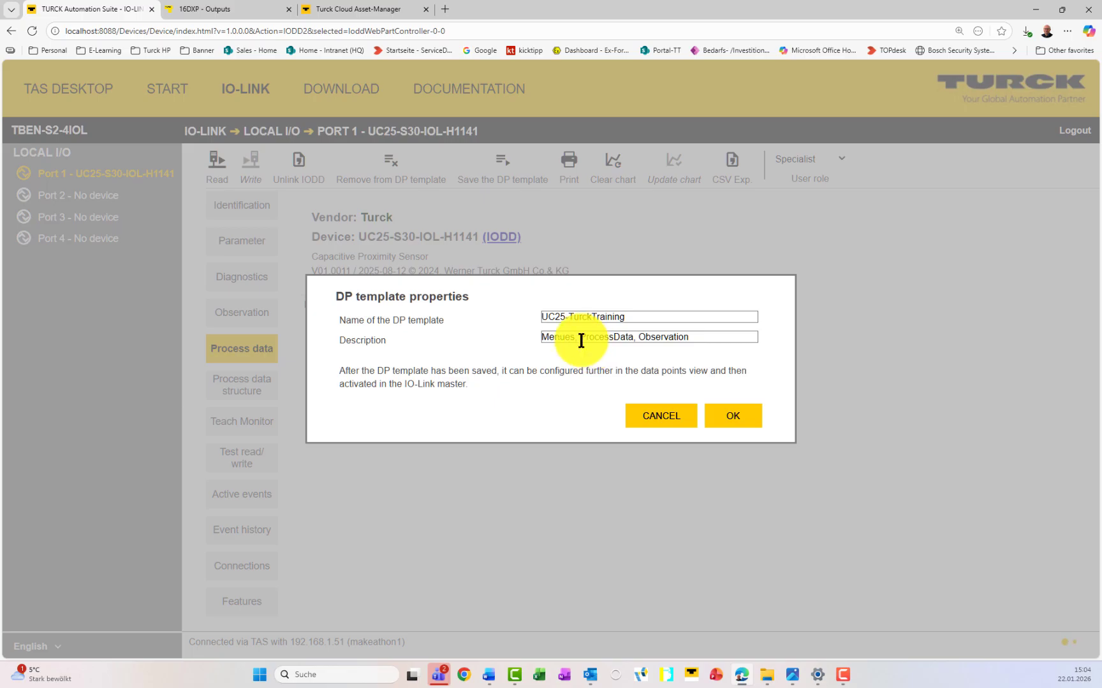
{"action": "left_click_drag", "start_coordinate": [580, 337], "coordinate": [529, 335]}
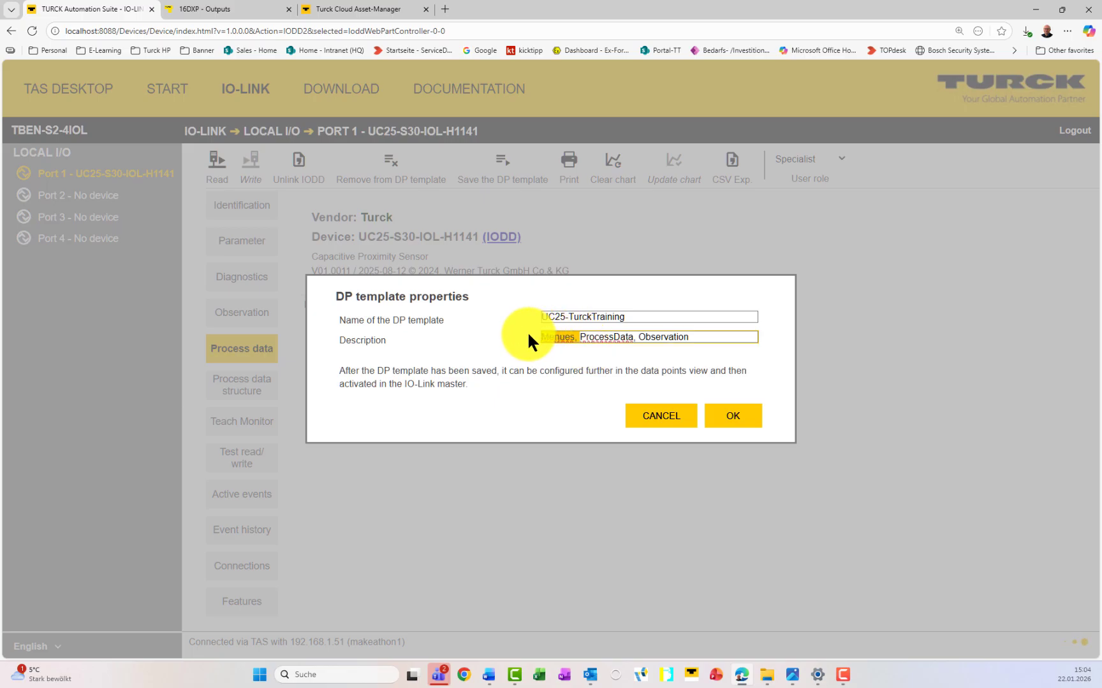
{"action": "key", "text": "BackSpace"}
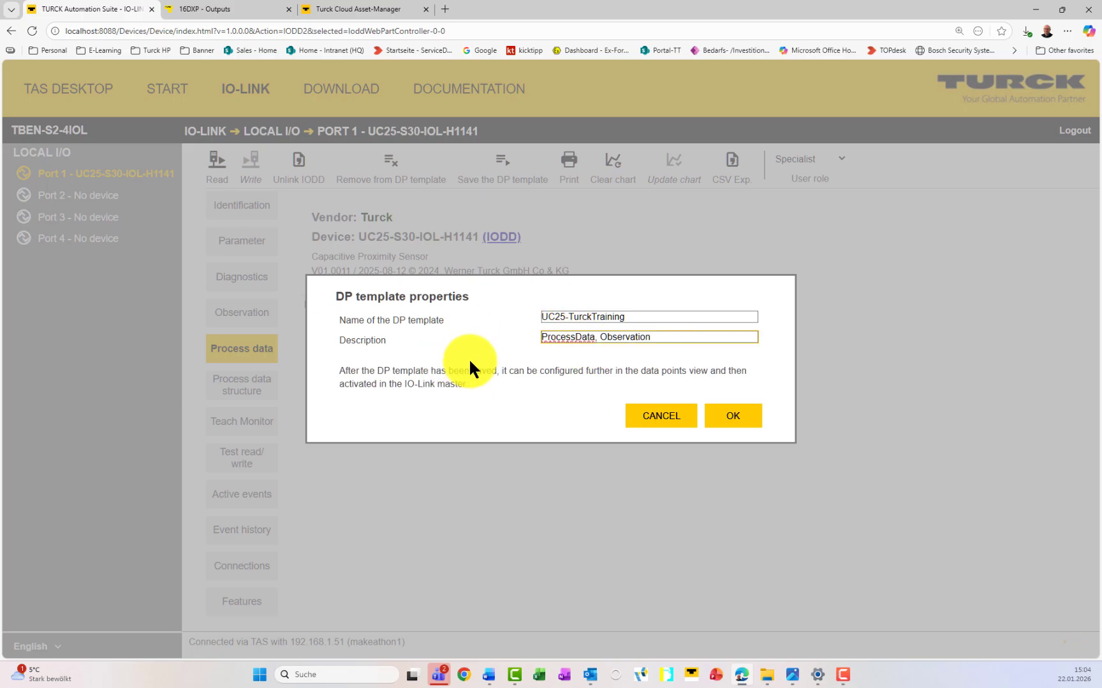
{"action": "left_click", "coordinate": [733, 421]}
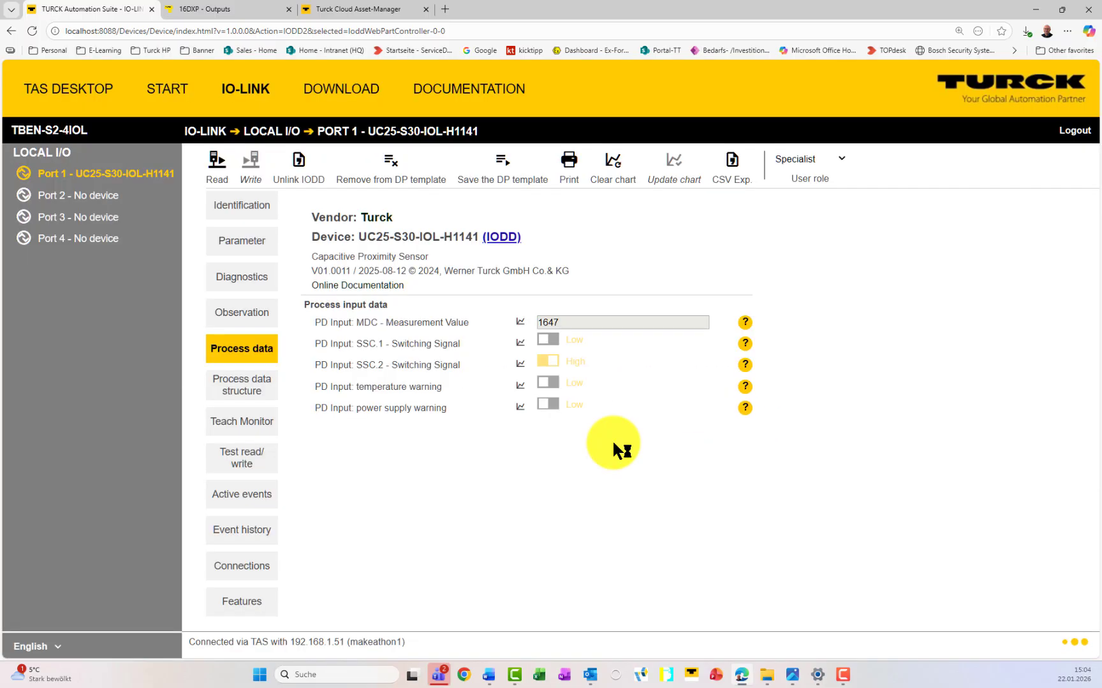
Step: Write Application-specific Tag 'Materialdetection' to the sensor, then return to the IOT Edge Demo view
{"action": "left_click", "coordinate": [258, 419]}
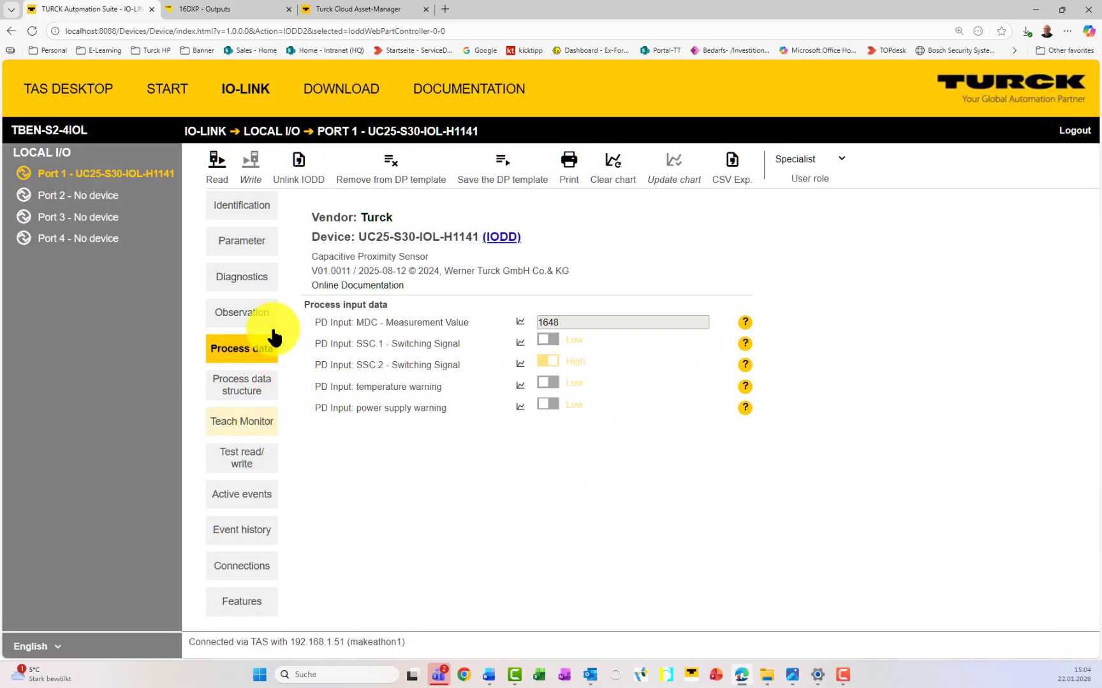
{"action": "left_click", "coordinate": [255, 207]}
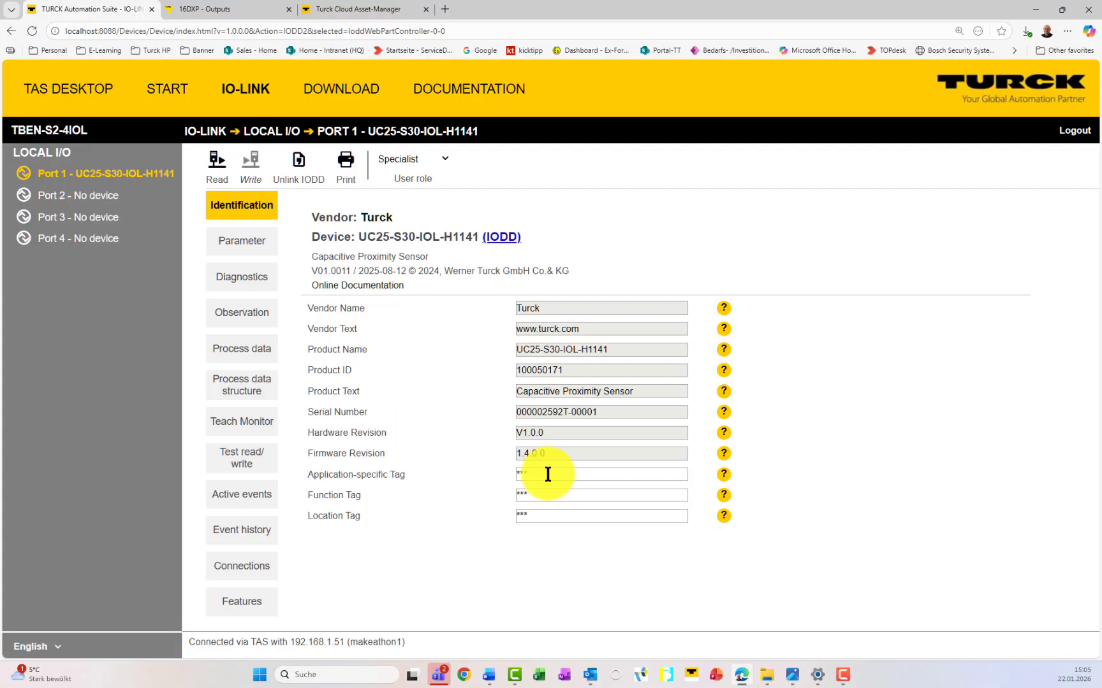
{"action": "left_click", "coordinate": [541, 475]}
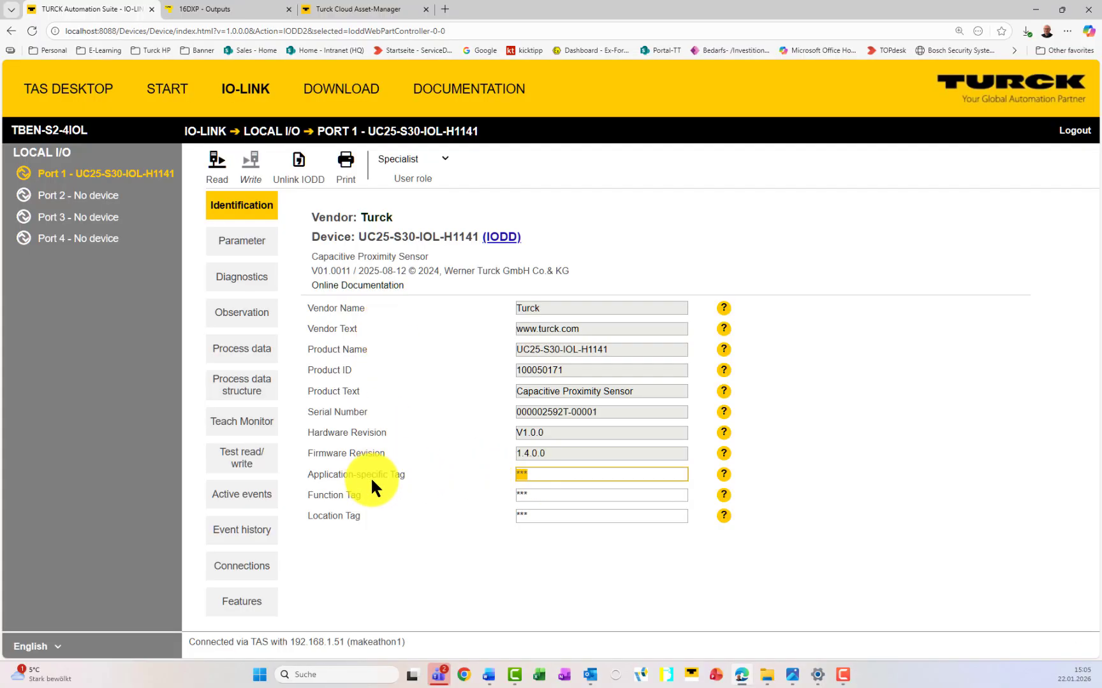
{"action": "type", "text": "Tr"}
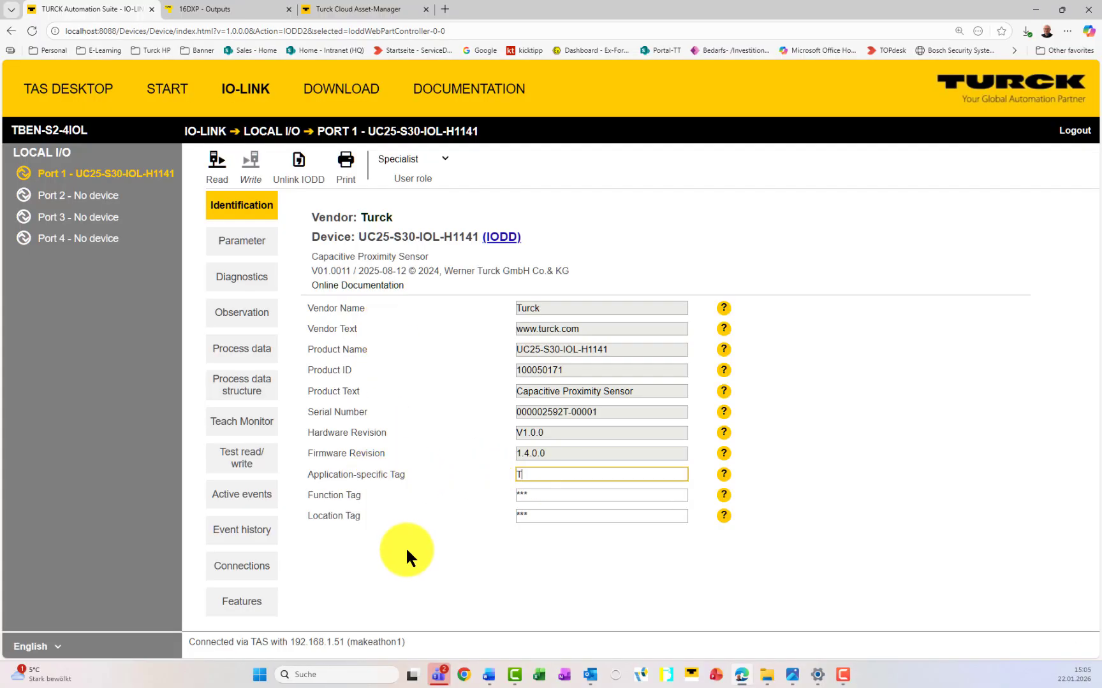
{"action": "key", "text": "BackSpace"}
{"action": "key", "text": "BackSpace"}
{"action": "type", "text": "UC"}
{"action": "key", "text": "BackSpace"}
{"action": "key", "text": "BackSpace"}
{"action": "type", "text": "Materialdetection"}
{"action": "left_click", "coordinate": [389, 547]}
{"action": "left_click", "coordinate": [250, 167]}
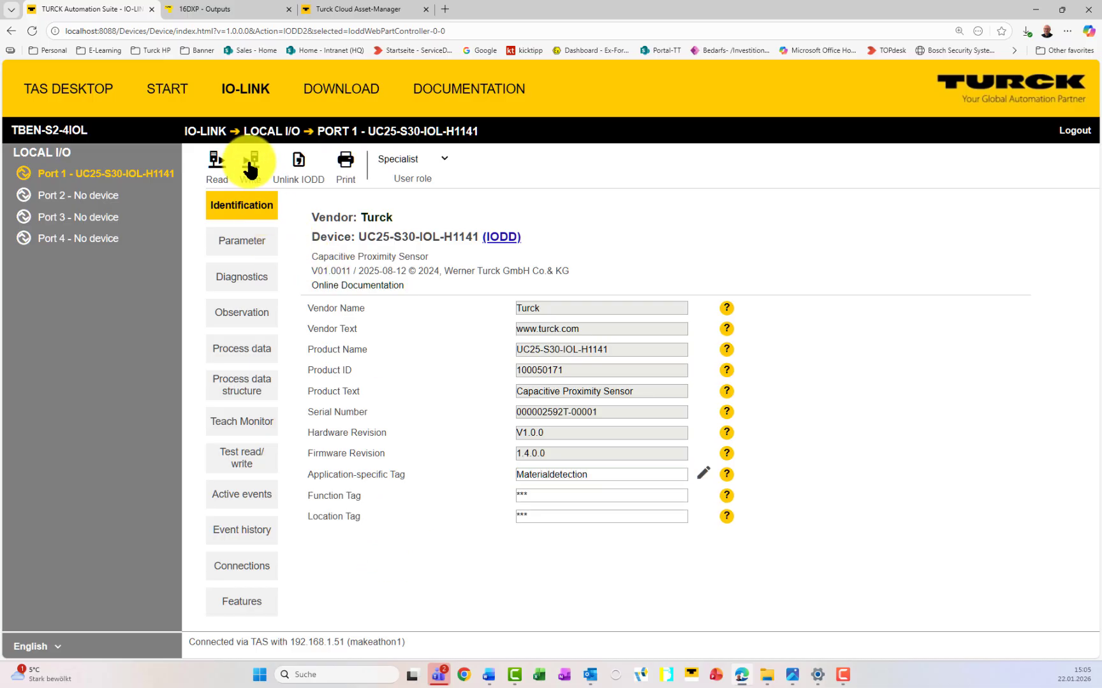
{"action": "left_click", "coordinate": [78, 106]}
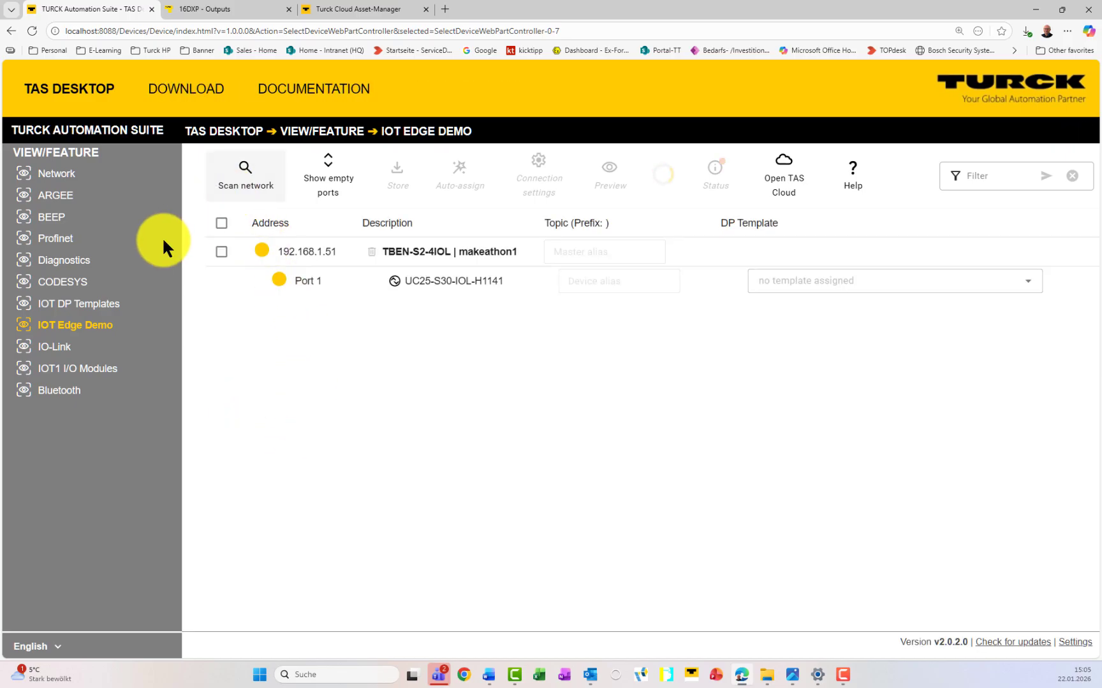
Step: Show the IOT DP Templates list and scroll to the UC25-TurckTraining row
{"action": "left_click", "coordinate": [93, 312]}
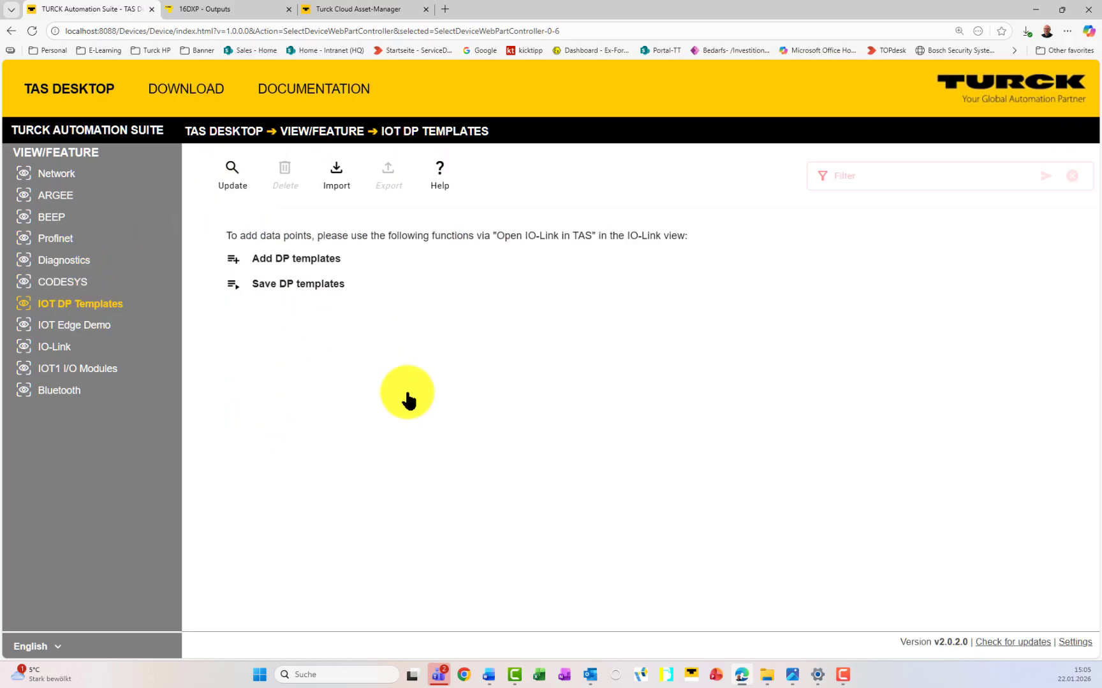
{"action": "scroll", "coordinate": [533, 476], "scroll_direction": "down", "scroll_amount": 1}
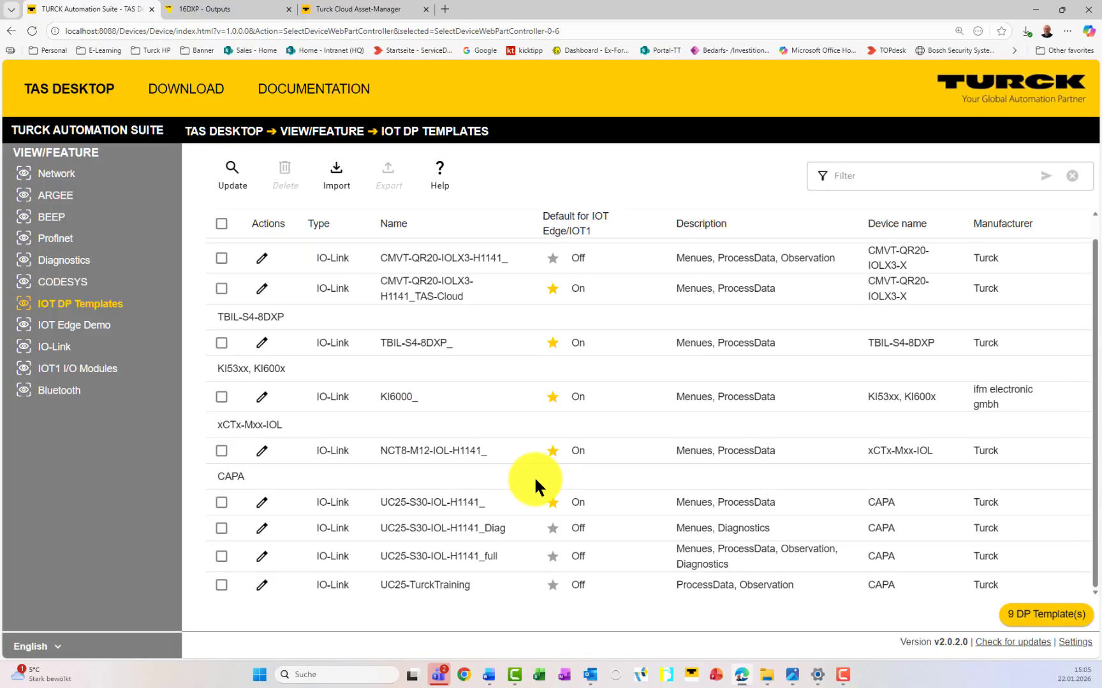
{"action": "scroll", "coordinate": [469, 552], "scroll_direction": "up", "scroll_amount": 1}
{"action": "scroll", "coordinate": [338, 502], "scroll_direction": "down", "scroll_amount": 1}
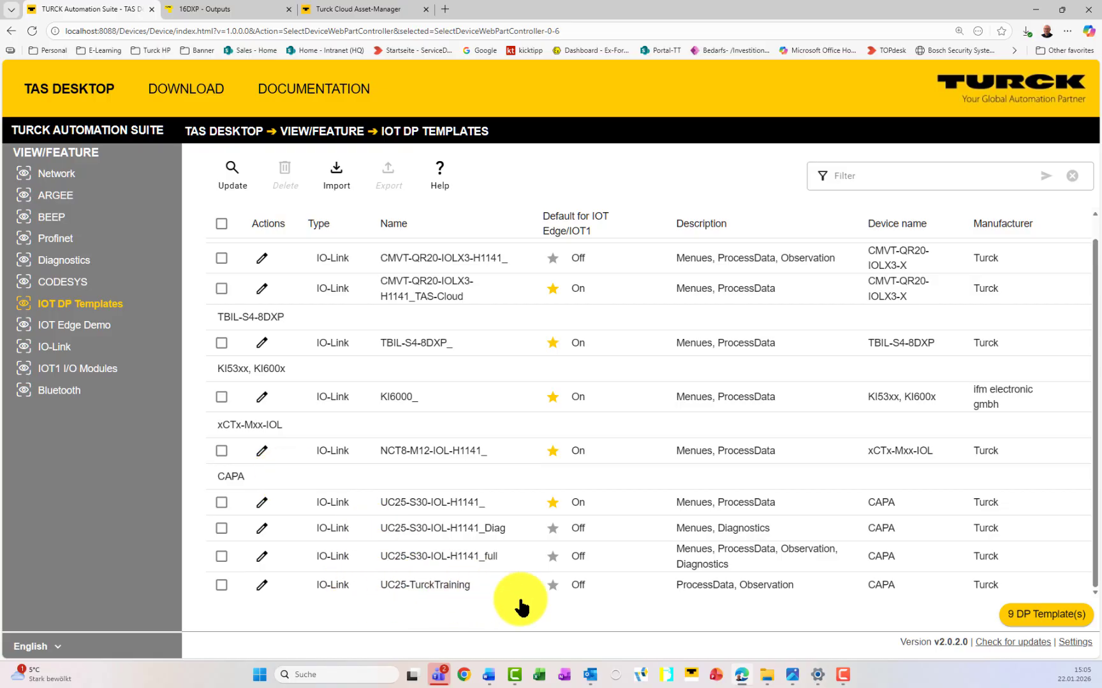
Step: In UC25-TurckTraining's Edit DP Template dialog, select all 19 data points and set forwarding Off
{"action": "left_click", "coordinate": [262, 586]}
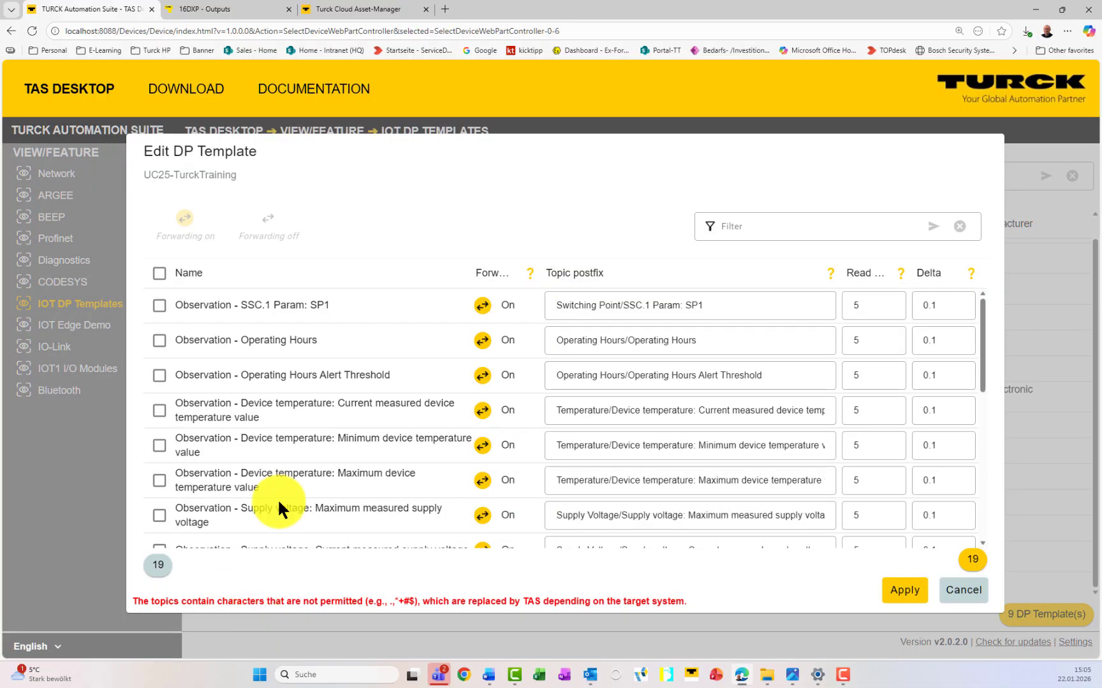
{"action": "left_click", "coordinate": [160, 272]}
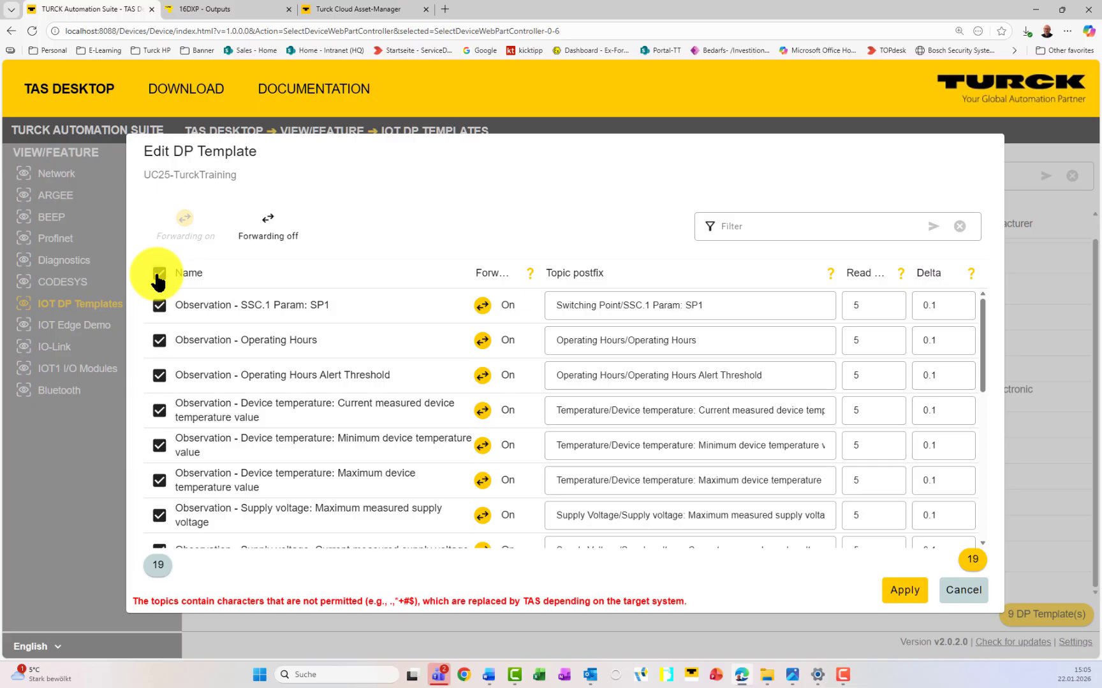
{"action": "scroll", "coordinate": [298, 350], "scroll_direction": "down", "scroll_amount": 5}
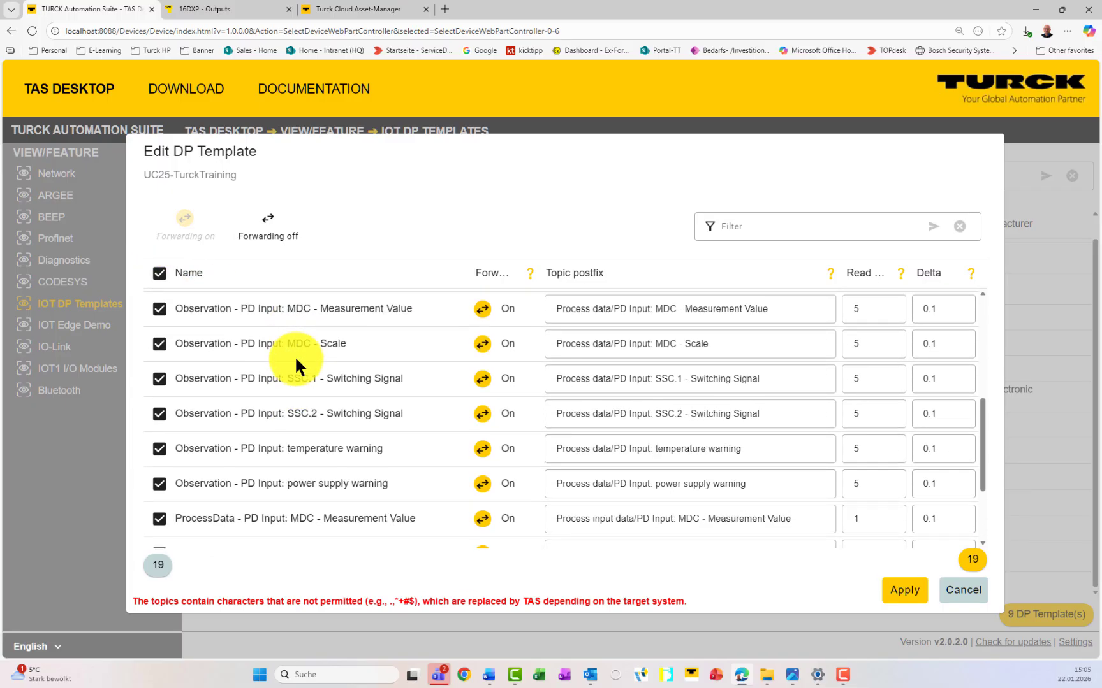
{"action": "scroll", "coordinate": [296, 361], "scroll_direction": "down", "scroll_amount": 2}
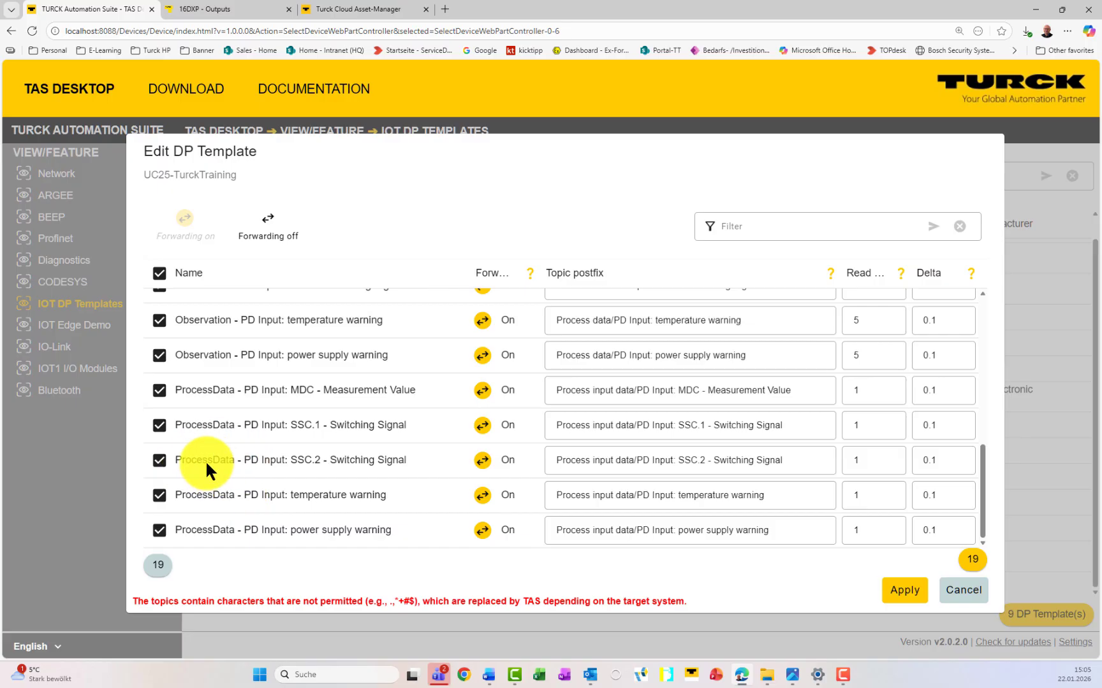
{"action": "scroll", "coordinate": [206, 460], "scroll_direction": "up", "scroll_amount": 1}
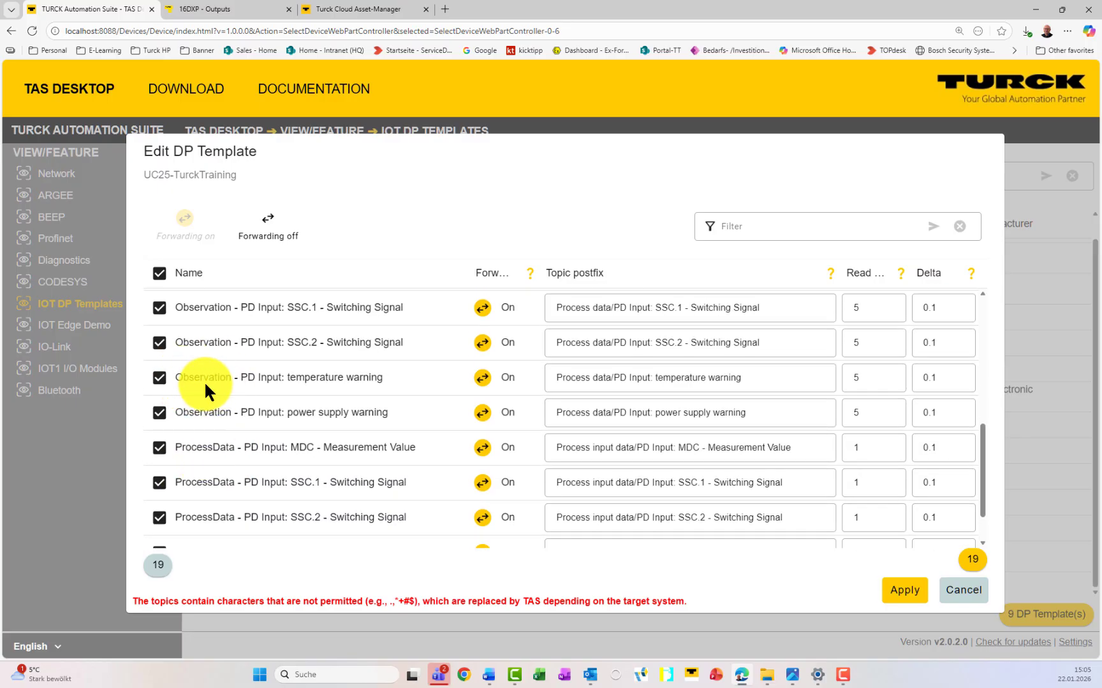
{"action": "left_click", "coordinate": [283, 228]}
Step: Deselect all data points and enable forwarding only for ProcessData MDC and SSC.1
{"action": "left_click", "coordinate": [160, 273]}
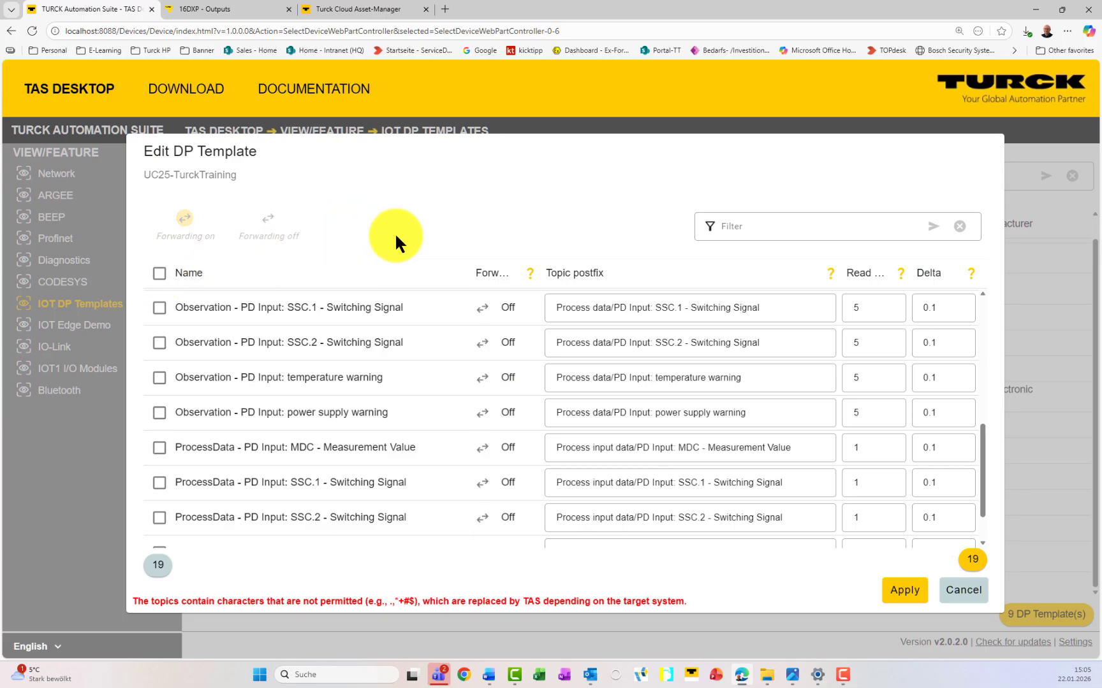
{"action": "scroll", "coordinate": [361, 364], "scroll_direction": "down", "scroll_amount": 2}
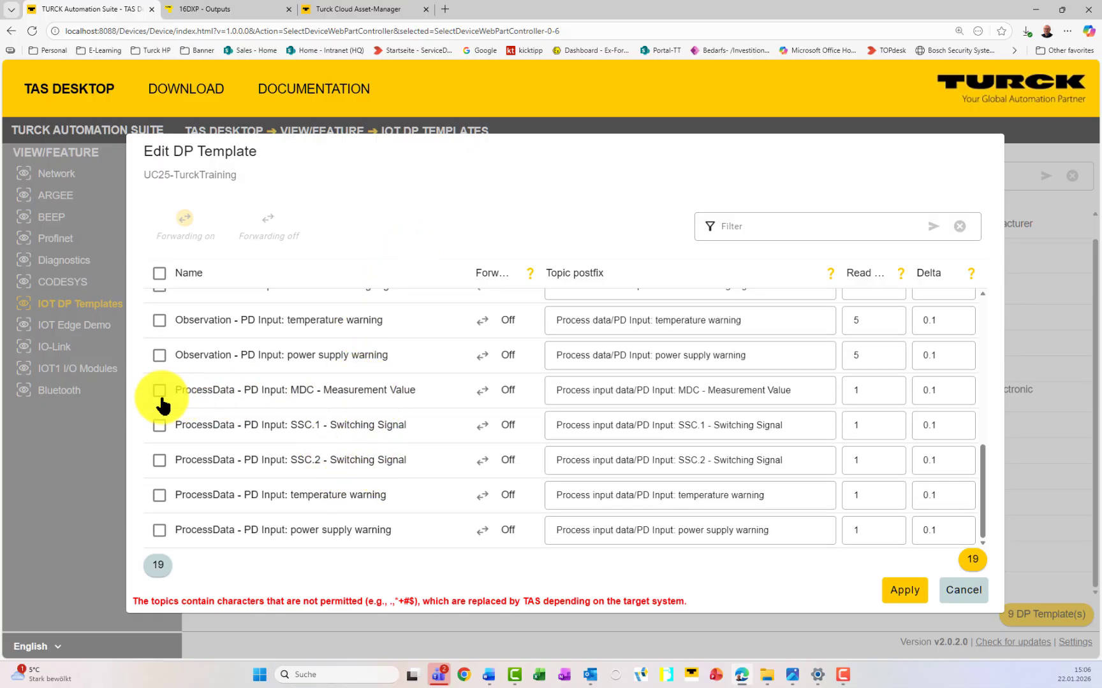
{"action": "left_click", "coordinate": [486, 392]}
{"action": "left_click", "coordinate": [483, 427]}
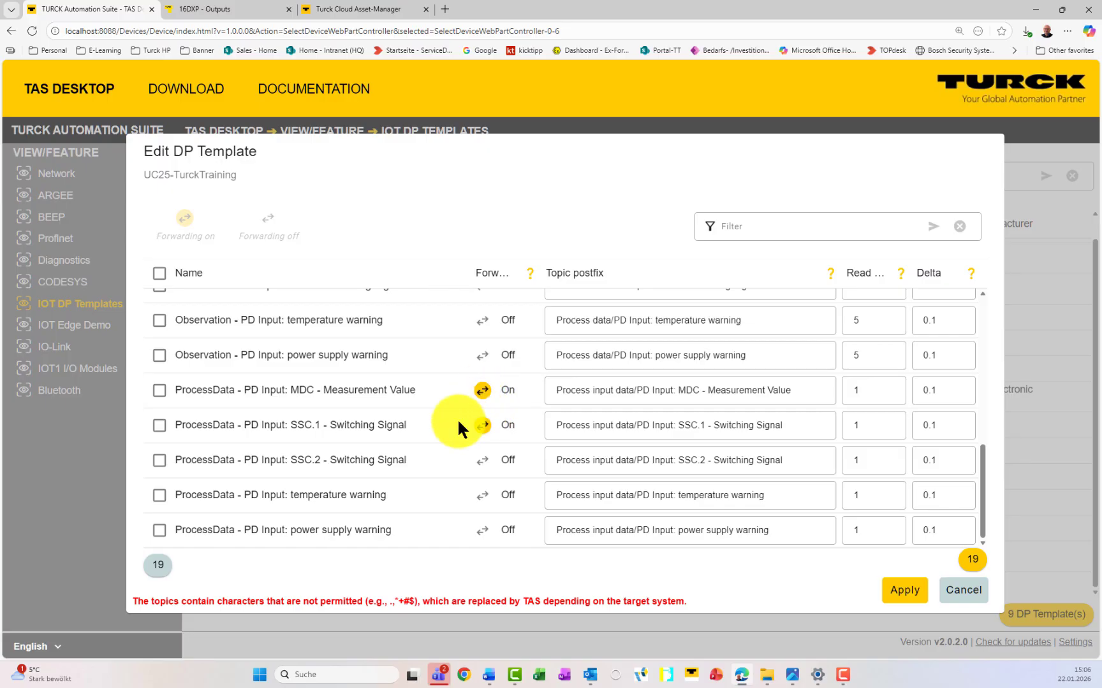
Step: Shorten the two topic postfixes to 'Measurement Value' and 'Switching Signal'
{"action": "left_click", "coordinate": [677, 390]}
{"action": "left_click_drag", "start_coordinate": [706, 391], "coordinate": [554, 379]}
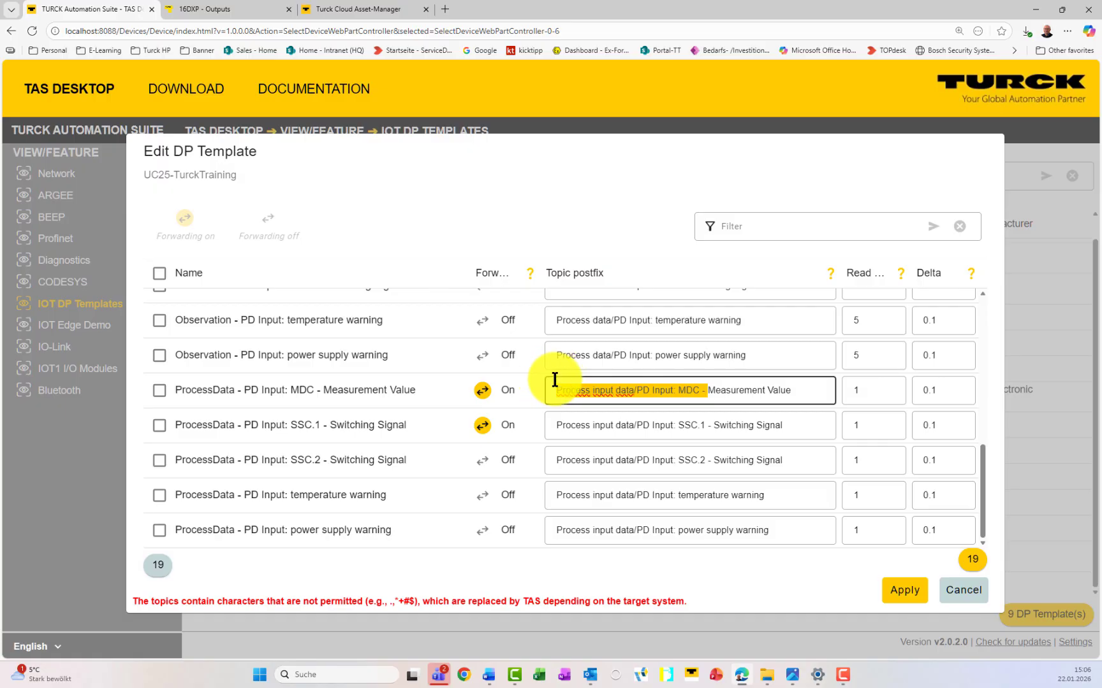
{"action": "key", "text": "BackSpace"}
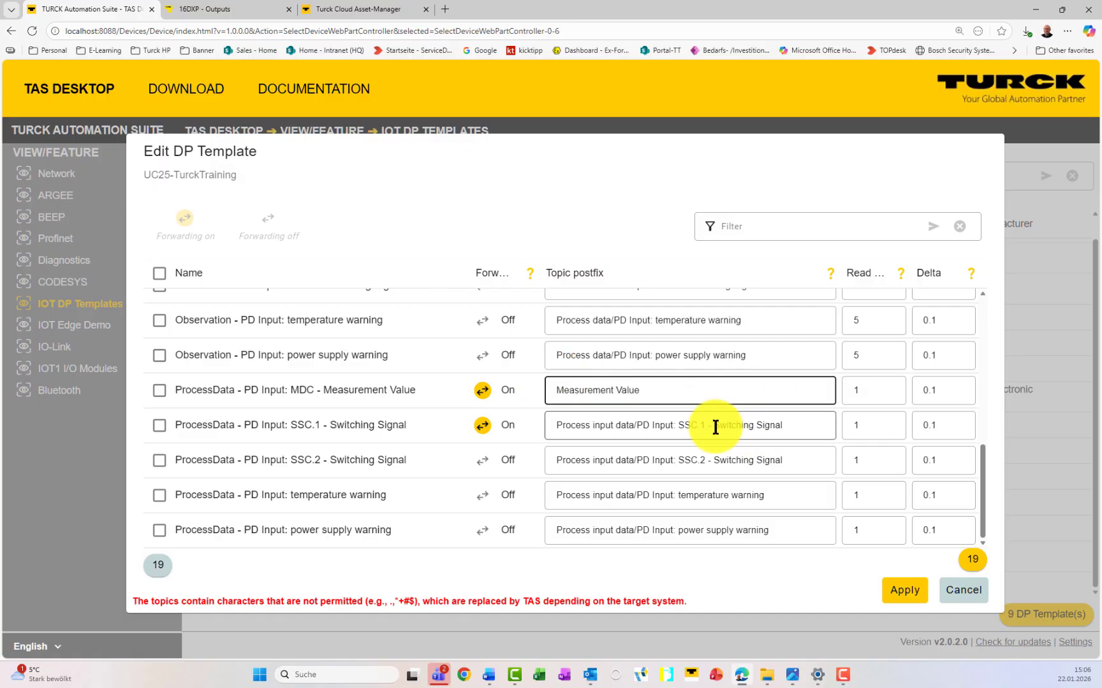
{"action": "left_click_drag", "start_coordinate": [712, 425], "coordinate": [554, 424]}
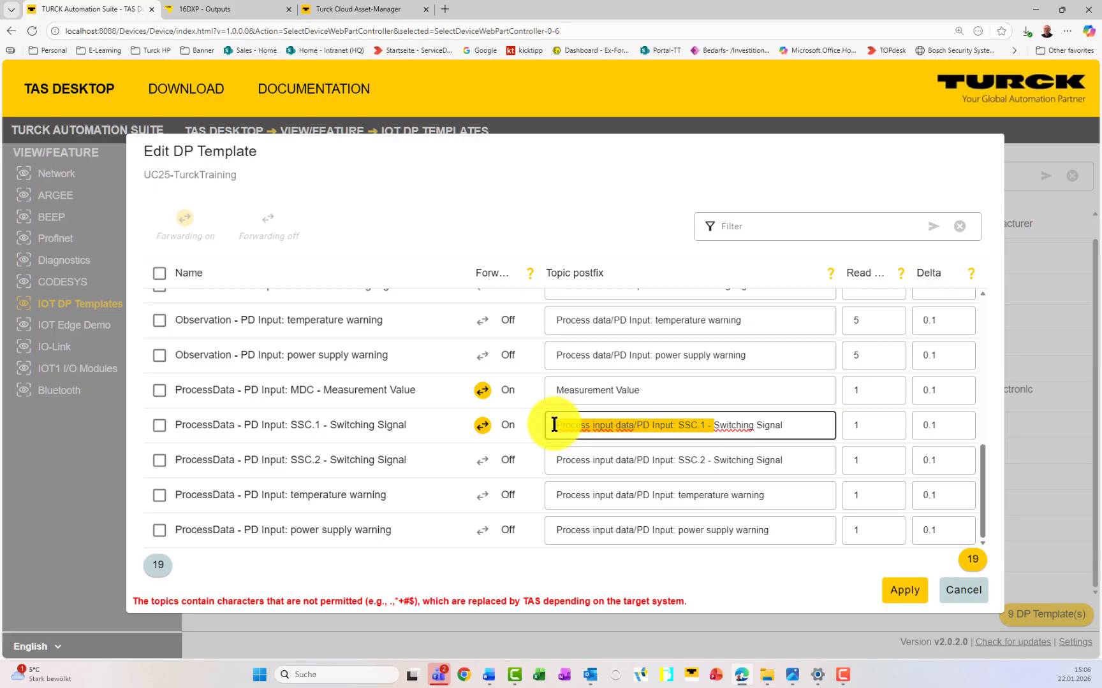
{"action": "key", "text": "BackSpace"}
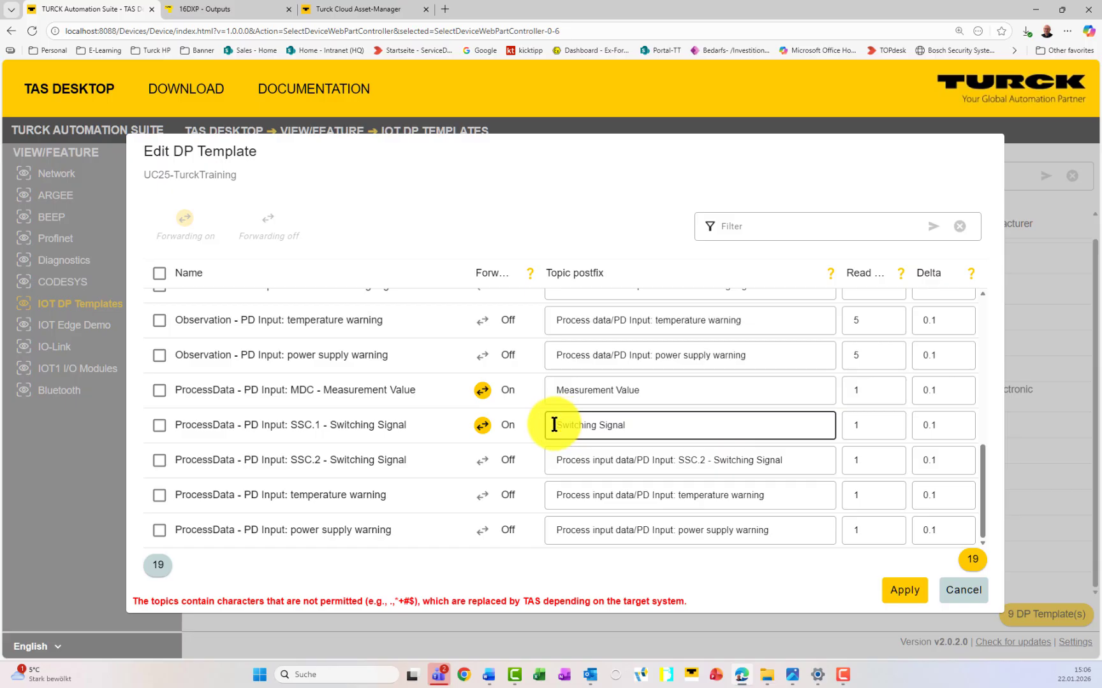
{"action": "left_click", "coordinate": [612, 355]}
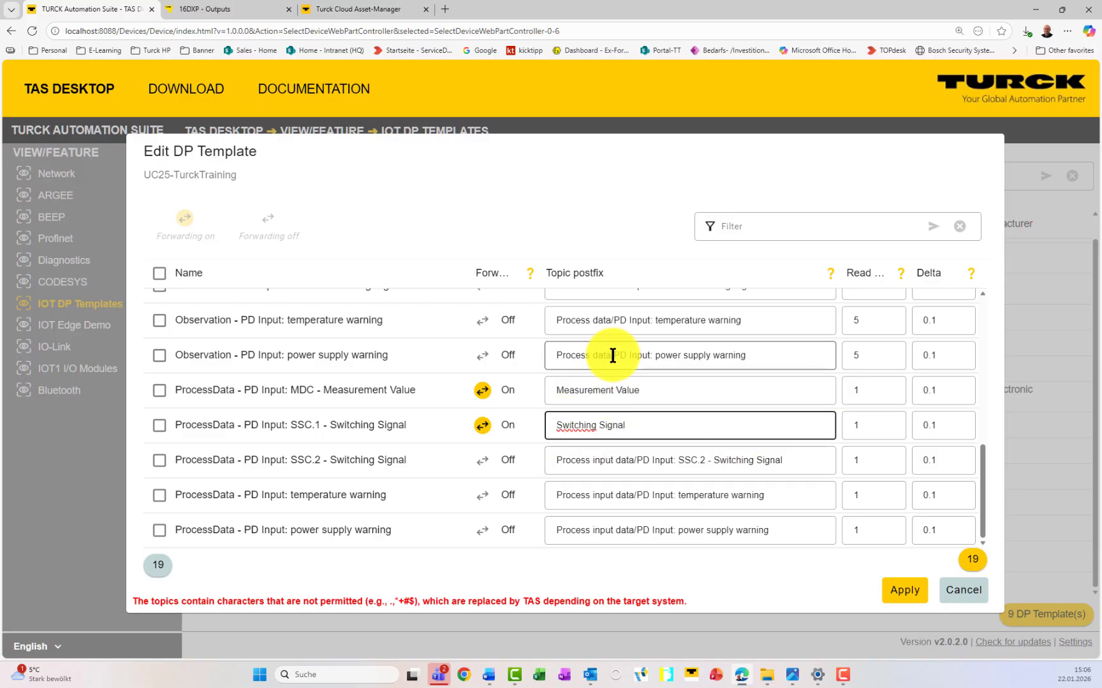
{"action": "left_click", "coordinate": [645, 387]}
Step: Set the Measurement Value row's read setting to 1, keeping Delta at 0.1
{"action": "left_click", "coordinate": [875, 388]}
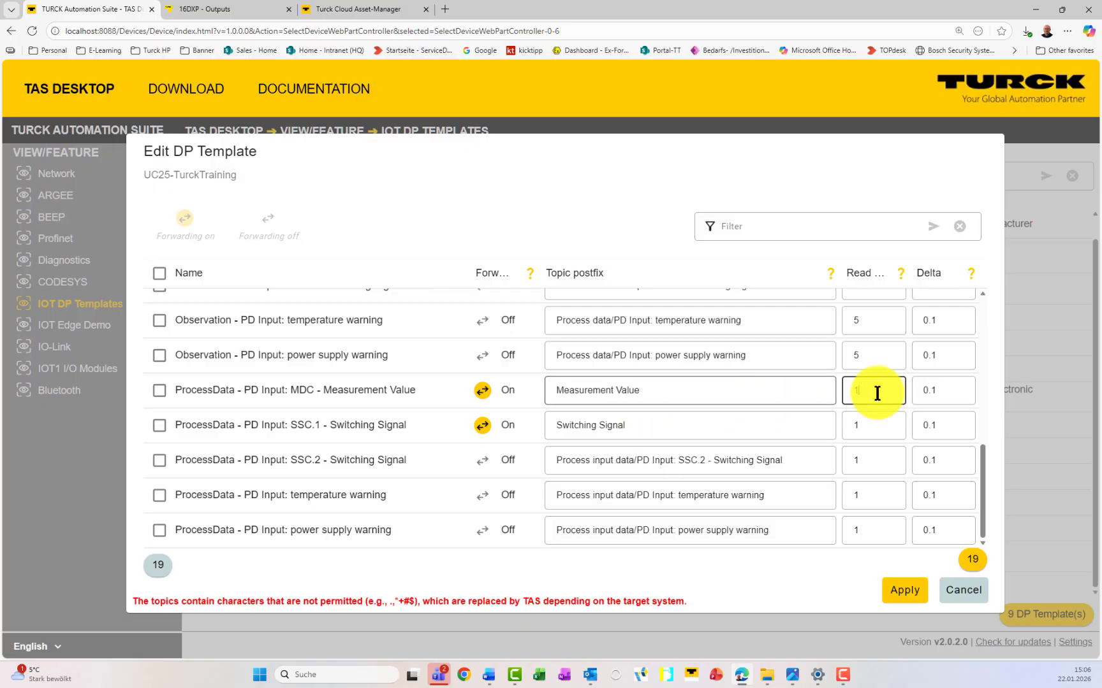
{"action": "left_click", "coordinate": [952, 393]}
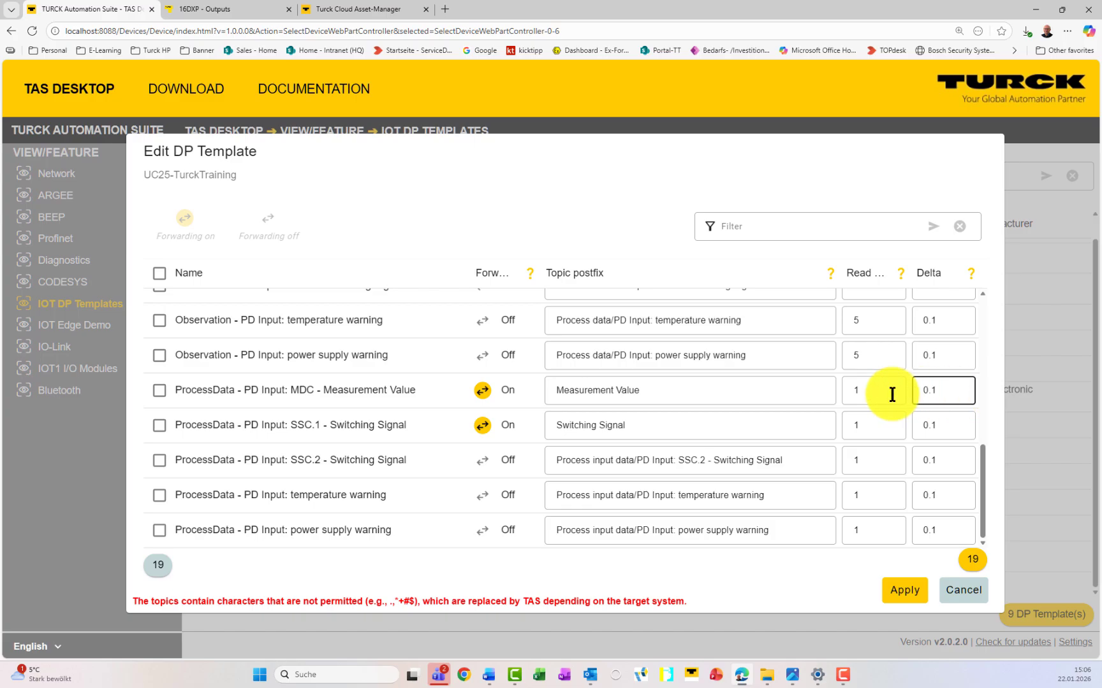
{"action": "mouse_move", "coordinate": [898, 275]}
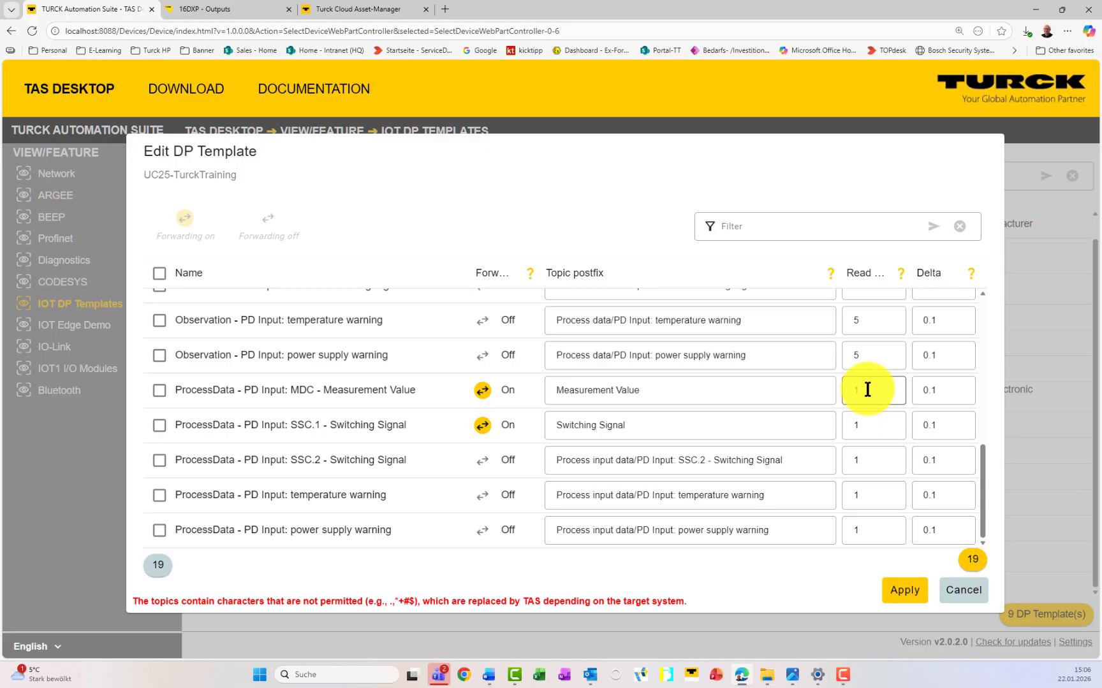
{"action": "key", "text": "BackSpace"}
{"action": "type", "text": "1"}
{"action": "left_click", "coordinate": [953, 394]}
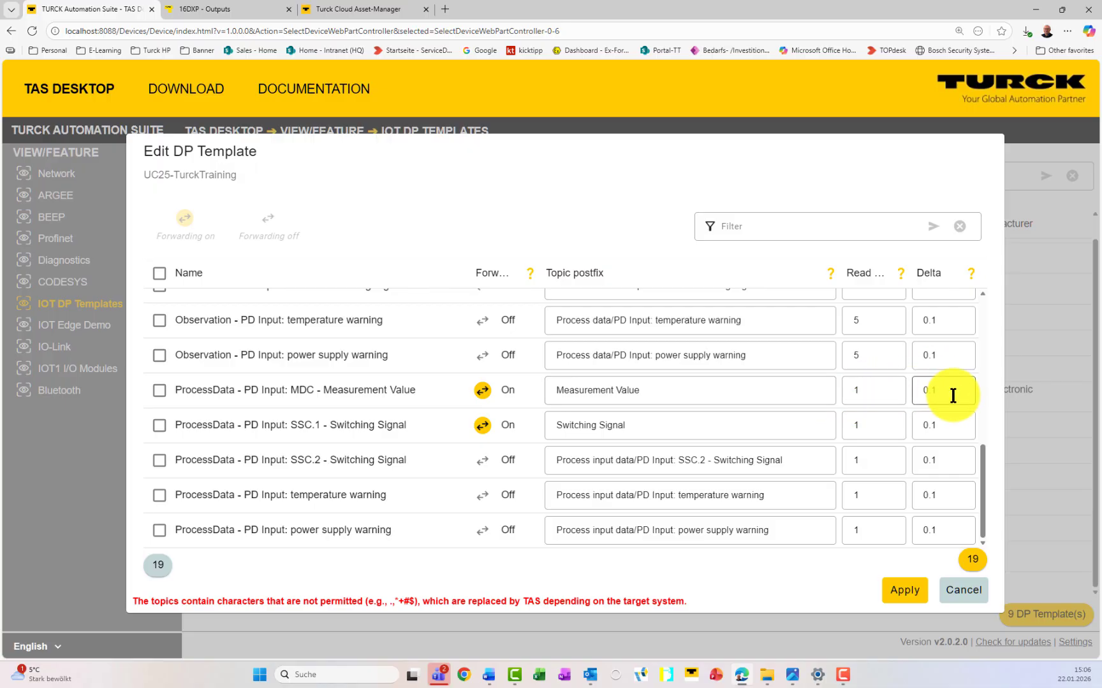
{"action": "left_click", "coordinate": [973, 274]}
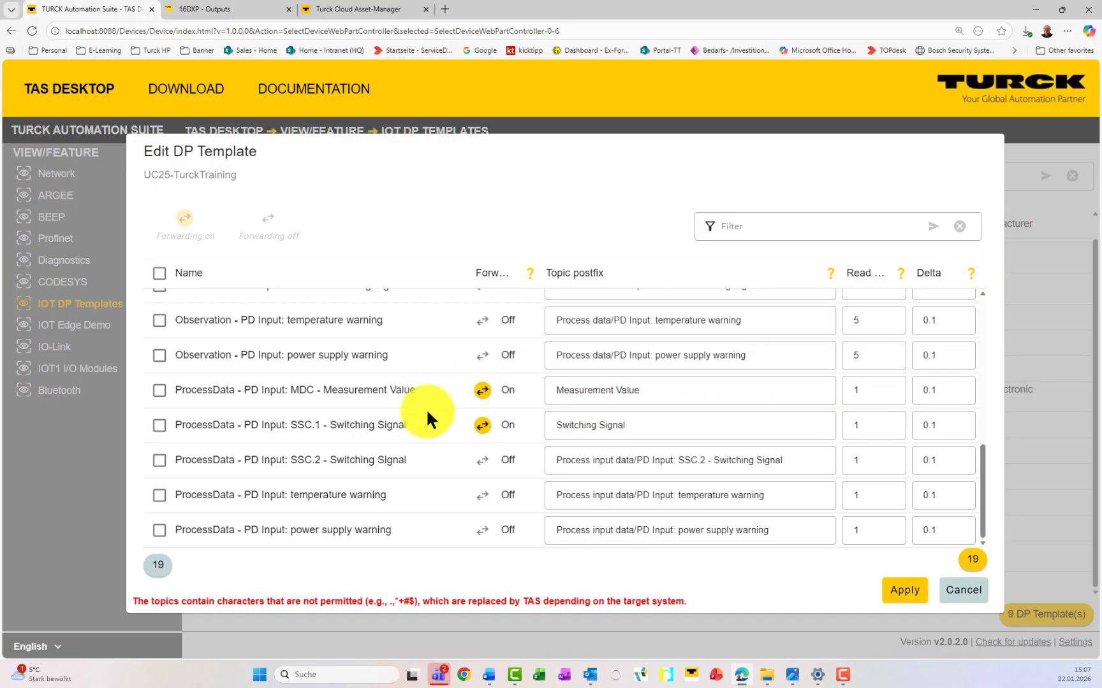
Step: Enable forwarding for supply voltage and device temperature, trimming their topic prefixes
{"action": "scroll", "coordinate": [427, 409], "scroll_direction": "up", "scroll_amount": 3}
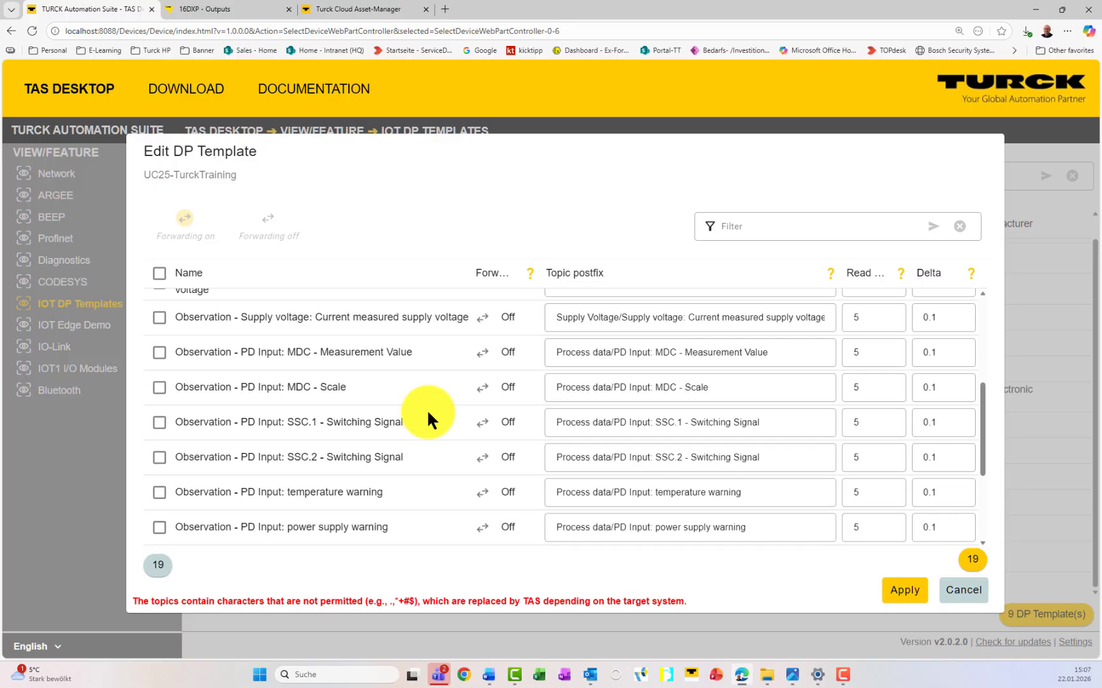
{"action": "scroll", "coordinate": [427, 409], "scroll_direction": "down", "scroll_amount": 3}
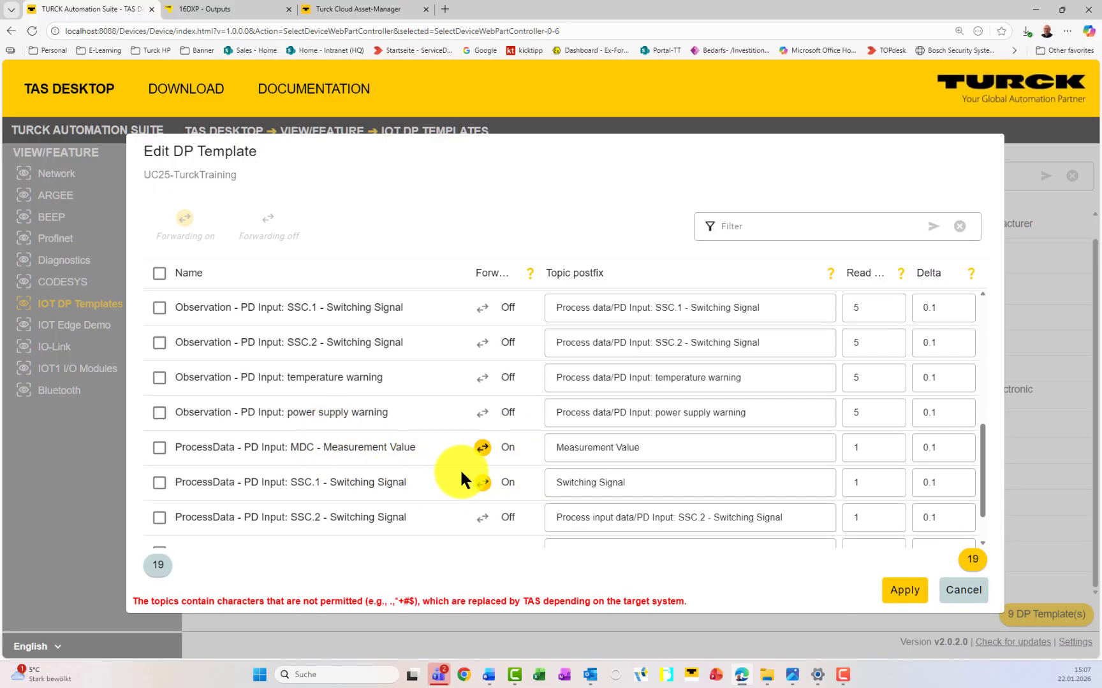
{"action": "scroll", "coordinate": [448, 439], "scroll_direction": "up", "scroll_amount": 1}
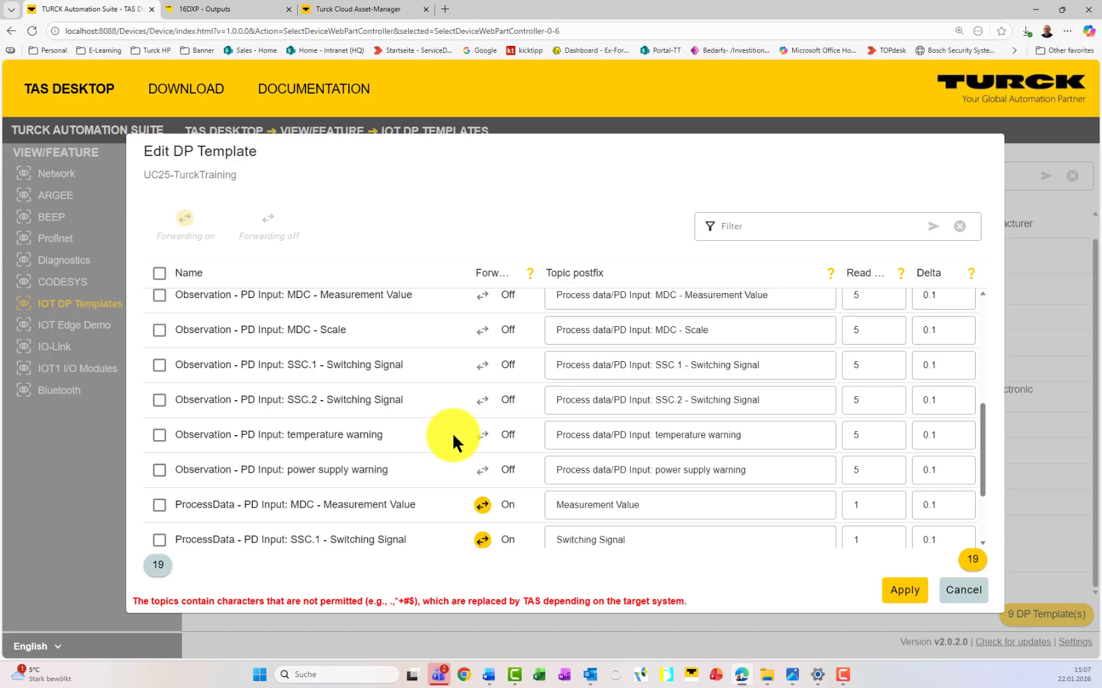
{"action": "scroll", "coordinate": [449, 442], "scroll_direction": "up", "scroll_amount": 2}
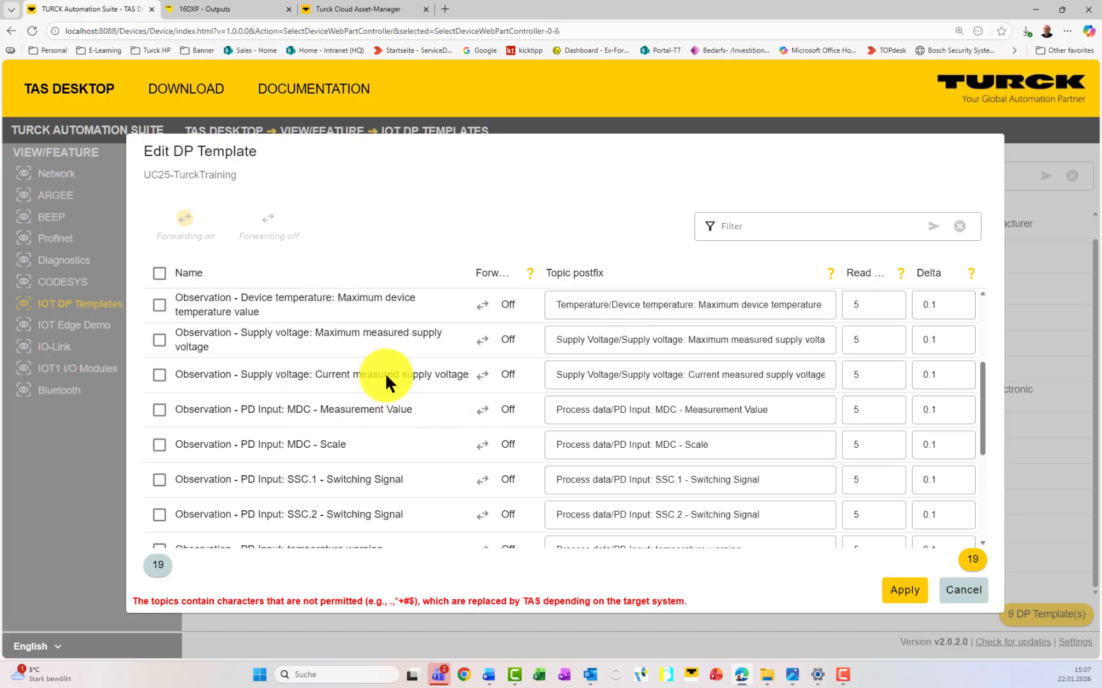
{"action": "left_click", "coordinate": [483, 376]}
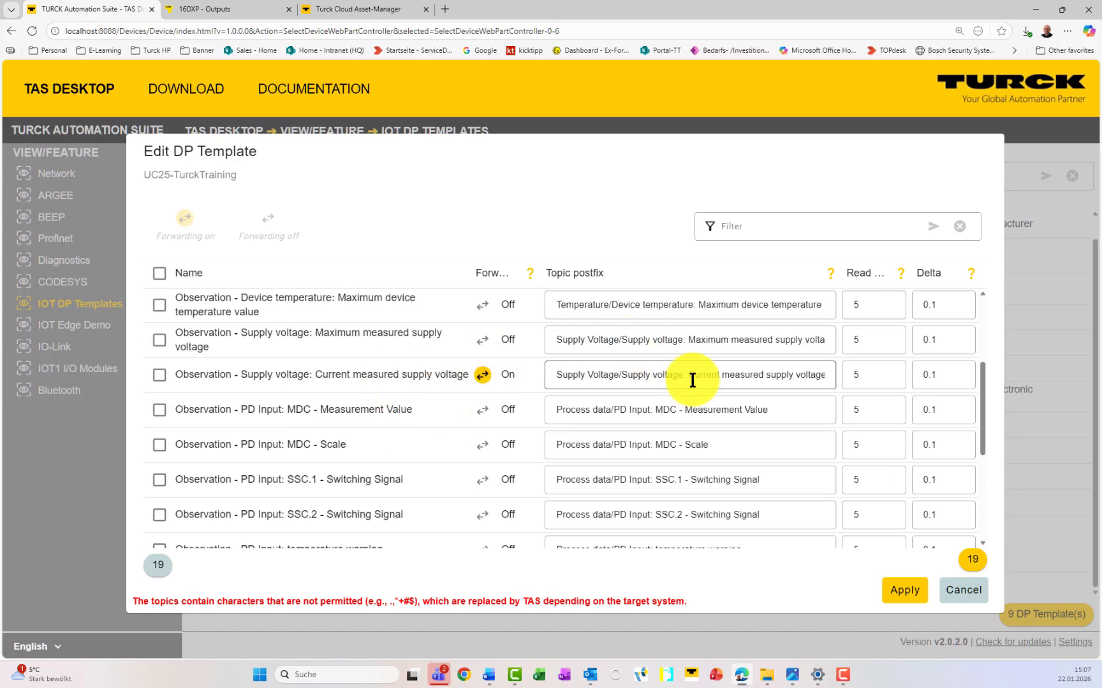
{"action": "left_click_drag", "start_coordinate": [765, 375], "coordinate": [544, 370]}
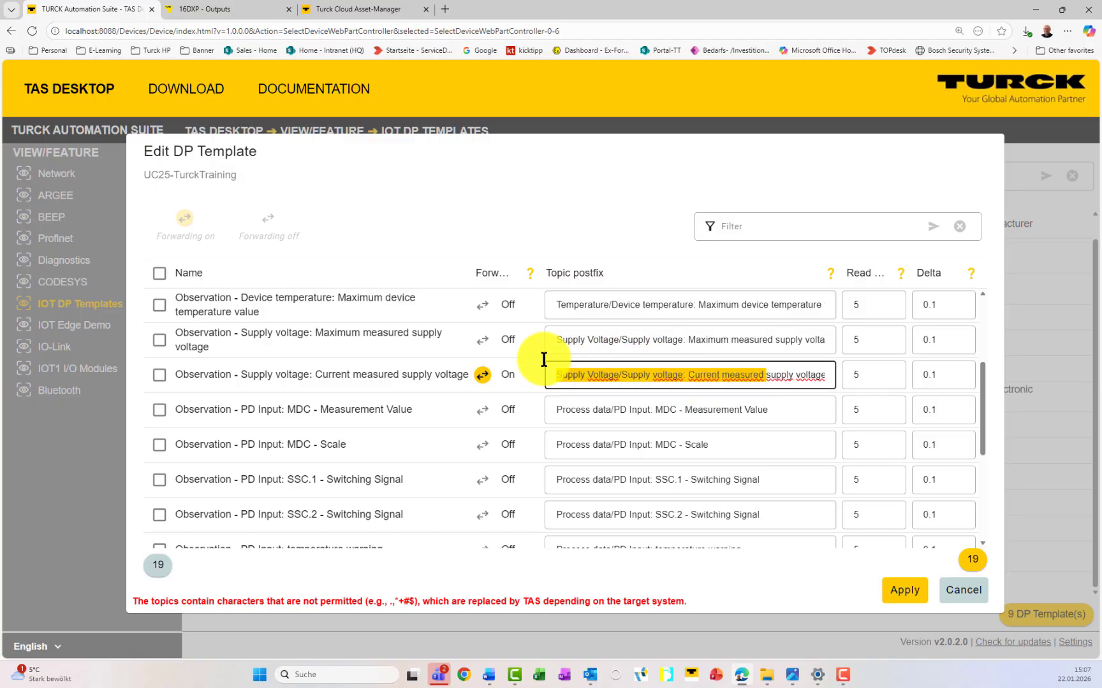
{"action": "key", "text": "BackSpace"}
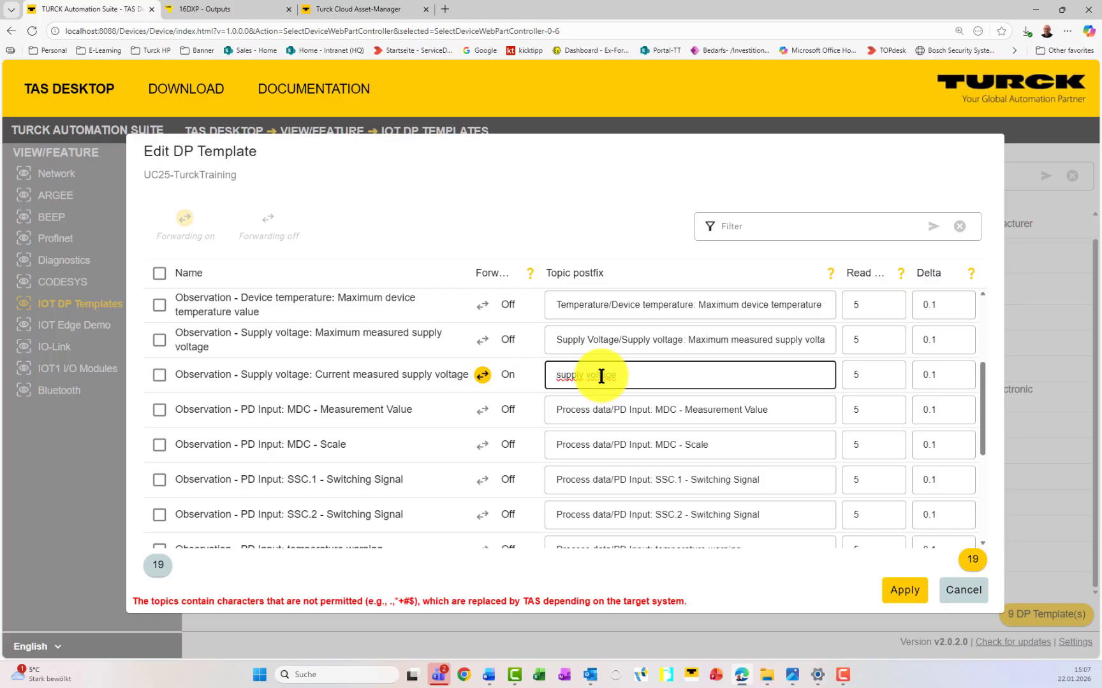
{"action": "scroll", "coordinate": [448, 383], "scroll_direction": "up", "scroll_amount": 3}
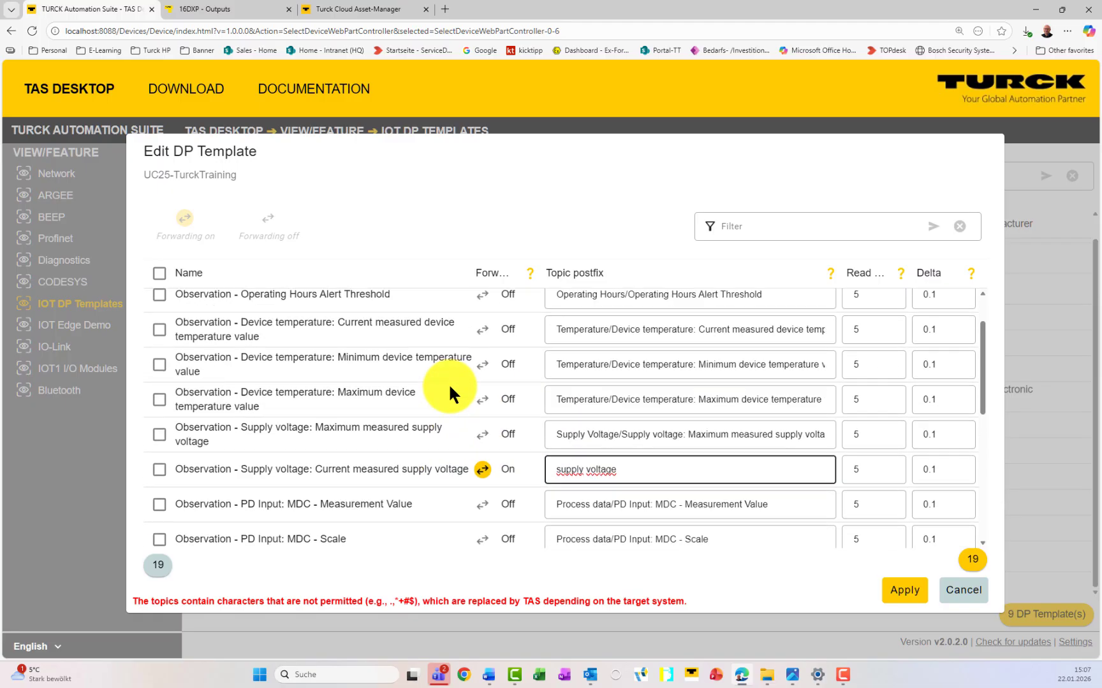
{"action": "left_click", "coordinate": [485, 354]}
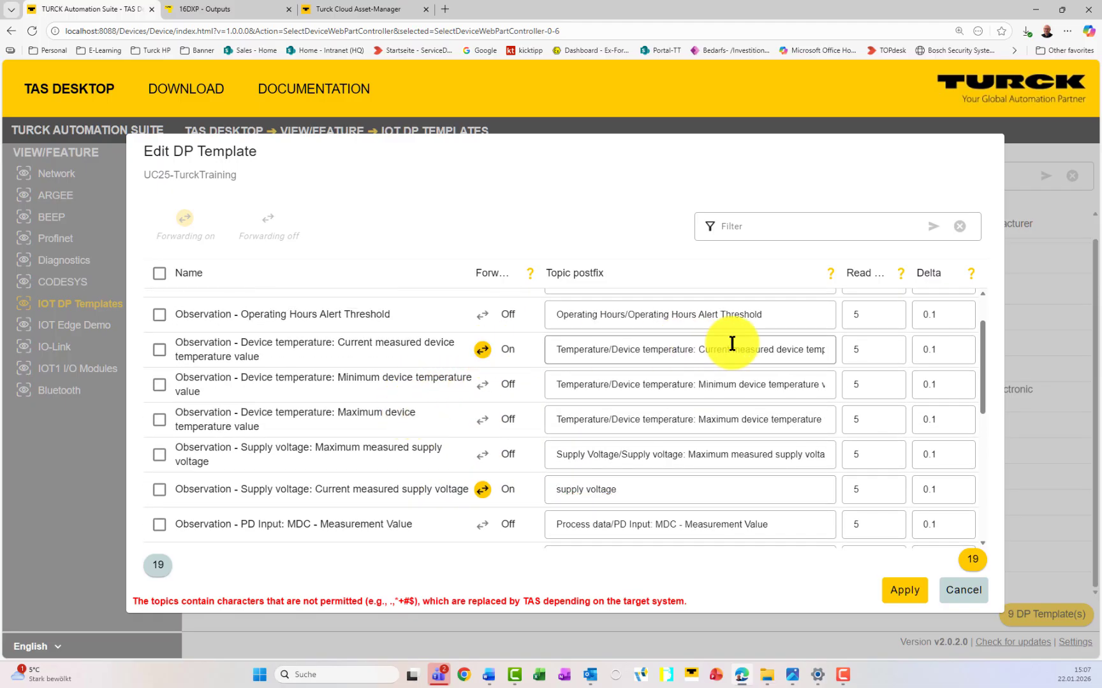
{"action": "left_click_drag", "start_coordinate": [779, 350], "coordinate": [535, 349]}
{"action": "key", "text": "BackSpace"}
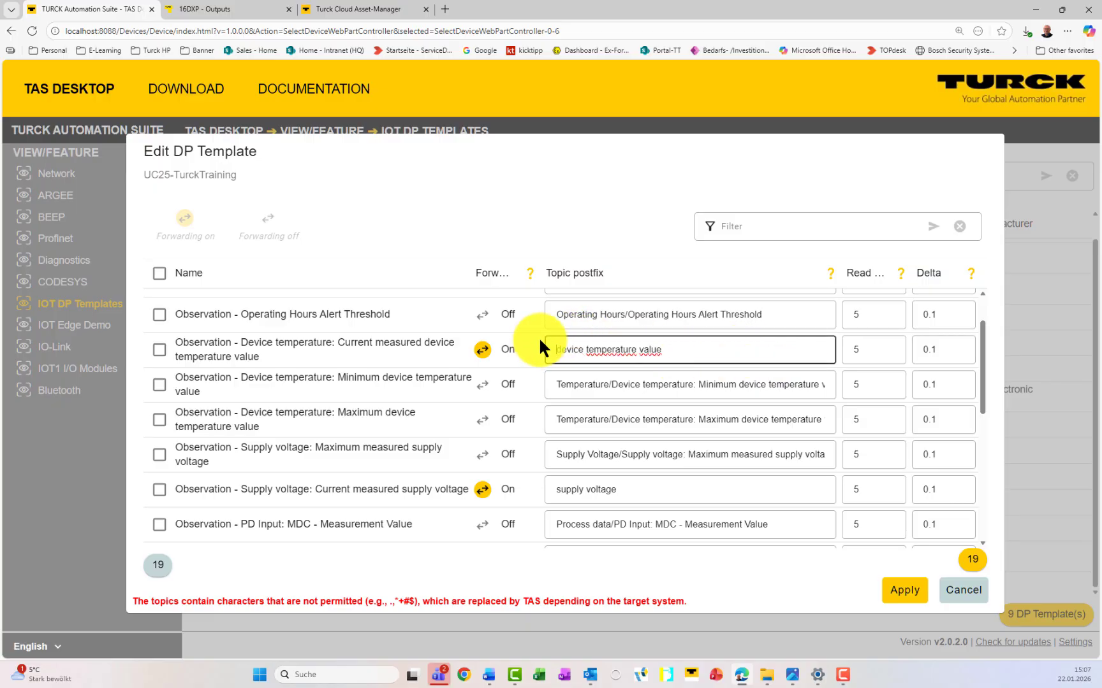
Step: Enable forwarding for Operating Hours with topic 'Operating Hours' and apply the template
{"action": "scroll", "coordinate": [439, 392], "scroll_direction": "up", "scroll_amount": 2}
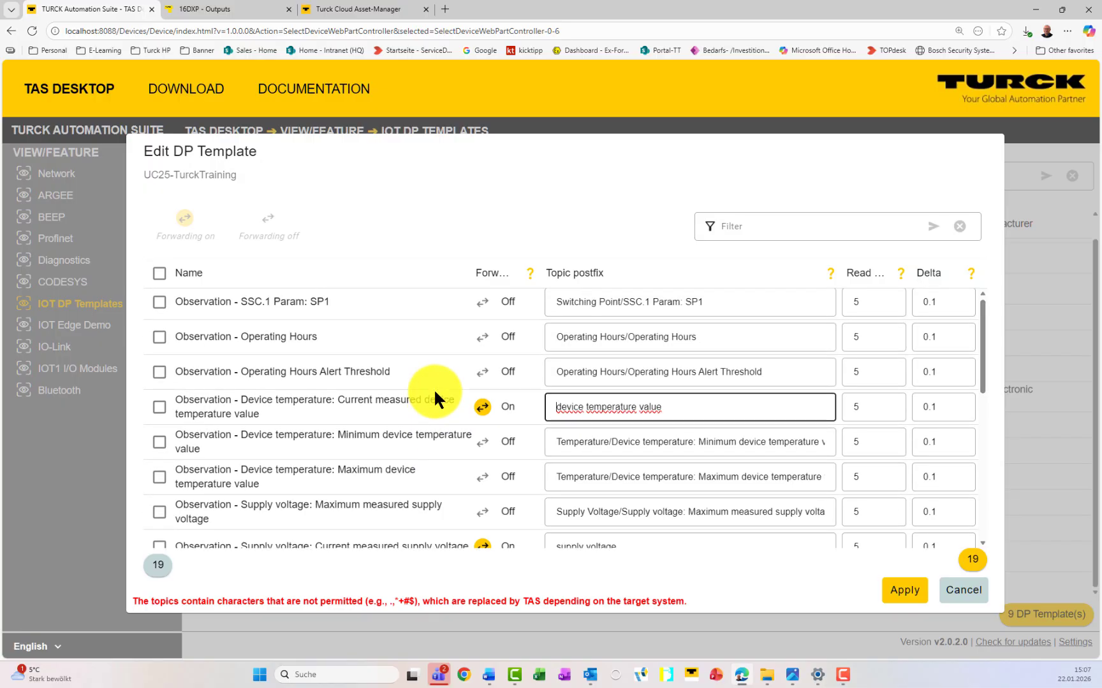
{"action": "left_click", "coordinate": [483, 340]}
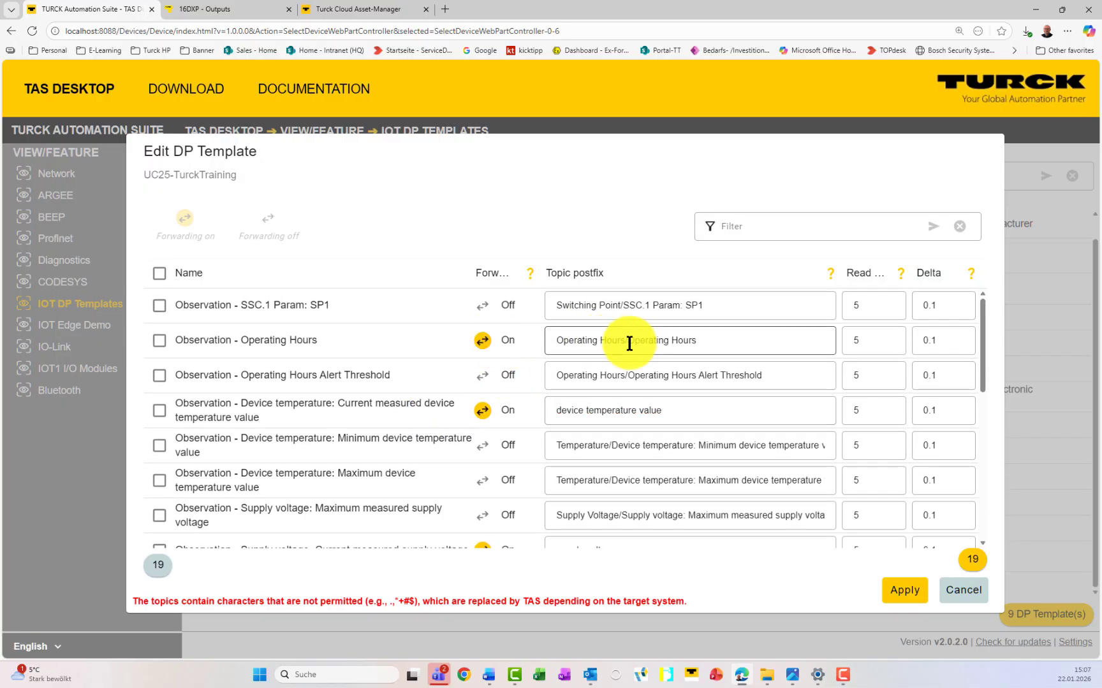
{"action": "left_click_drag", "start_coordinate": [629, 340], "coordinate": [547, 339]}
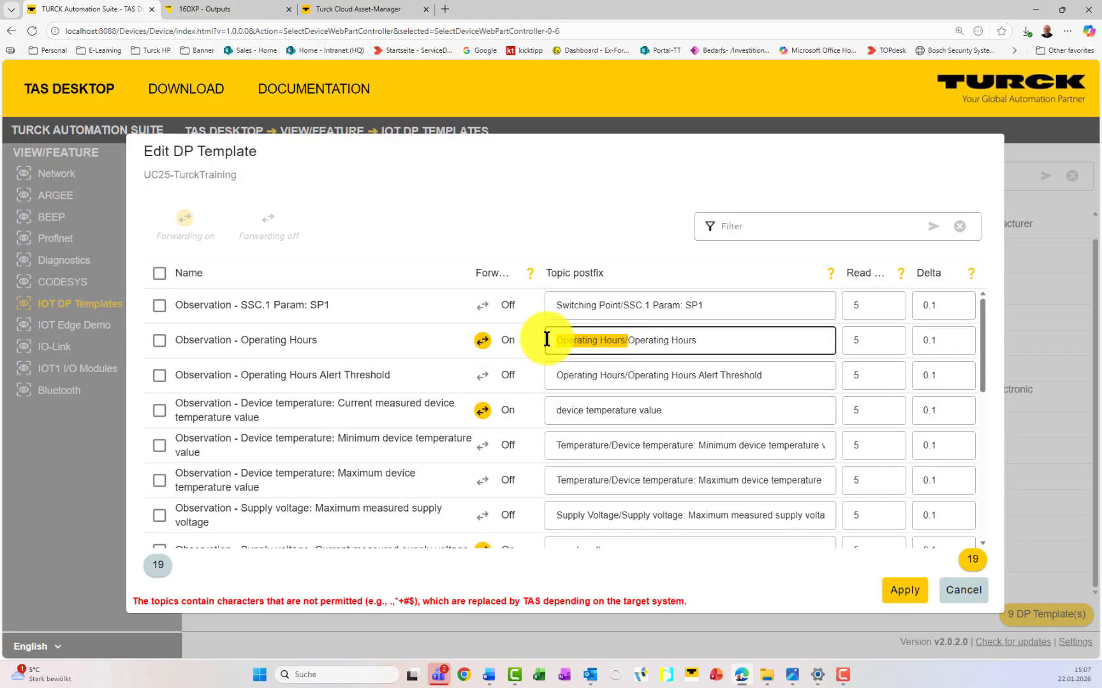
{"action": "key", "text": "BackSpace"}
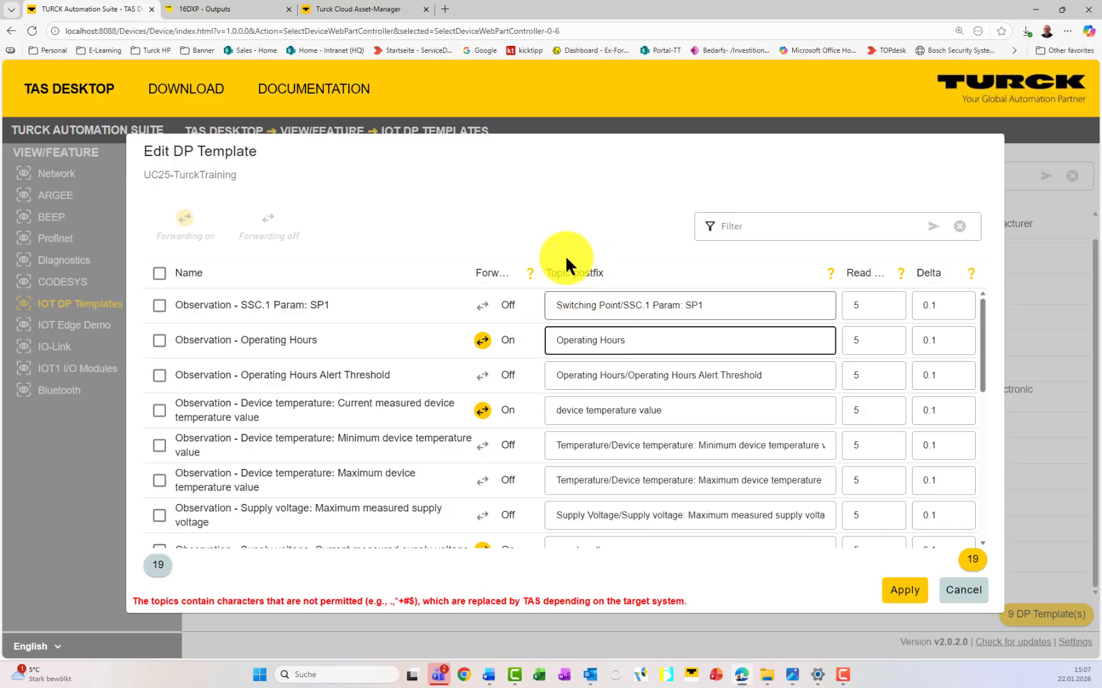
{"action": "left_click", "coordinate": [627, 573]}
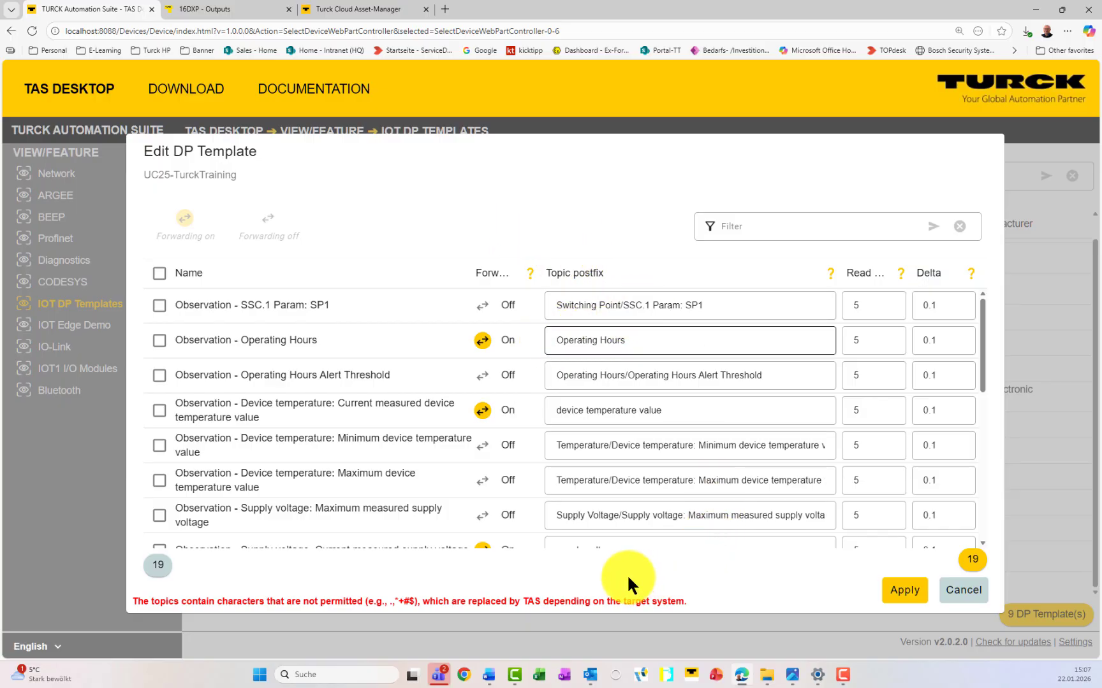
{"action": "left_click", "coordinate": [916, 599]}
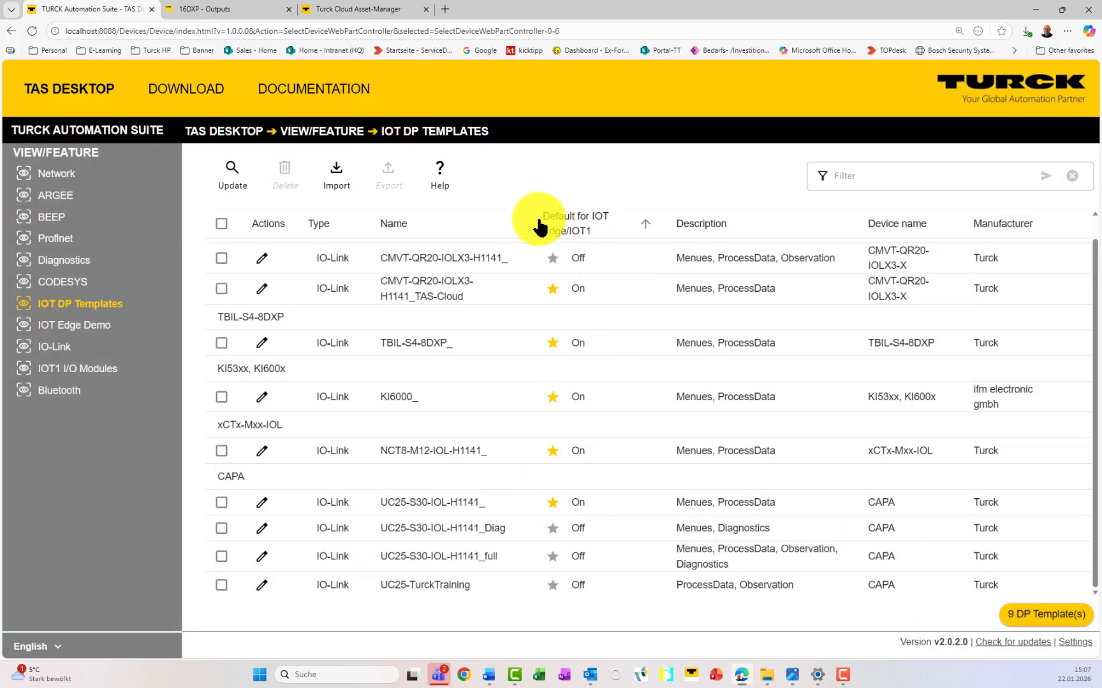
Step: Star UC25-TurckTraining as default DP template, leaving NCT8-M12-IOL-H1141_ default unchanged
{"action": "left_click", "coordinate": [554, 586]}
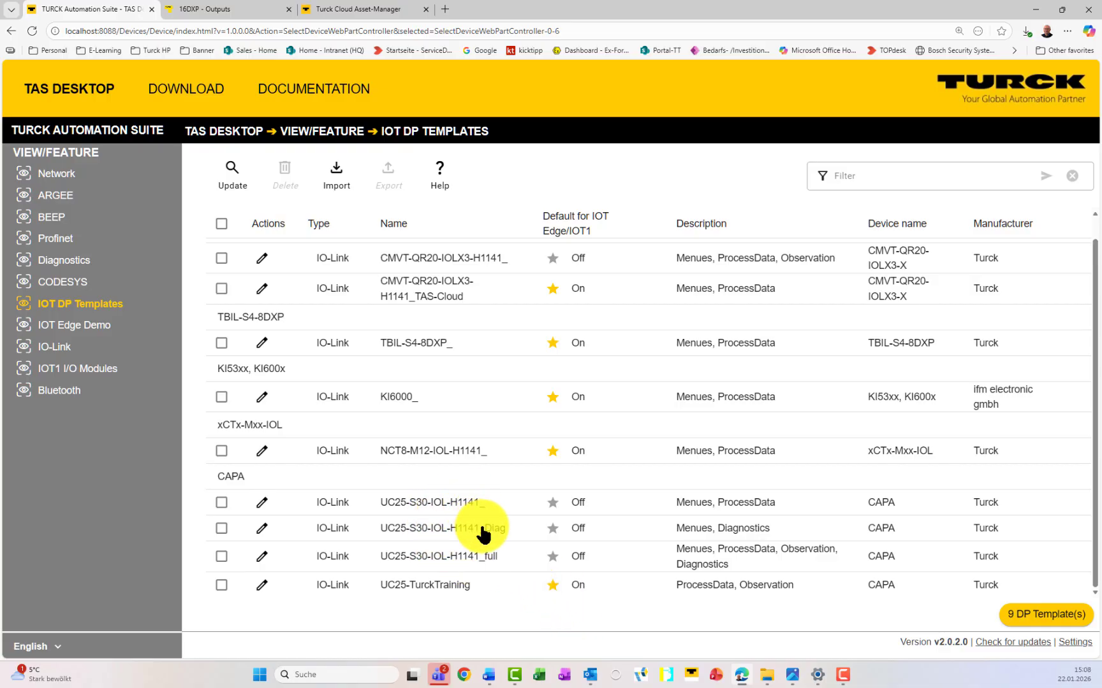
{"action": "left_click", "coordinate": [552, 452]}
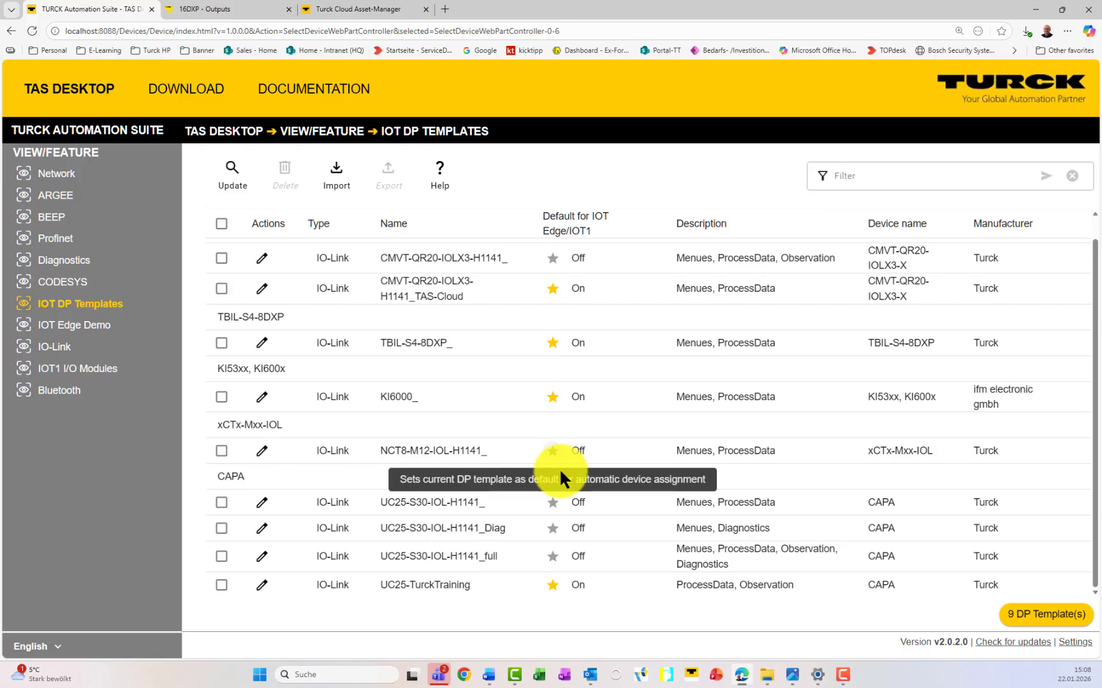
{"action": "left_click", "coordinate": [553, 454]}
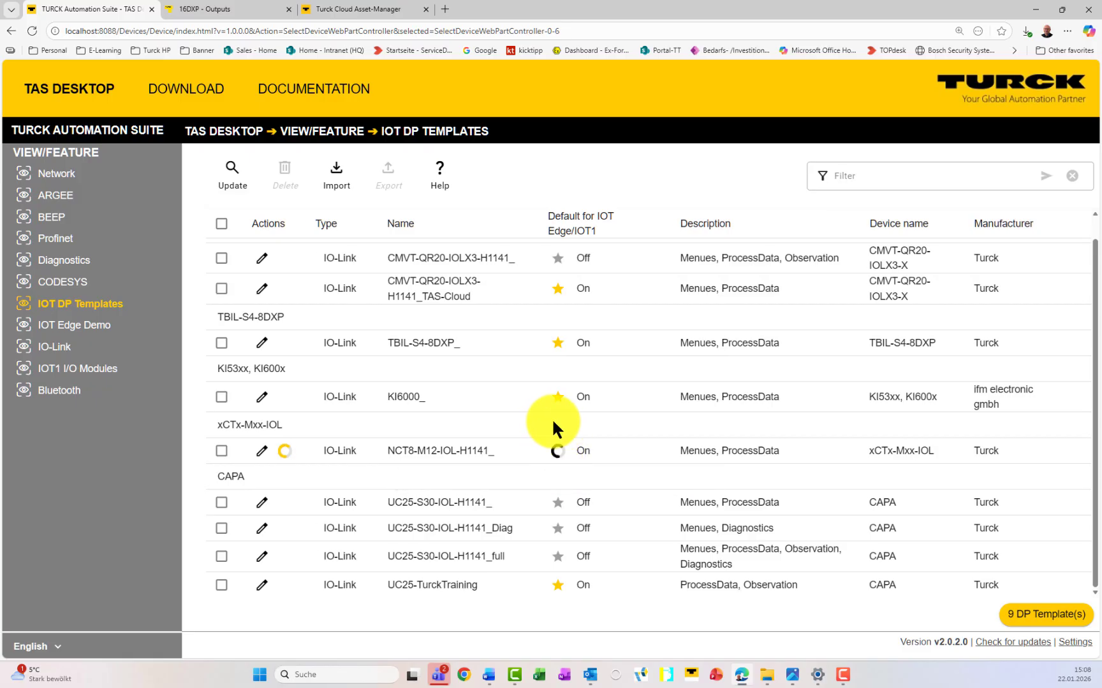
Step: Scan the network from IOT Edge Demo and select the found TBEN-S2-4IOL master
{"action": "left_click", "coordinate": [84, 327]}
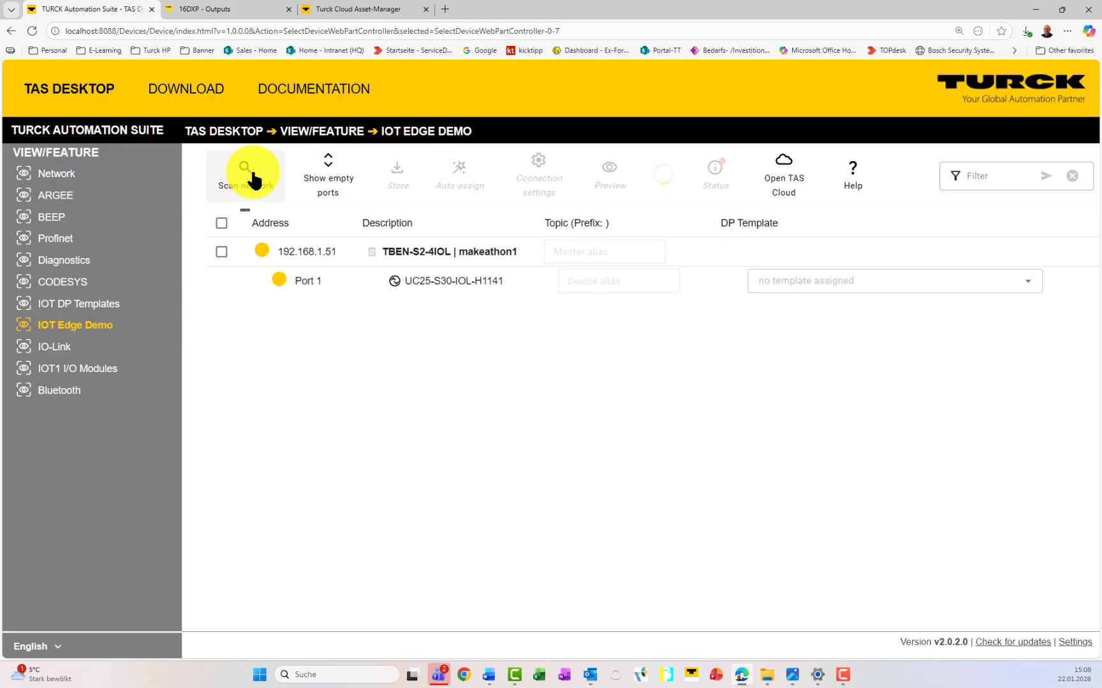
{"action": "left_click", "coordinate": [262, 178]}
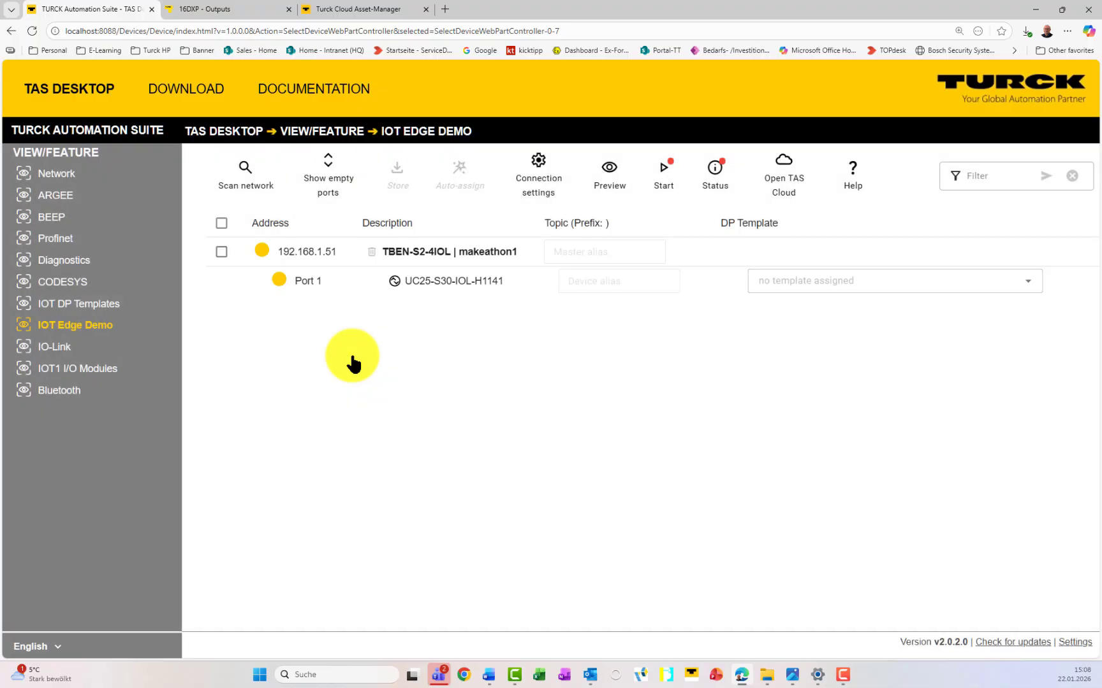
{"action": "left_click", "coordinate": [221, 222]}
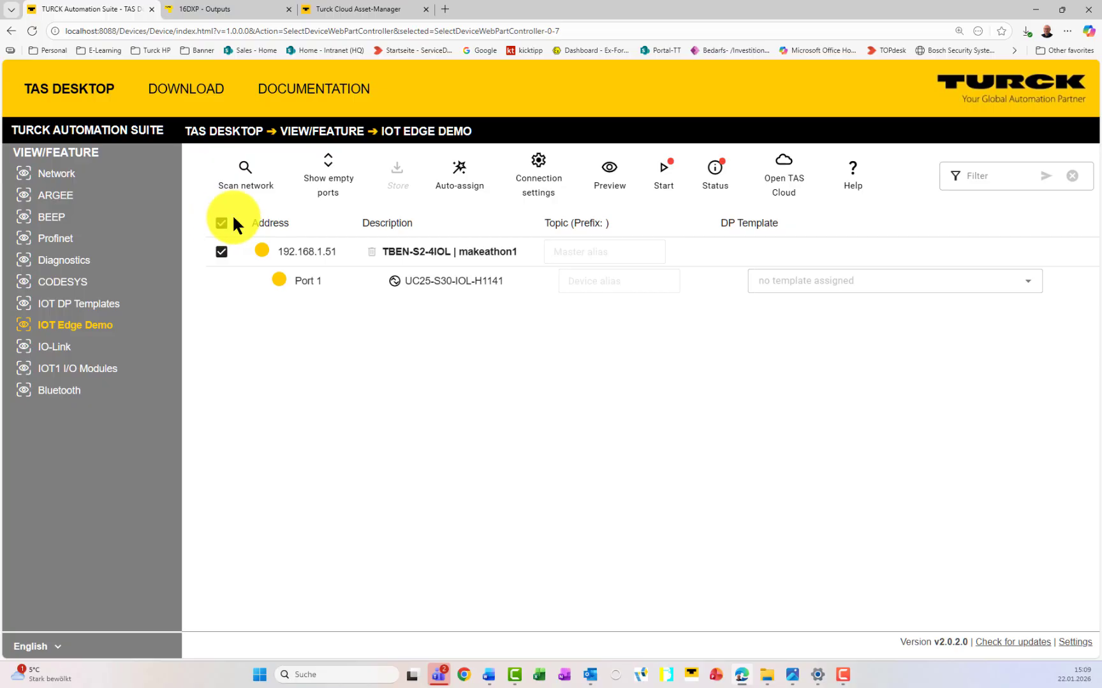
Step: Auto-assign using Default templates, PROFINET name master topics and Application tag device topics
{"action": "left_click", "coordinate": [462, 178]}
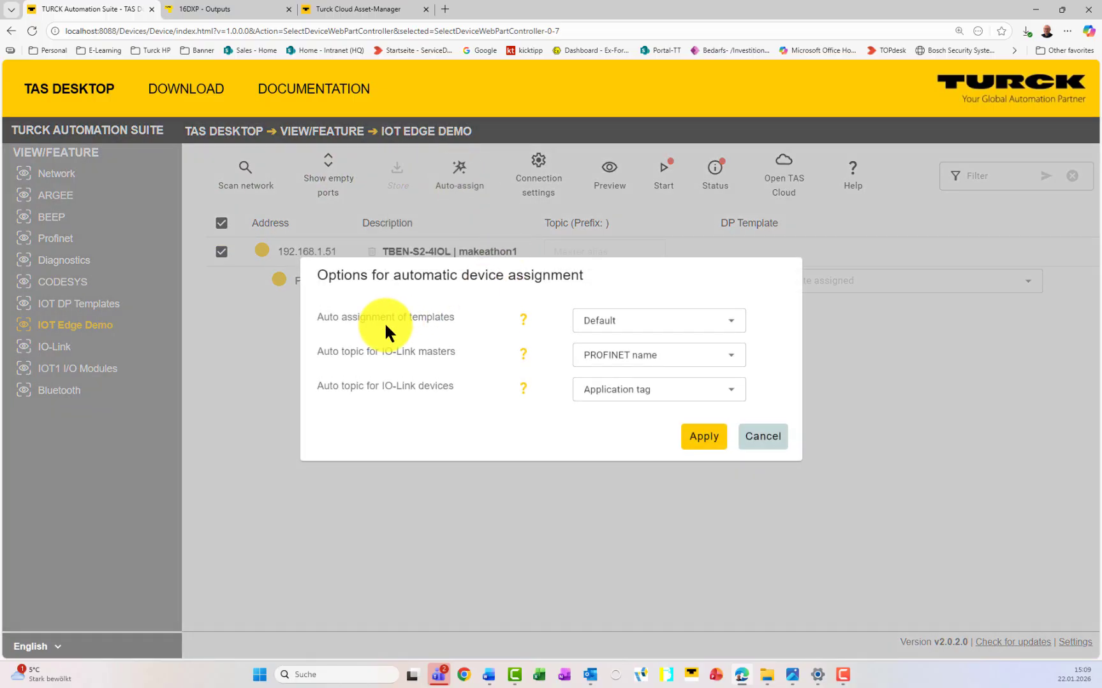
{"action": "left_click", "coordinate": [637, 322]}
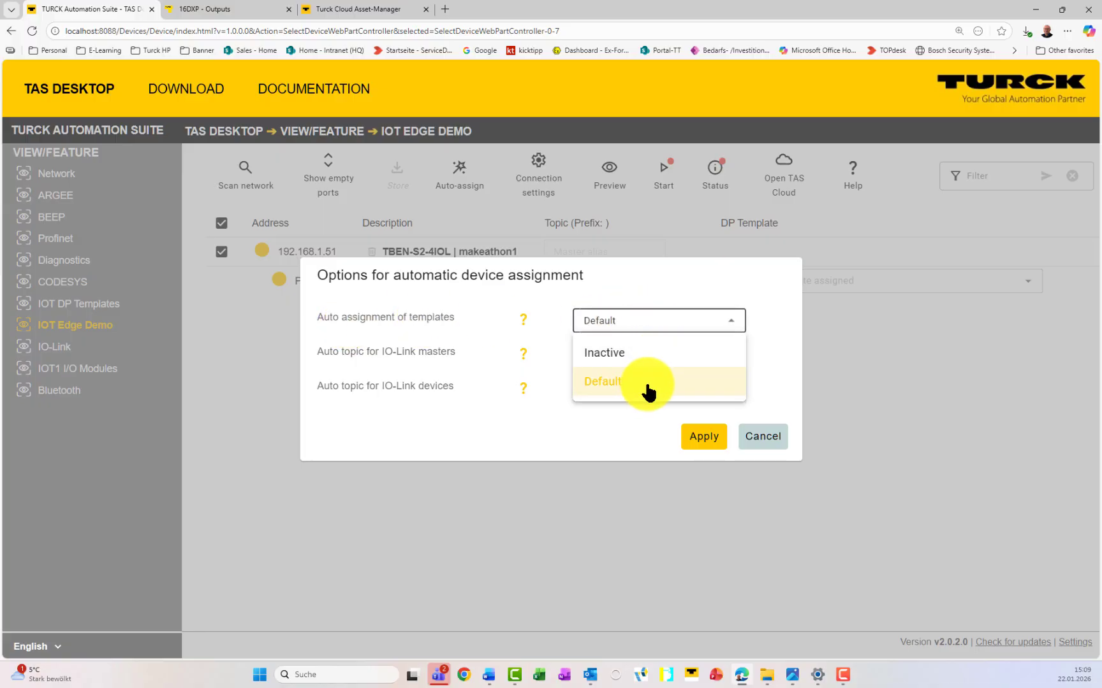
{"action": "left_click", "coordinate": [589, 285]}
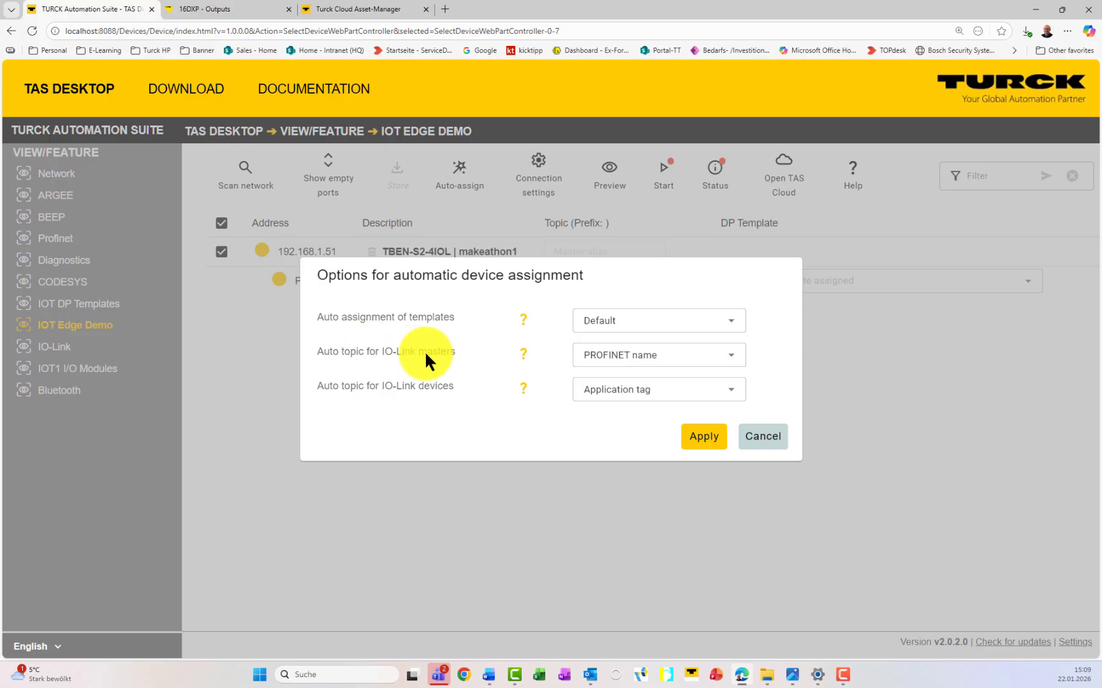
{"action": "left_click", "coordinate": [643, 355]}
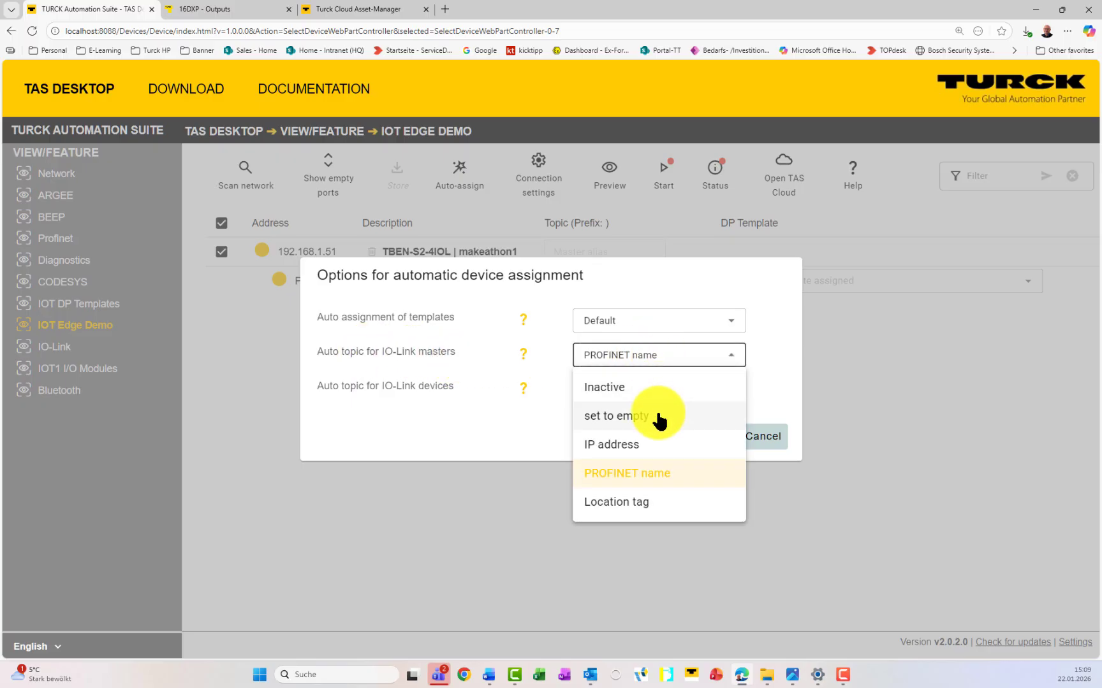
{"action": "left_click", "coordinate": [639, 475]}
{"action": "left_click", "coordinate": [616, 389]}
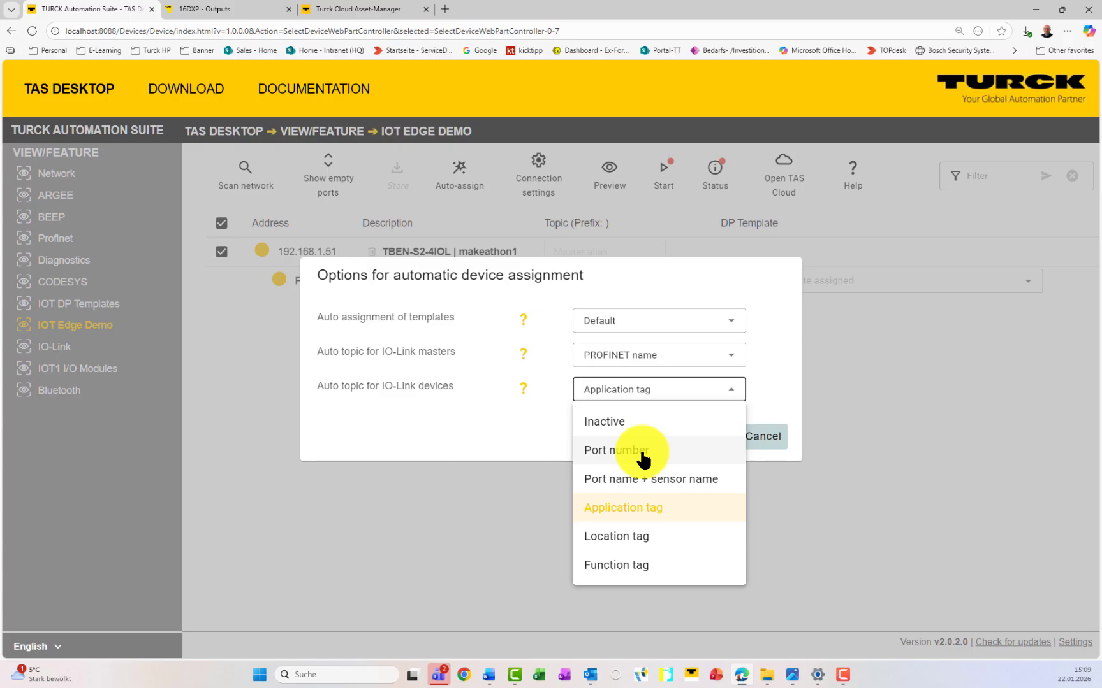
{"action": "left_click", "coordinate": [687, 507]}
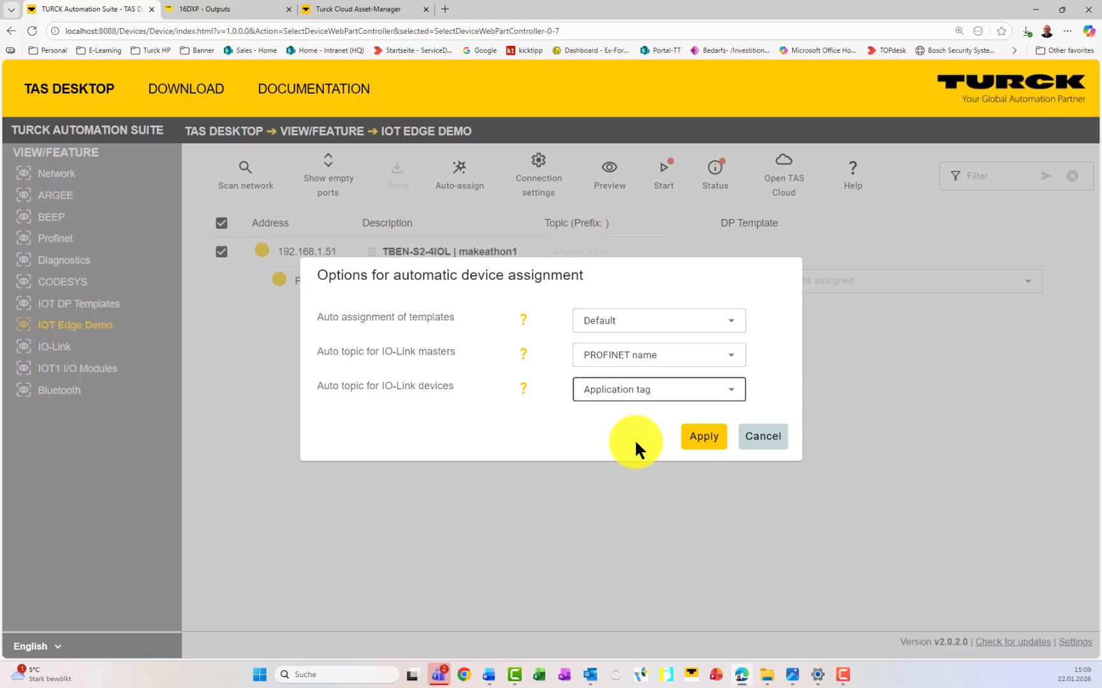
{"action": "left_click", "coordinate": [714, 437]}
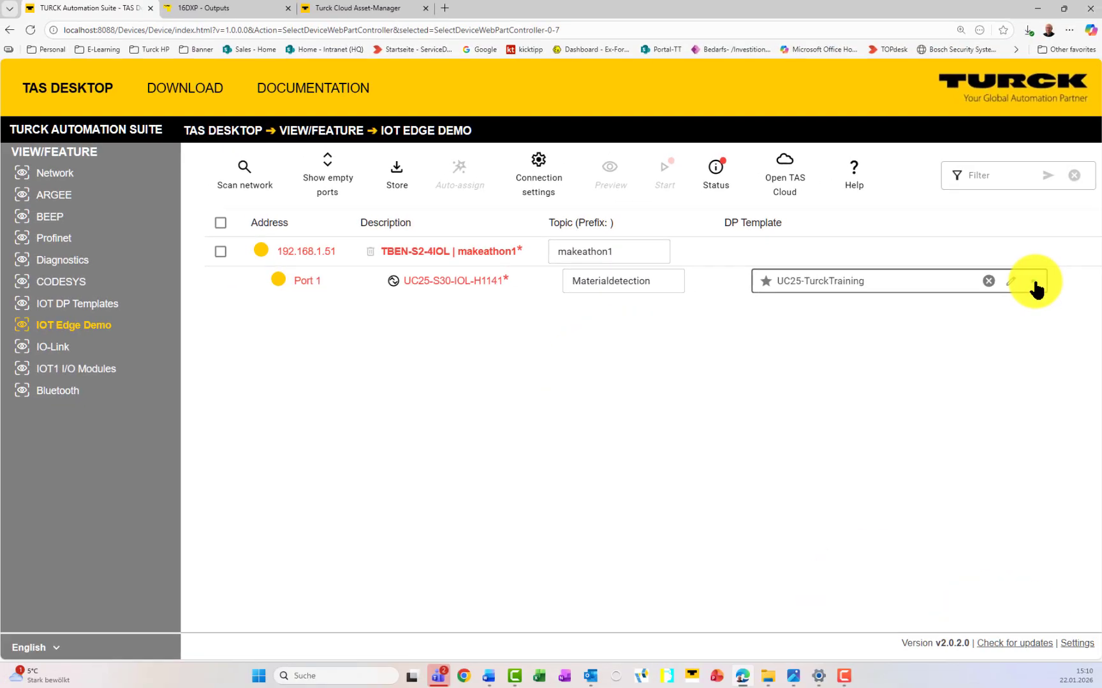
Step: Confirm UC25-TurckTraining as Port 1's DP template and review it without changes
{"action": "left_click", "coordinate": [1032, 287]}
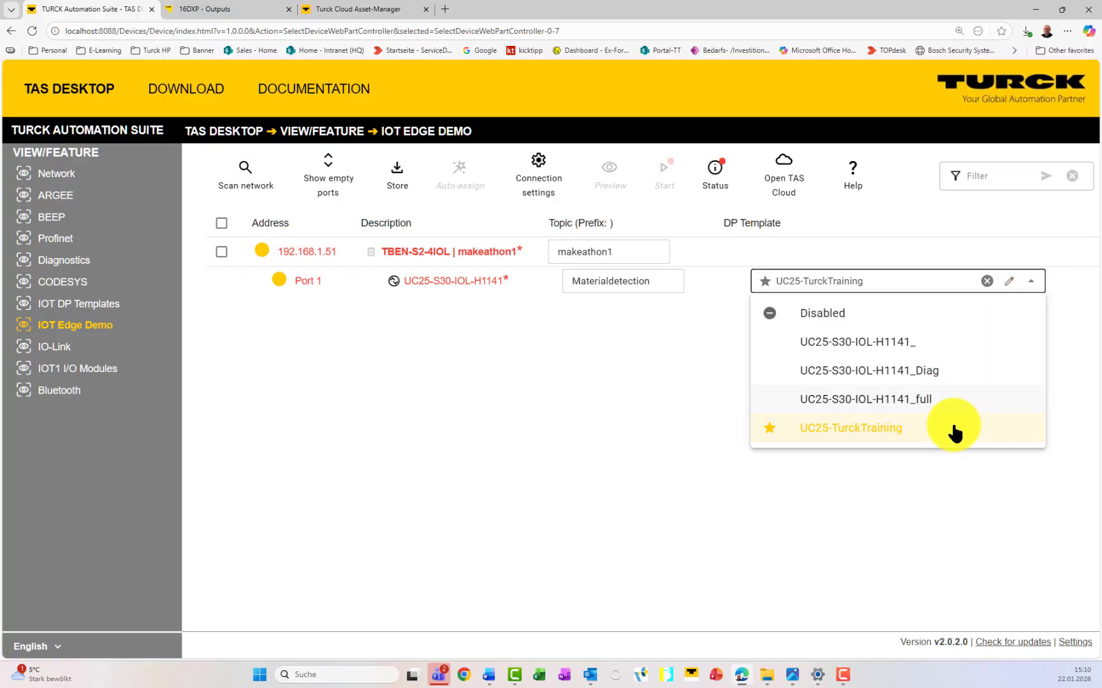
{"action": "left_click", "coordinate": [634, 382]}
{"action": "left_click", "coordinate": [1010, 281]}
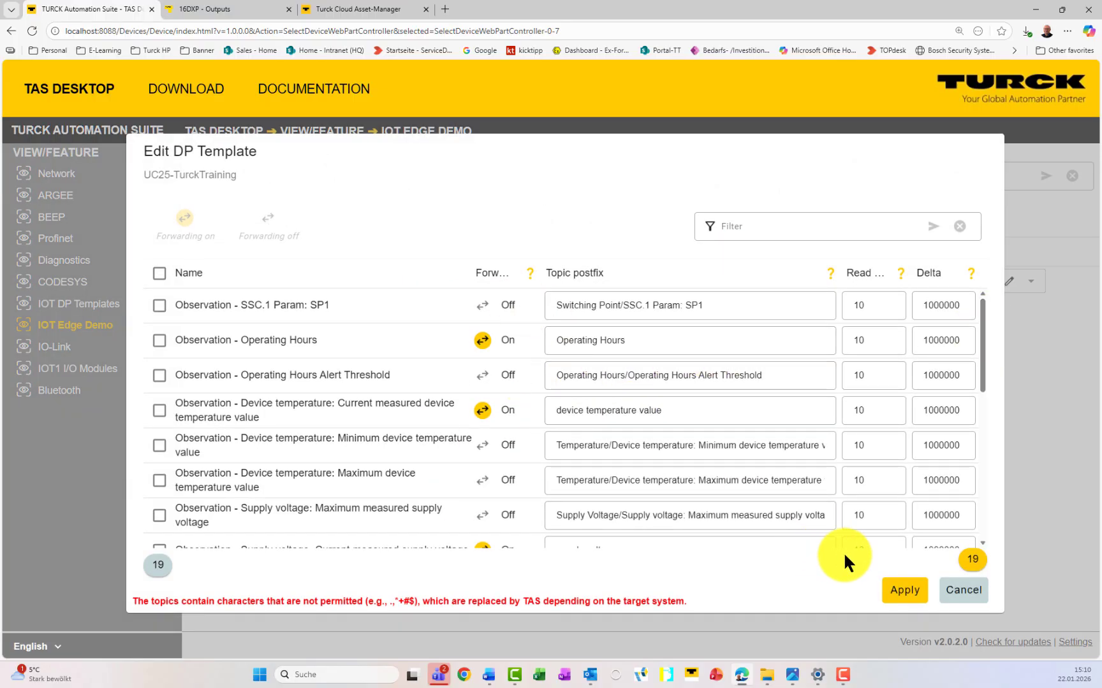
{"action": "left_click", "coordinate": [944, 588]}
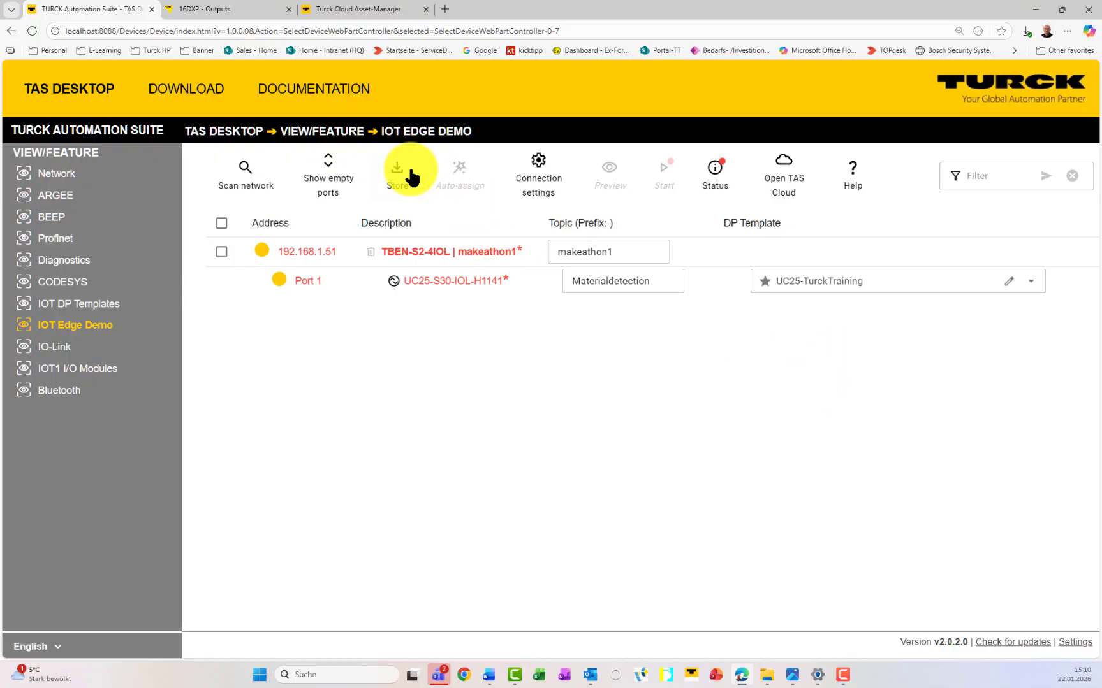
Step: Store the configuration to the devices and check the assignment status indicators
{"action": "left_click", "coordinate": [403, 179]}
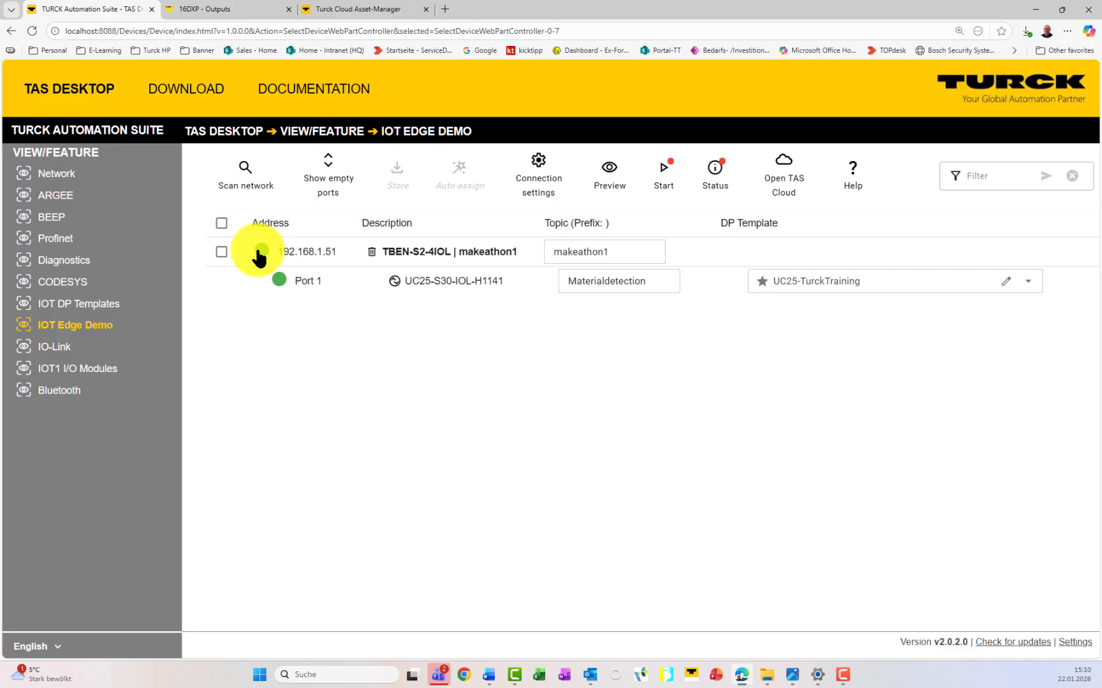
{"action": "mouse_move", "coordinate": [258, 255]}
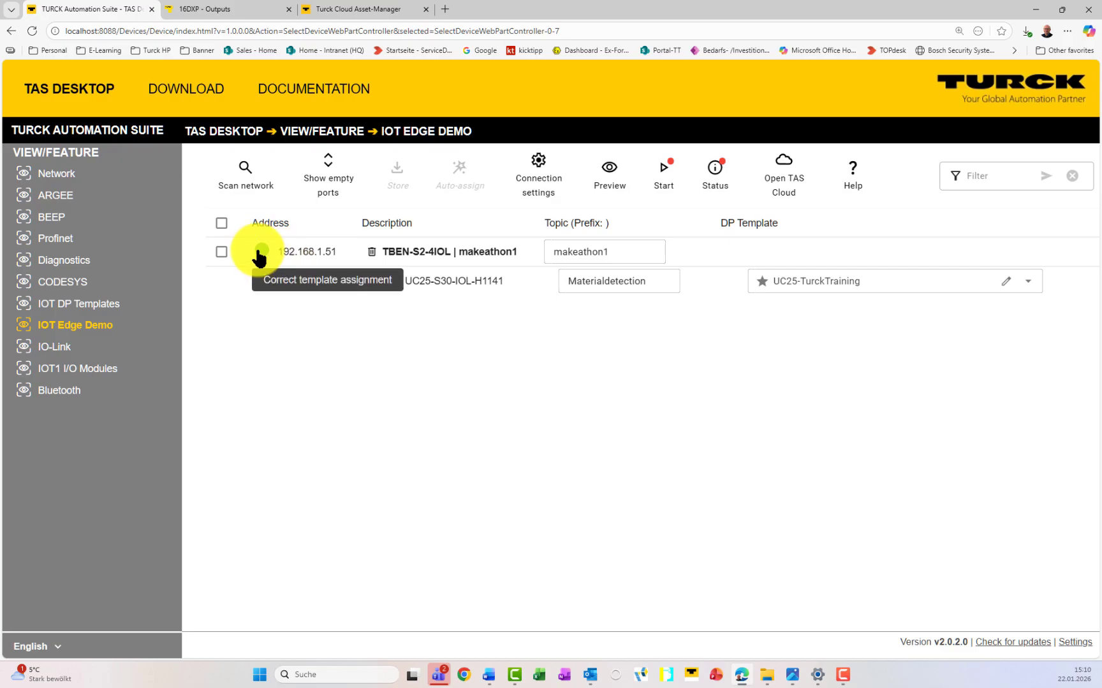
{"action": "mouse_move", "coordinate": [281, 288]}
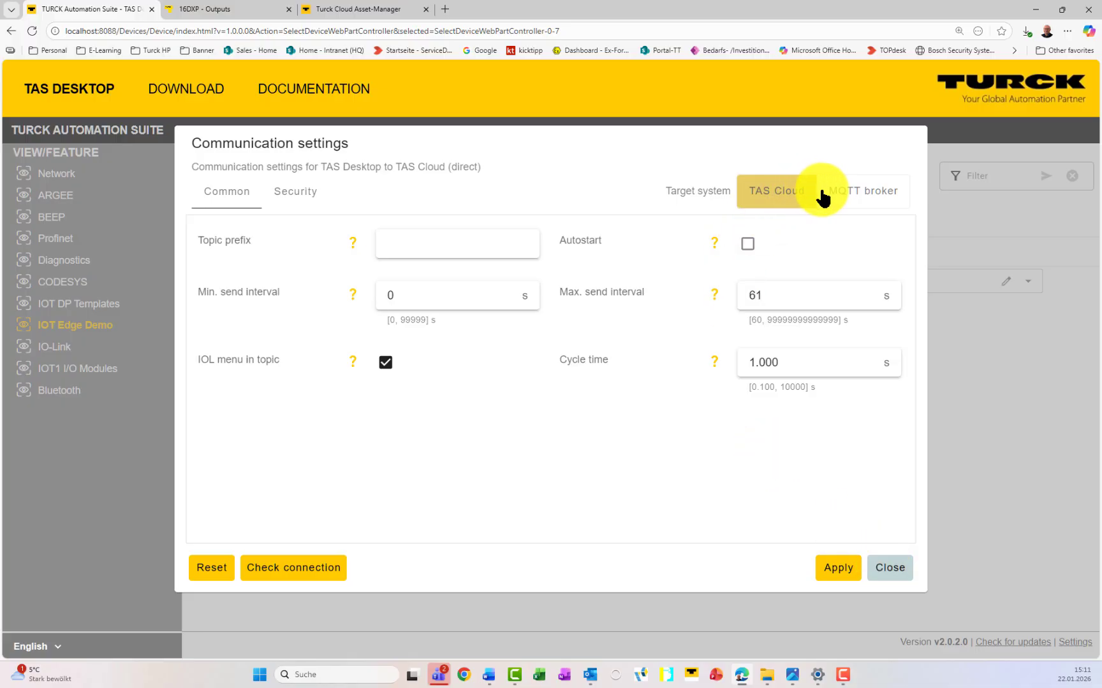
Step: Set the communication target system to MQTT broker
{"action": "left_click", "coordinate": [841, 195]}
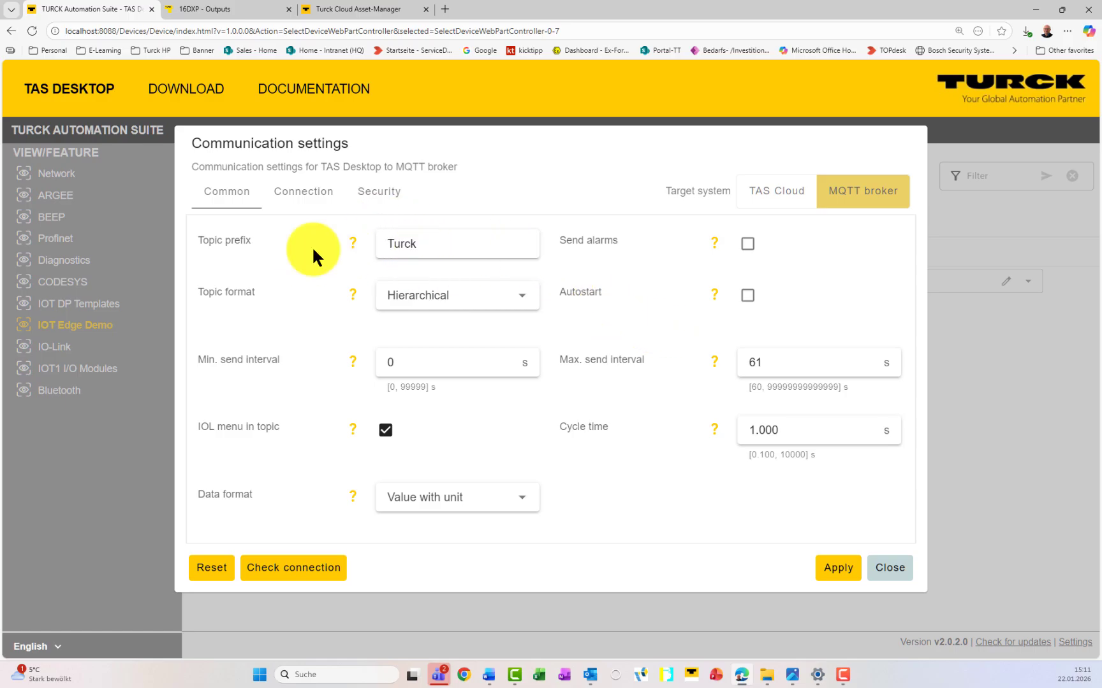
Step: Keep Hierarchical topic format, set MQTT data format to Template, and view Connection settings
{"action": "left_click", "coordinate": [457, 298]}
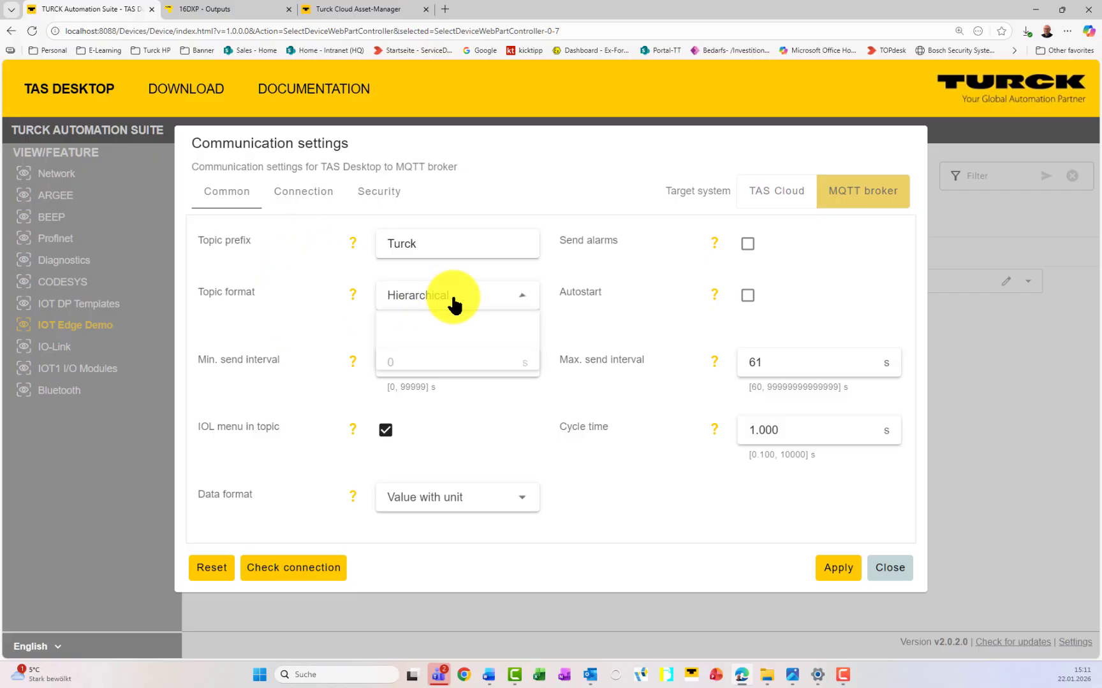
{"action": "left_click", "coordinate": [279, 316]}
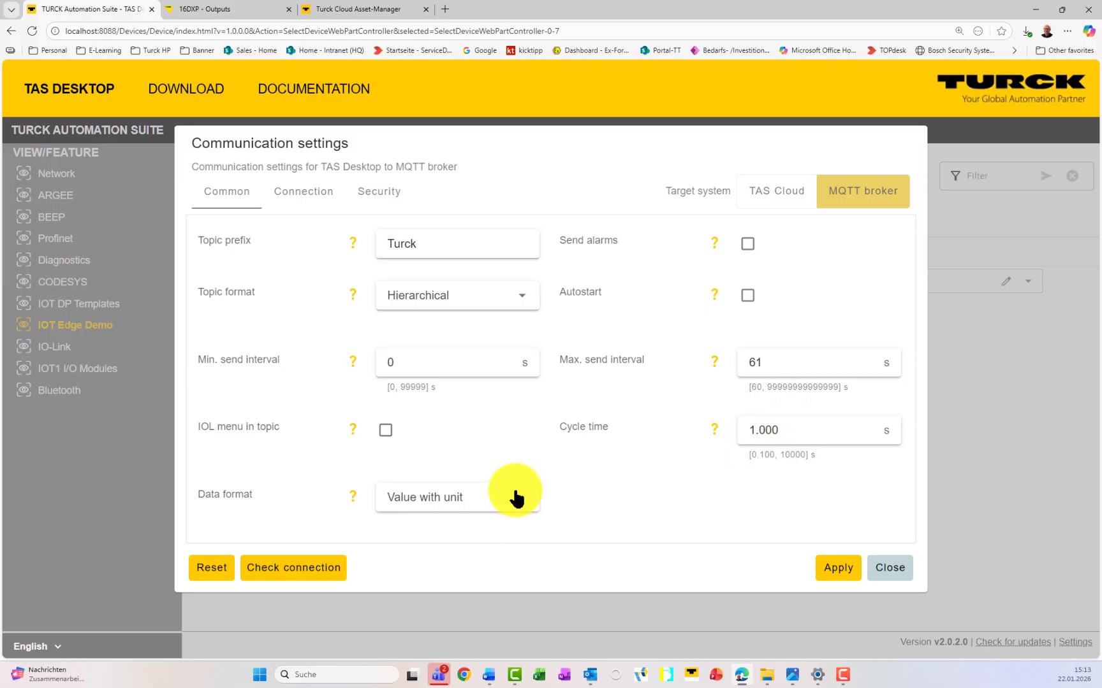
{"action": "left_click", "coordinate": [522, 497]}
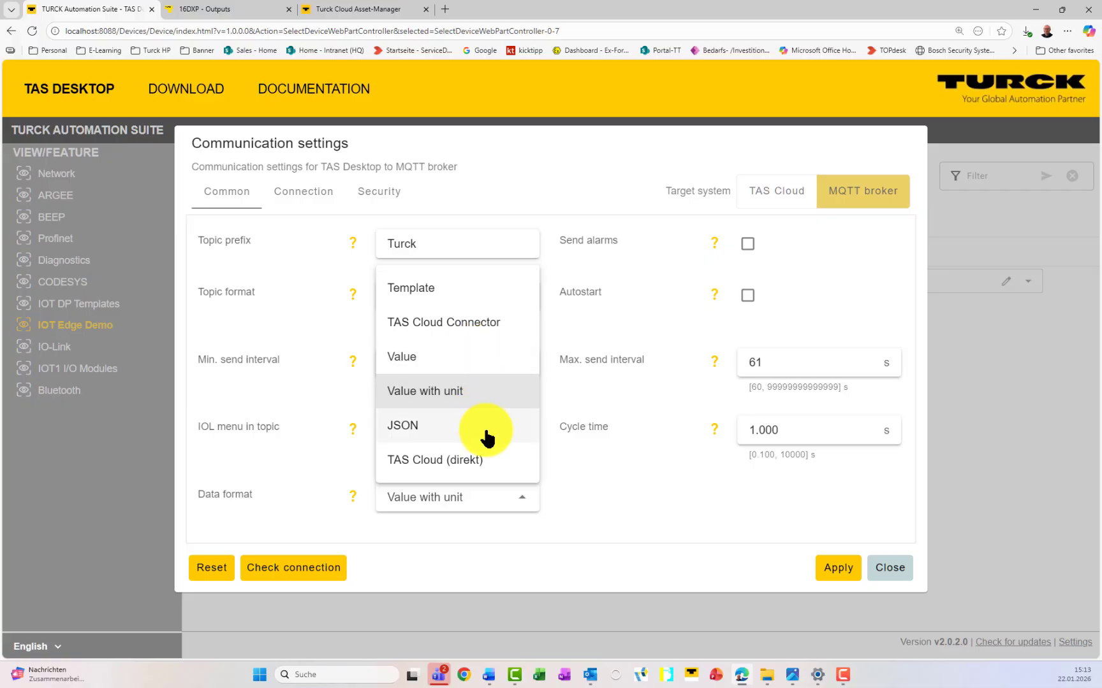
{"action": "left_click", "coordinate": [481, 289]}
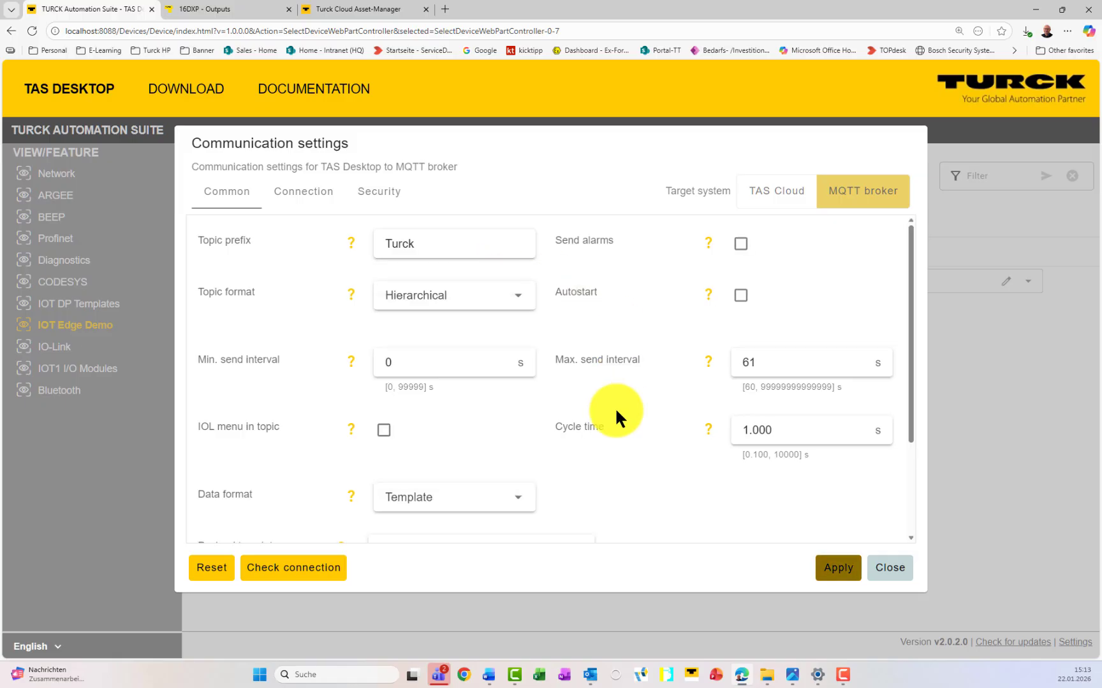
{"action": "scroll", "coordinate": [609, 470], "scroll_direction": "down", "scroll_amount": 2}
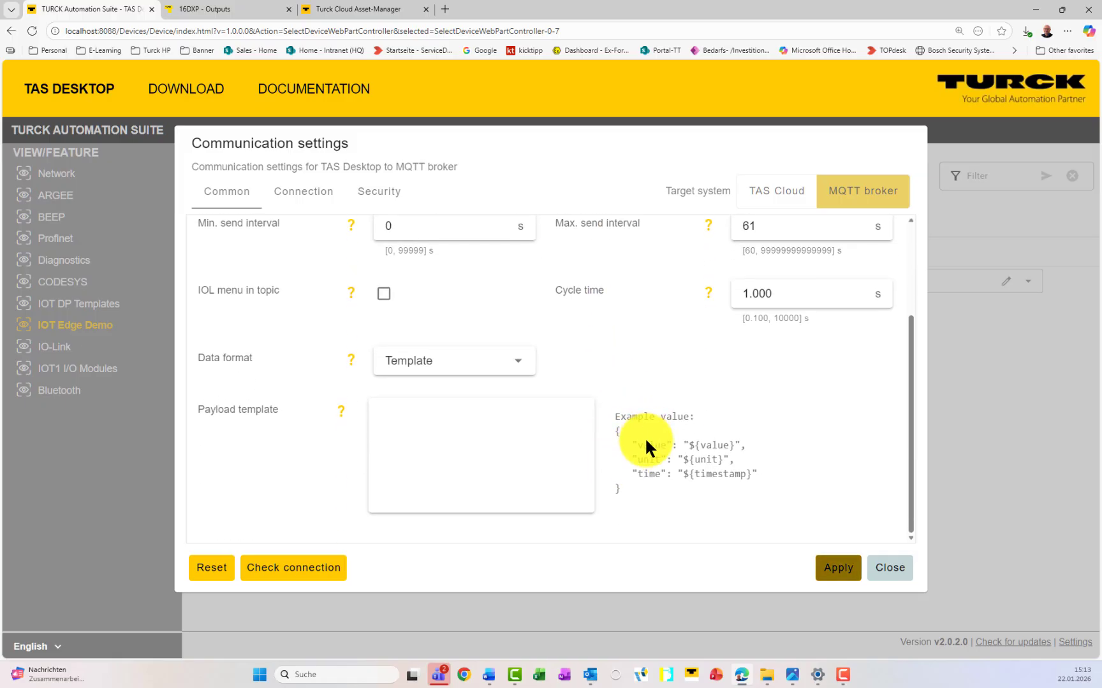
{"action": "scroll", "coordinate": [645, 437], "scroll_direction": "up", "scroll_amount": 2}
{"action": "left_click", "coordinate": [293, 191]}
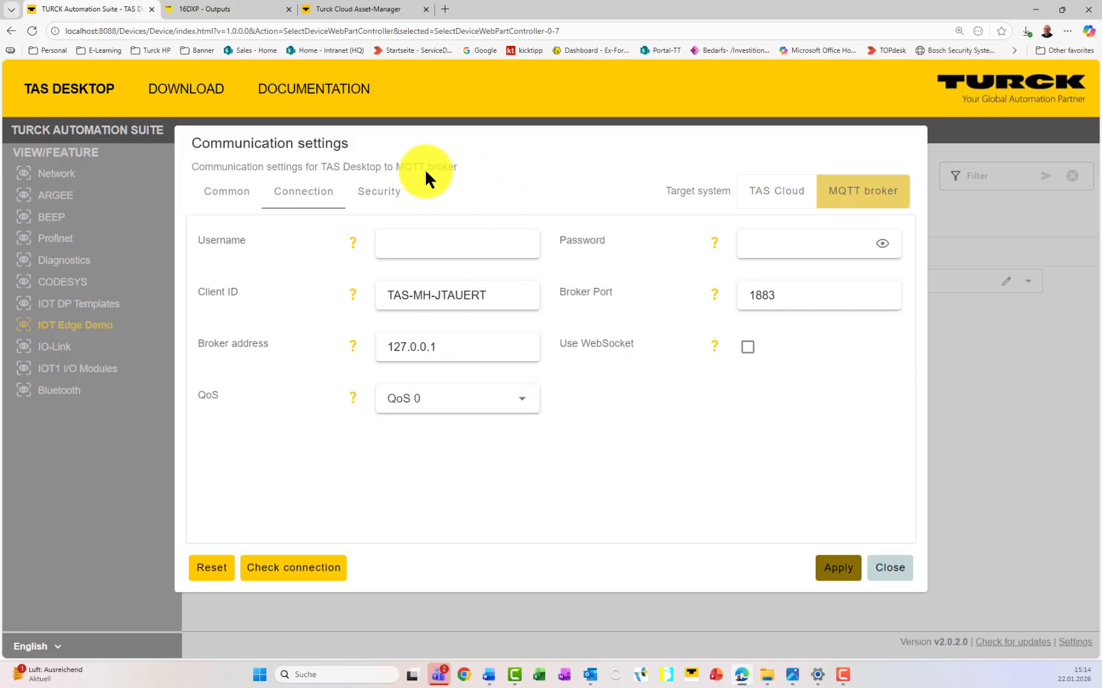
Step: Enable TLS 1.2 for the MQTT broker, then return the target to TAS Cloud security
{"action": "left_click", "coordinate": [380, 192]}
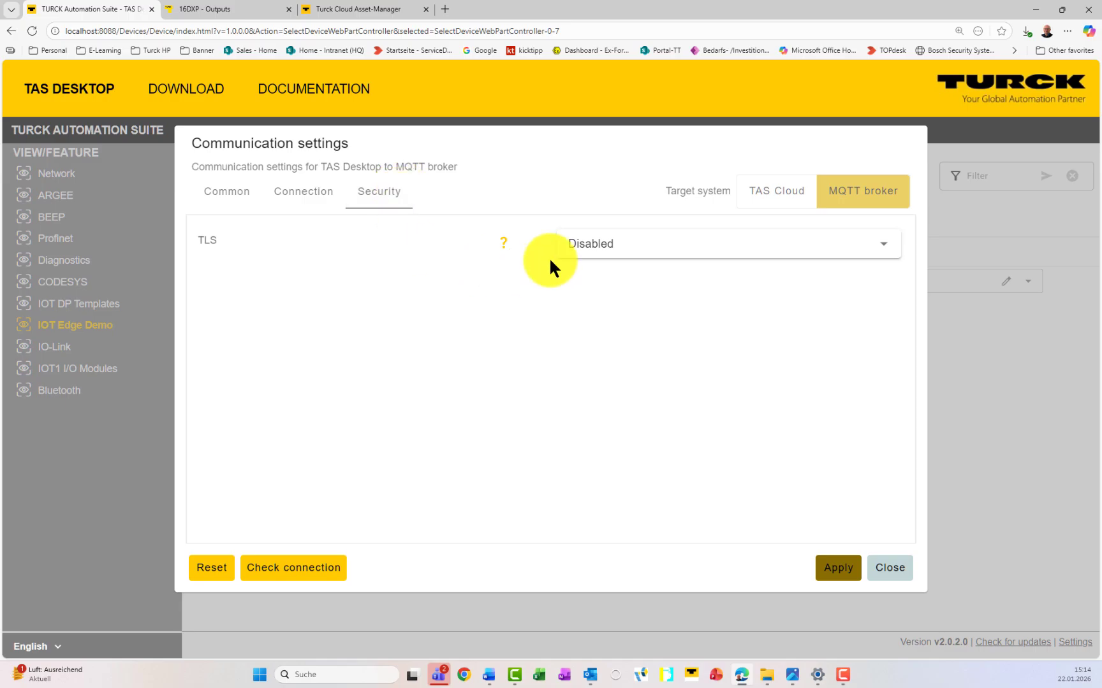
{"action": "left_click", "coordinate": [603, 257]}
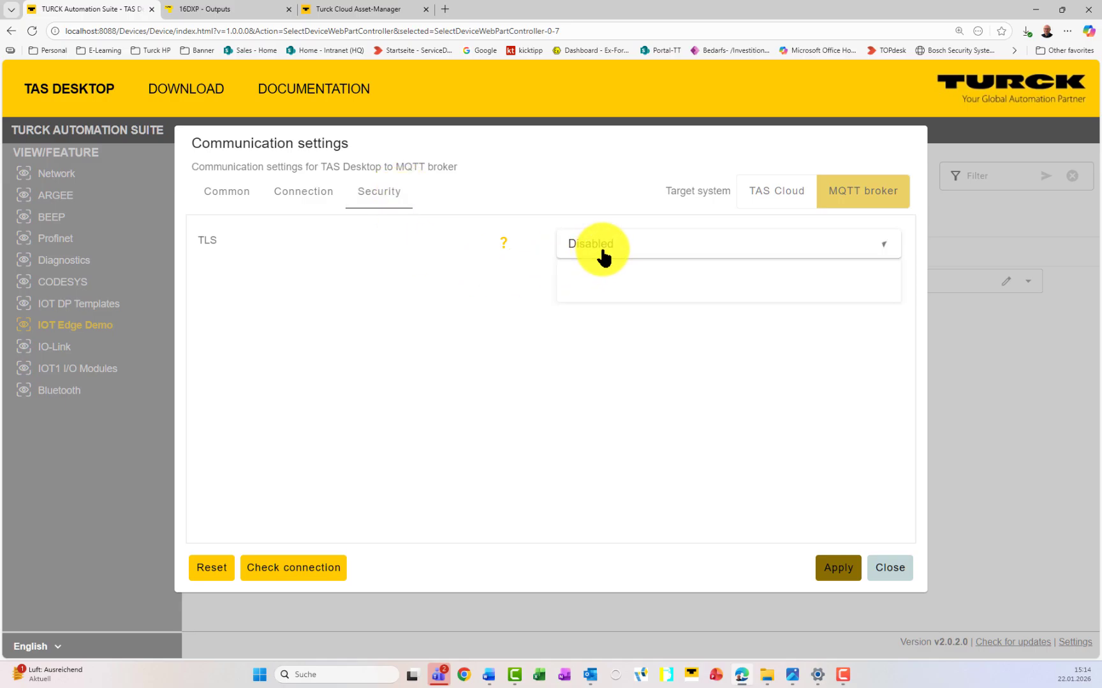
{"action": "left_click", "coordinate": [600, 324]}
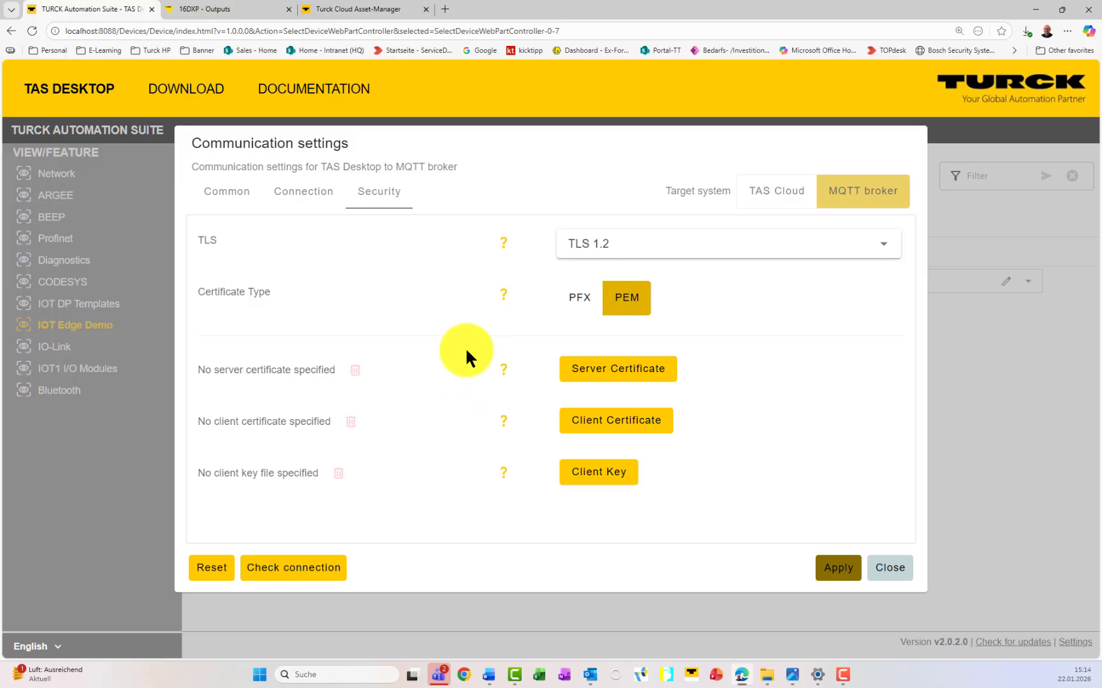
{"action": "left_click", "coordinate": [741, 194]}
{"action": "left_click", "coordinate": [297, 194]}
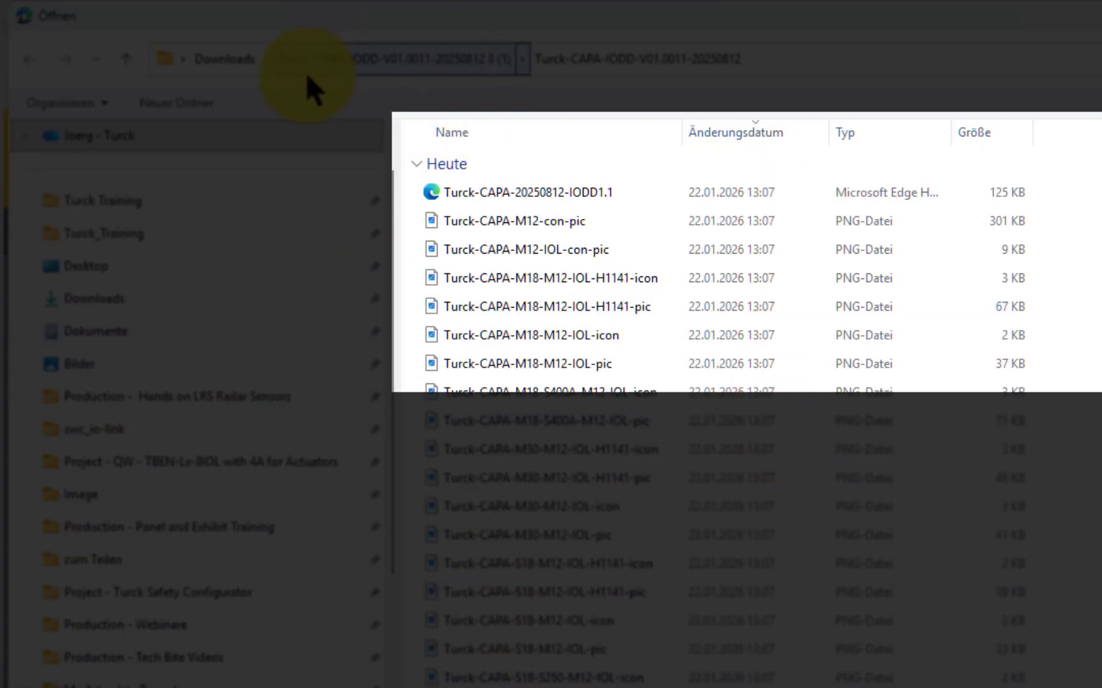
Step: Load TrainingGateway-bundle.tar.gz from Downloads as the certificate pack and check the connection
{"action": "left_click", "coordinate": [225, 59]}
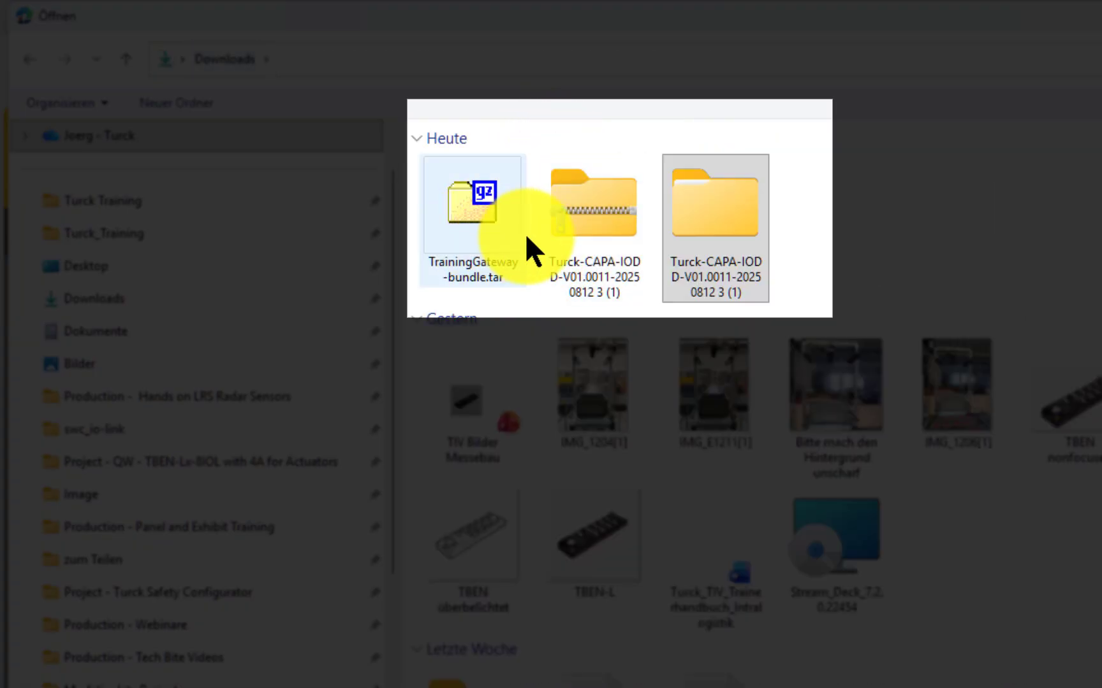
{"action": "left_click", "coordinate": [483, 222]}
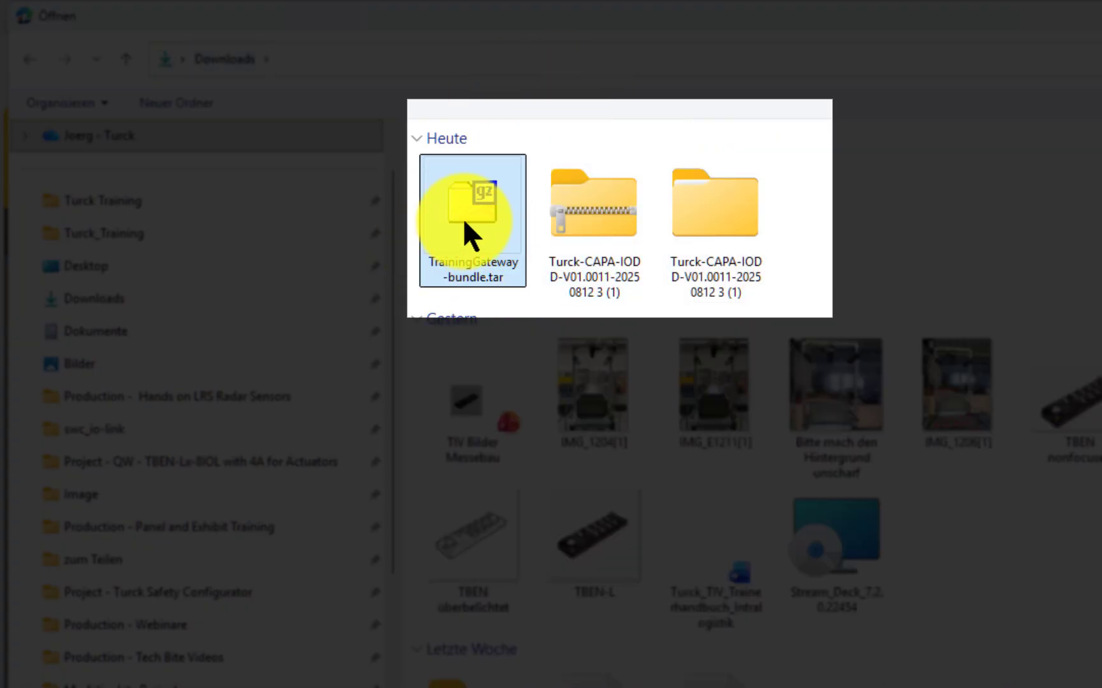
{"action": "left_click", "coordinate": [688, 537]}
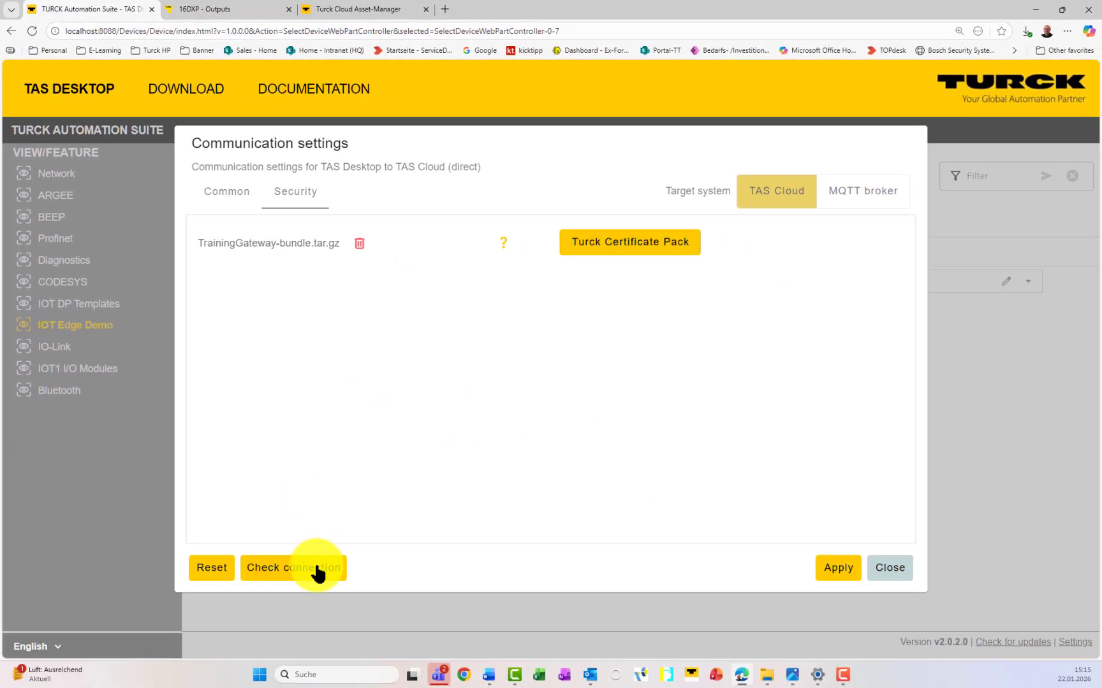
{"action": "left_click", "coordinate": [316, 569]}
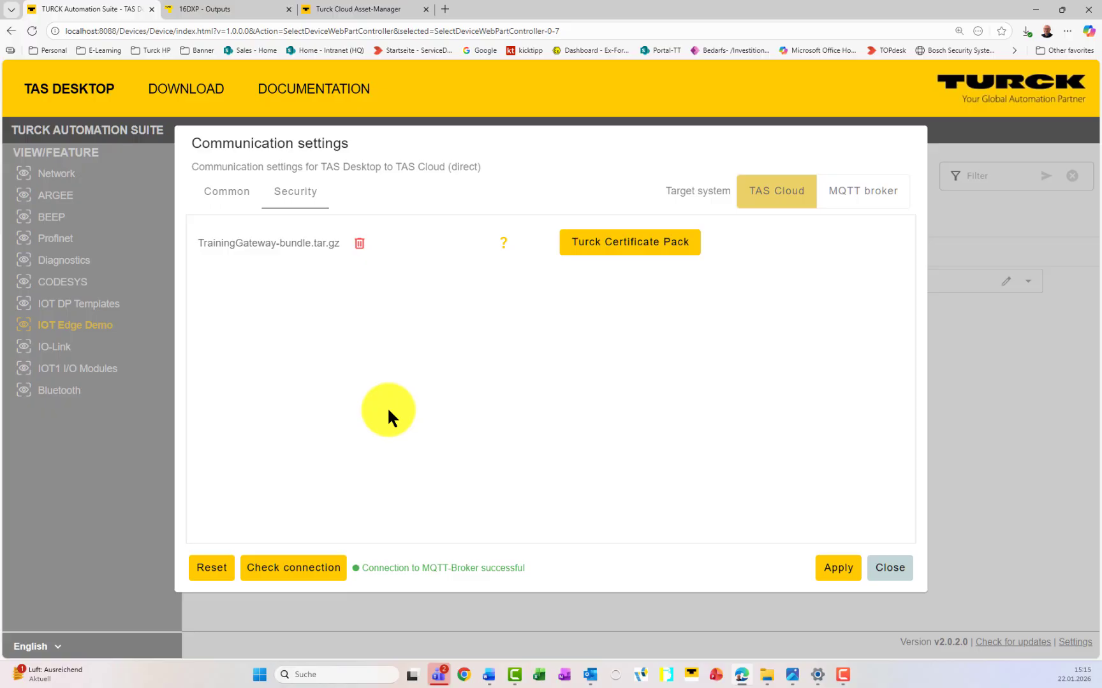
Step: Turn off 'IOL menu in topic' in the general TAS Cloud settings and apply
{"action": "left_click", "coordinate": [241, 205]}
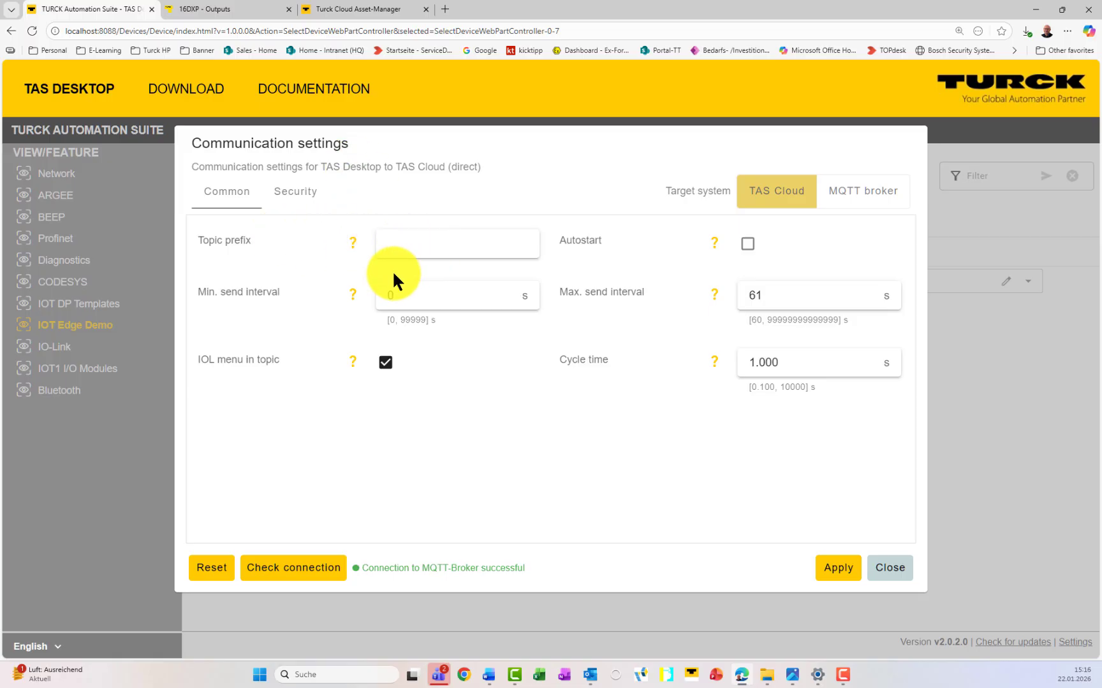
{"action": "left_click", "coordinate": [385, 363]}
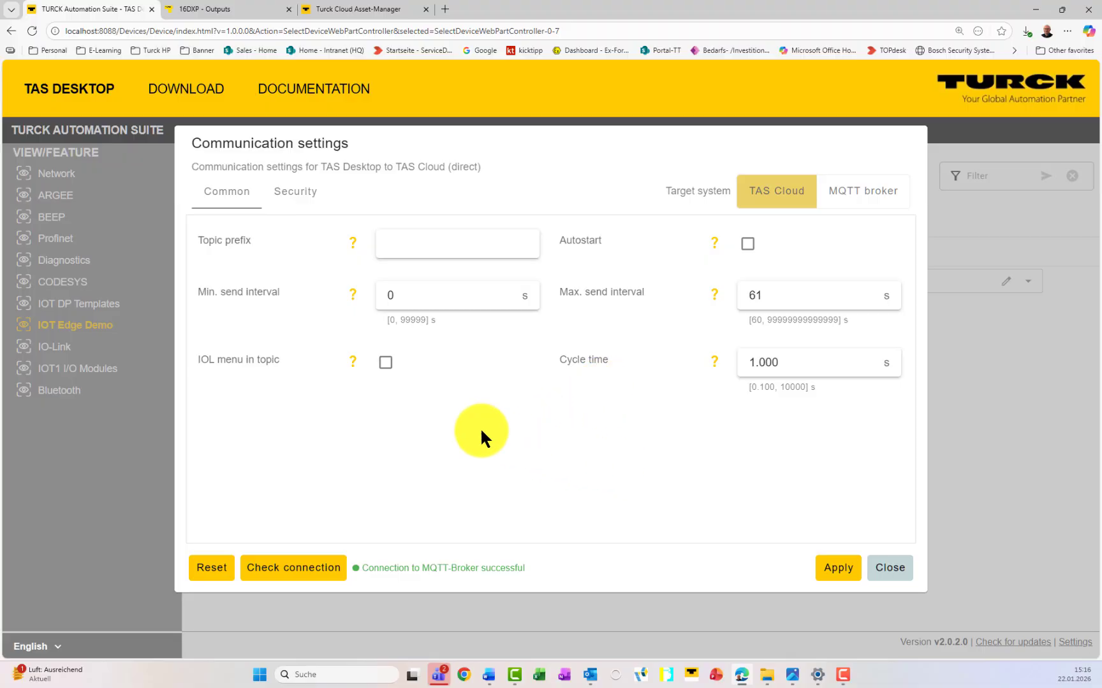
{"action": "left_click", "coordinate": [837, 570]}
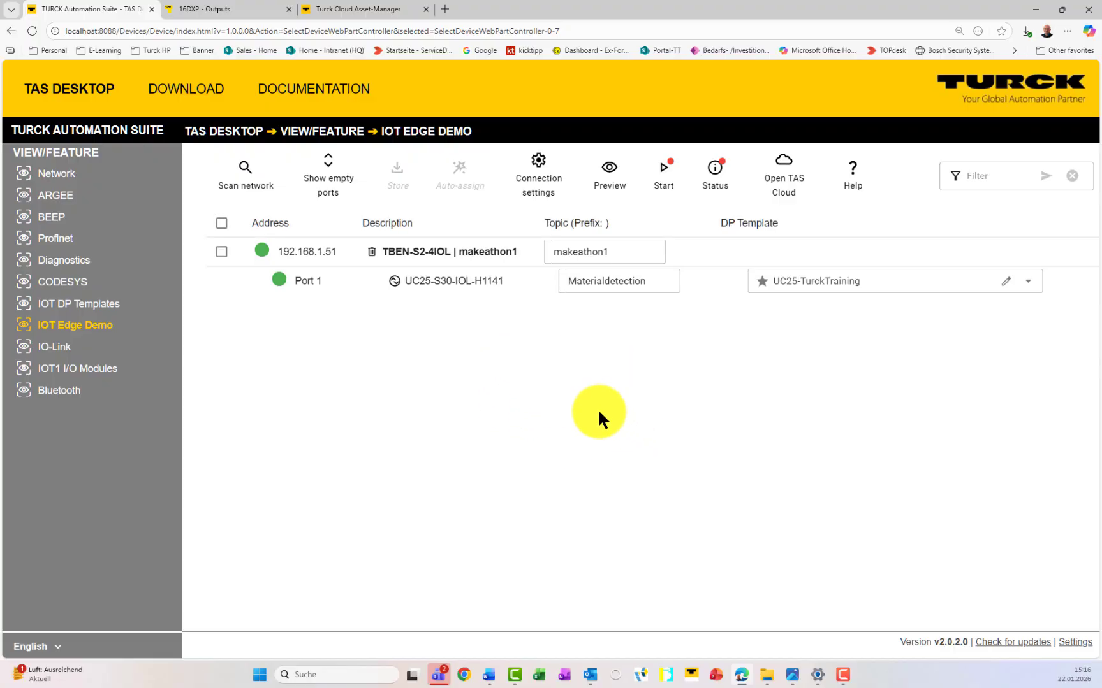
Step: Start sending the makeathon1/Materialdetection data and preview its five live topic values
{"action": "left_click", "coordinate": [664, 170]}
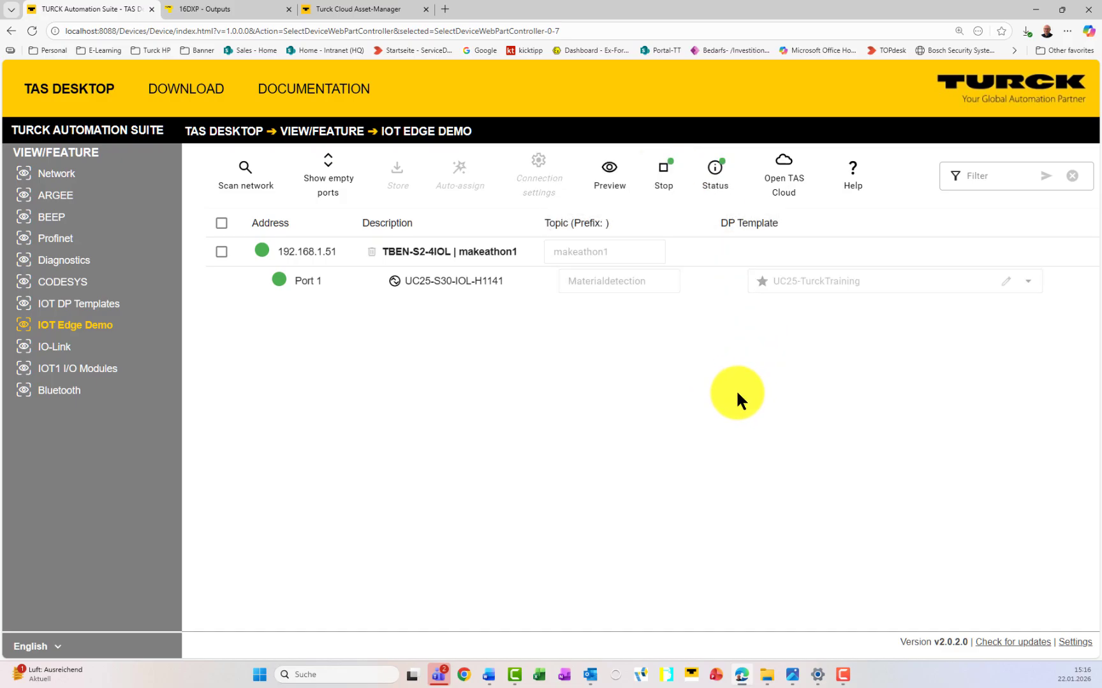
{"action": "left_click", "coordinate": [608, 172]}
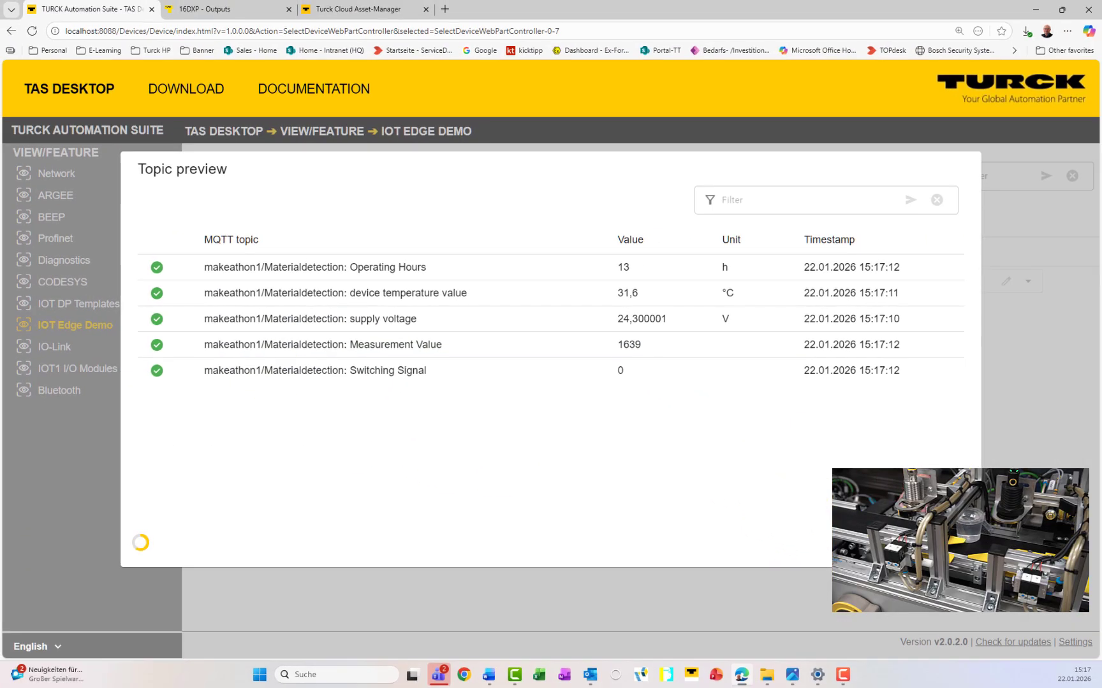
{"action": "key", "text": "Escape"}
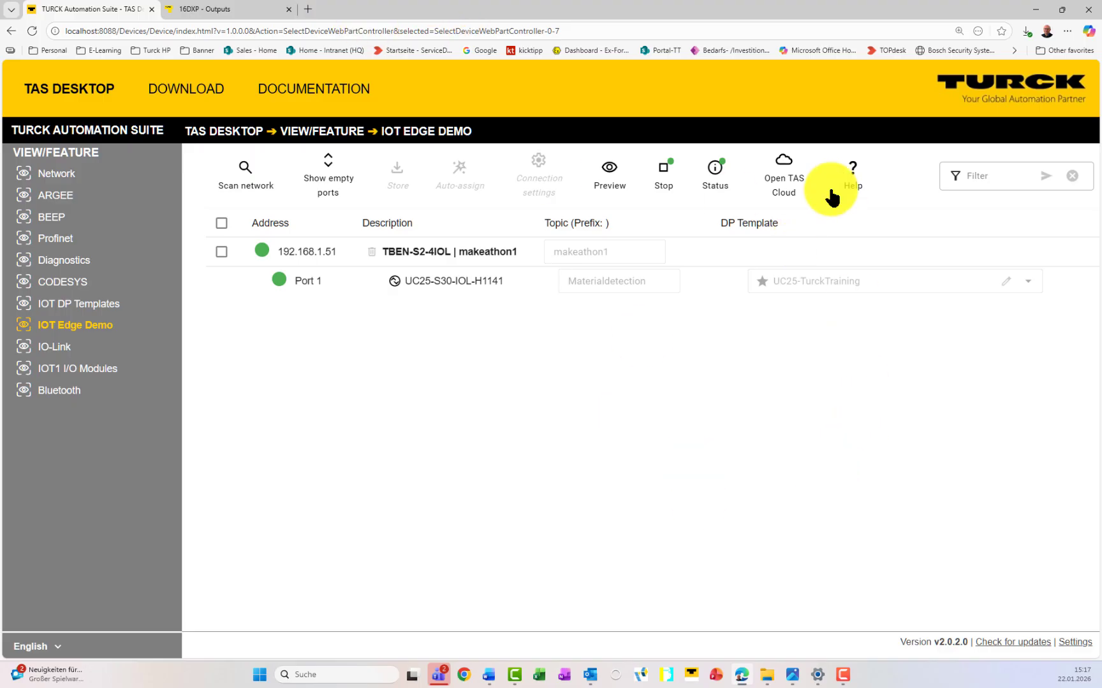
Step: Open TAS Cloud from the suite and sign out of the current account
{"action": "left_click", "coordinate": [788, 191]}
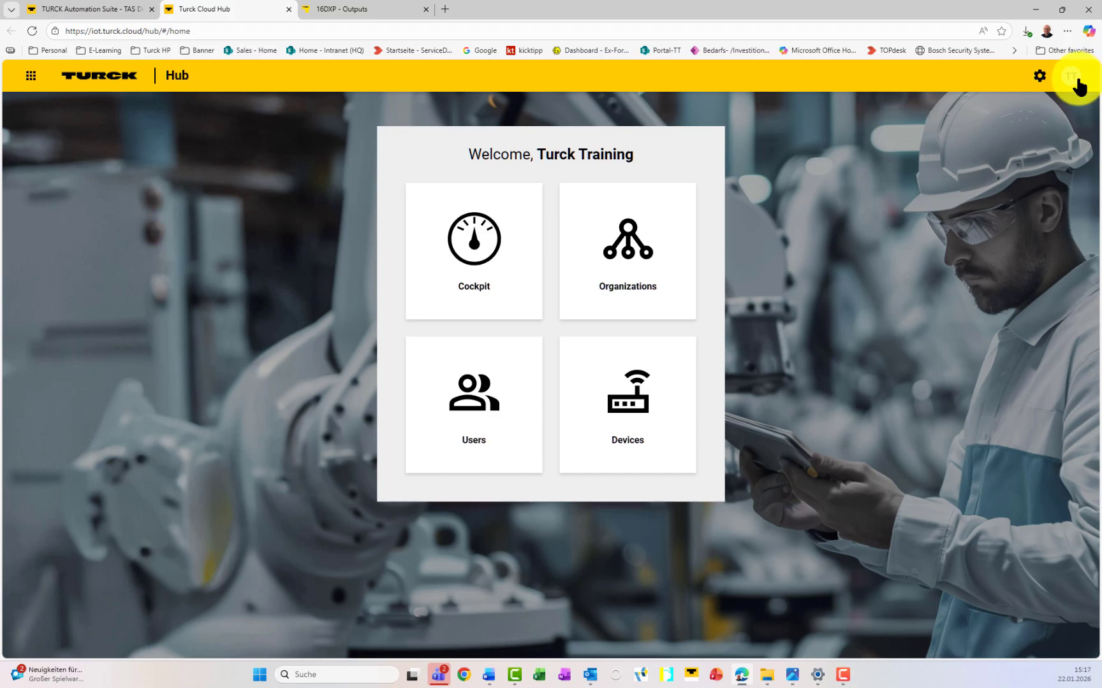
{"action": "left_click", "coordinate": [1077, 85]}
{"action": "left_click", "coordinate": [1050, 255]}
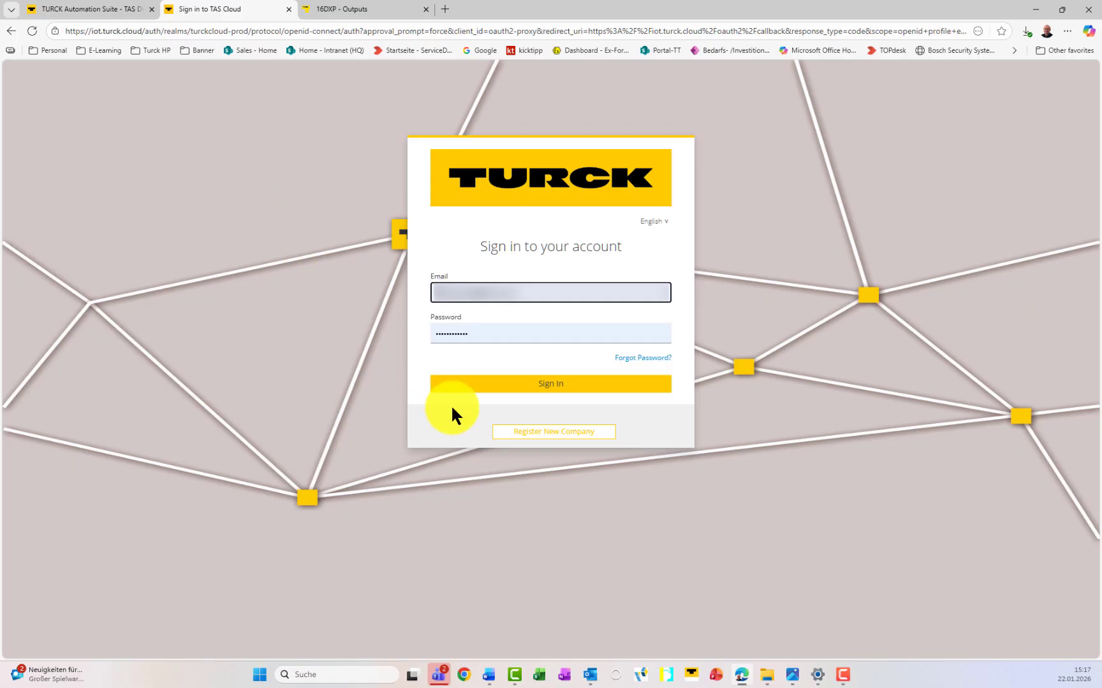
{"action": "double_click", "coordinate": [455, 333]}
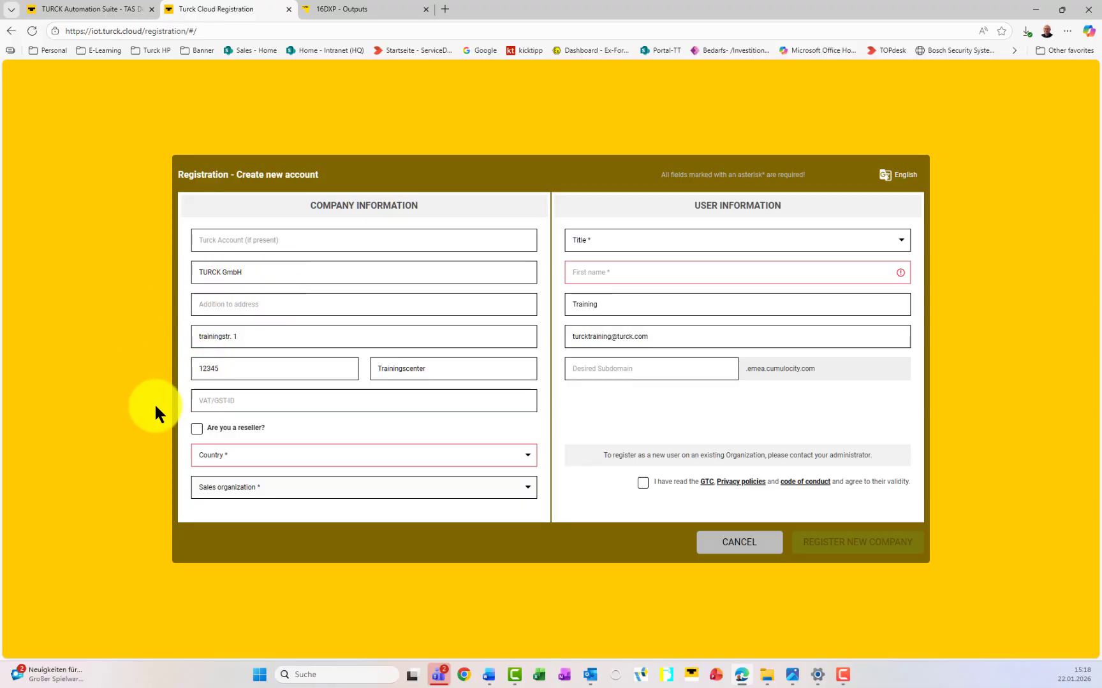
Step: Register a company with country Germany, title Mr., a first name, and subdomain 'turcktraining'
{"action": "left_click", "coordinate": [230, 450]}
{"action": "scroll", "coordinate": [288, 531], "scroll_direction": "down", "scroll_amount": 10}
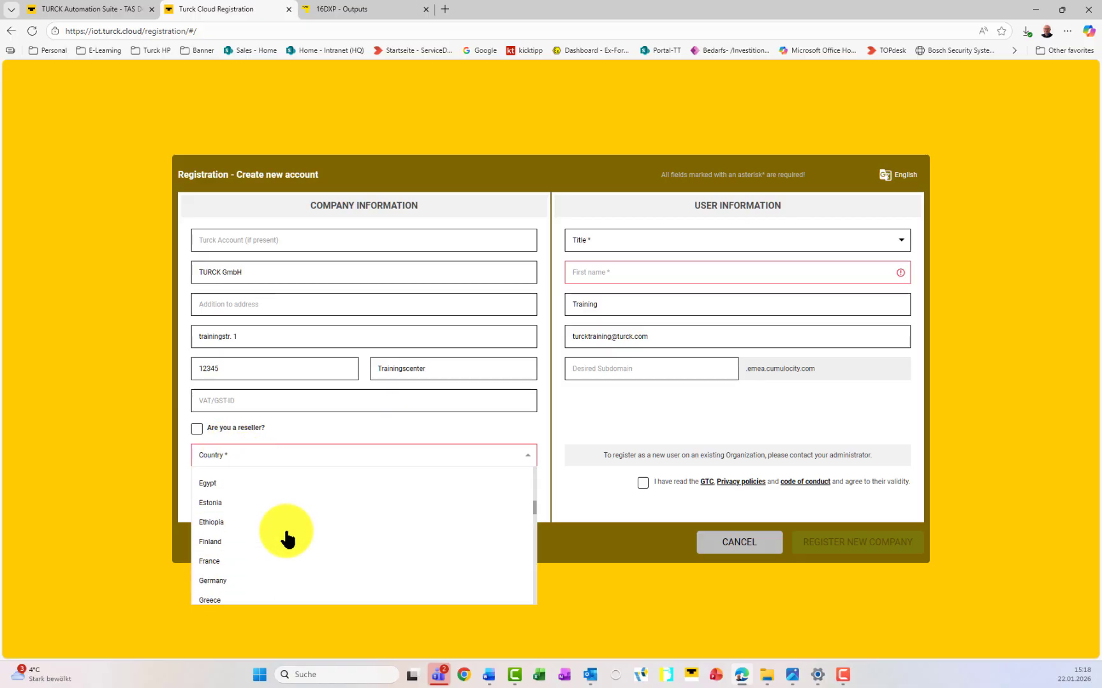
{"action": "left_click", "coordinate": [262, 528]}
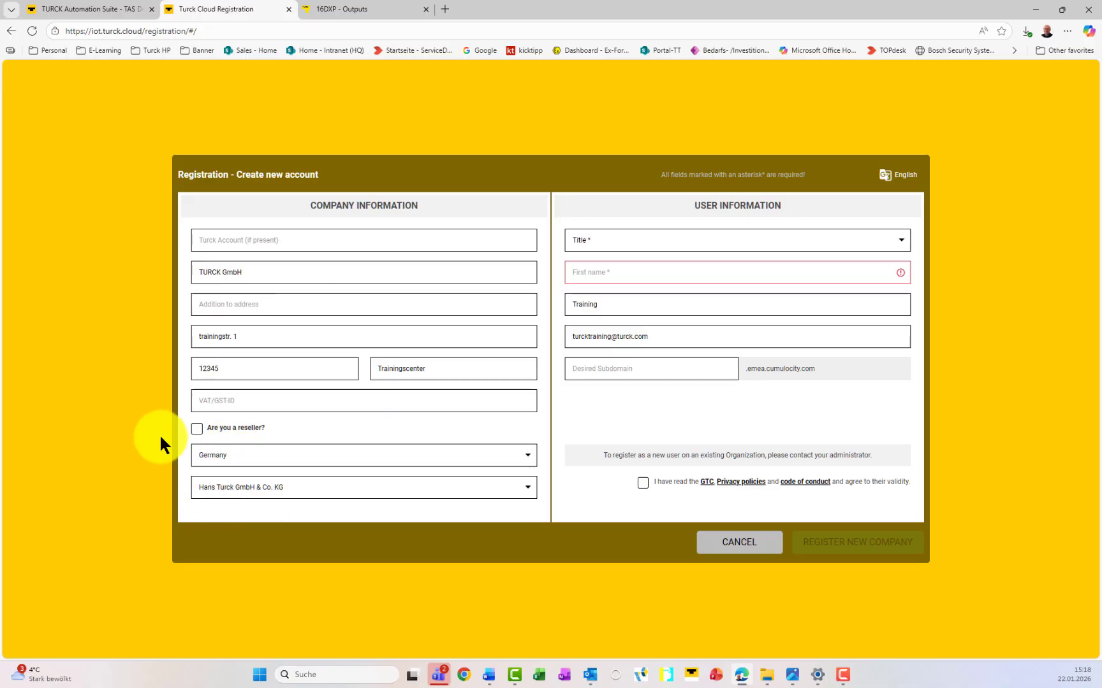
{"action": "left_click", "coordinate": [608, 238]}
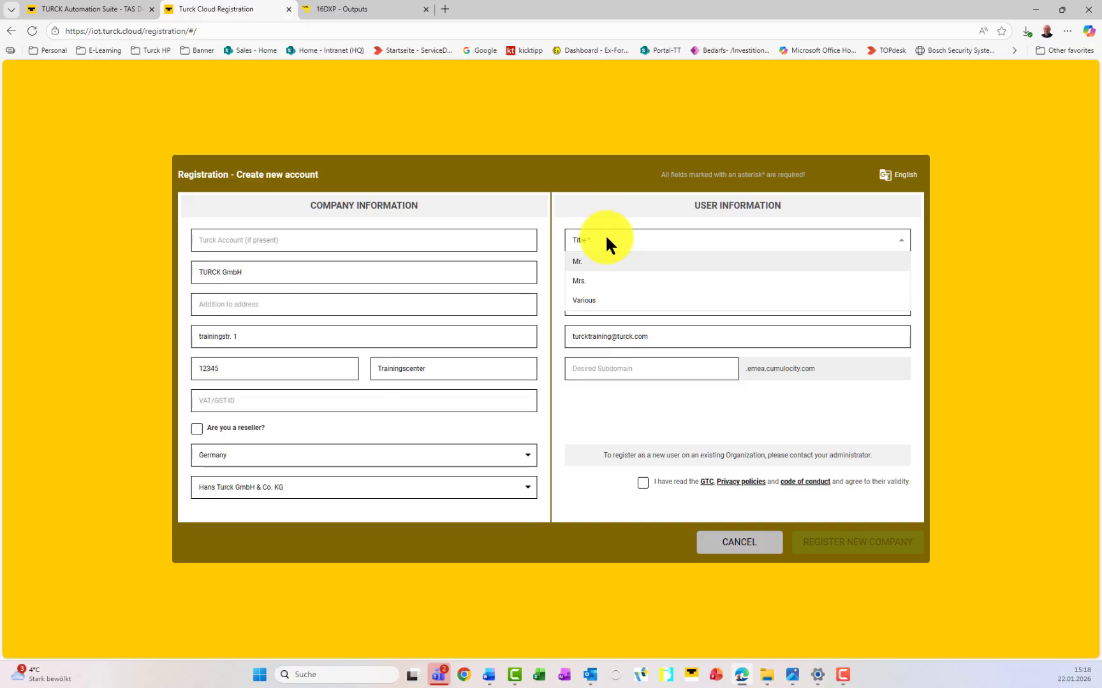
{"action": "left_click", "coordinate": [609, 256]}
{"action": "left_click", "coordinate": [614, 274]}
{"action": "type", "text": "TURCK"}
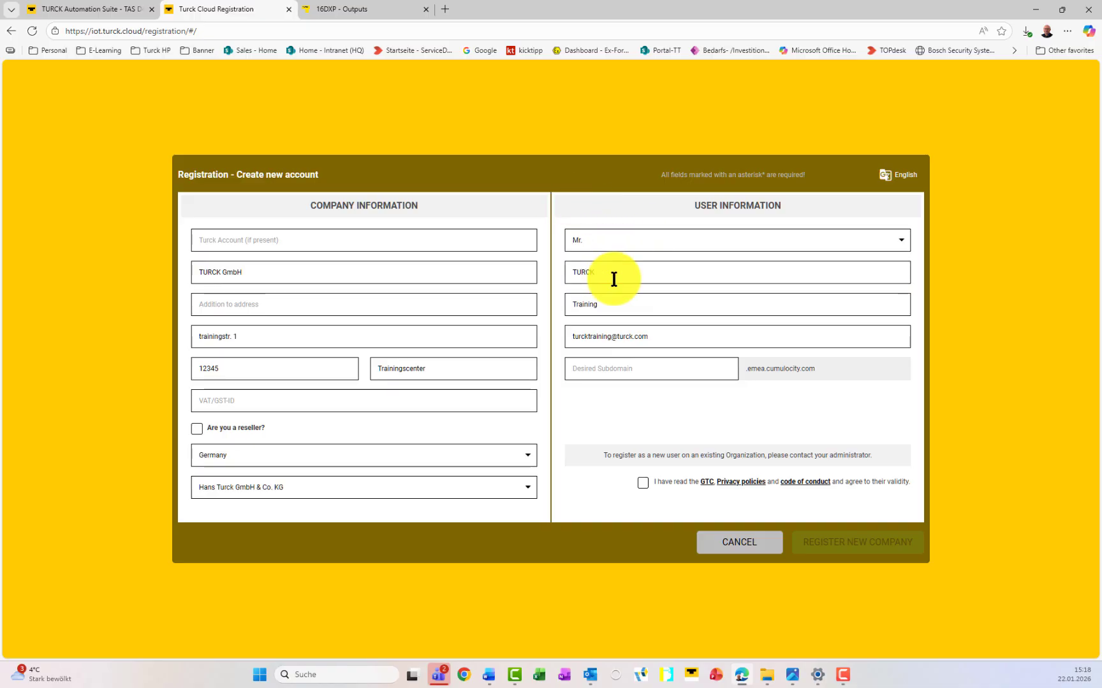
{"action": "left_click", "coordinate": [626, 370]}
{"action": "type", "text": "turcktraining"}
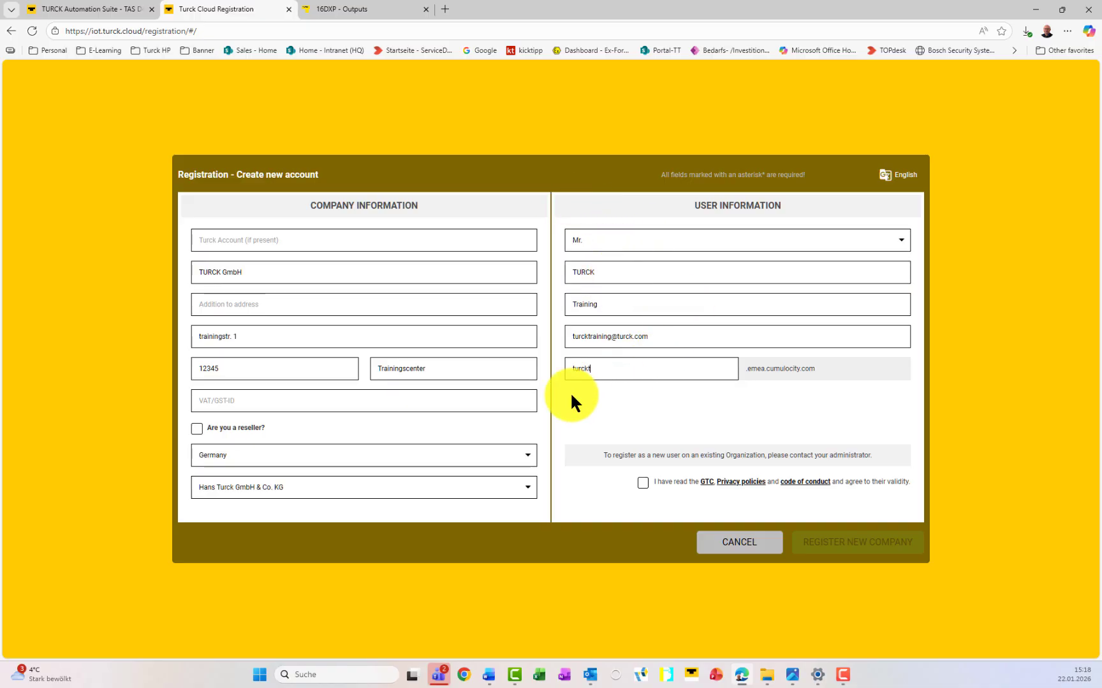
{"action": "left_click", "coordinate": [643, 483]}
{"action": "left_click", "coordinate": [828, 547]}
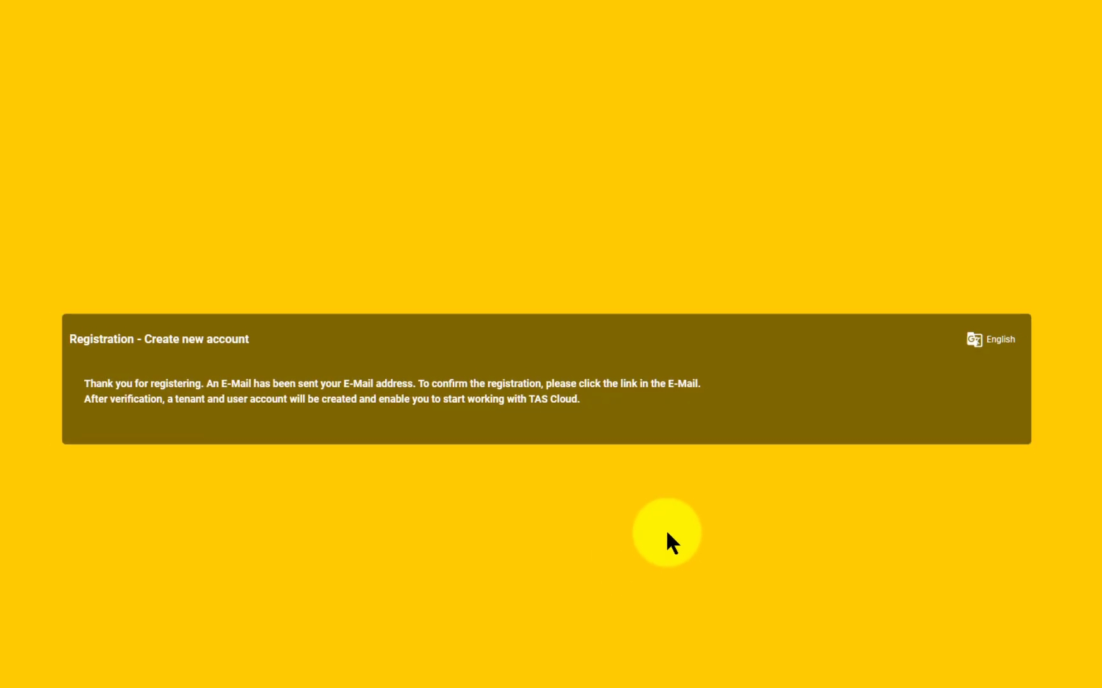
Step: Reopen the TAS Cloud sign-in page and log in with the account password
{"action": "left_click", "coordinate": [105, 8]}
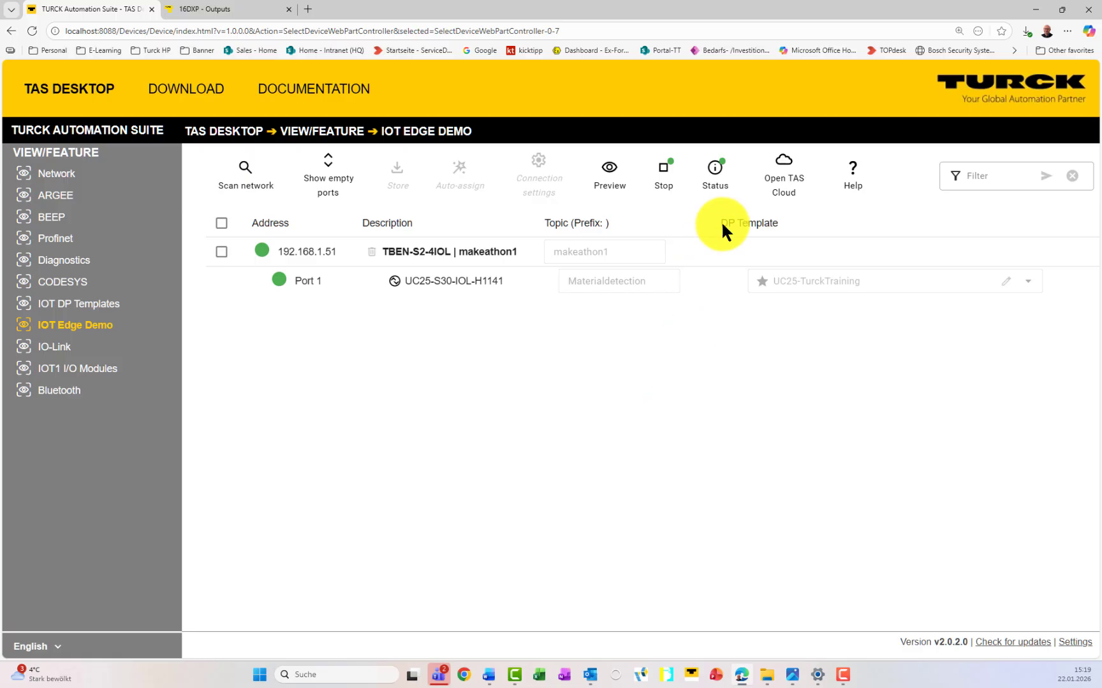
{"action": "left_click", "coordinate": [784, 186]}
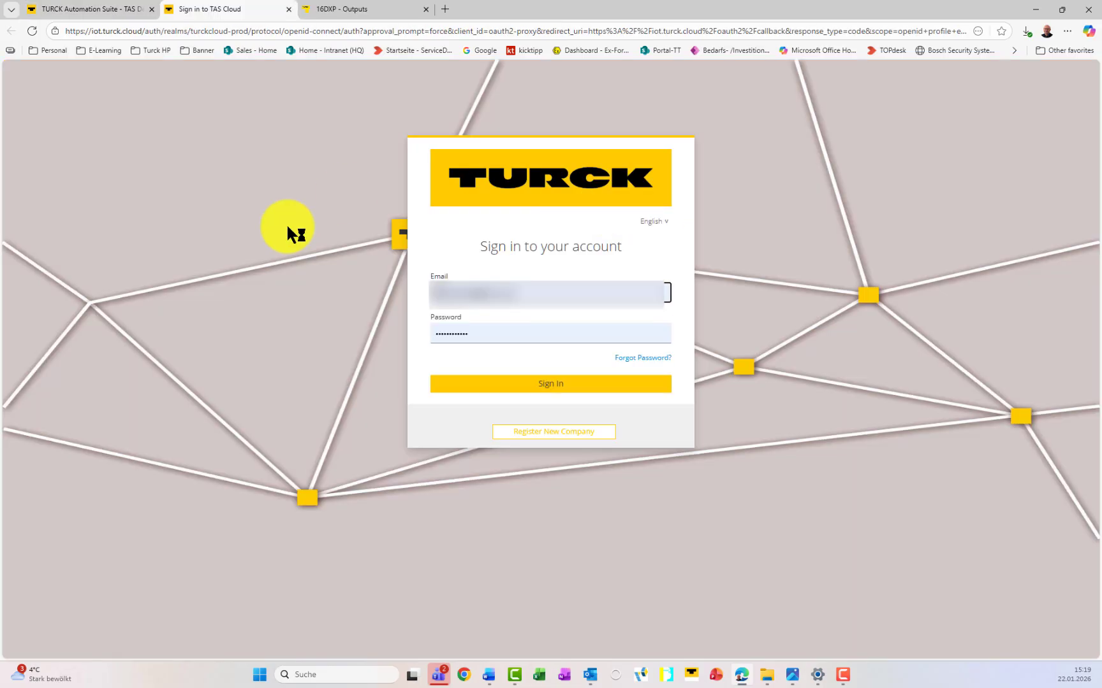
{"action": "key", "text": "Return"}
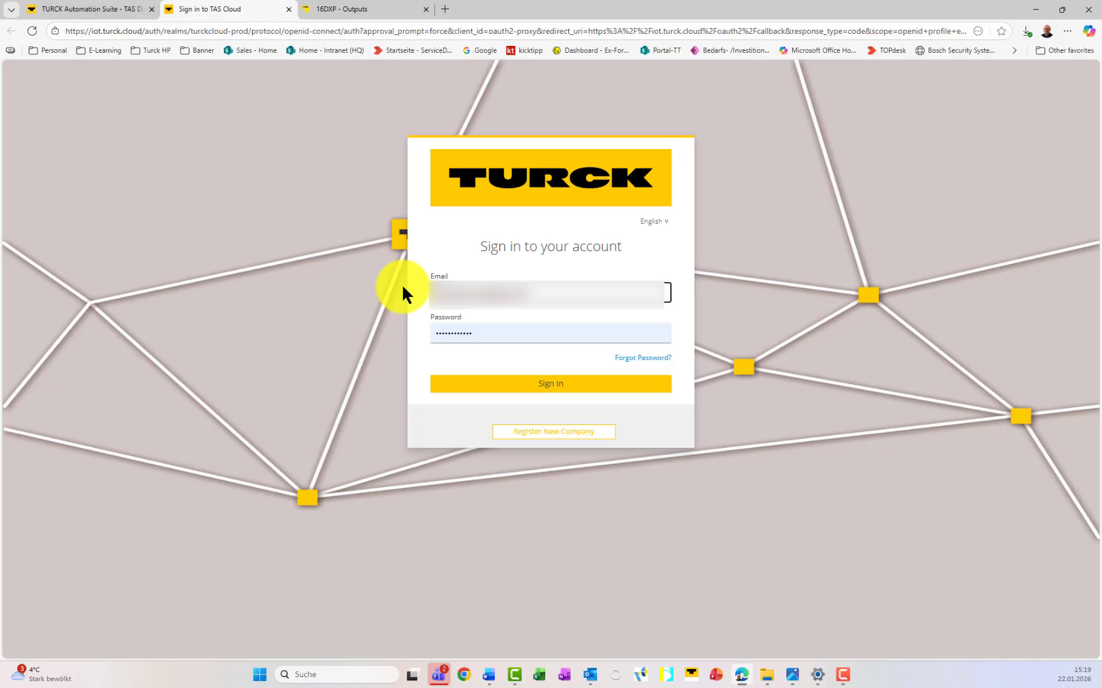
{"action": "key", "text": "Tab"}
{"action": "key", "text": "BackSpace"}
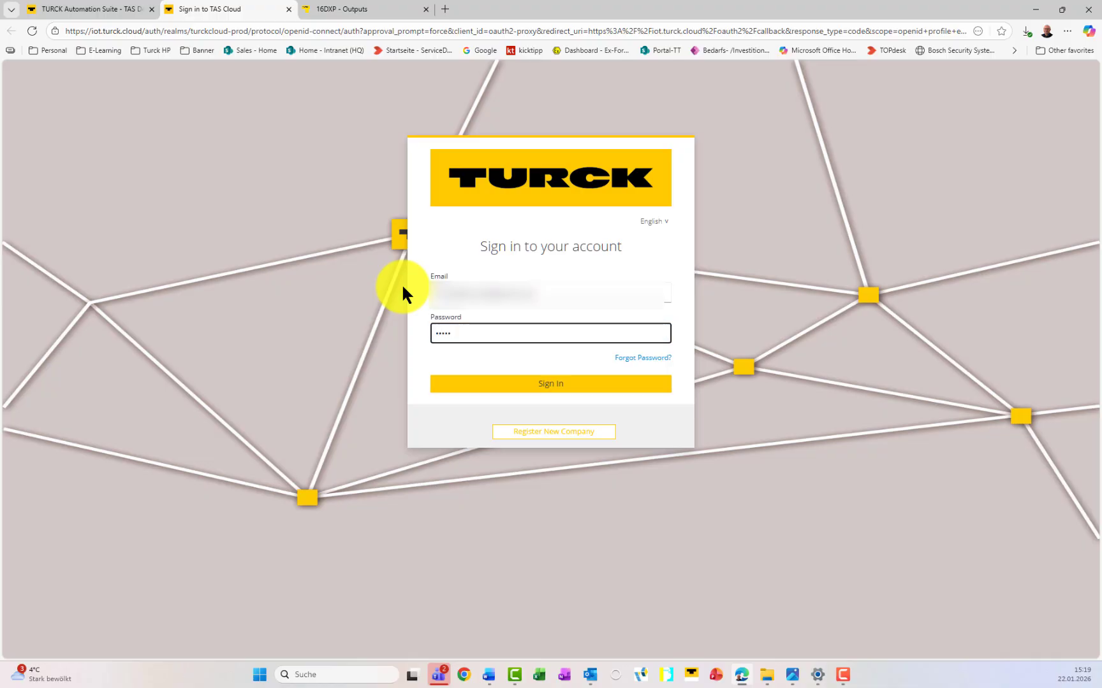
{"action": "type", "text": "•••••••••••••••"}
{"action": "key", "text": "Return"}
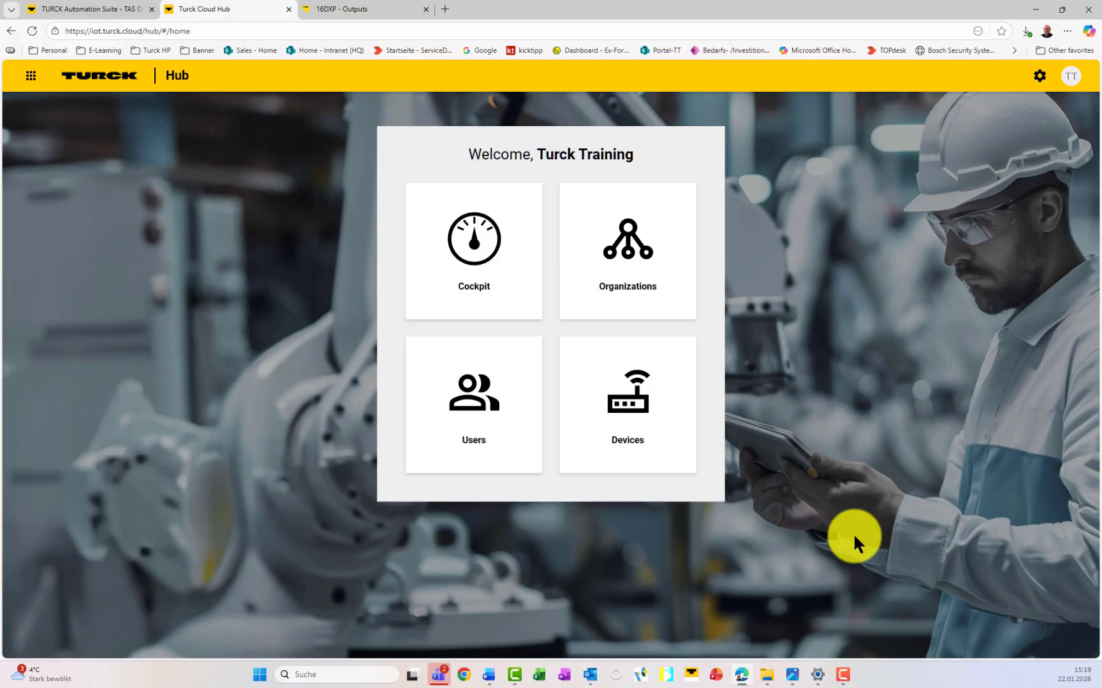
Step: In User Management, invite a new user by autofilled e-mail with the Admin role
{"action": "left_click", "coordinate": [459, 396]}
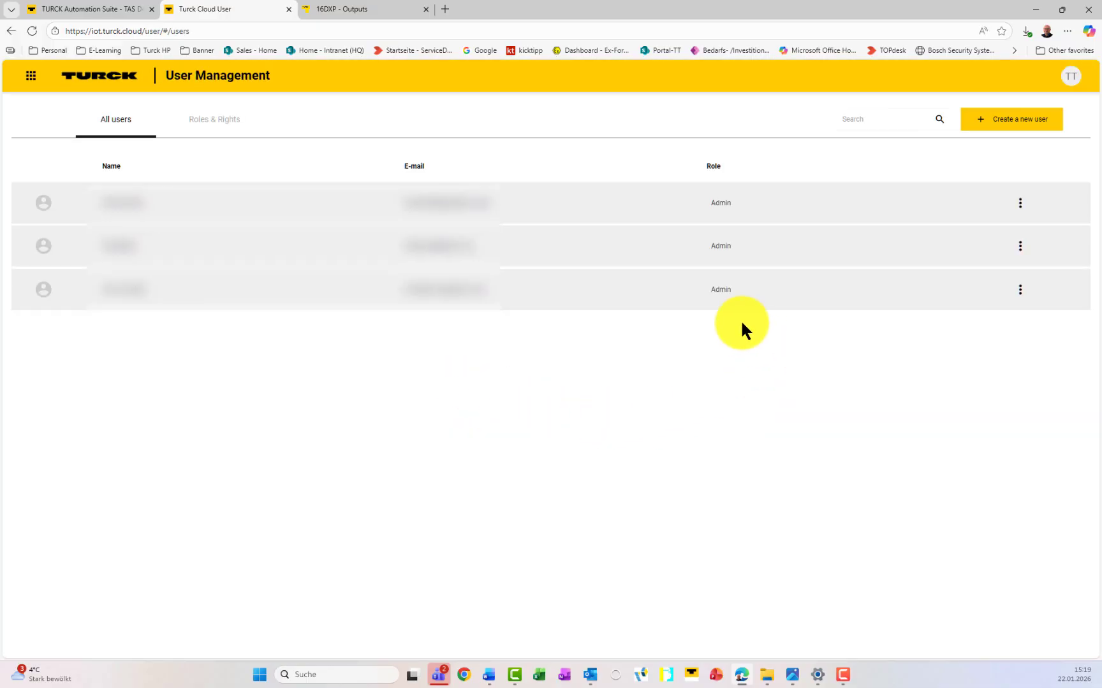
{"action": "left_click_drag", "start_coordinate": [708, 290], "coordinate": [746, 289]}
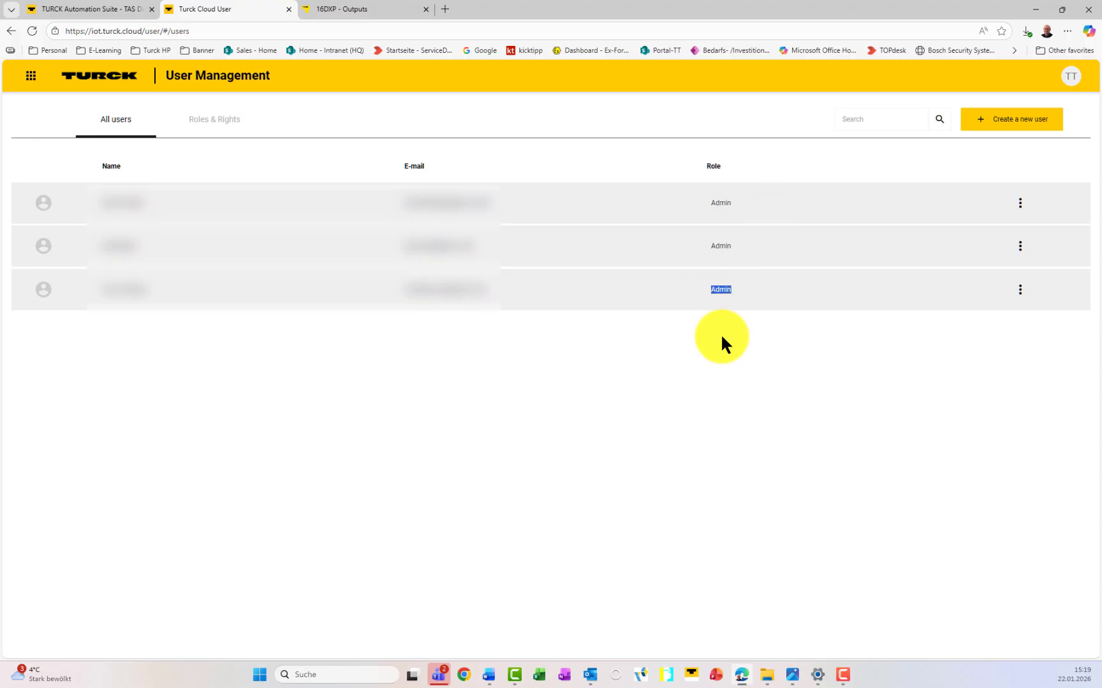
{"action": "left_click", "coordinate": [1004, 126]}
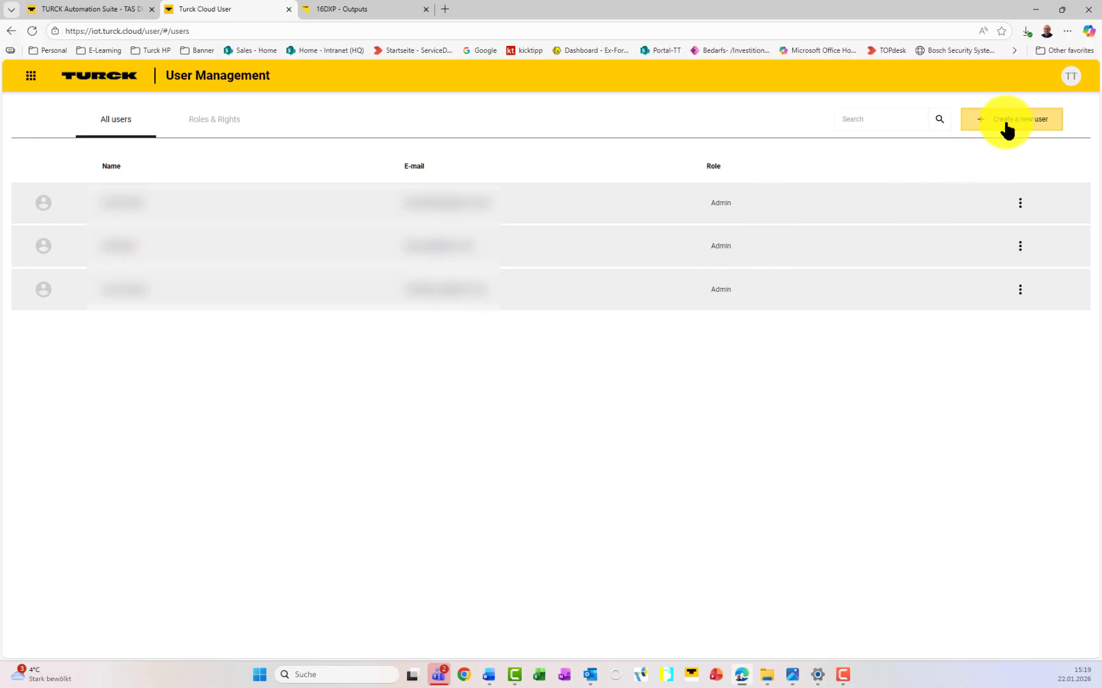
{"action": "left_click", "coordinate": [586, 335]}
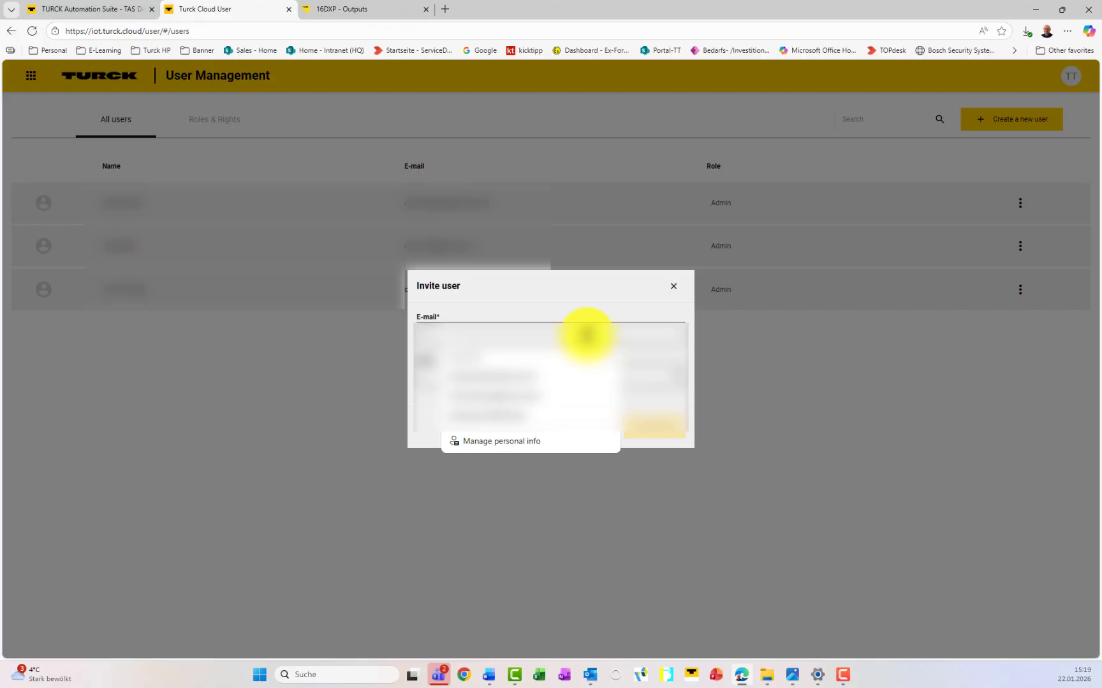
{"action": "left_click", "coordinate": [507, 382]}
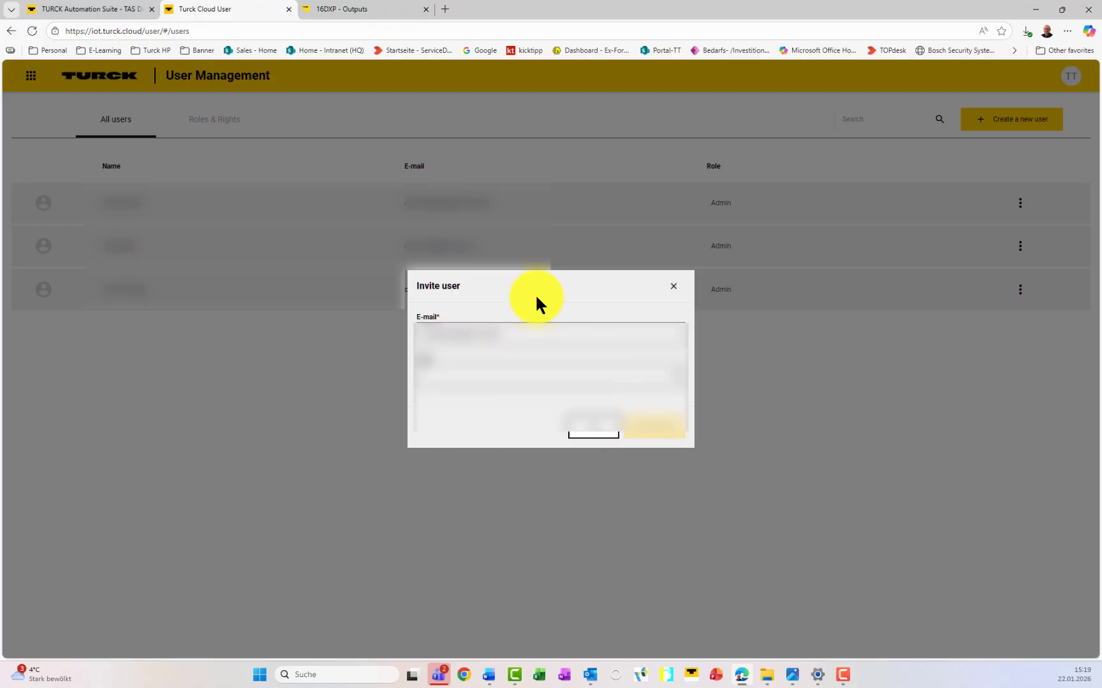
{"action": "left_click", "coordinate": [507, 376]}
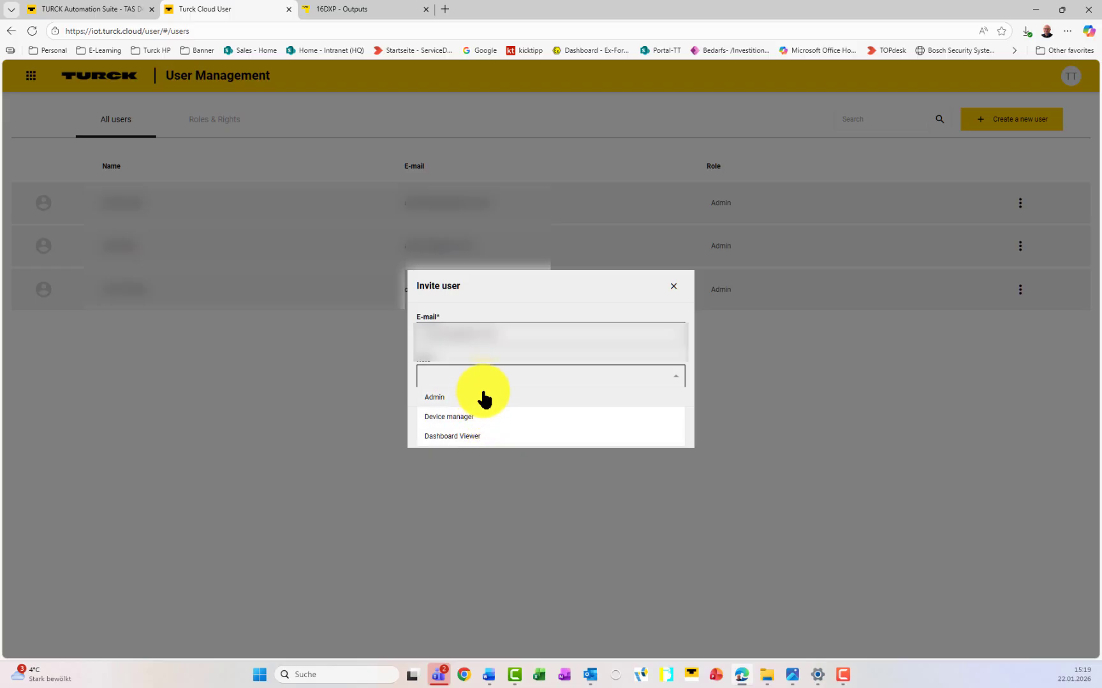
{"action": "left_click", "coordinate": [483, 402]}
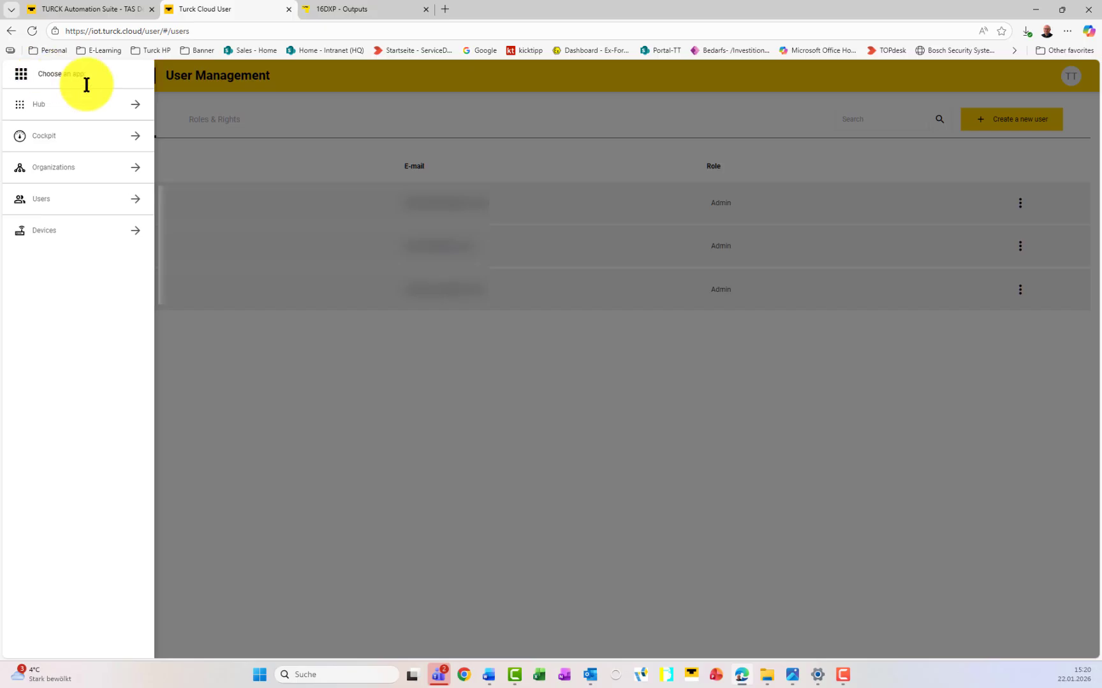
Step: In Device management, start a new gateway registration with serial ID 'TrainingGateway2'
{"action": "left_click", "coordinate": [60, 235]}
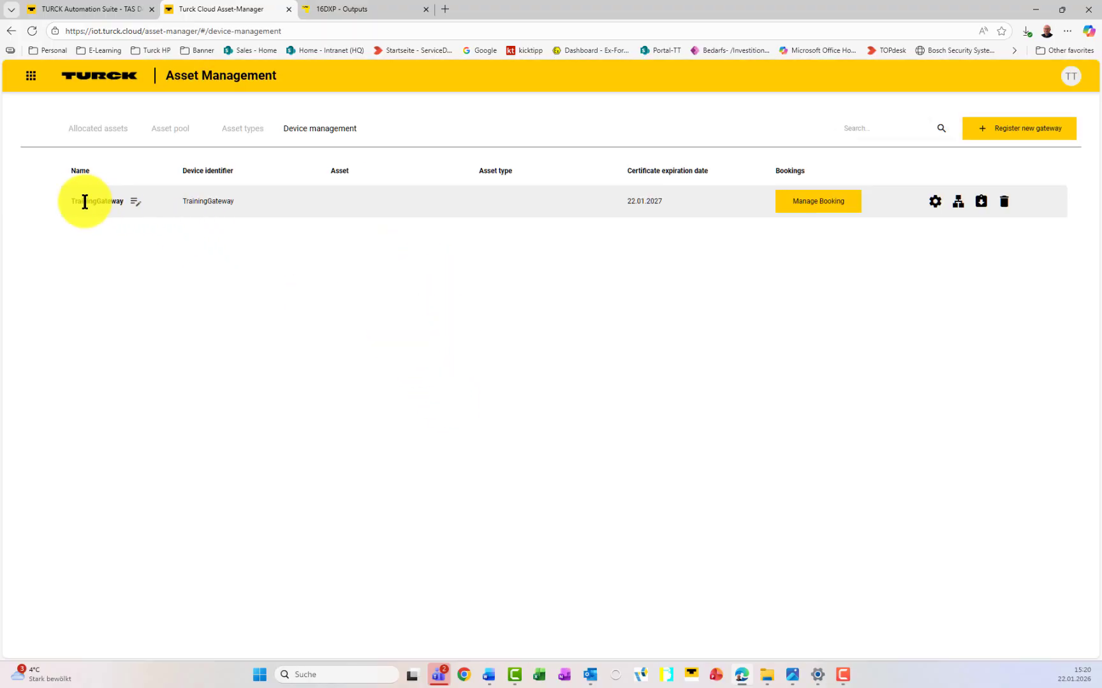
{"action": "left_click", "coordinate": [1027, 133]}
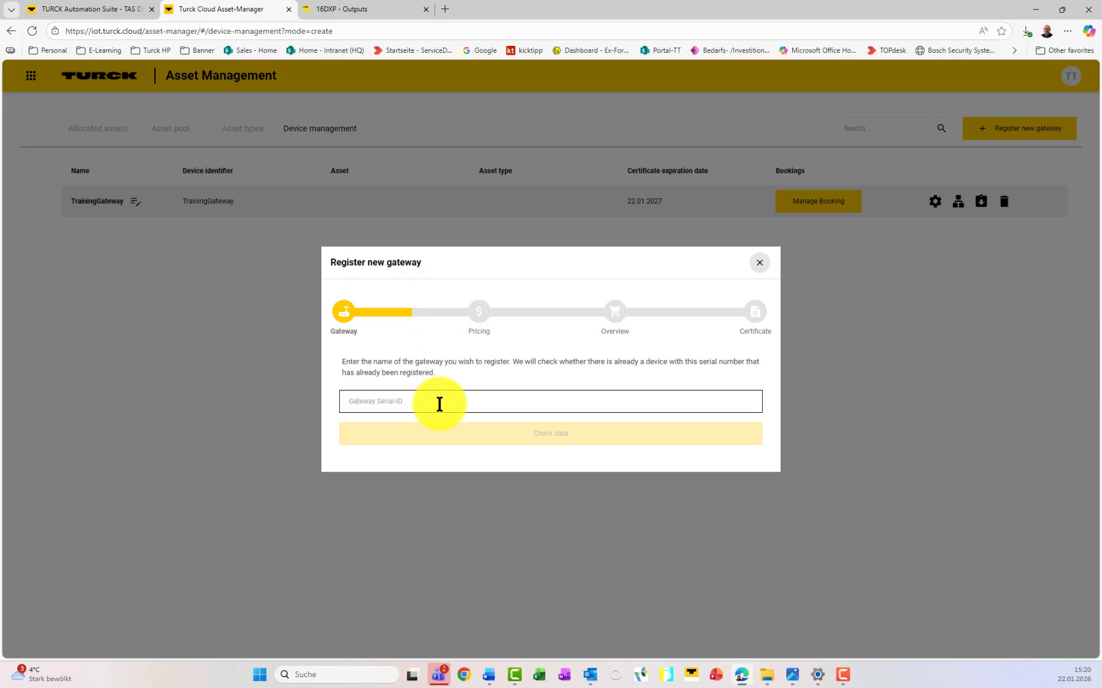
{"action": "left_click", "coordinate": [439, 403]}
{"action": "type", "text": "Tra"}
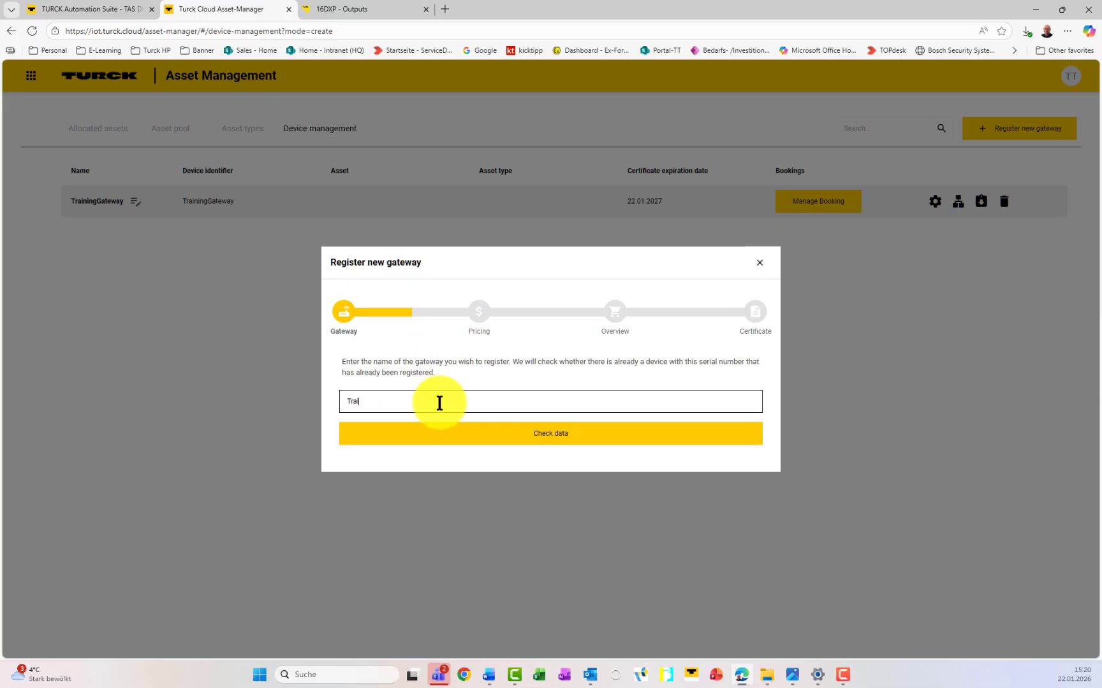
{"action": "type", "text": "iningGateway2"}
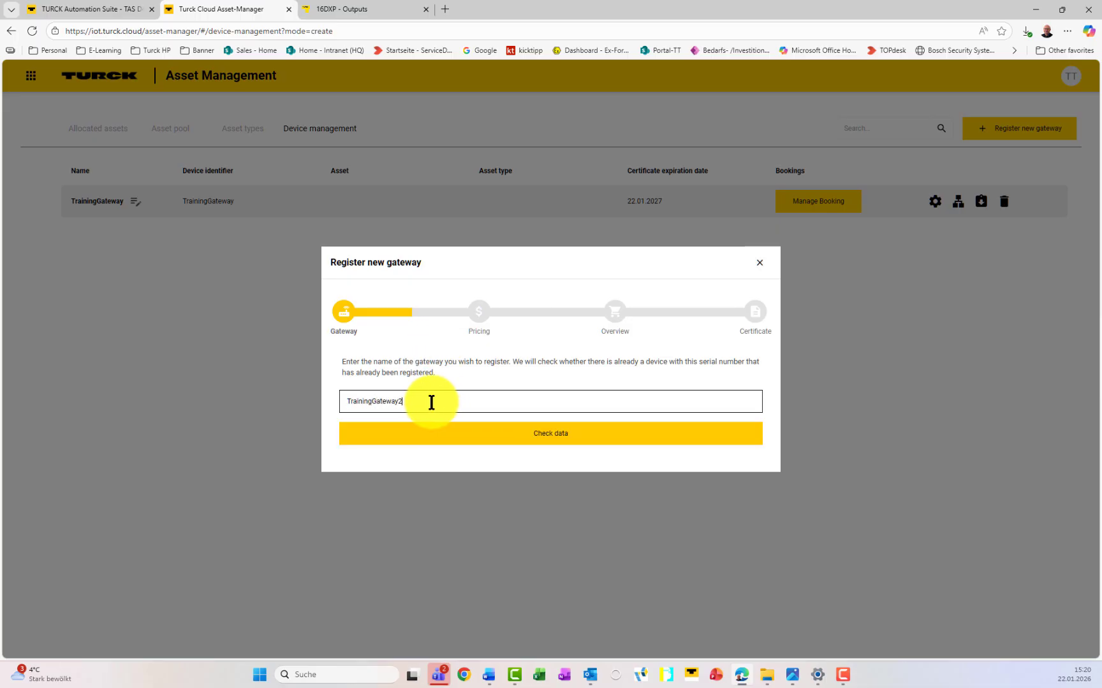
{"action": "left_click", "coordinate": [548, 436]}
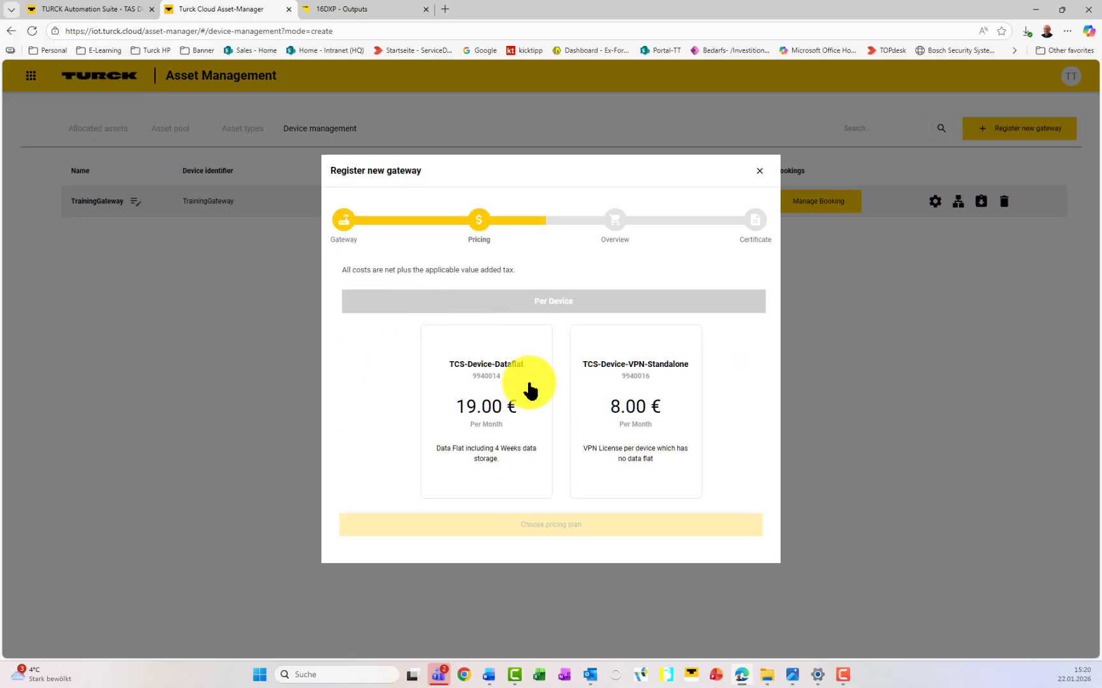
Step: Order the TCS-Device-Dataflat plan with terms accepted and download the gateway's certificate
{"action": "left_click", "coordinate": [511, 349]}
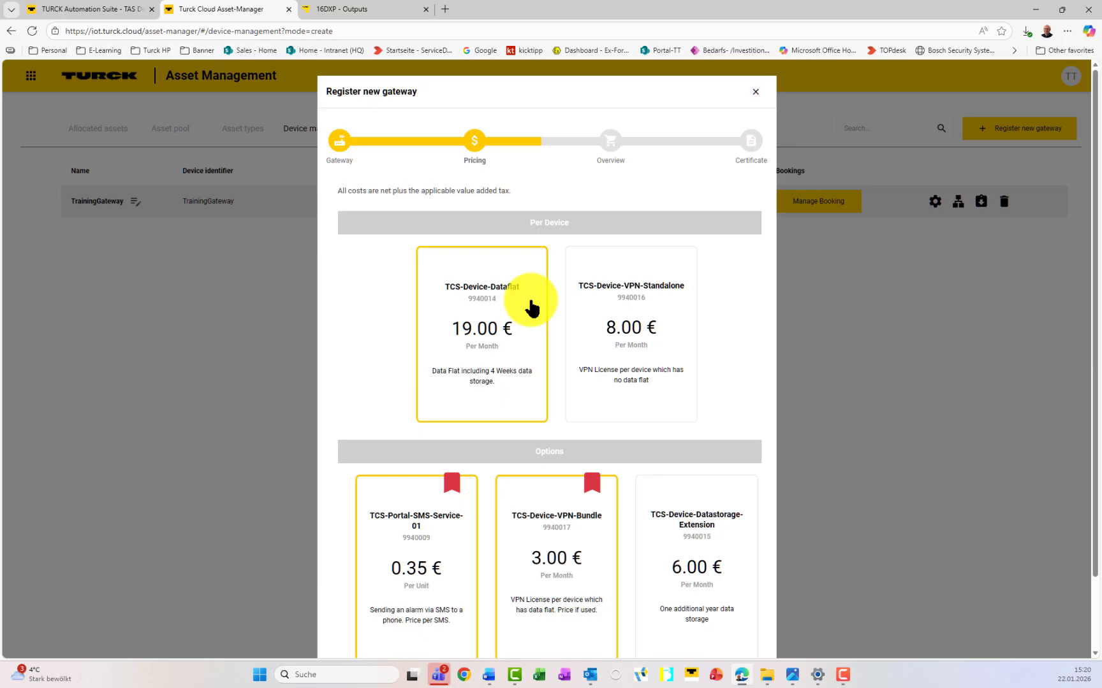
{"action": "scroll", "coordinate": [379, 301], "scroll_direction": "down", "scroll_amount": 1}
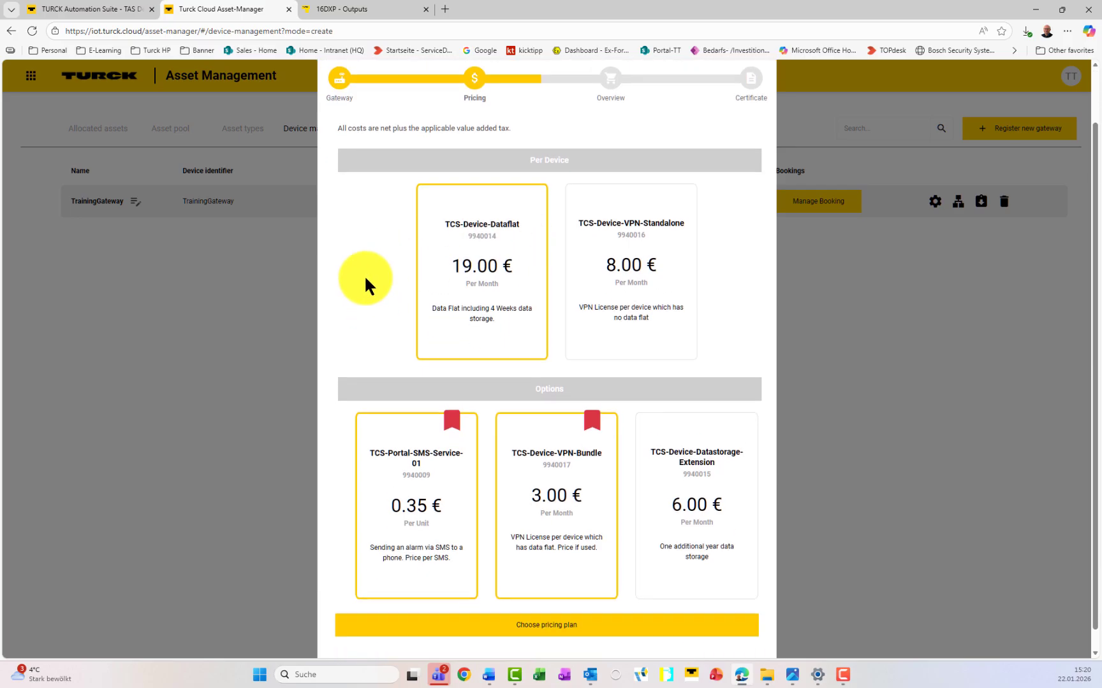
{"action": "scroll", "coordinate": [364, 286], "scroll_direction": "down", "scroll_amount": 1}
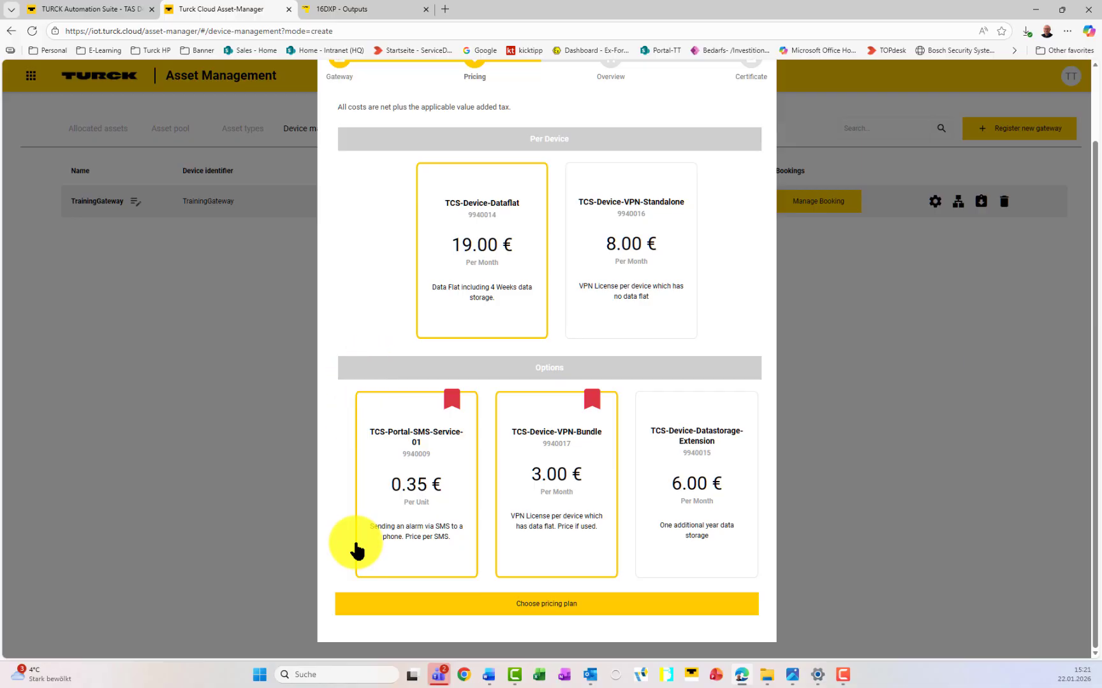
{"action": "left_click", "coordinate": [553, 607]}
{"action": "left_click", "coordinate": [344, 450]}
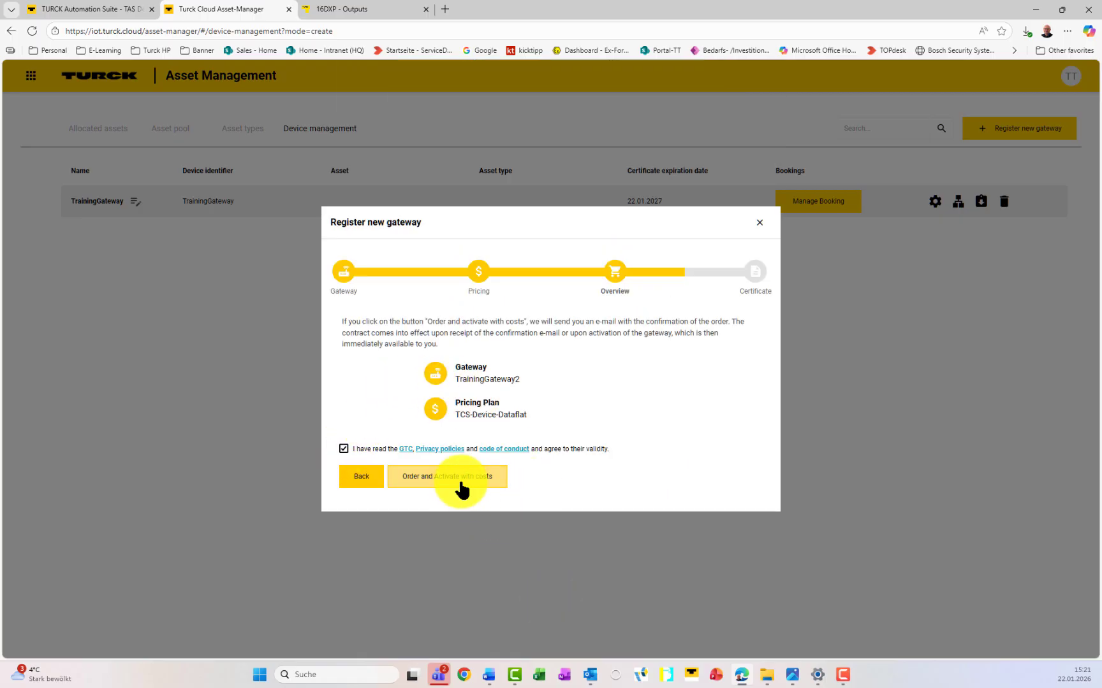
{"action": "left_click", "coordinate": [503, 483]}
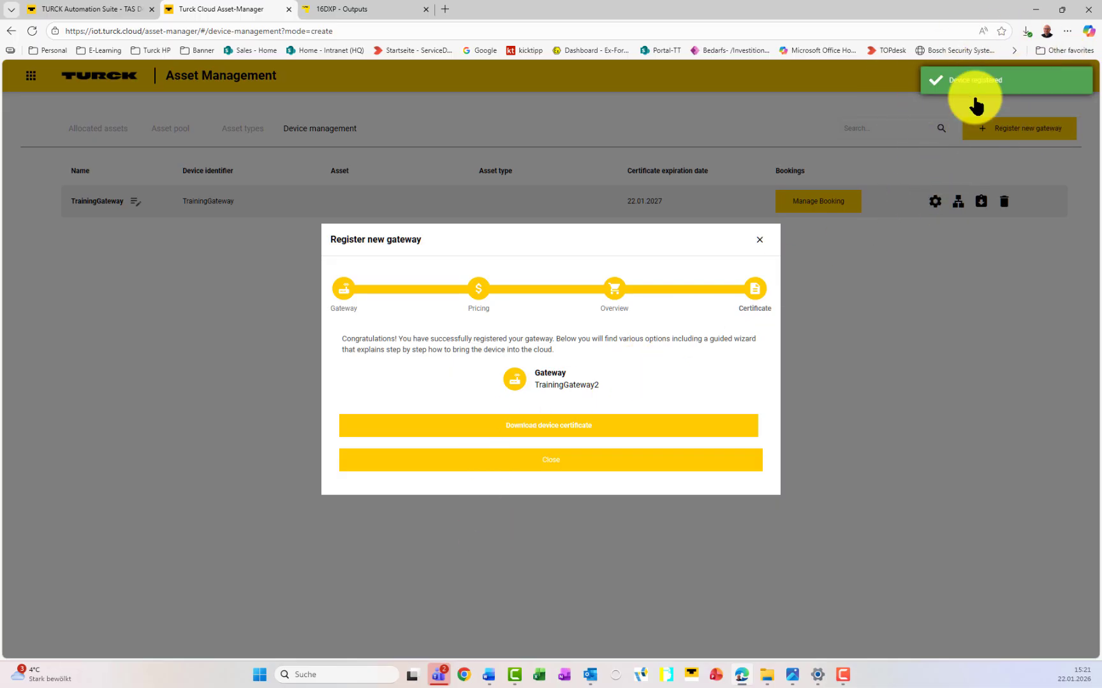
{"action": "left_click", "coordinate": [552, 437]}
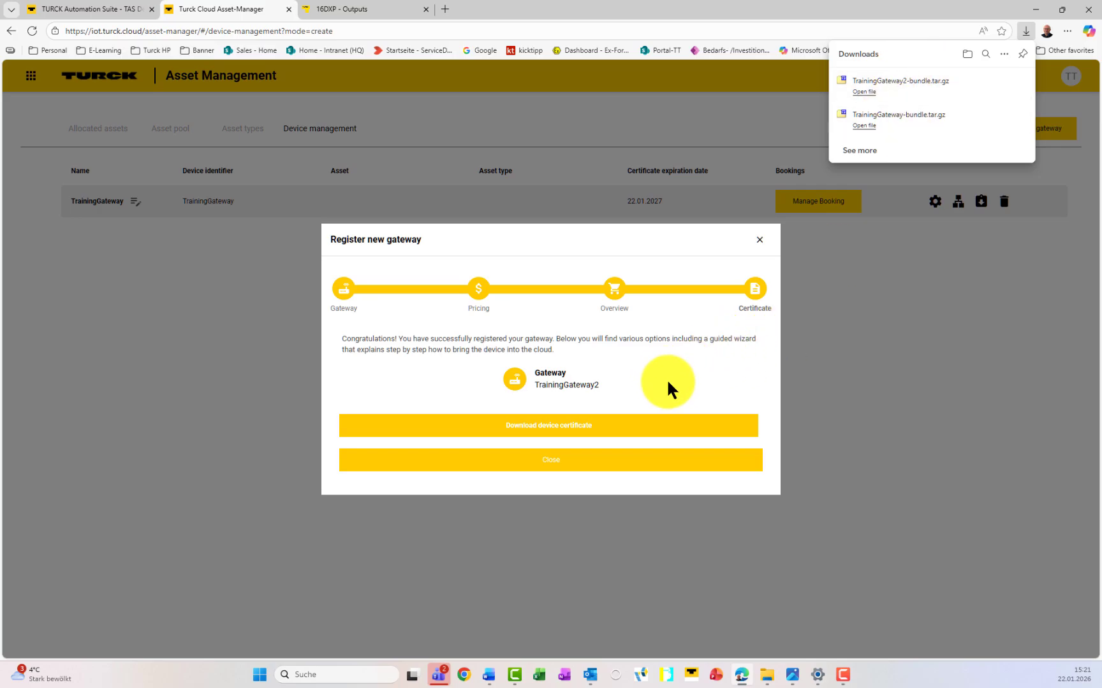
{"action": "left_click", "coordinate": [546, 468]}
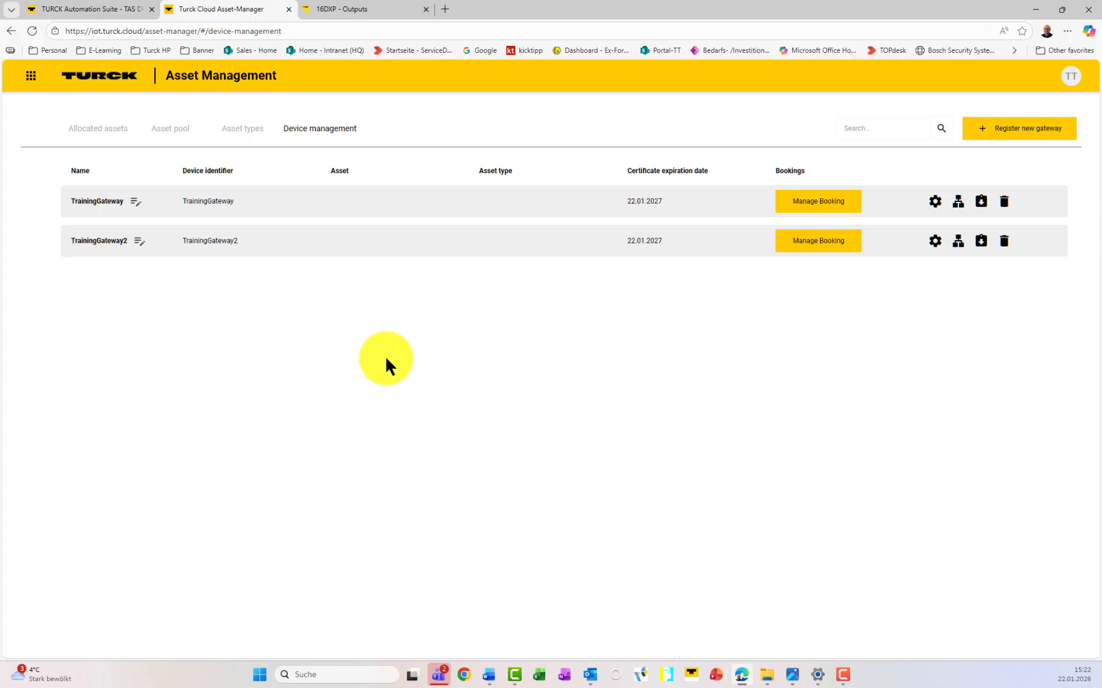
Step: Preview the IoT Edge Demo device data in TAS, then return to the cloud device list
{"action": "left_click", "coordinate": [108, 14]}
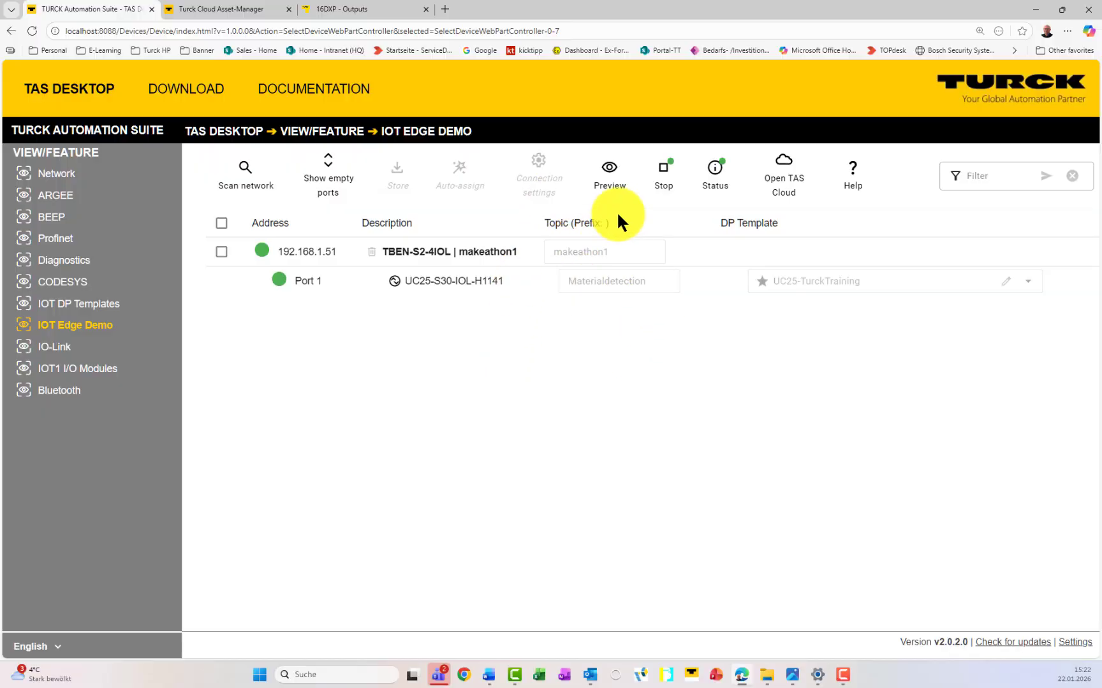
{"action": "left_click", "coordinate": [592, 185]}
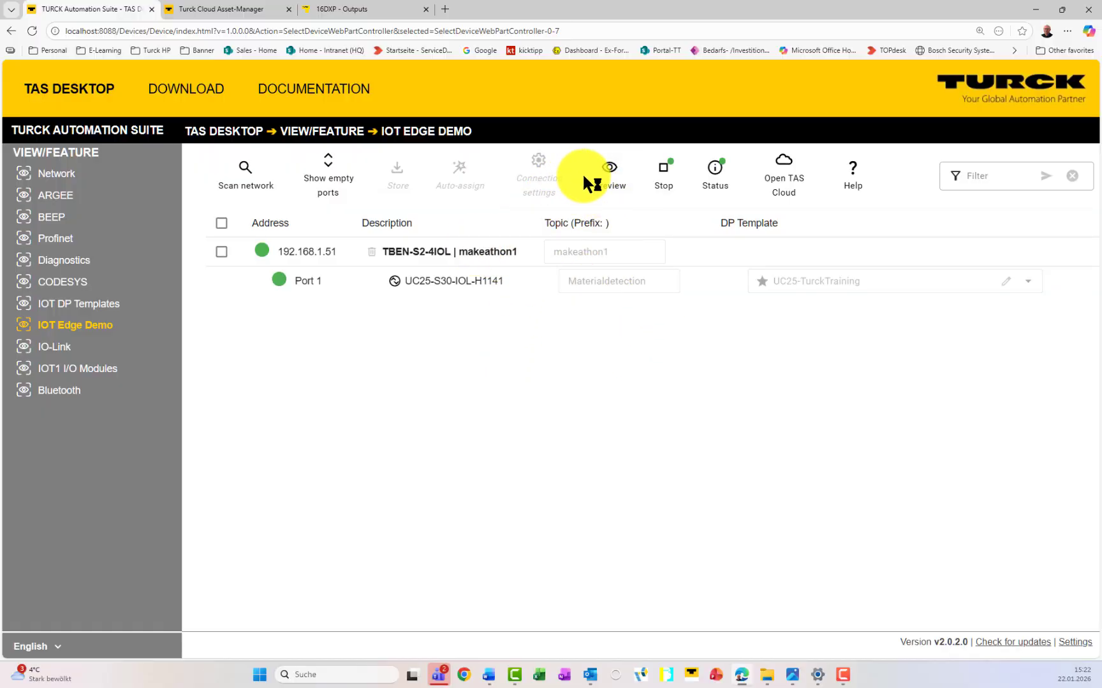
{"action": "left_click", "coordinate": [230, 10]}
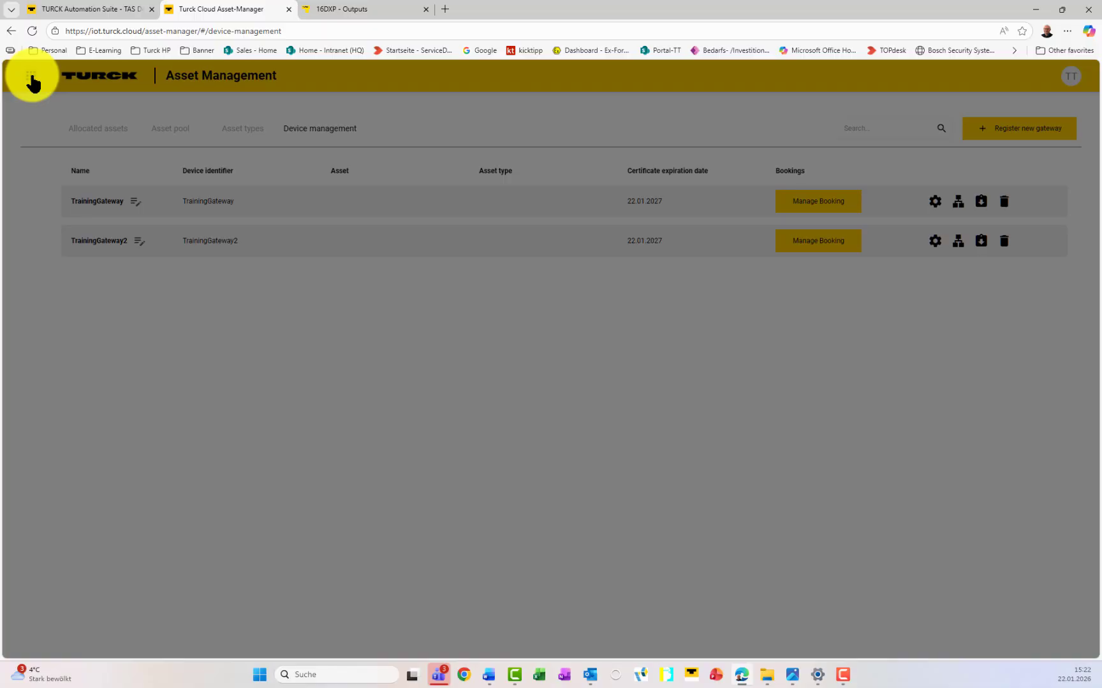
Step: Open the Cockpit data explorer for TrainingGateway in the TURCK GmbH group
{"action": "left_click", "coordinate": [26, 74]}
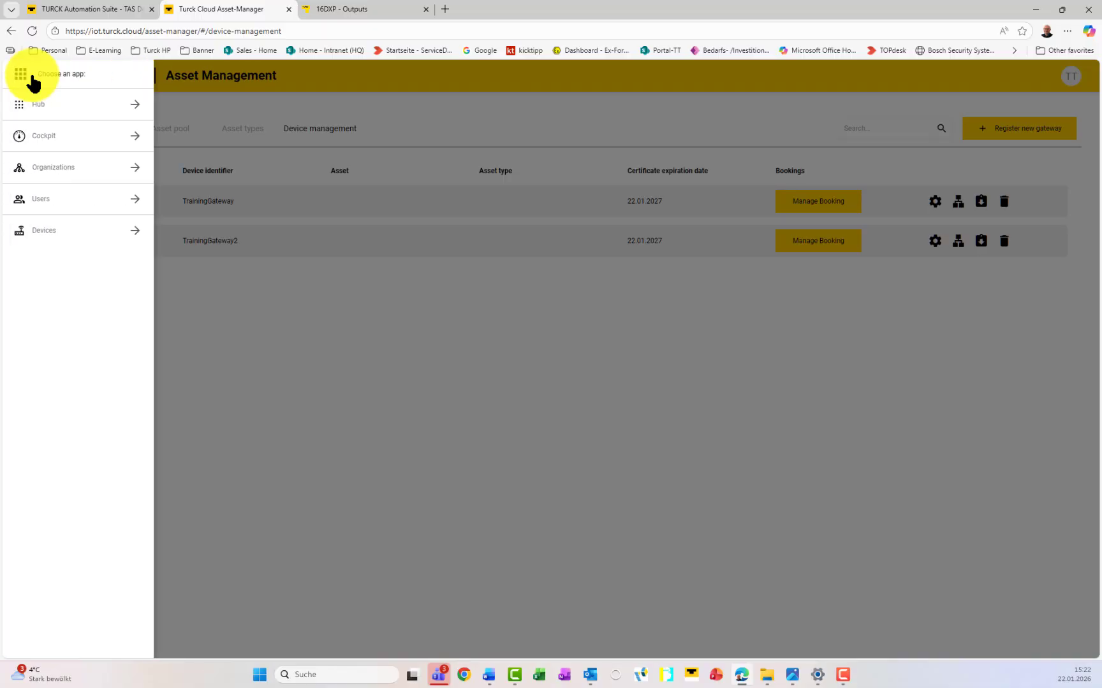
{"action": "left_click", "coordinate": [44, 137]}
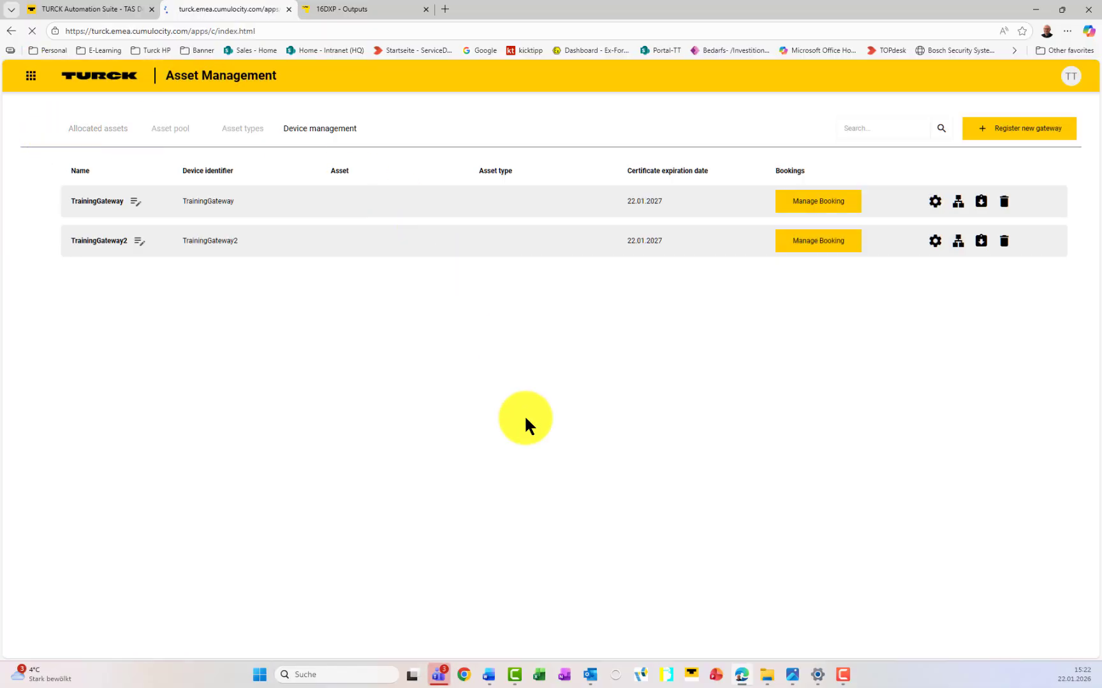
{"action": "left_click", "coordinate": [426, 8]}
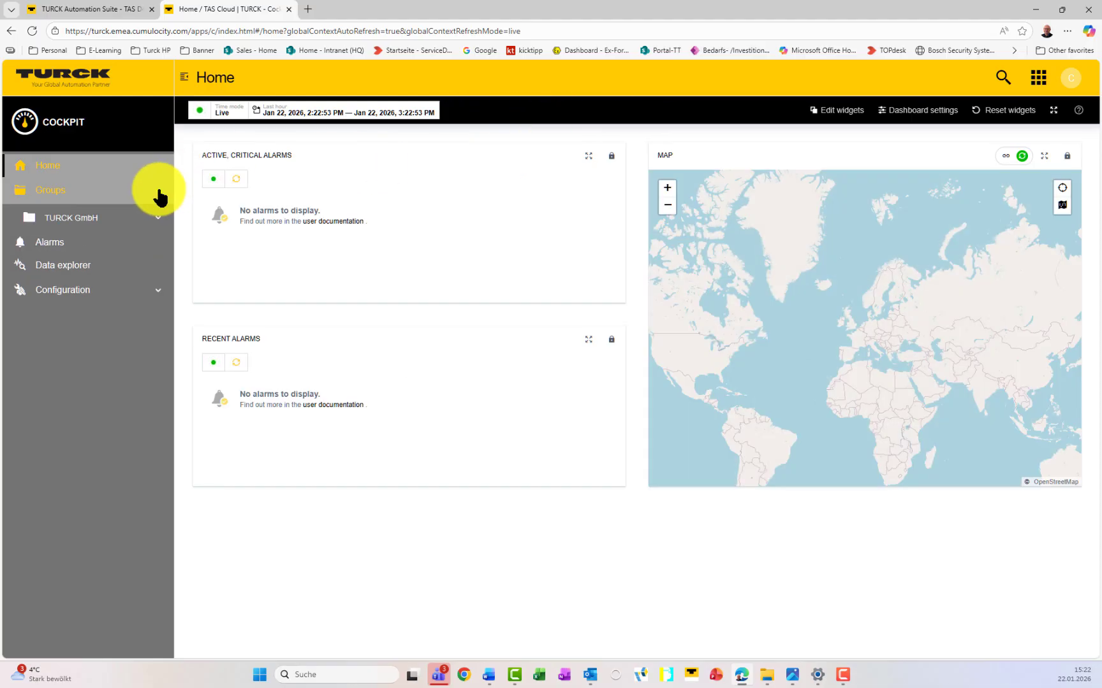
{"action": "left_click", "coordinate": [161, 218]}
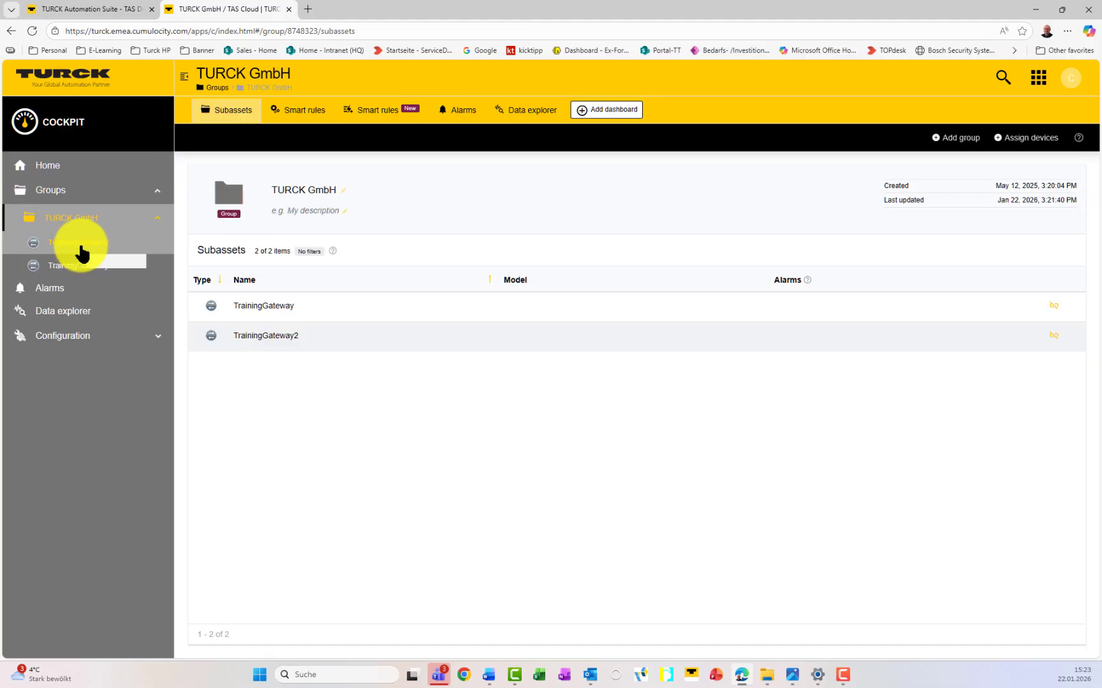
{"action": "left_click", "coordinate": [81, 247]}
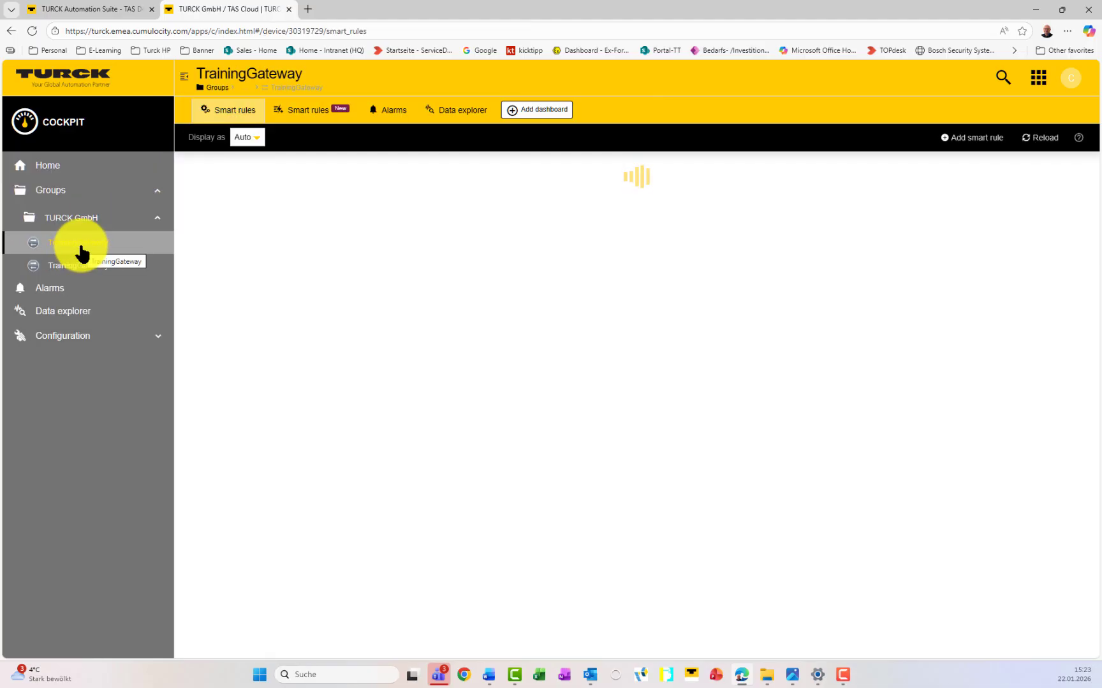
{"action": "left_click", "coordinate": [468, 112]}
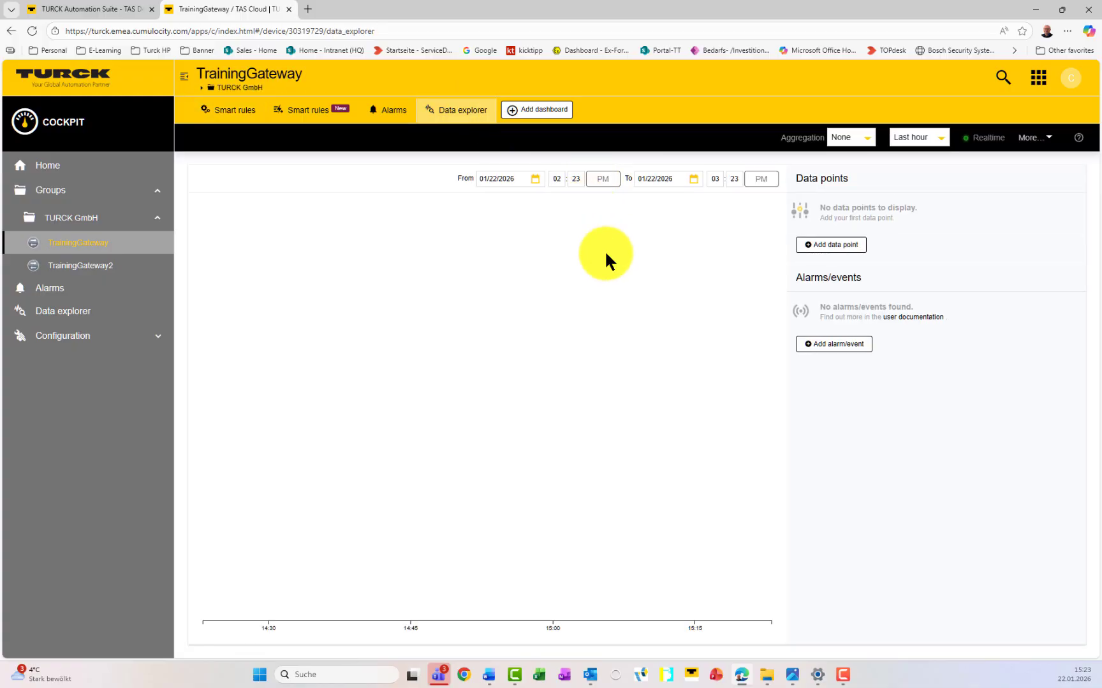
Step: Chart Measurement Value, Operating Hours, Switching Signal, device temperature and supply voltage
{"action": "left_click", "coordinate": [849, 246]}
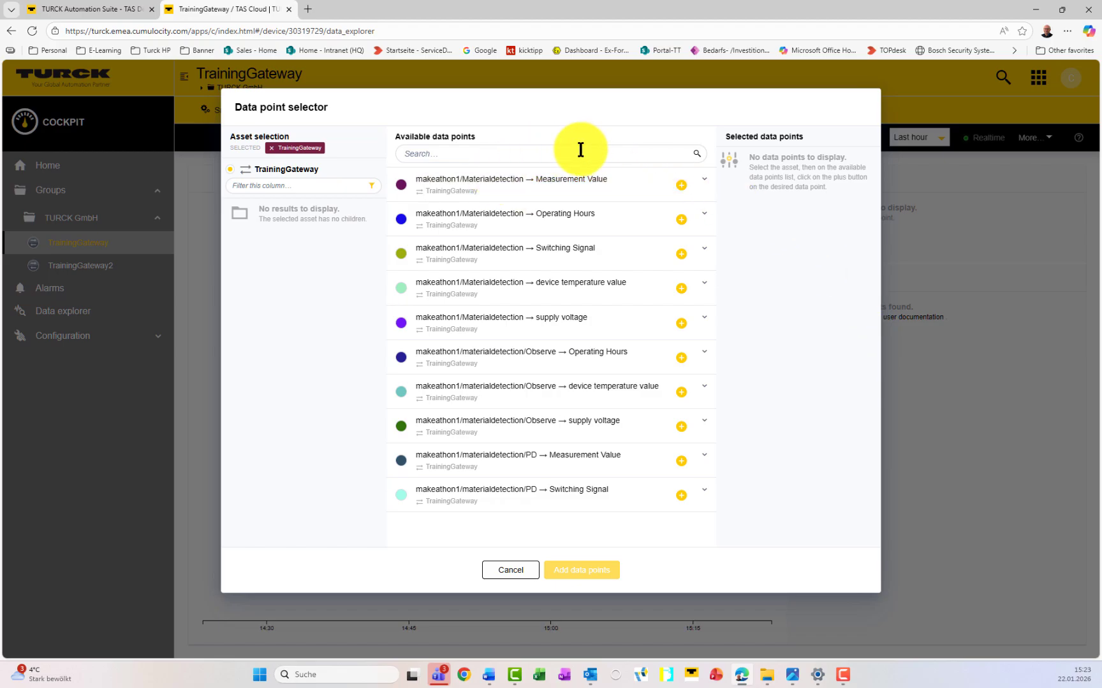
{"action": "left_click", "coordinate": [681, 184]}
{"action": "left_click", "coordinate": [681, 219]}
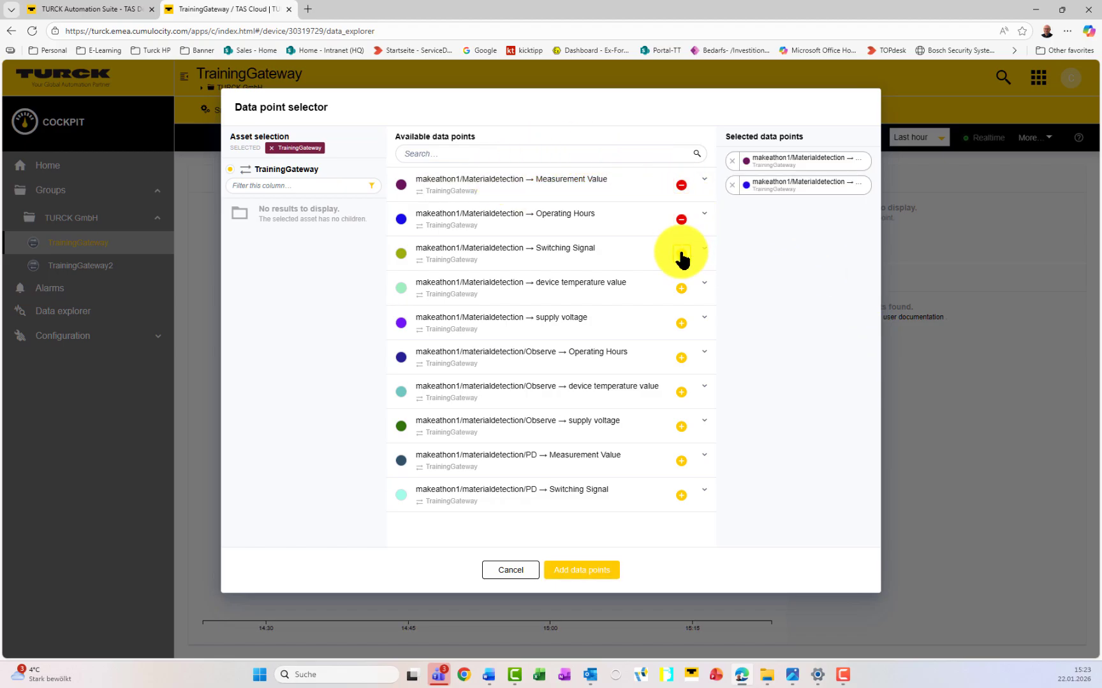
{"action": "left_click", "coordinate": [681, 254]}
{"action": "left_click", "coordinate": [681, 288]}
{"action": "left_click", "coordinate": [681, 323]}
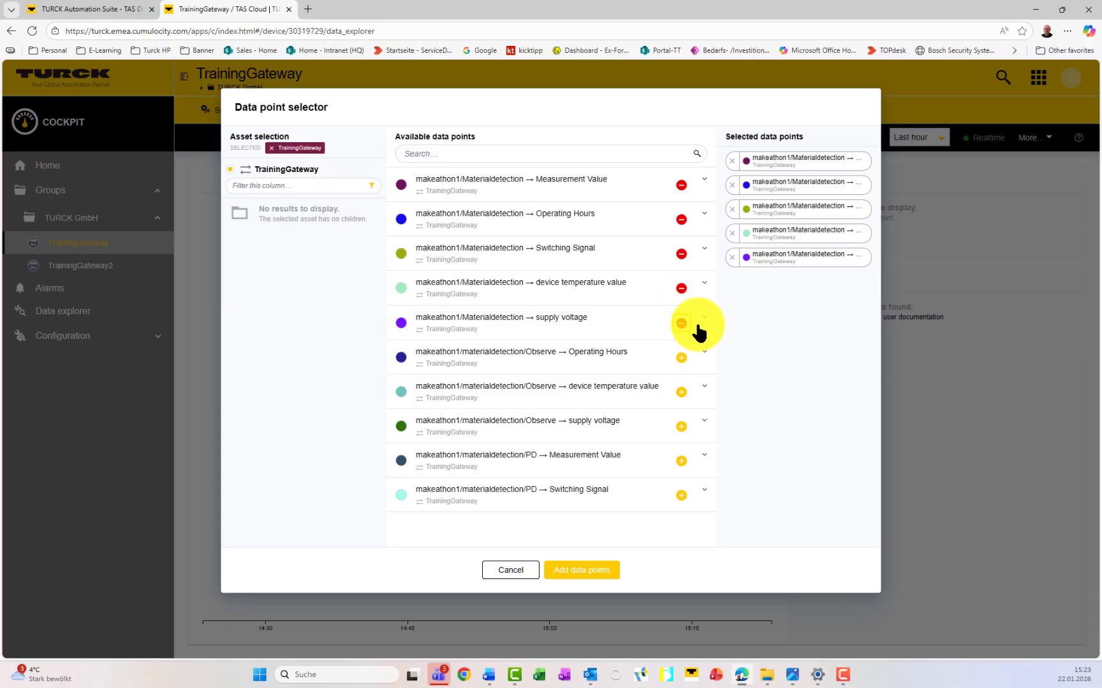
{"action": "left_click", "coordinate": [567, 571]}
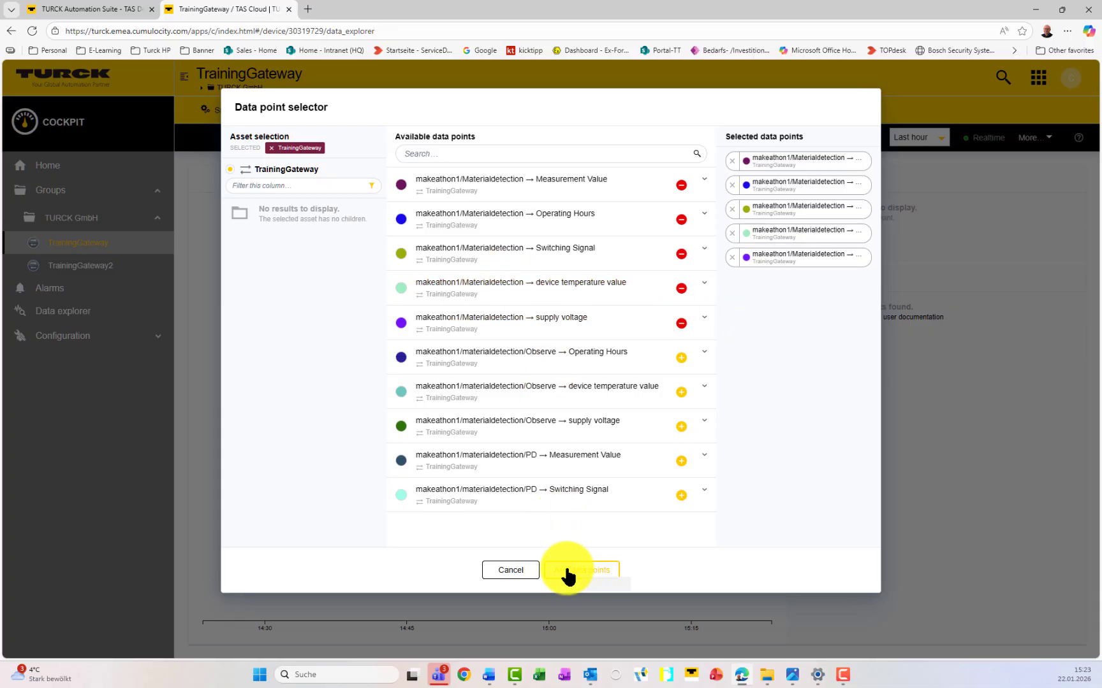
{"action": "left_click", "coordinate": [570, 571]}
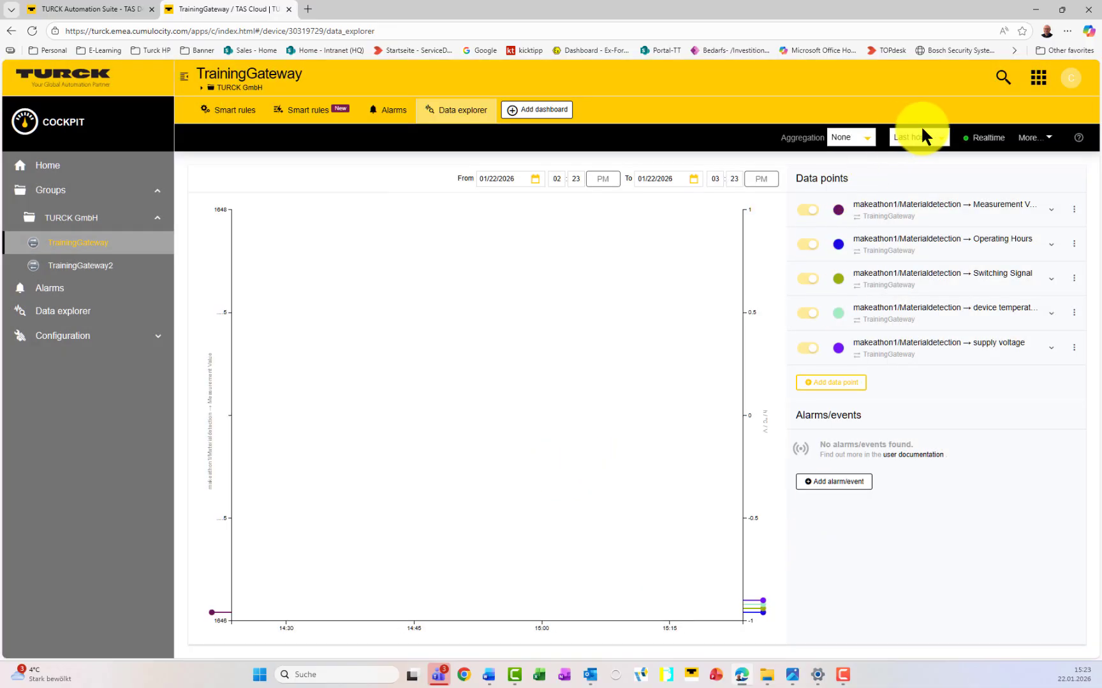
Step: Zoom the chart in on the latest readings and switch it to Realtime
{"action": "mouse_move", "coordinate": [639, 379]}
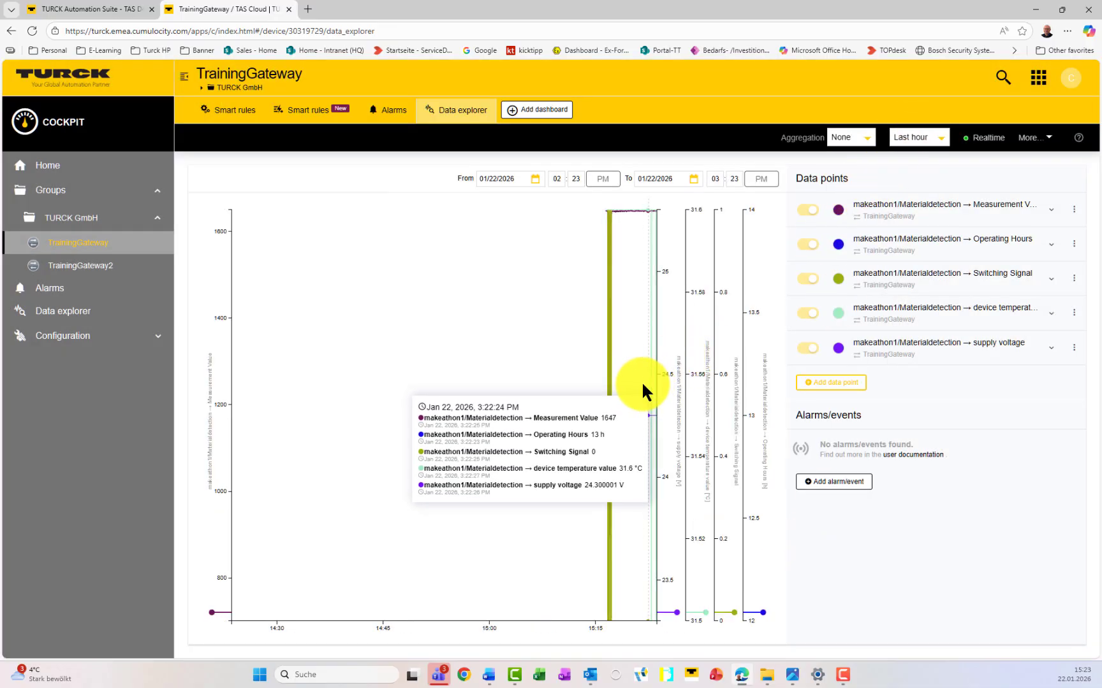
{"action": "left_click_drag", "start_coordinate": [624, 385], "coordinate": [654, 388]}
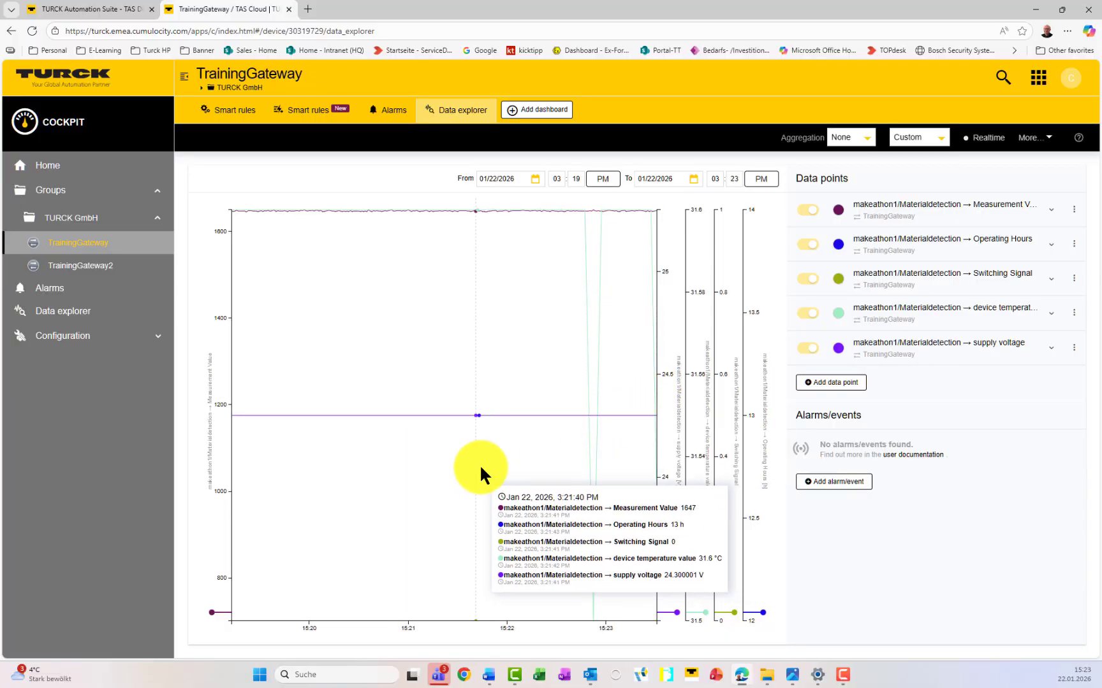
{"action": "left_click", "coordinate": [967, 139]}
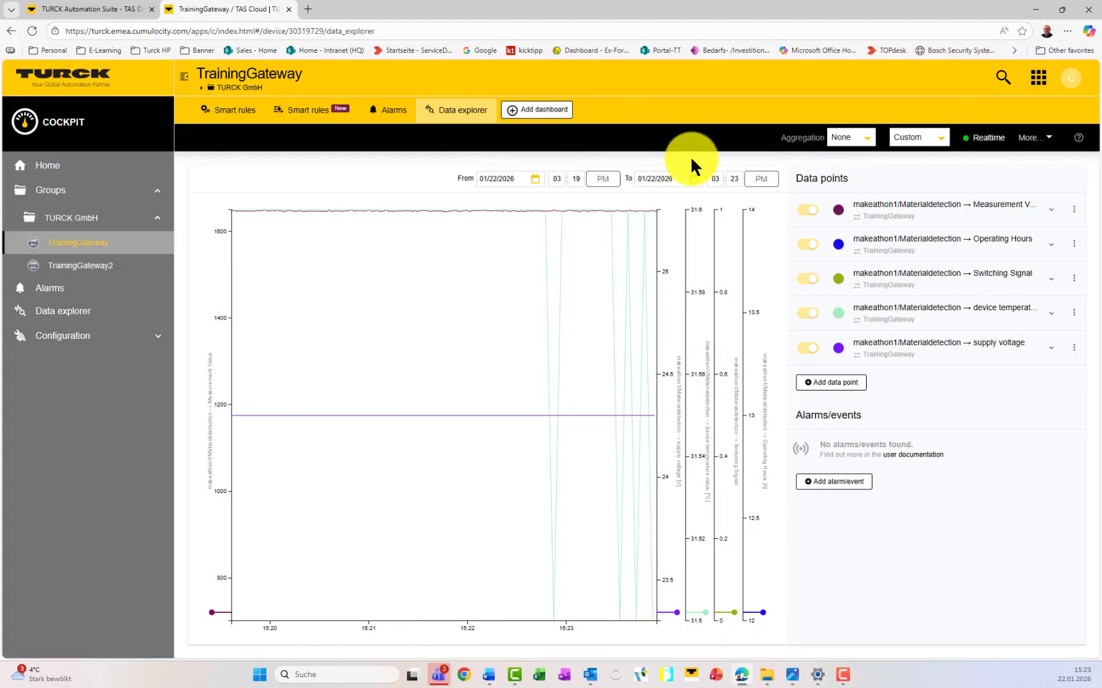
Step: Create a TrainingGateway dashboard labelled 'Training' and bring up its widget catalogue
{"action": "left_click", "coordinate": [554, 115]}
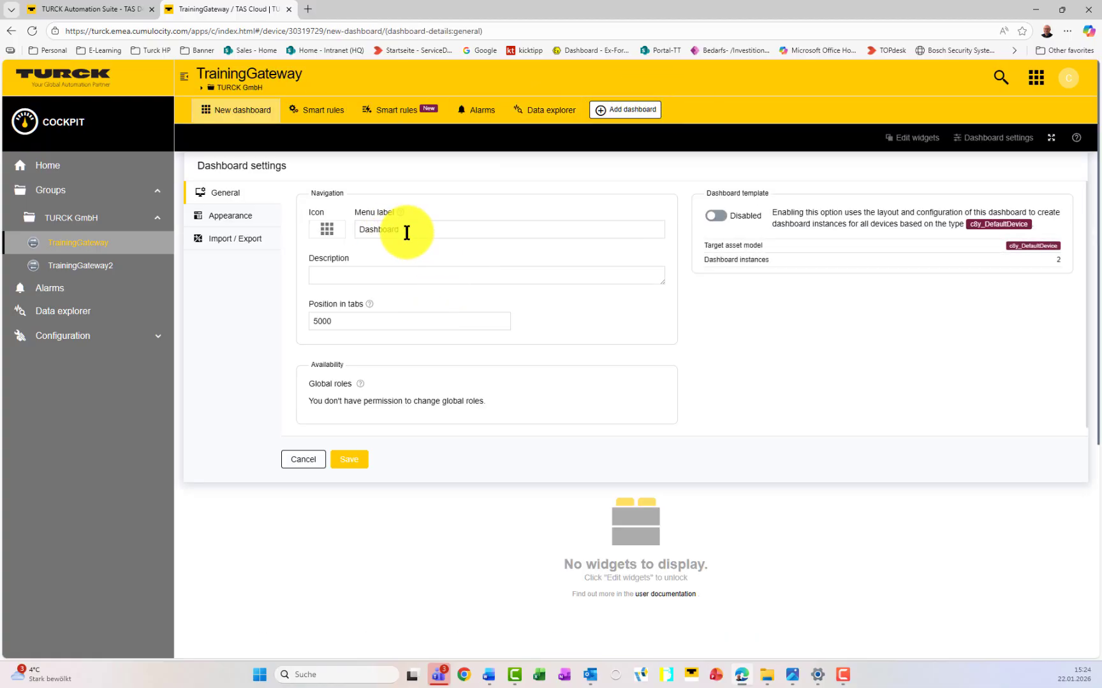
{"action": "left_click_drag", "start_coordinate": [430, 233], "coordinate": [361, 230]}
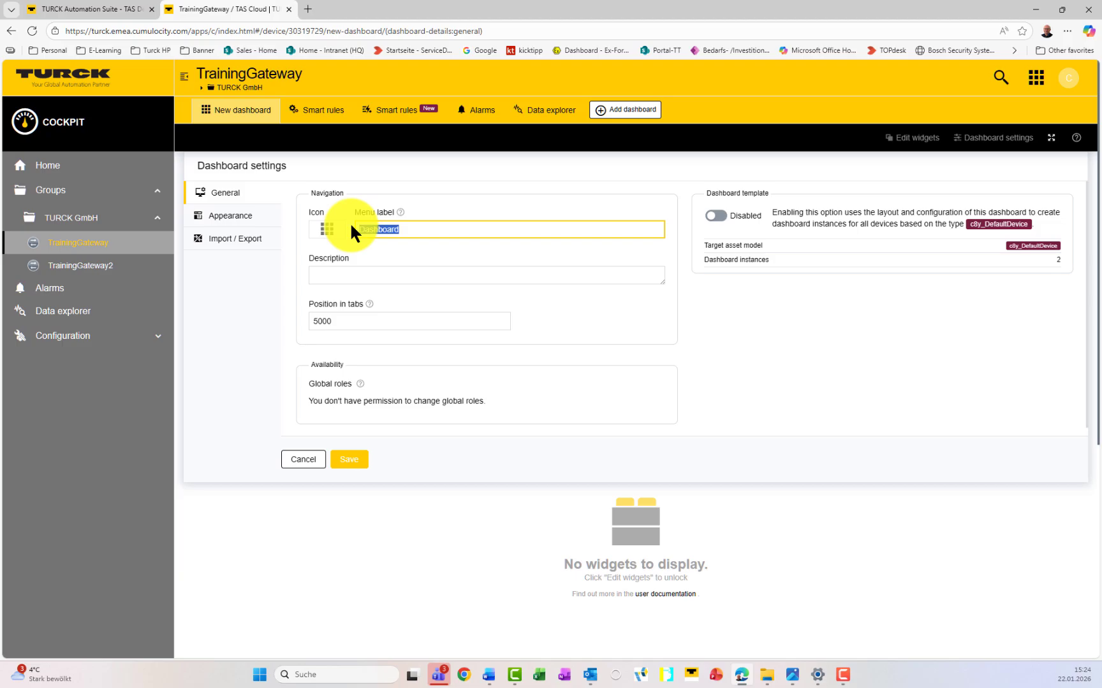
{"action": "type", "text": "Training"}
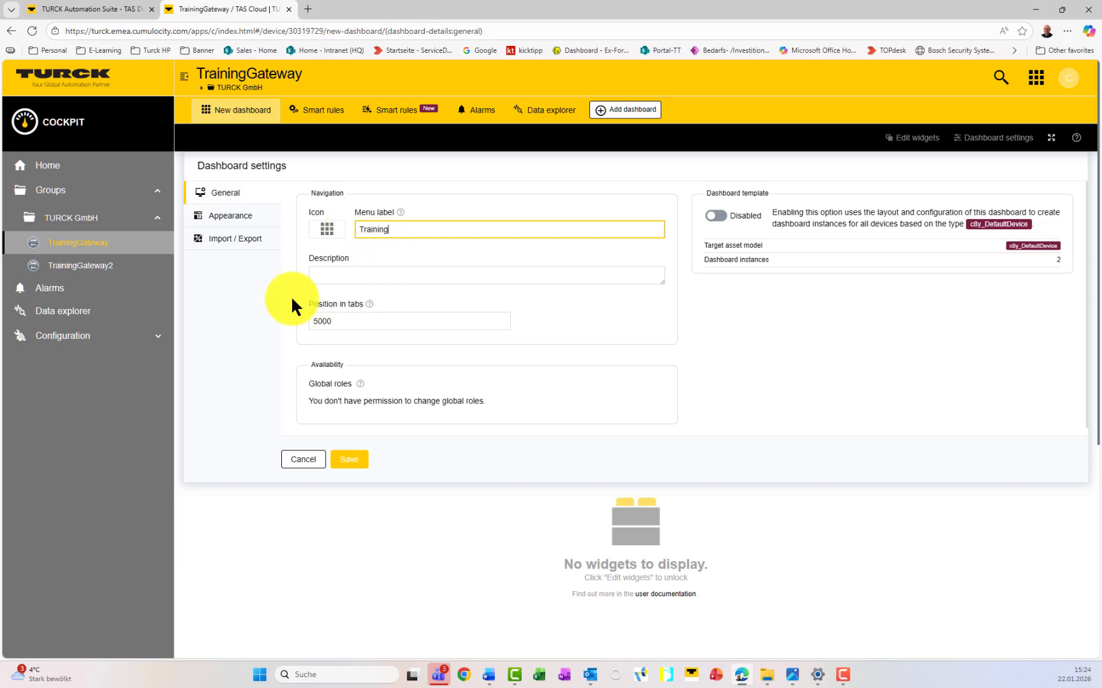
{"action": "left_click", "coordinate": [358, 462]}
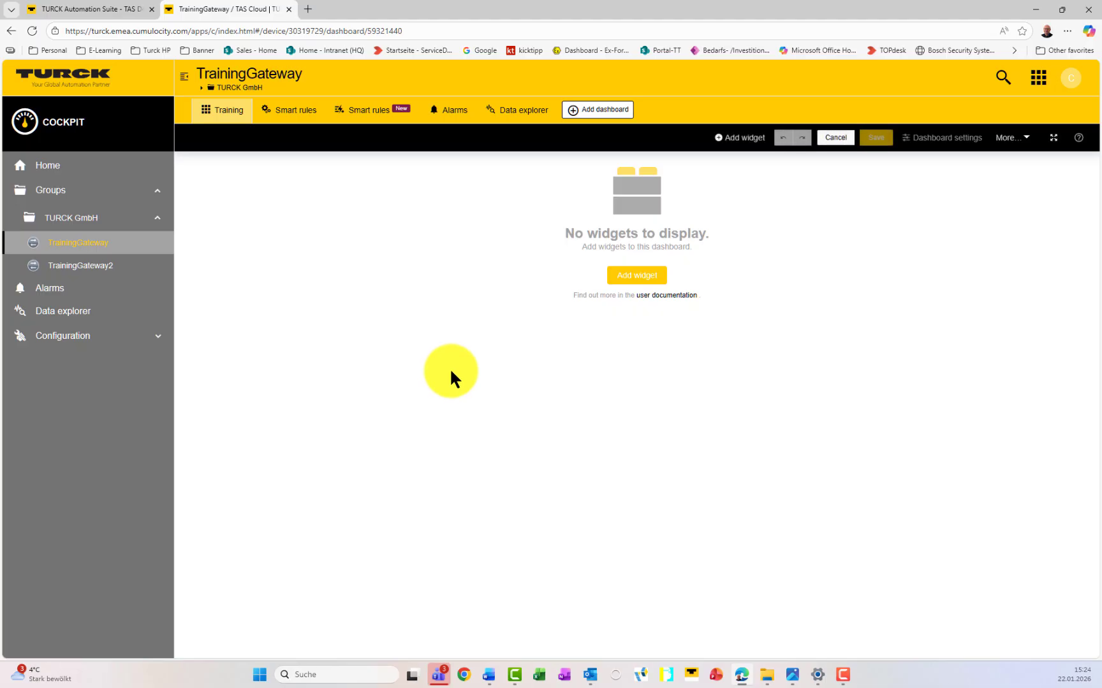
{"action": "left_click", "coordinate": [637, 276]}
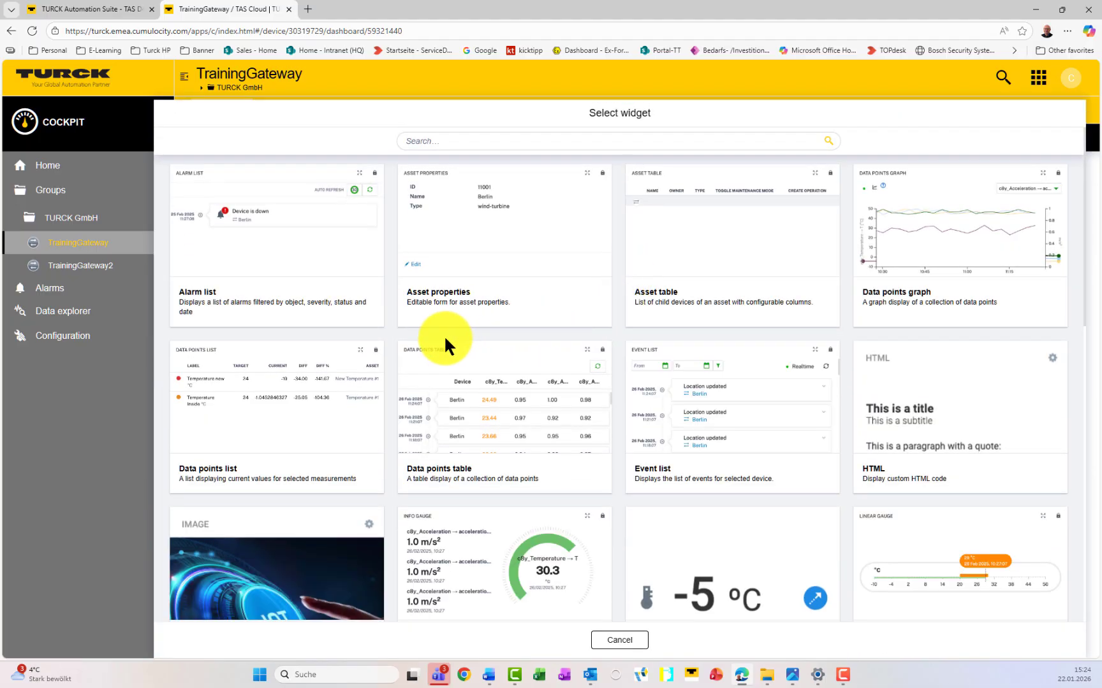
Step: Add a KPI widget bound to the device temperature value data point
{"action": "scroll", "coordinate": [391, 338], "scroll_direction": "down", "scroll_amount": 3}
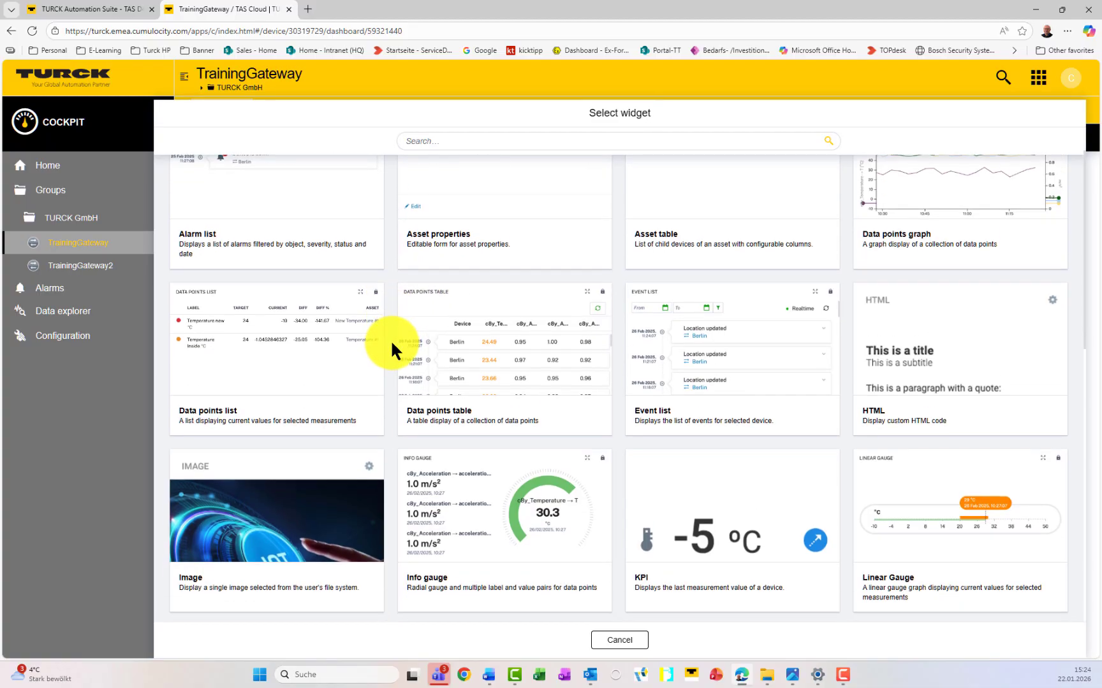
{"action": "scroll", "coordinate": [390, 347], "scroll_direction": "down", "scroll_amount": 2}
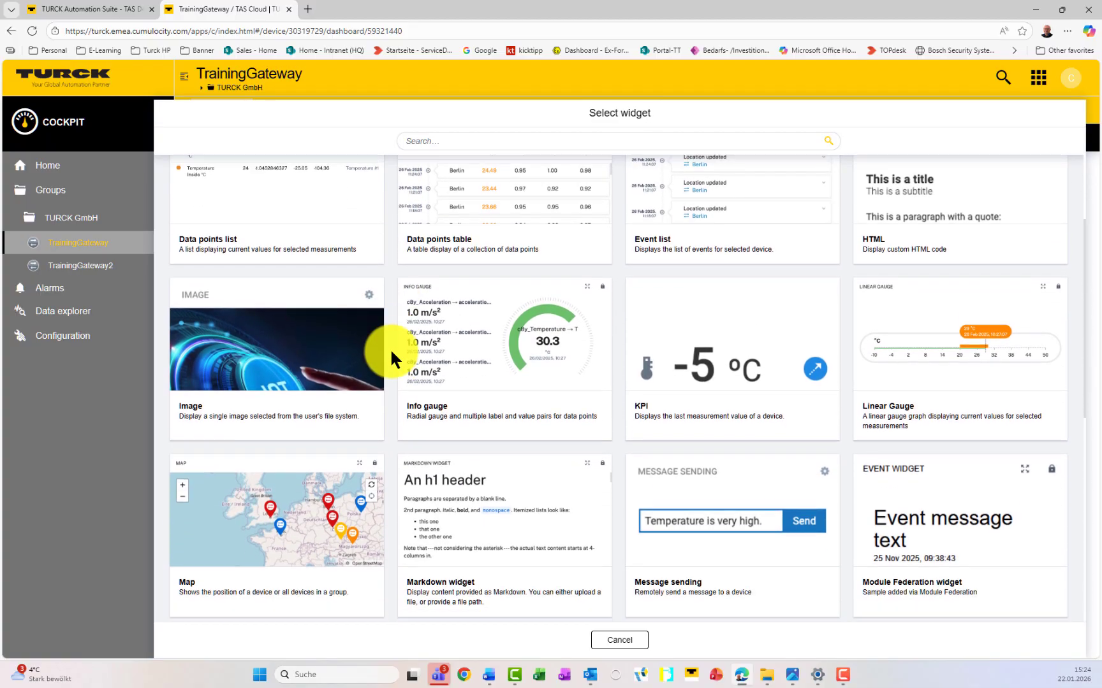
{"action": "left_click", "coordinate": [706, 362]}
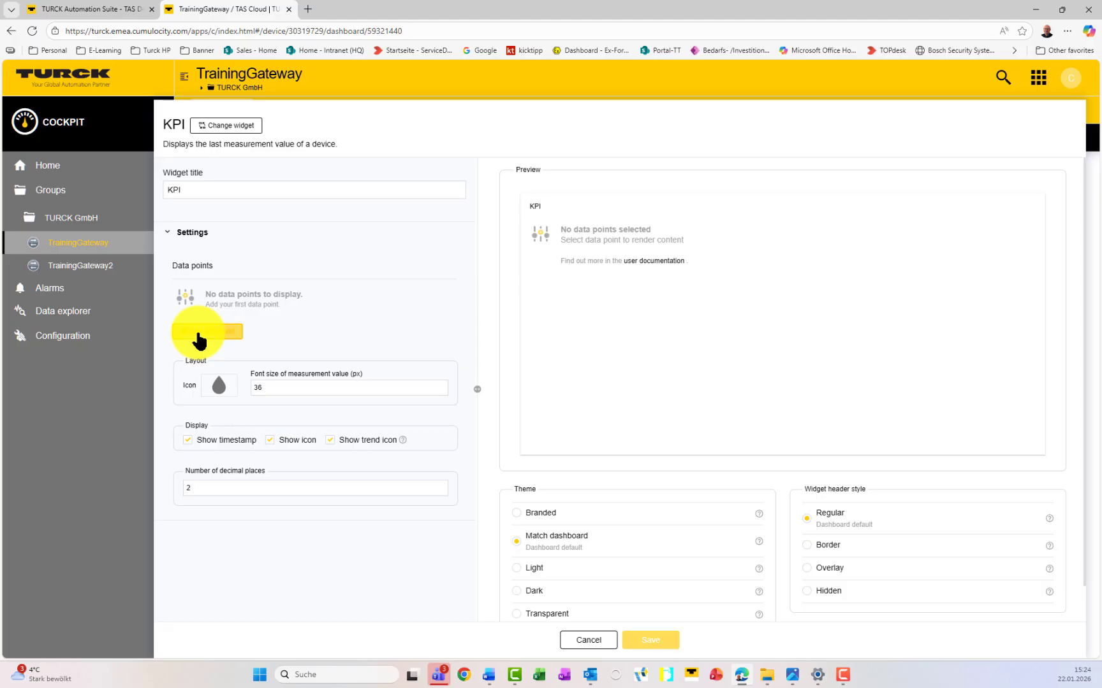
{"action": "left_click", "coordinate": [199, 332]}
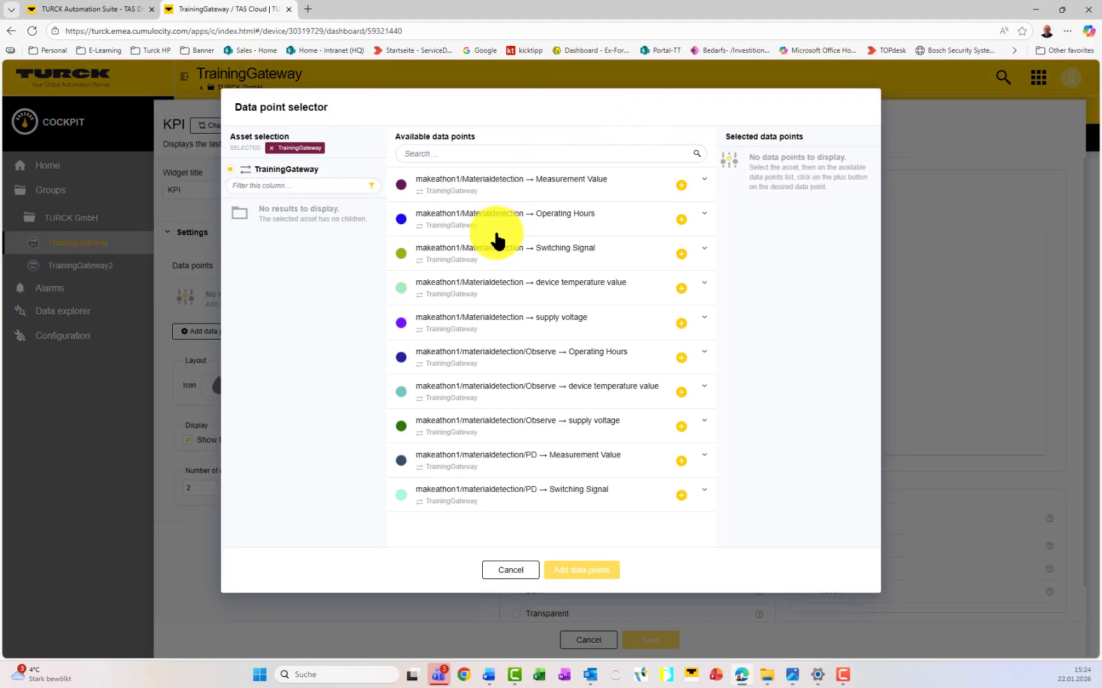
{"action": "left_click", "coordinate": [681, 290]}
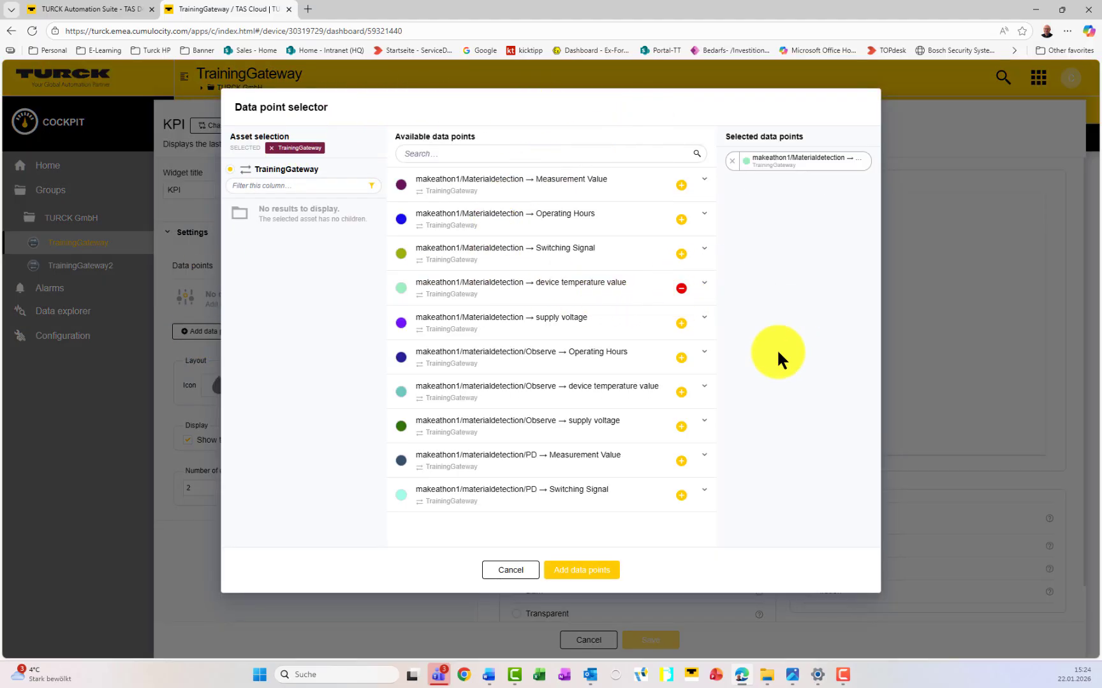
{"action": "left_click", "coordinate": [600, 572]}
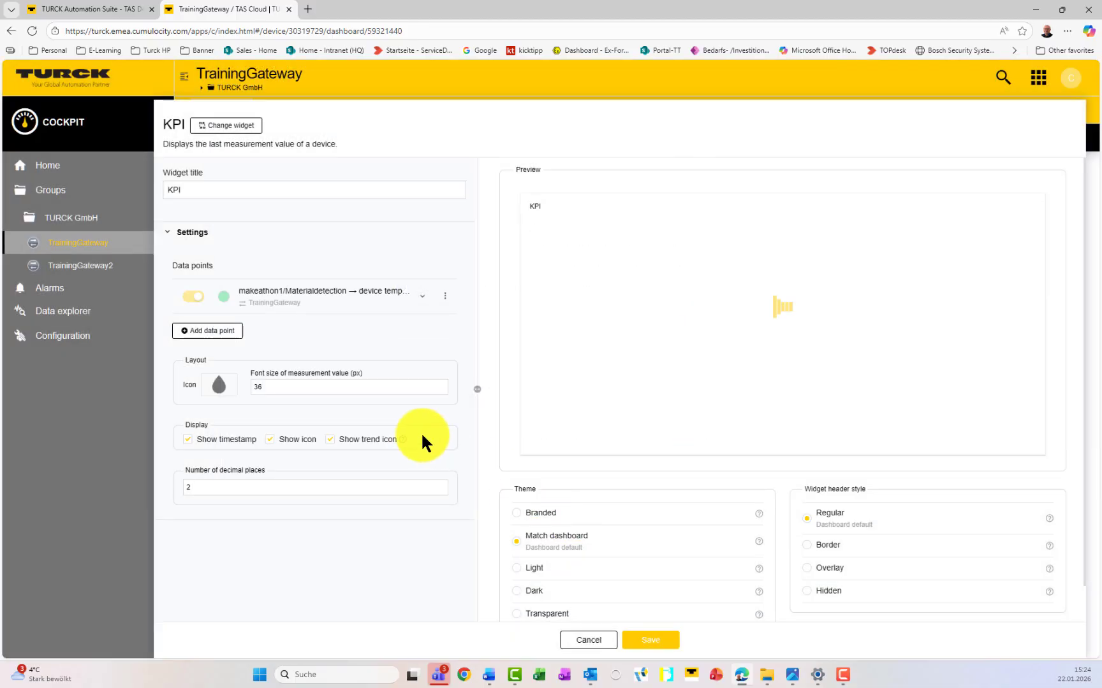
Step: Give the KPI a thermometer icon, save it, and enlarge it to show 31.60 °C
{"action": "left_click", "coordinate": [216, 385]}
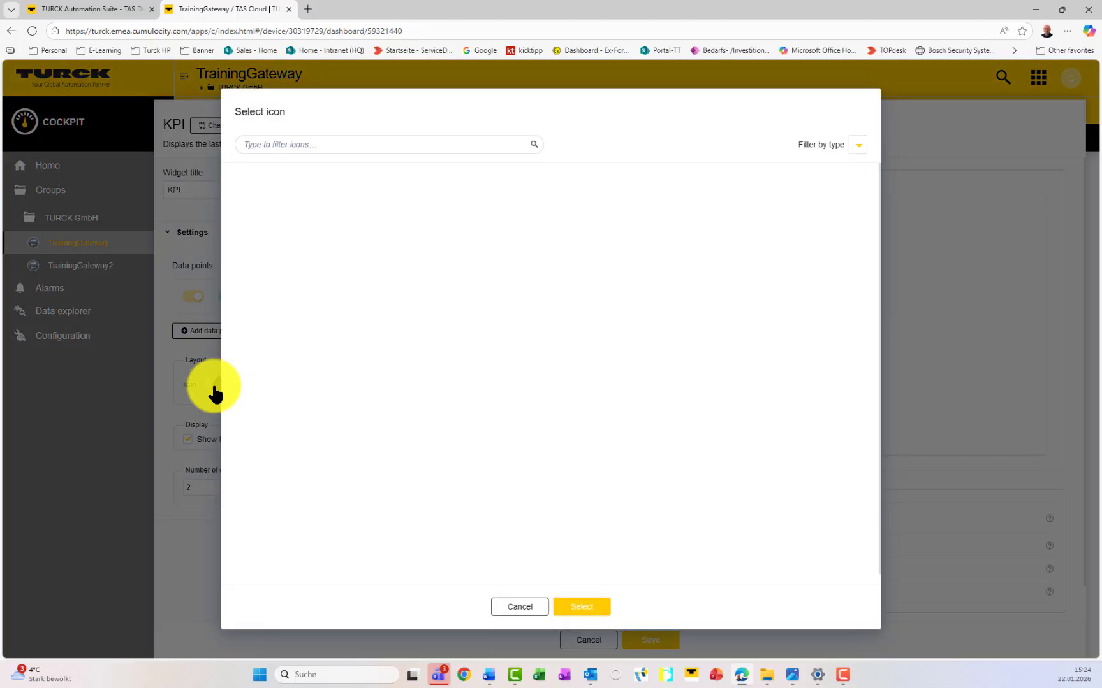
{"action": "left_click", "coordinate": [403, 145]}
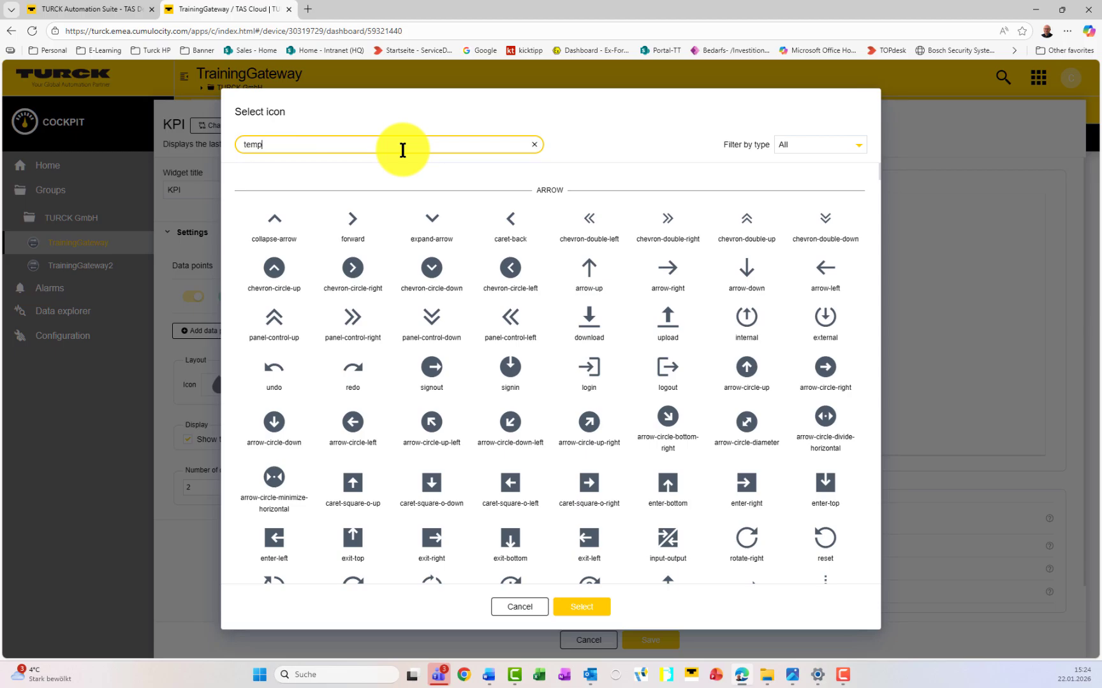
{"action": "left_click", "coordinate": [279, 298]}
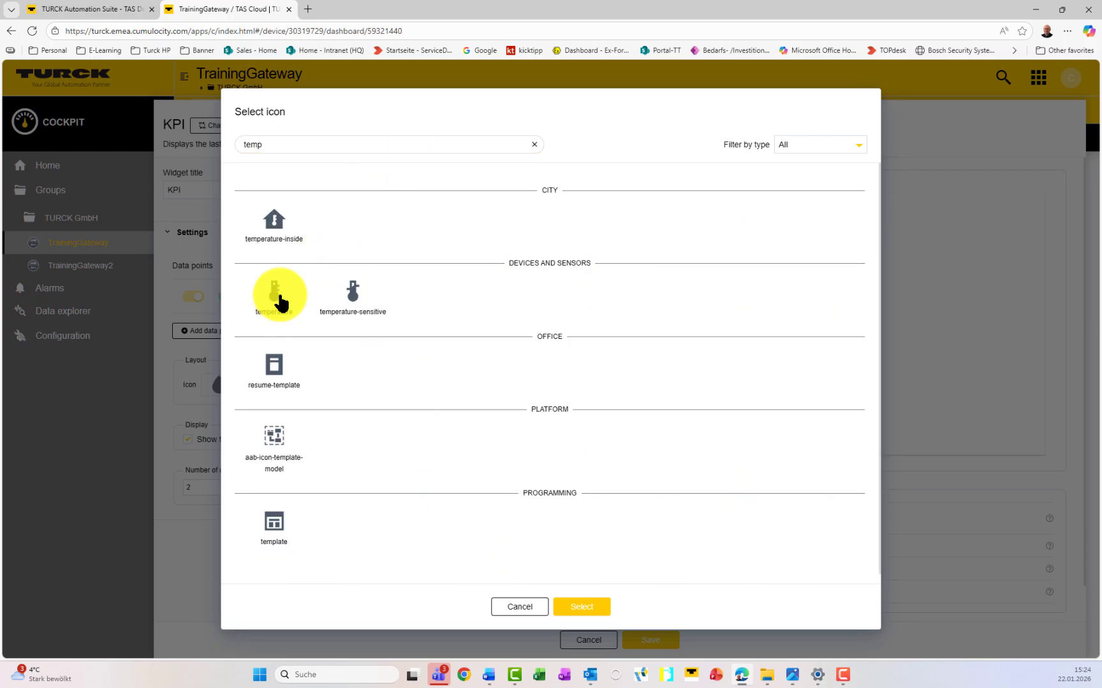
{"action": "left_click", "coordinate": [583, 608]}
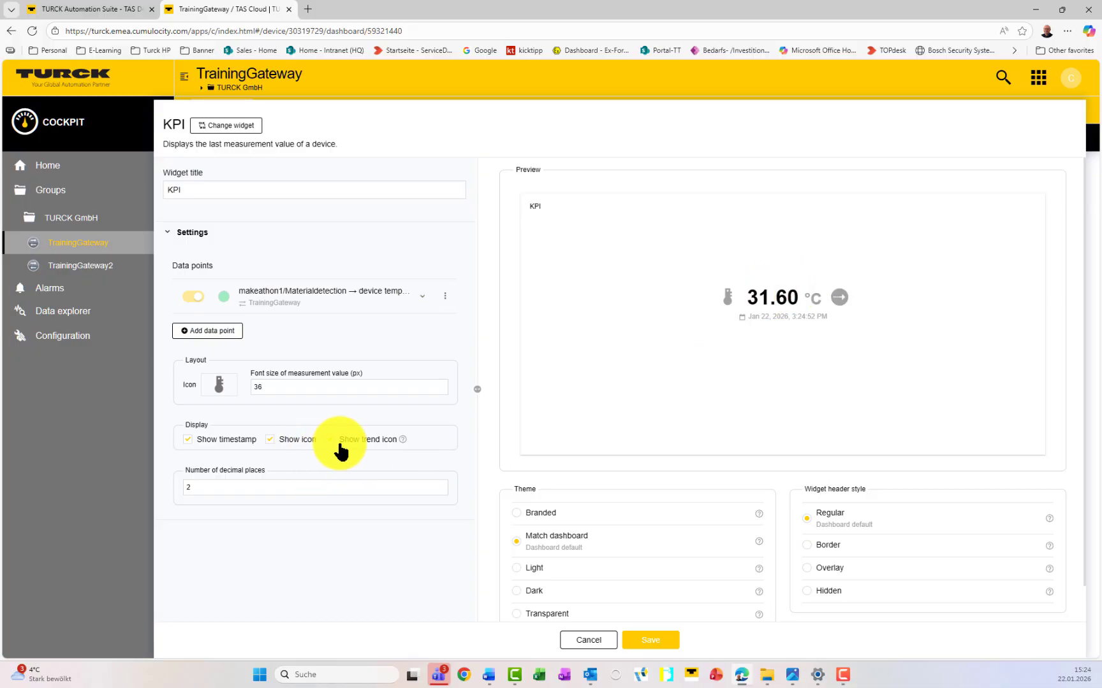
{"action": "left_click", "coordinate": [656, 643]}
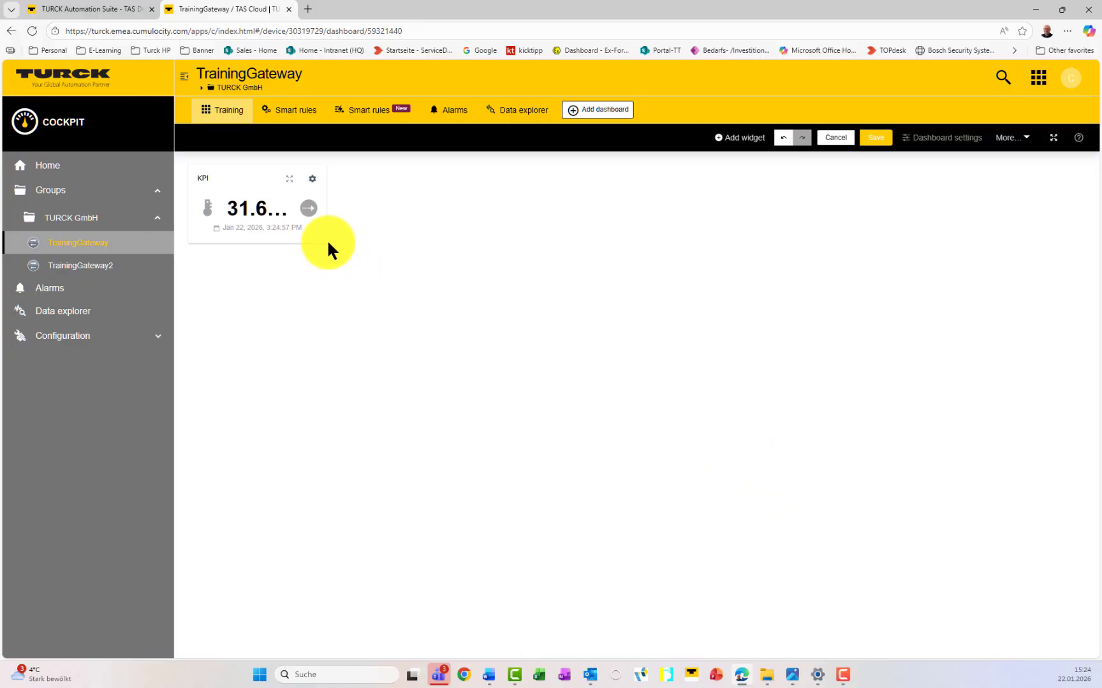
{"action": "left_click_drag", "start_coordinate": [326, 239], "coordinate": [448, 290]}
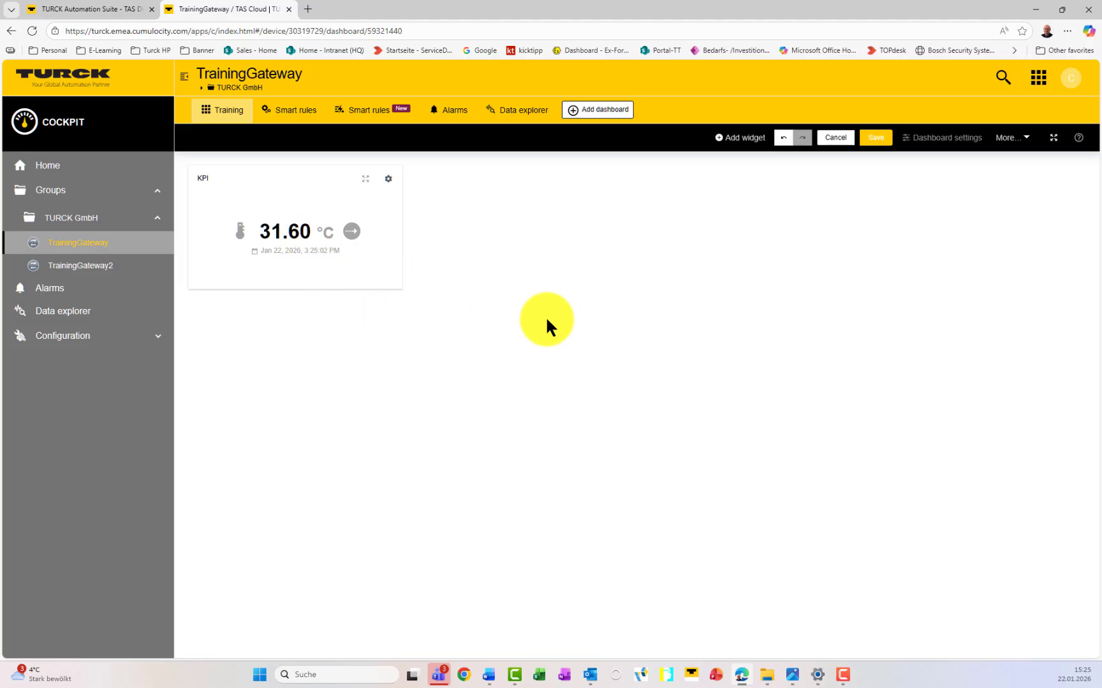
Step: Add a Data points graph widget showing only Measurement Value and Switching Signal
{"action": "left_click", "coordinate": [738, 144]}
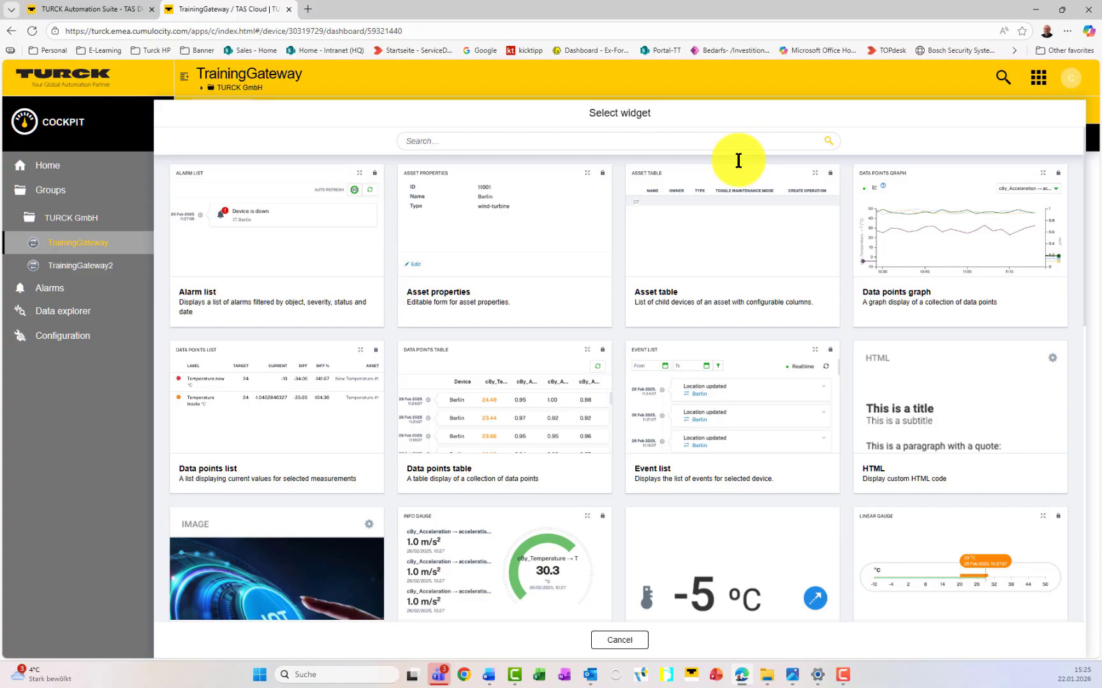
{"action": "left_click", "coordinate": [904, 245]}
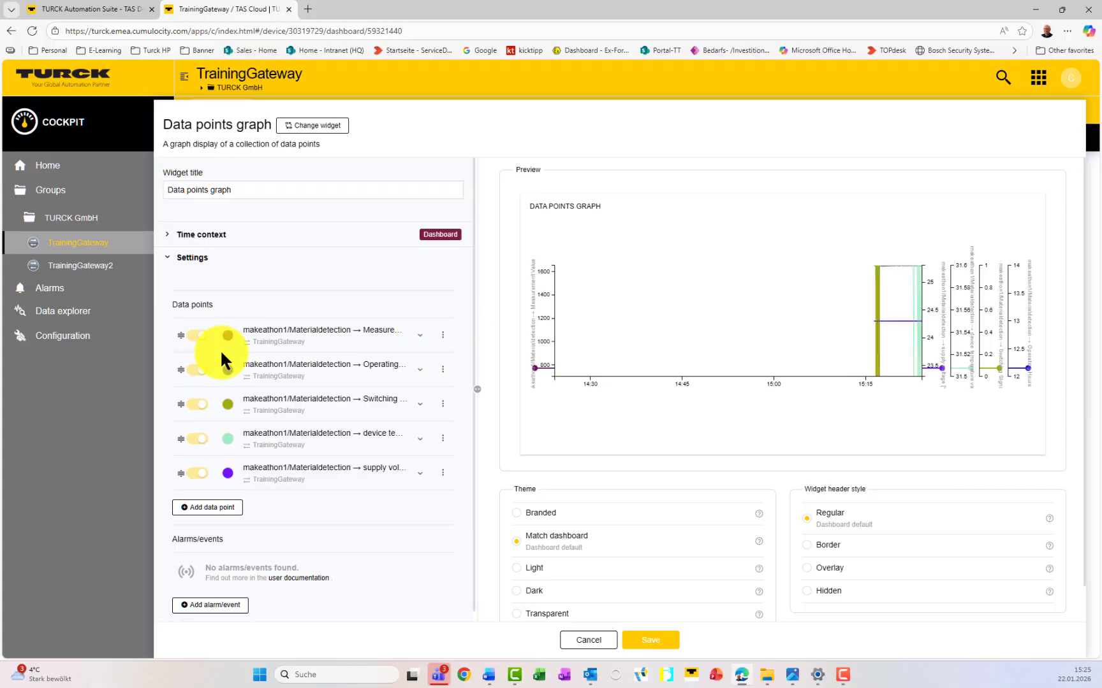
{"action": "left_click", "coordinate": [216, 508]}
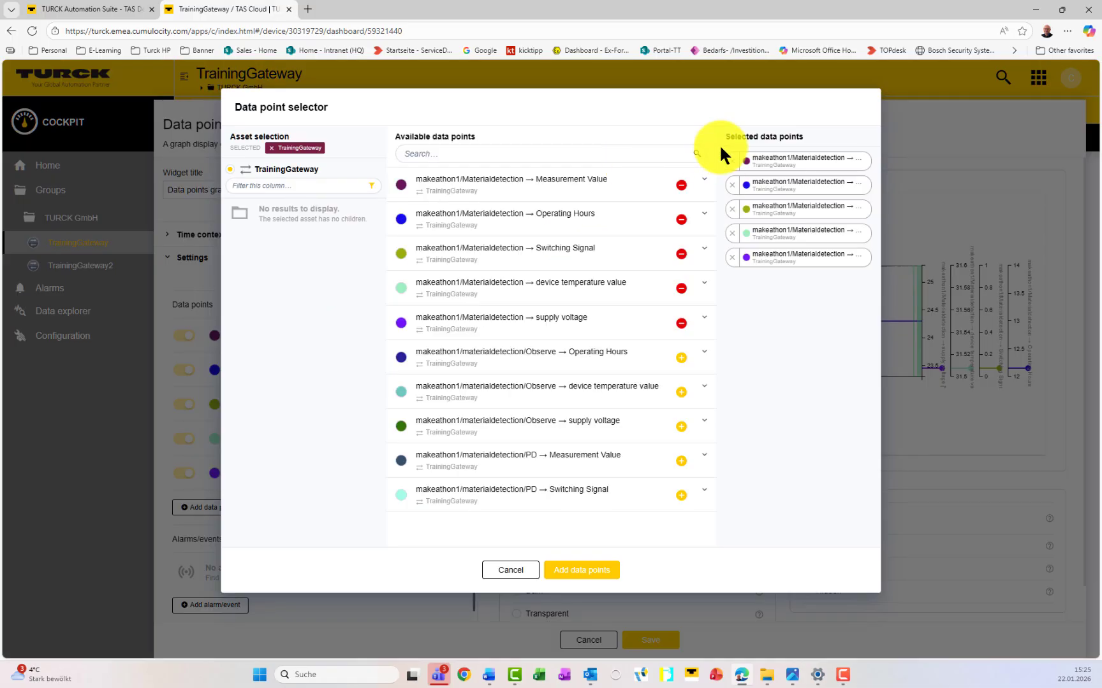
{"action": "left_click", "coordinate": [732, 188]}
{"action": "left_click", "coordinate": [732, 186]}
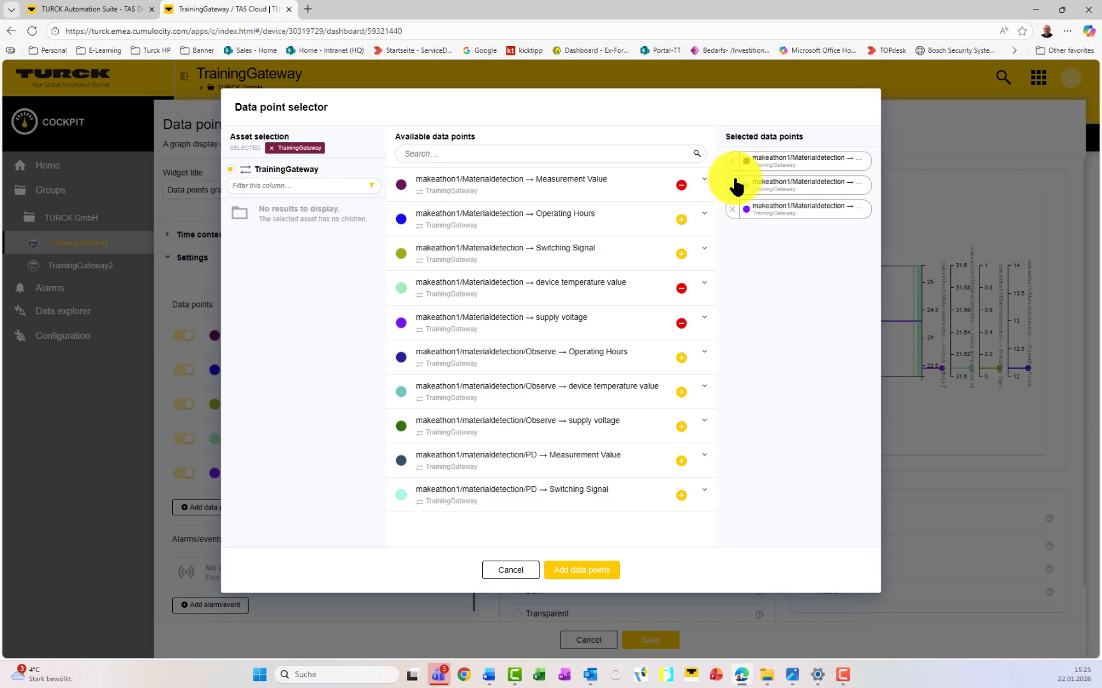
{"action": "left_click", "coordinate": [732, 162]}
{"action": "left_click", "coordinate": [731, 161]}
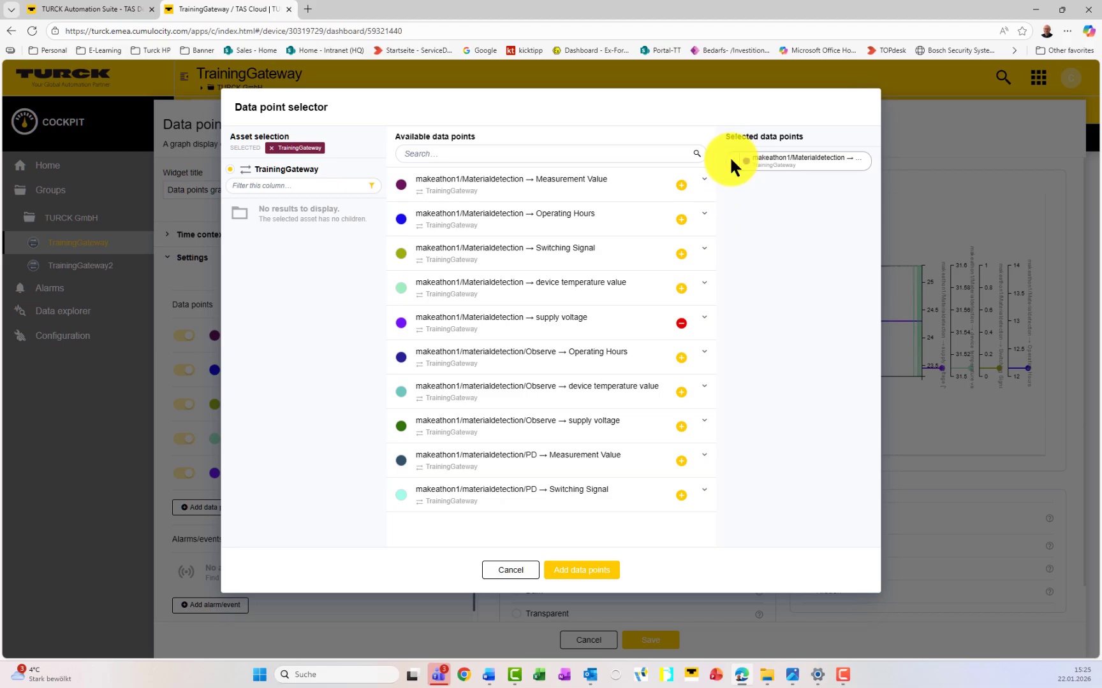
{"action": "left_click", "coordinate": [731, 160]}
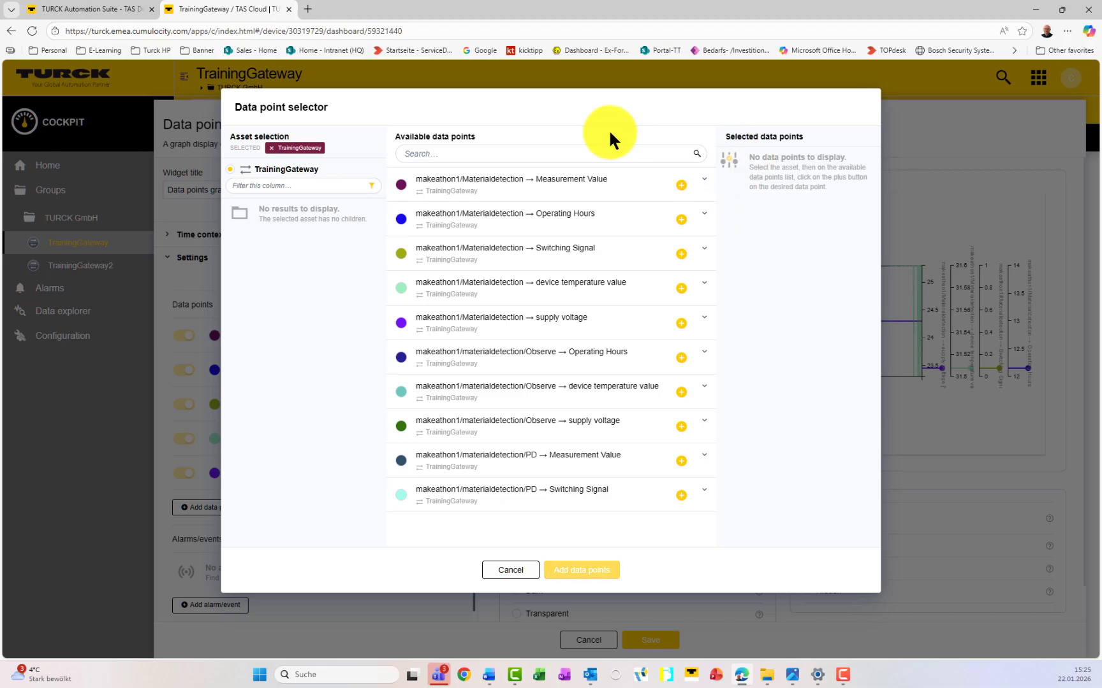
{"action": "left_click", "coordinate": [681, 185]}
{"action": "left_click", "coordinate": [680, 255]}
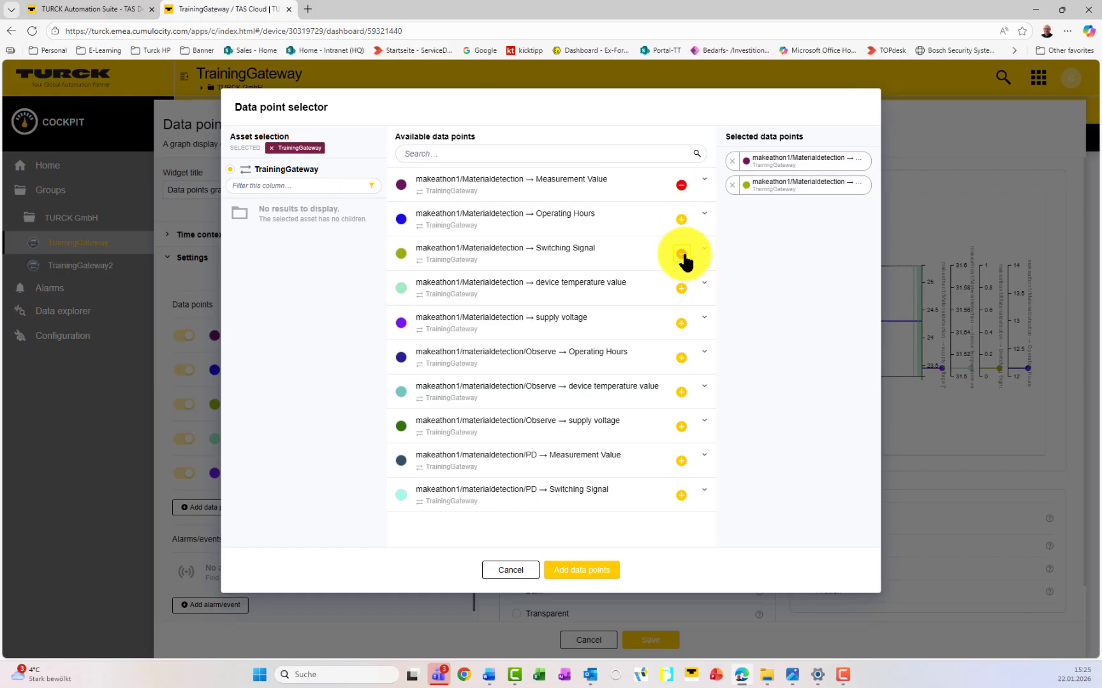
{"action": "left_click", "coordinate": [571, 571]}
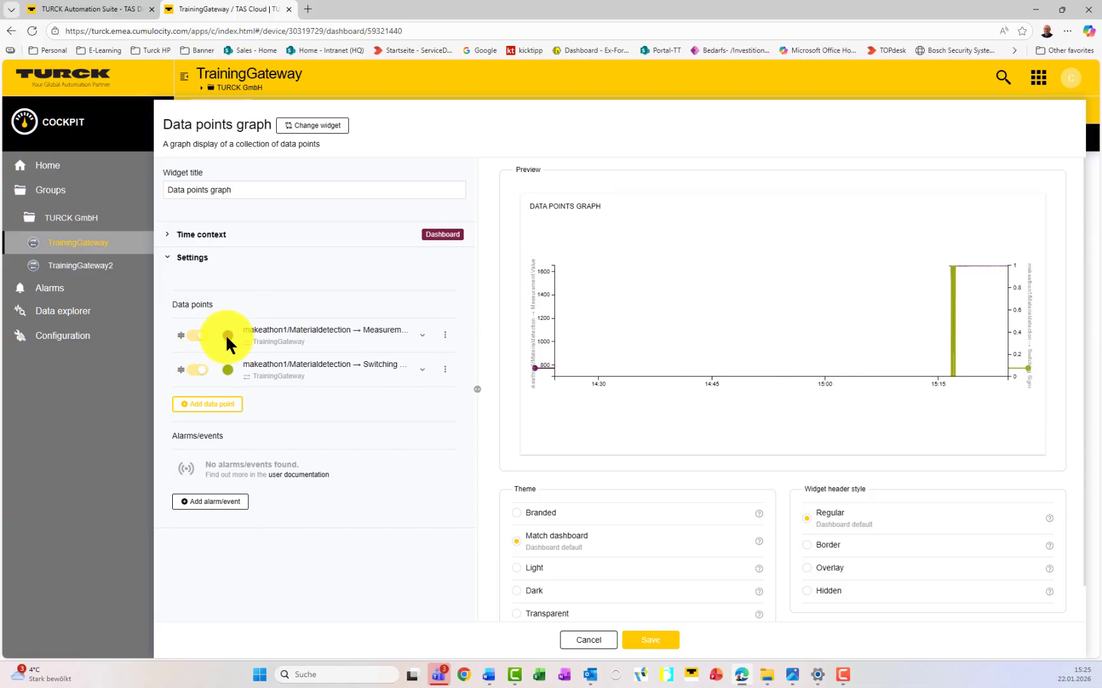
Step: Colour the Measurement Value series red and the Switching Signal series black
{"action": "left_click", "coordinate": [228, 336]}
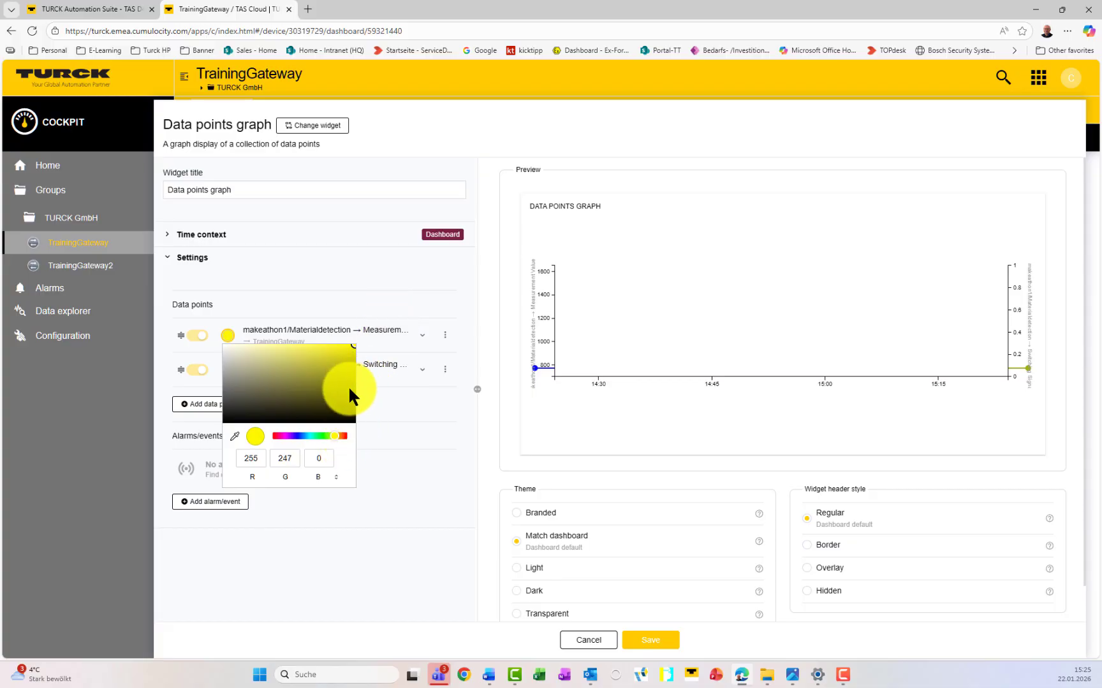
{"action": "left_click", "coordinate": [348, 437]}
{"action": "left_click", "coordinate": [373, 294]}
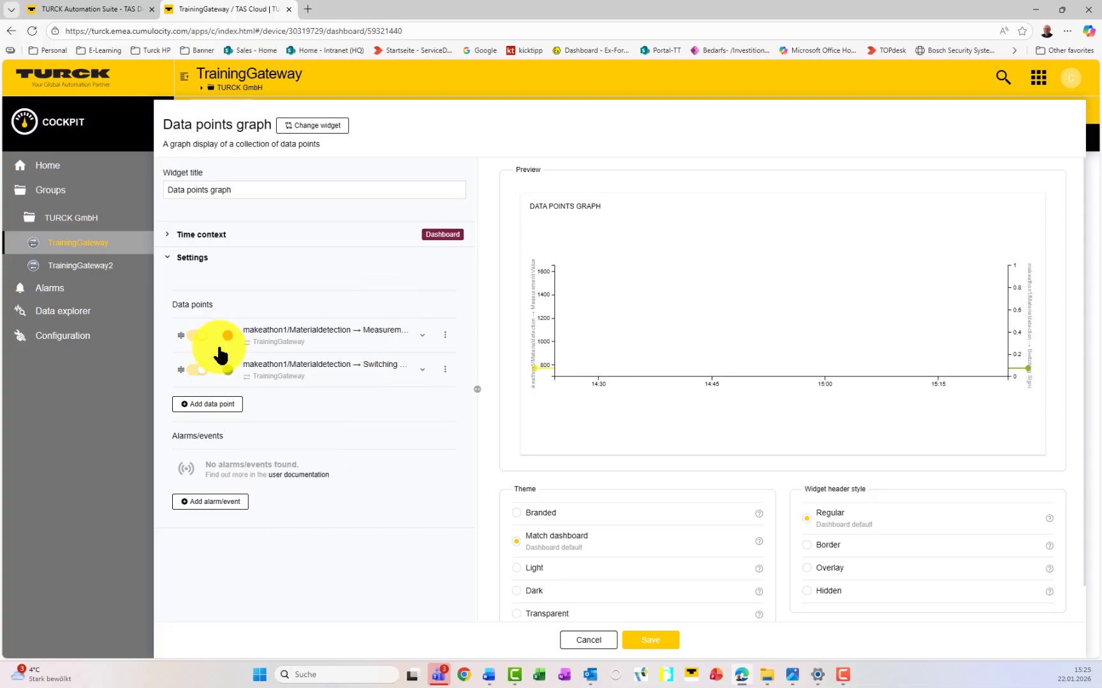
{"action": "left_click", "coordinate": [229, 371]}
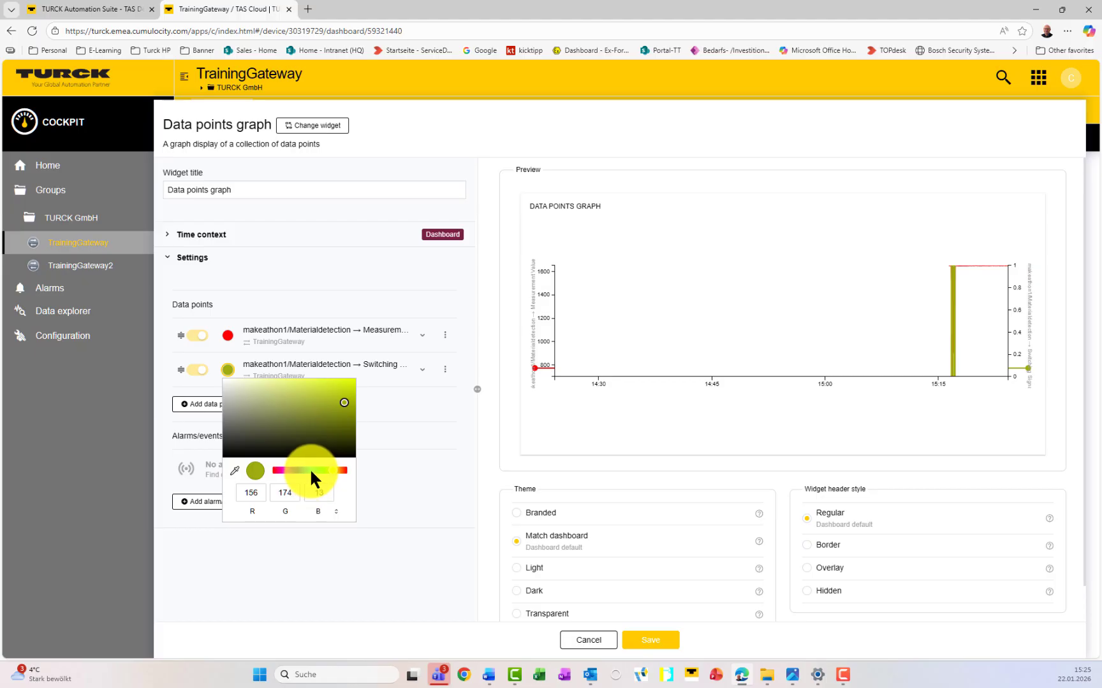
{"action": "mouse_move", "coordinate": [342, 416]}
{"action": "left_mouse_down"}
{"action": "mouse_move", "coordinate": [241, 438]}
{"action": "mouse_move", "coordinate": [185, 481]}
{"action": "left_mouse_up"}
{"action": "left_click", "coordinate": [387, 397]}
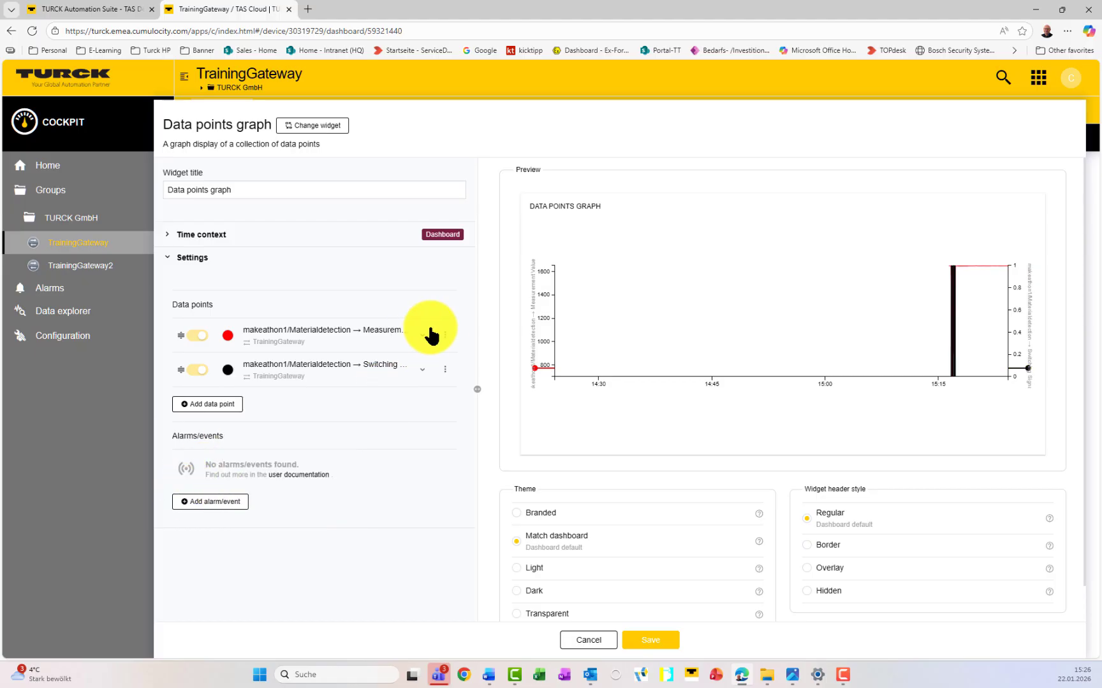
Step: Give the Switching Signal data point a minimum of 0 and a maximum of 1
{"action": "left_click", "coordinate": [422, 371]}
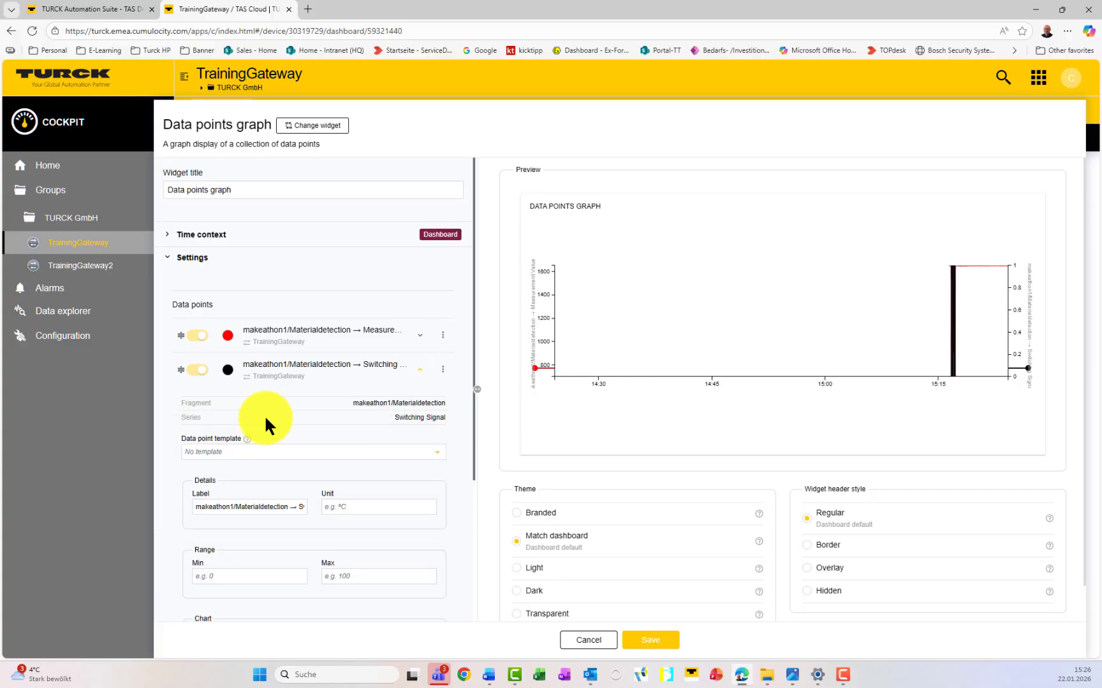
{"action": "scroll", "coordinate": [263, 413], "scroll_direction": "down", "scroll_amount": 2}
{"action": "scroll", "coordinate": [264, 416], "scroll_direction": "down", "scroll_amount": 1}
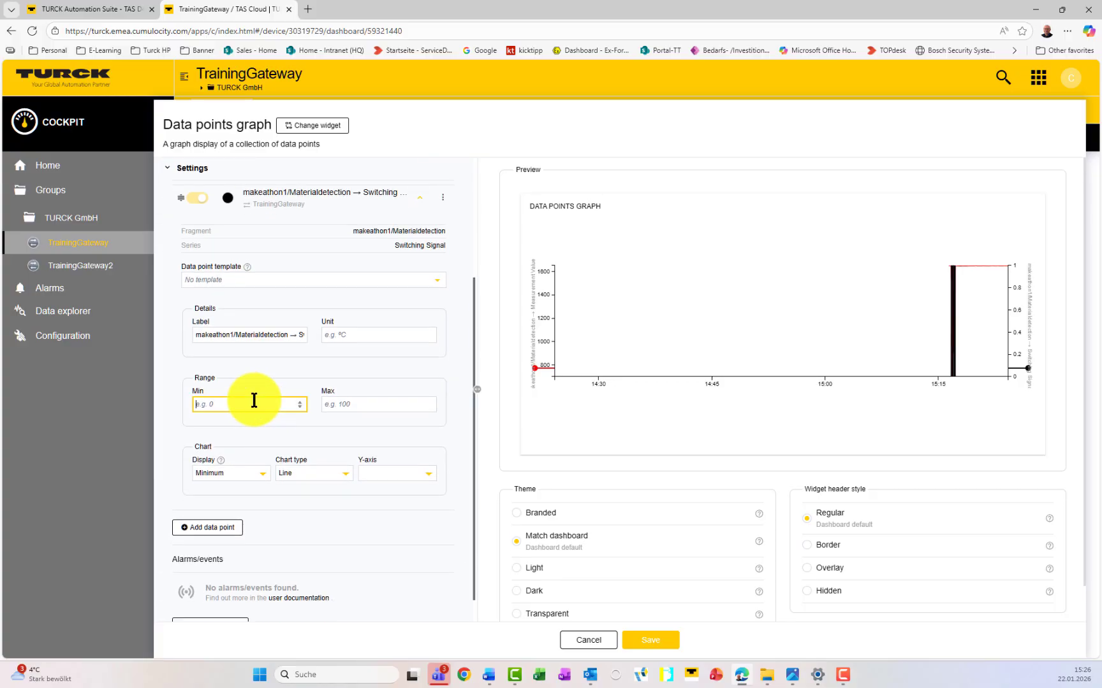
{"action": "type", "text": "0"}
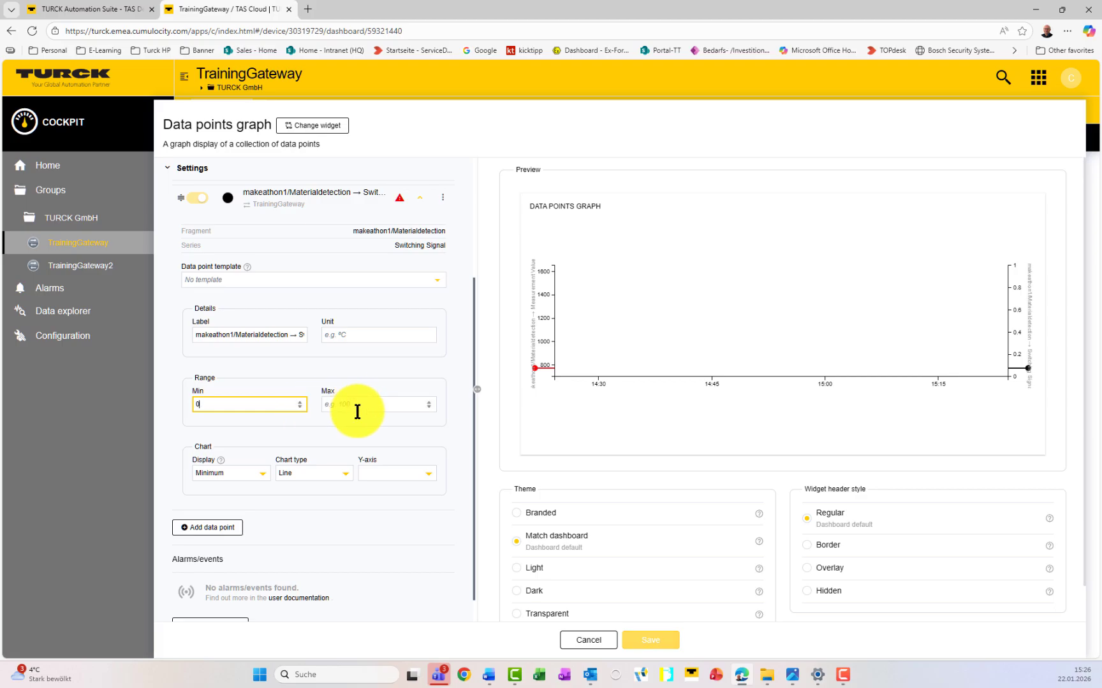
{"action": "left_click", "coordinate": [359, 405]}
{"action": "type", "text": "1"}
{"action": "left_click", "coordinate": [359, 361]}
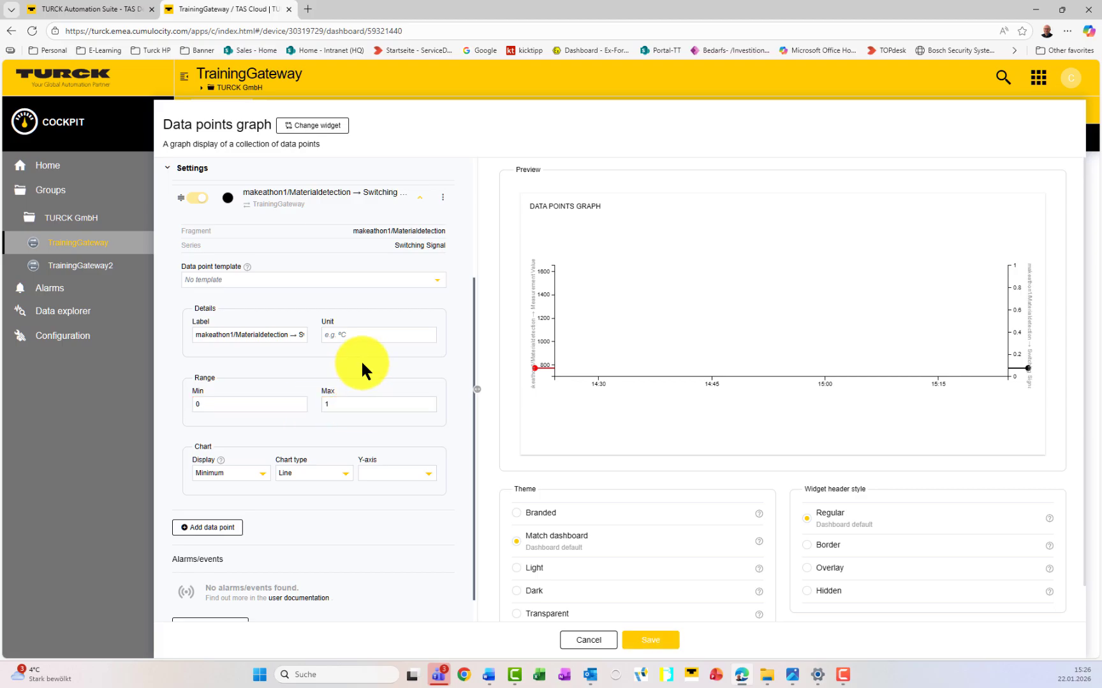
Step: Set the Switching Signal chart type to Step after, briefly comparing a Line chart in the preview
{"action": "left_click", "coordinate": [324, 473]}
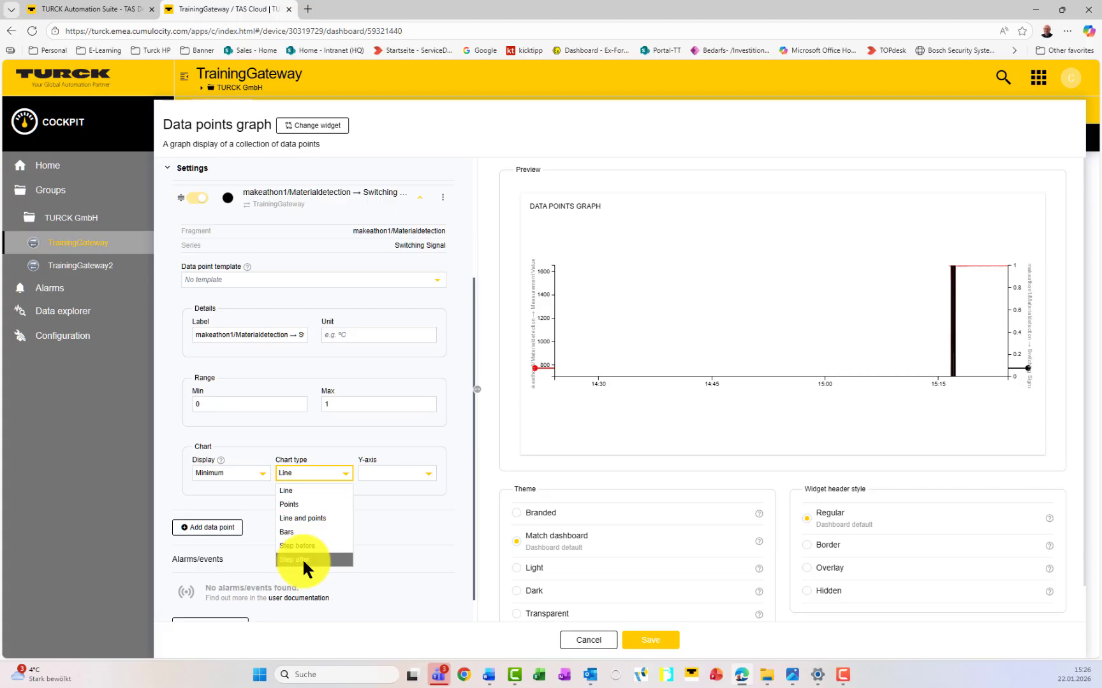
{"action": "left_click", "coordinate": [302, 560]}
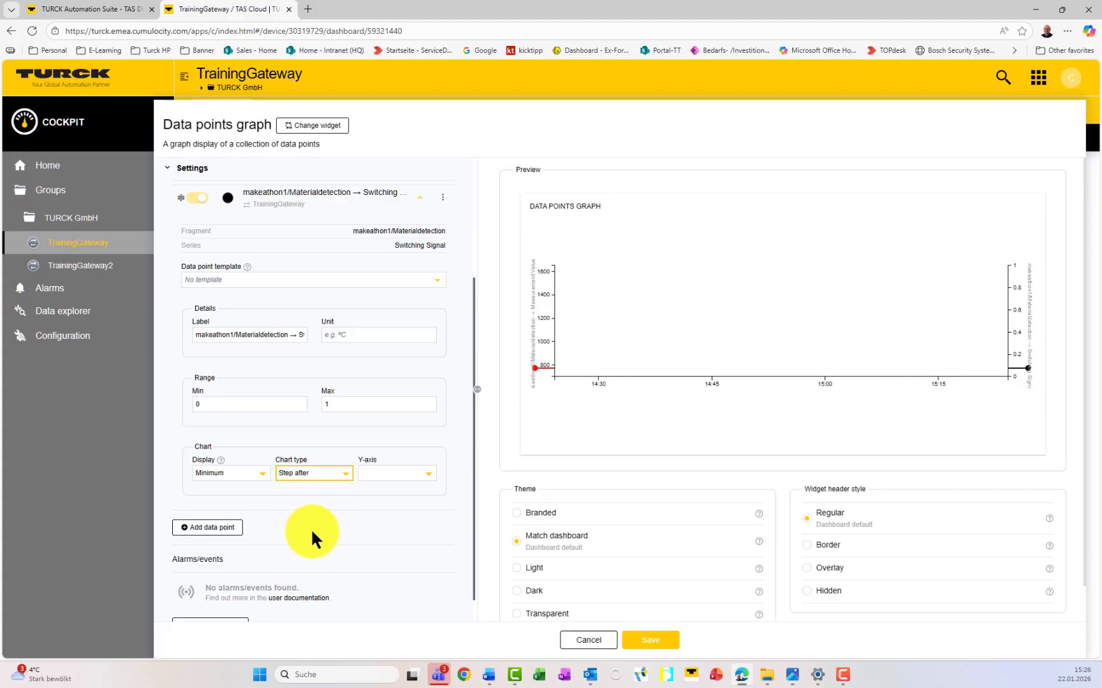
{"action": "mouse_move", "coordinate": [956, 321]}
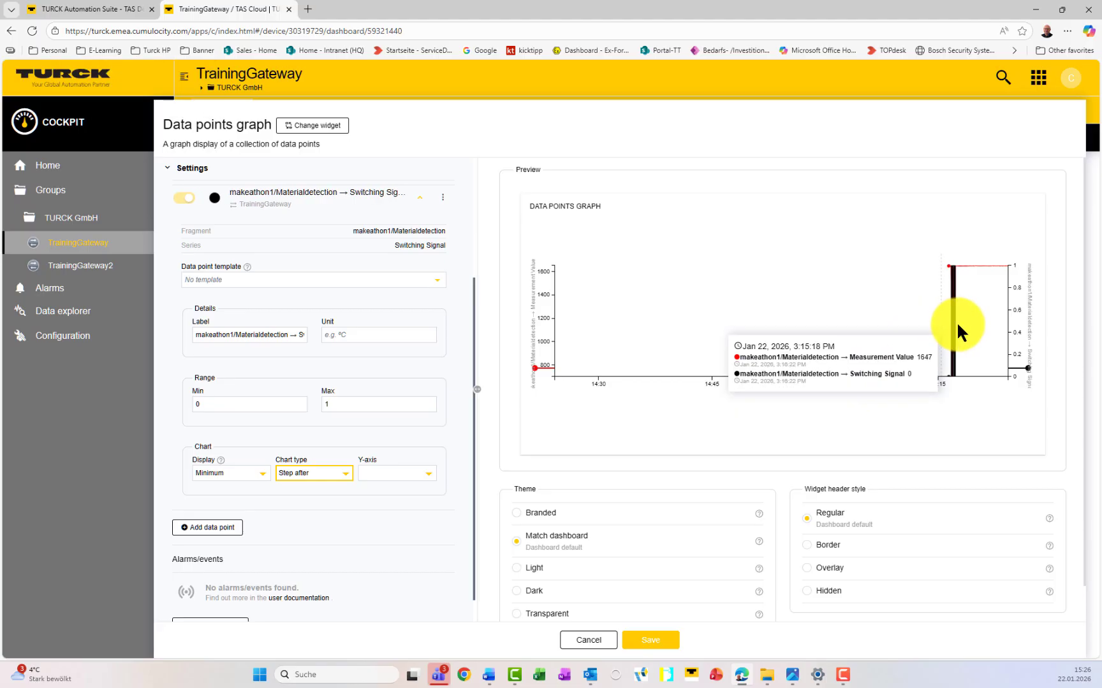
{"action": "left_click_drag", "start_coordinate": [966, 329], "coordinate": [965, 329]}
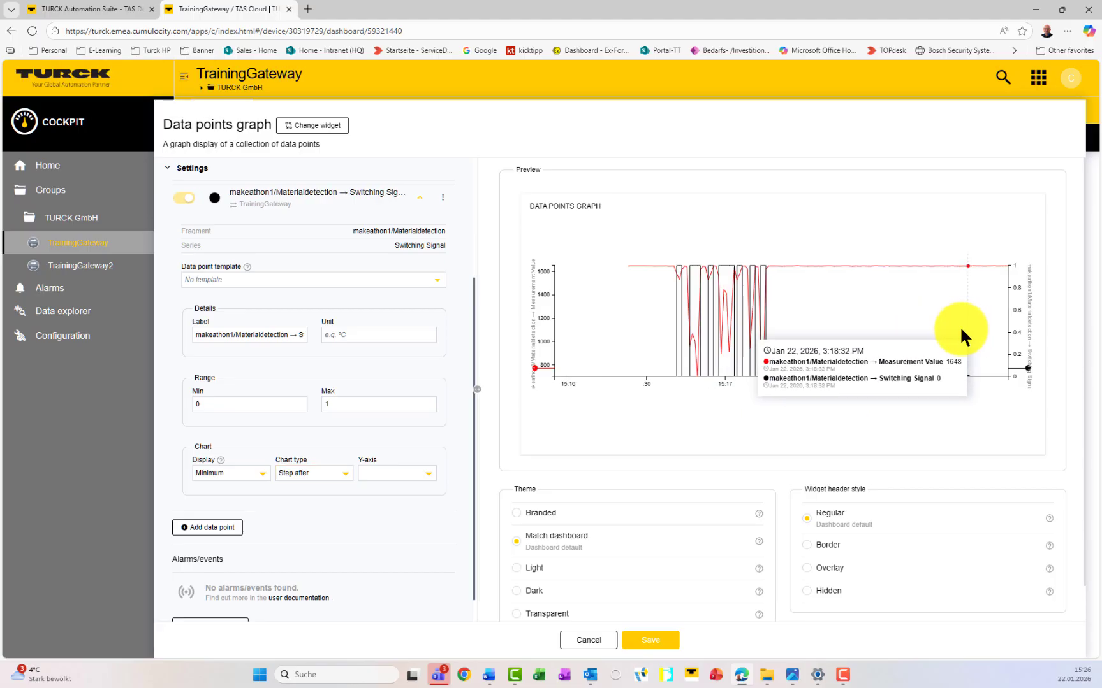
{"action": "left_click_drag", "start_coordinate": [721, 322], "coordinate": [791, 316]}
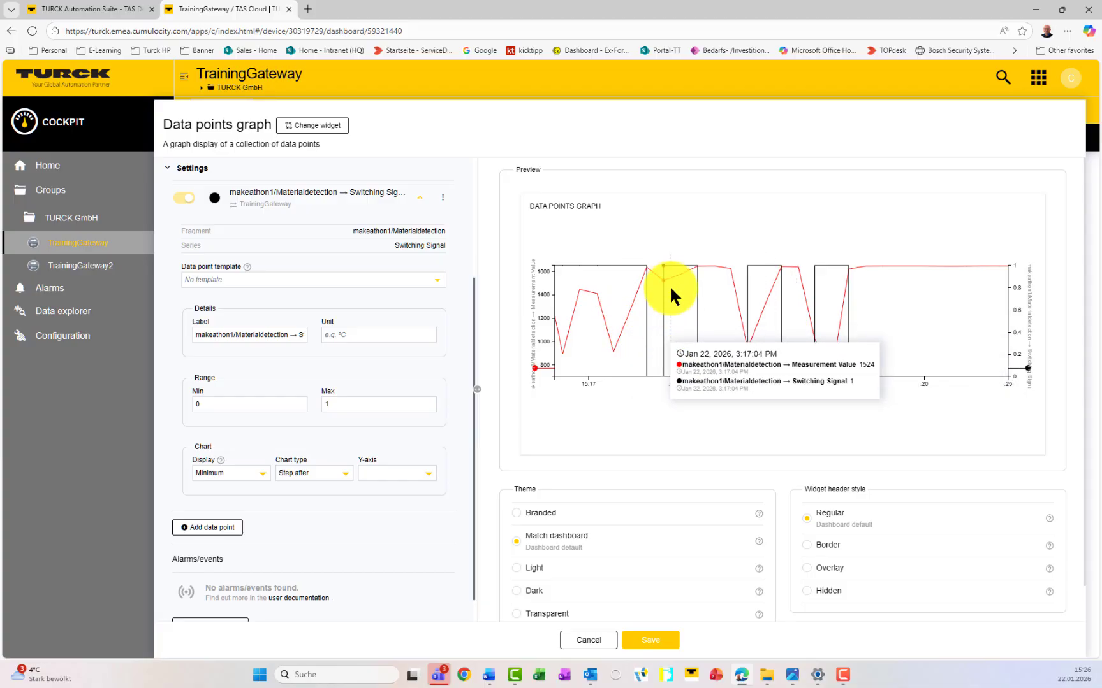
{"action": "left_click", "coordinate": [334, 474]}
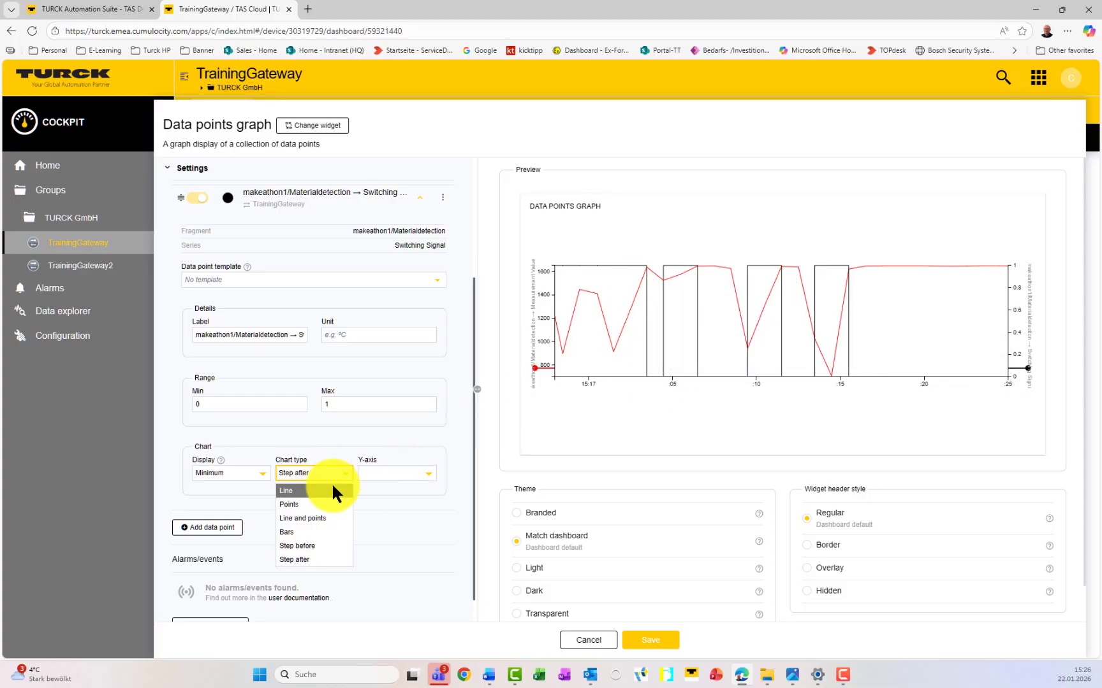
{"action": "left_click", "coordinate": [331, 490]}
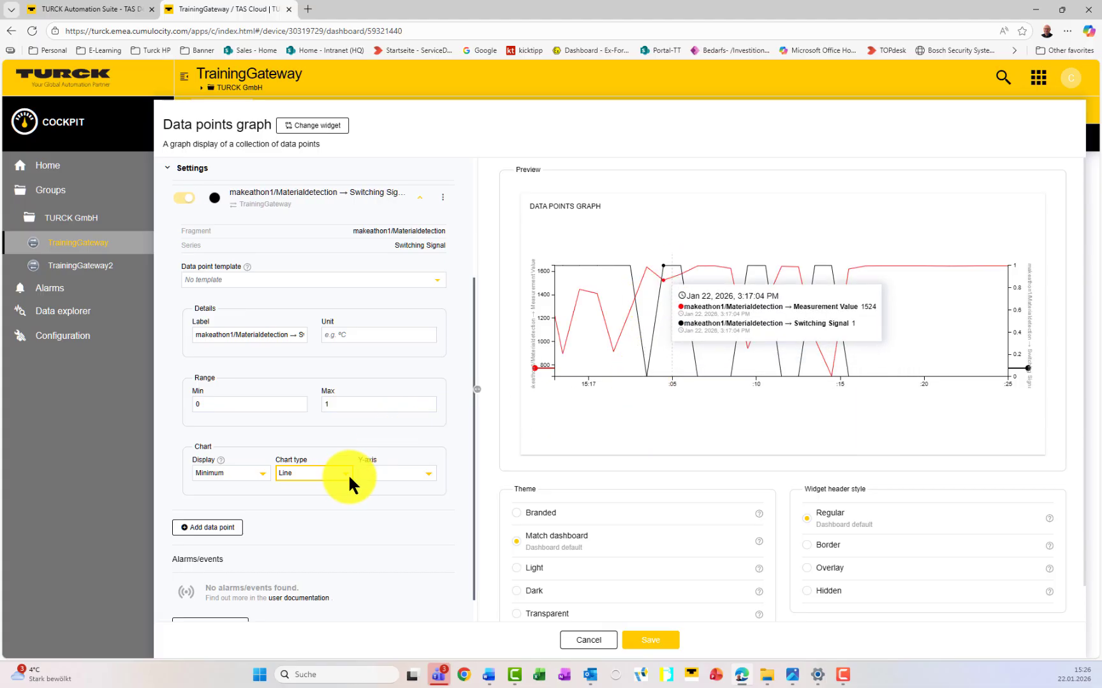
{"action": "left_click", "coordinate": [323, 472]}
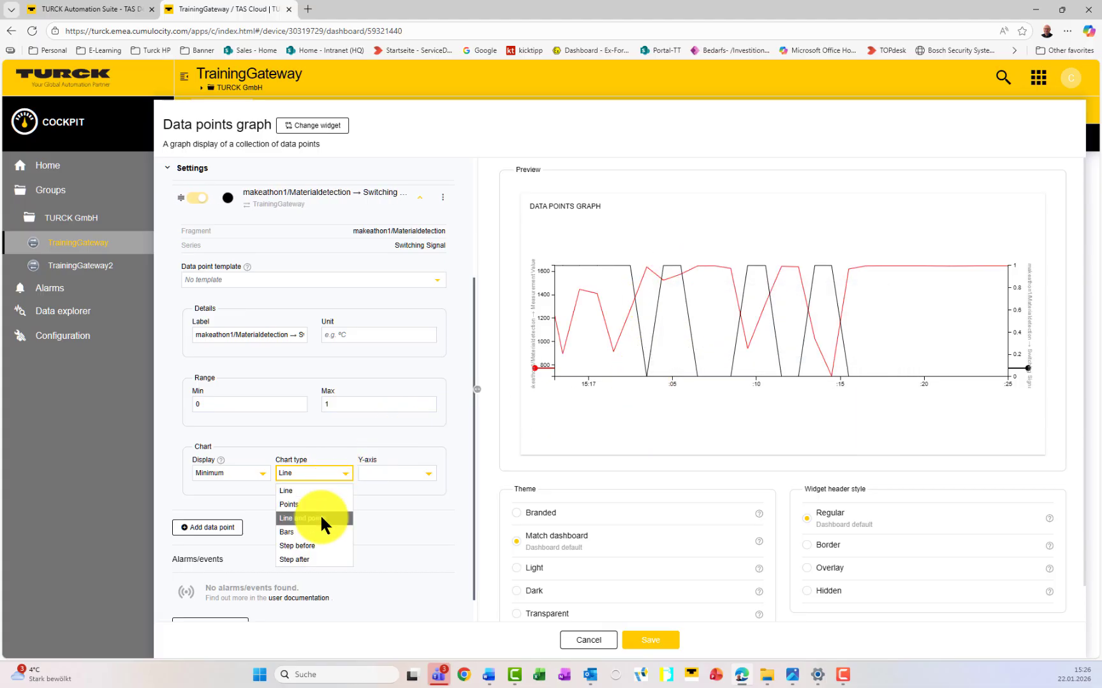
{"action": "left_click", "coordinate": [306, 556]}
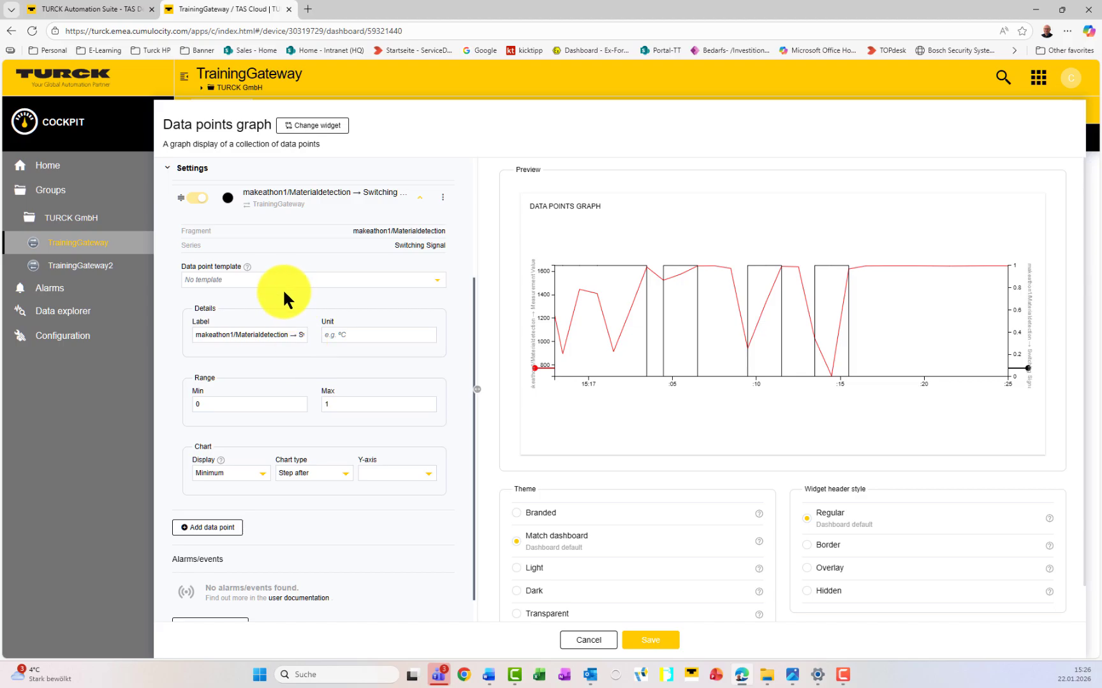
{"action": "scroll", "coordinate": [287, 313], "scroll_direction": "up", "scroll_amount": 3}
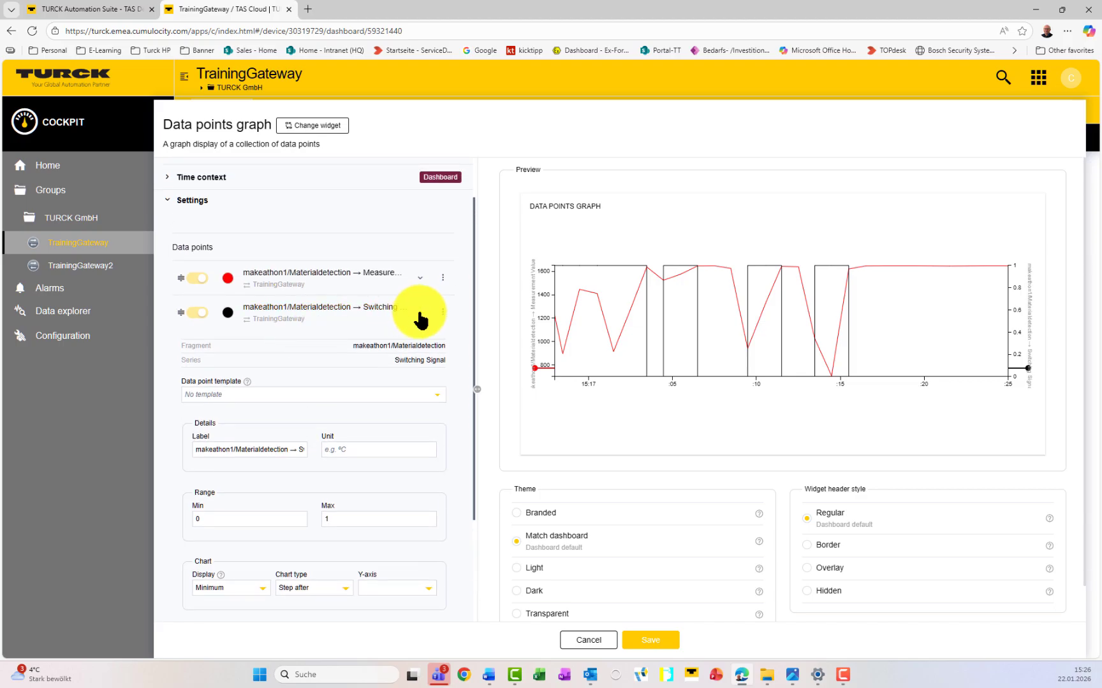
Step: Collapse Switching Signal and trim the measurement data point's label to 'Measurement Value'
{"action": "left_click", "coordinate": [421, 313]}
{"action": "left_click", "coordinate": [427, 343]}
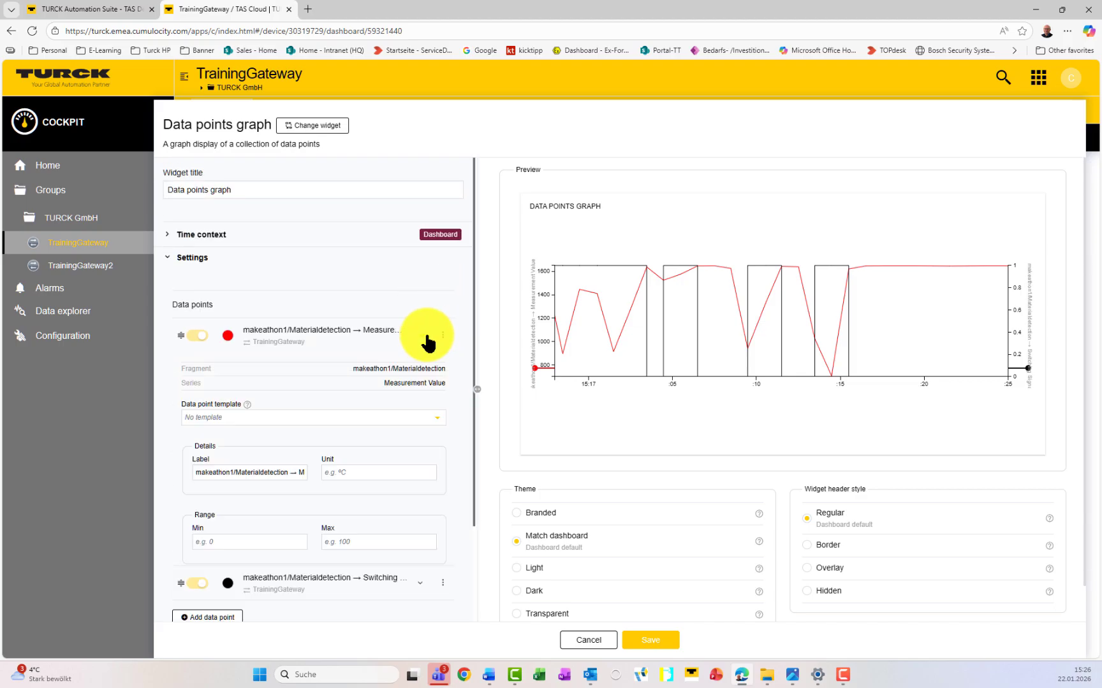
{"action": "scroll", "coordinate": [306, 408], "scroll_direction": "down", "scroll_amount": 1}
{"action": "left_click_drag", "start_coordinate": [297, 418], "coordinate": [181, 418]}
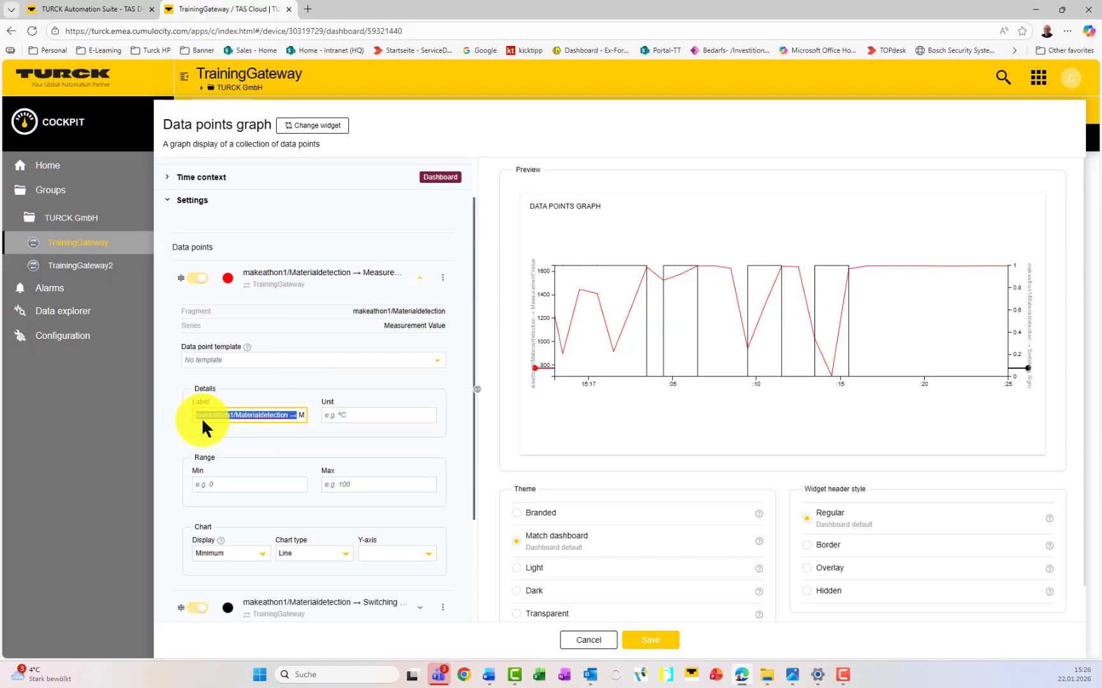
{"action": "key", "text": "BackSpace"}
{"action": "left_click", "coordinate": [327, 385]}
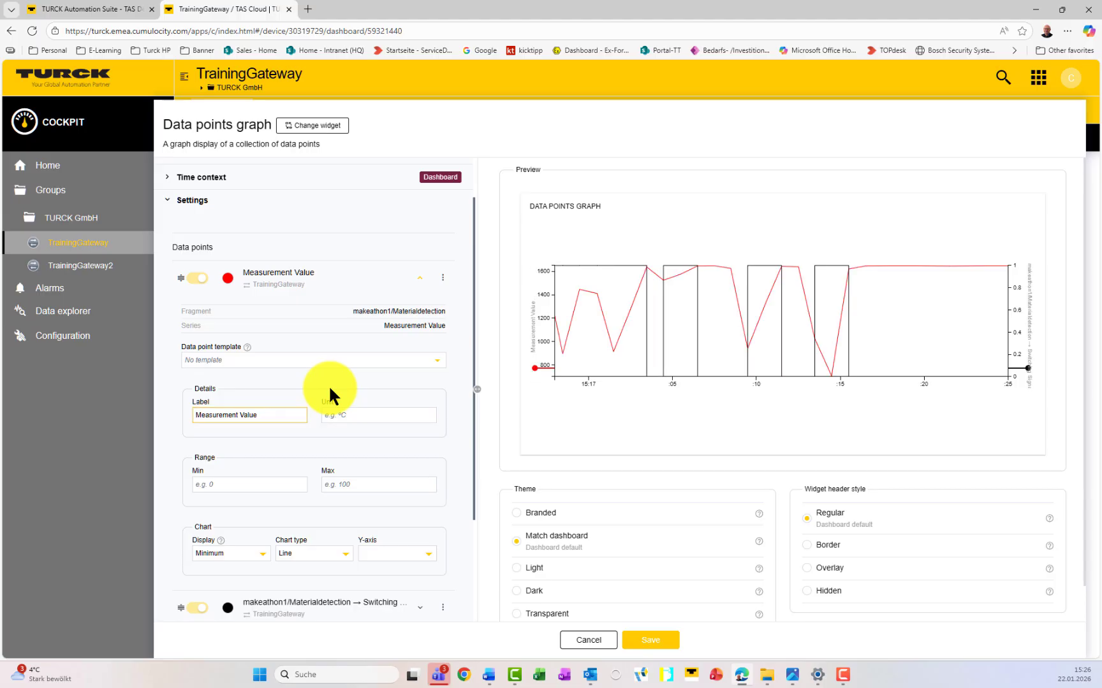
Step: Set Measurement Value's range to 0–1900 and save the data points graph widget
{"action": "scroll", "coordinate": [300, 427], "scroll_direction": "down", "scroll_amount": 1}
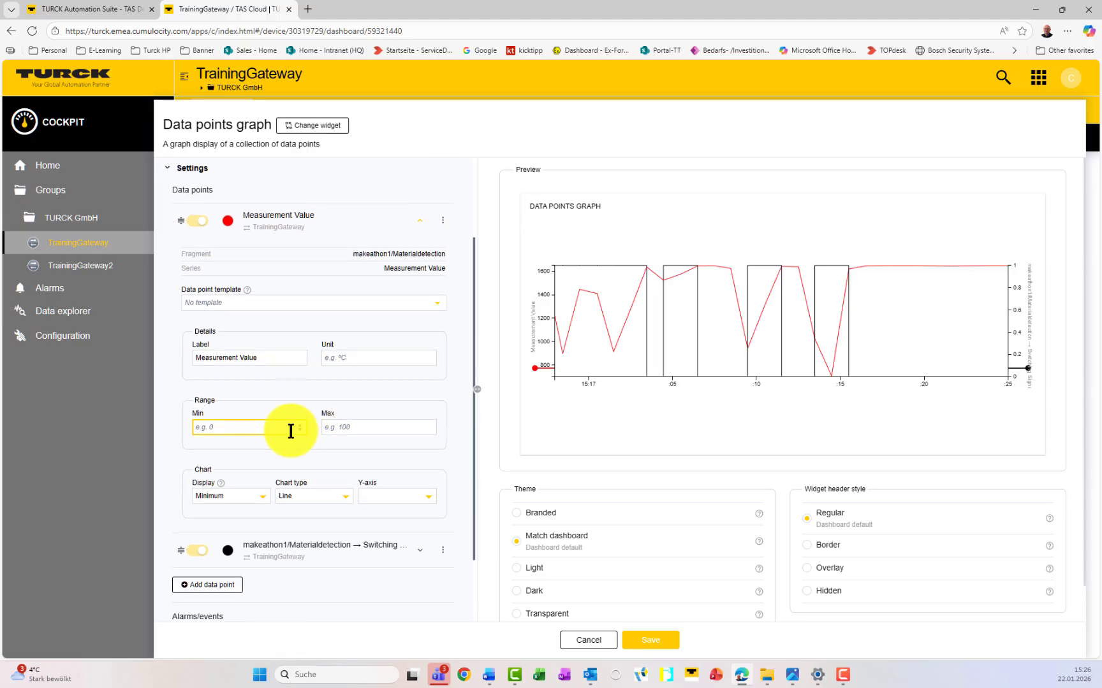
{"action": "type", "text": "0"}
{"action": "left_click", "coordinate": [394, 426]}
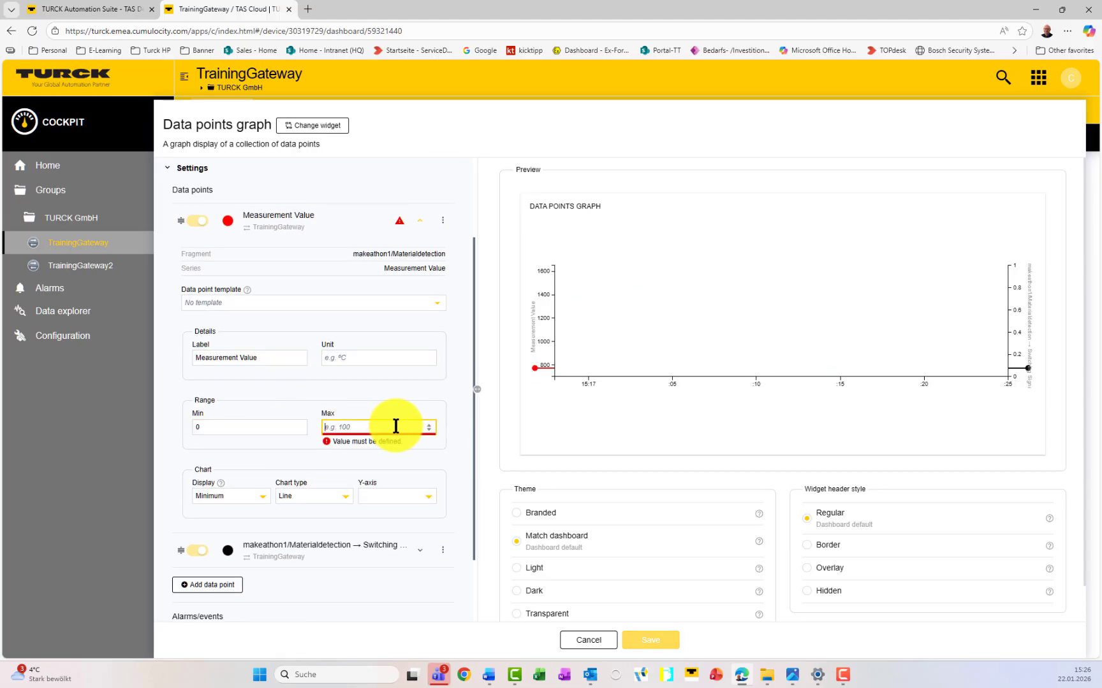
{"action": "type", "text": "1"}
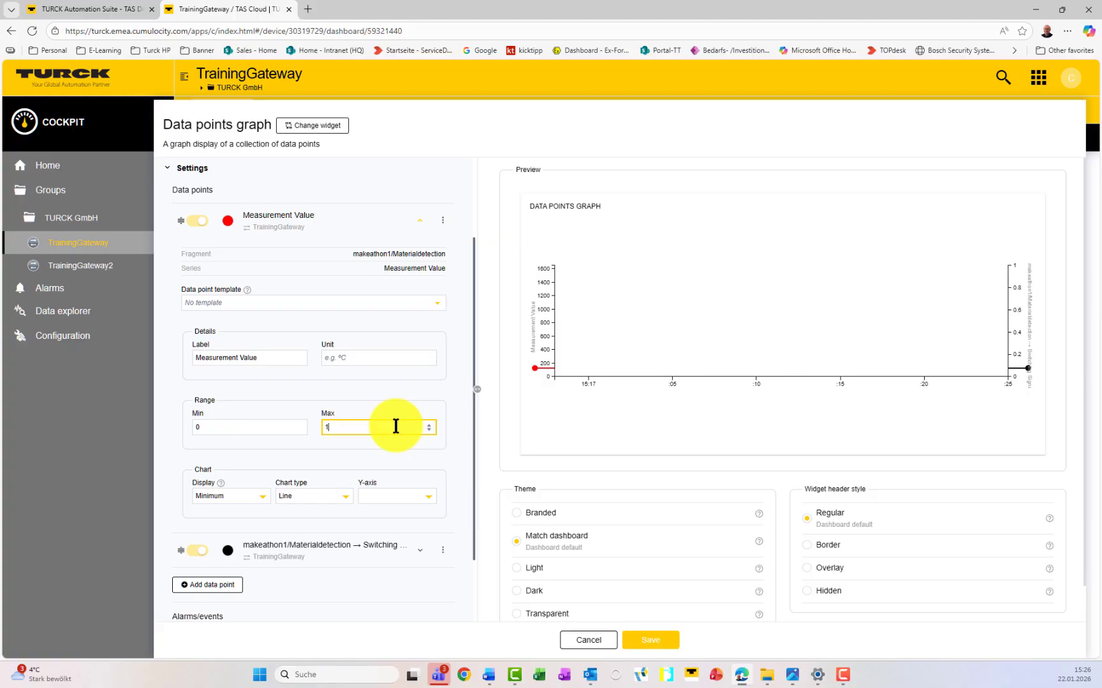
{"action": "type", "text": "900"}
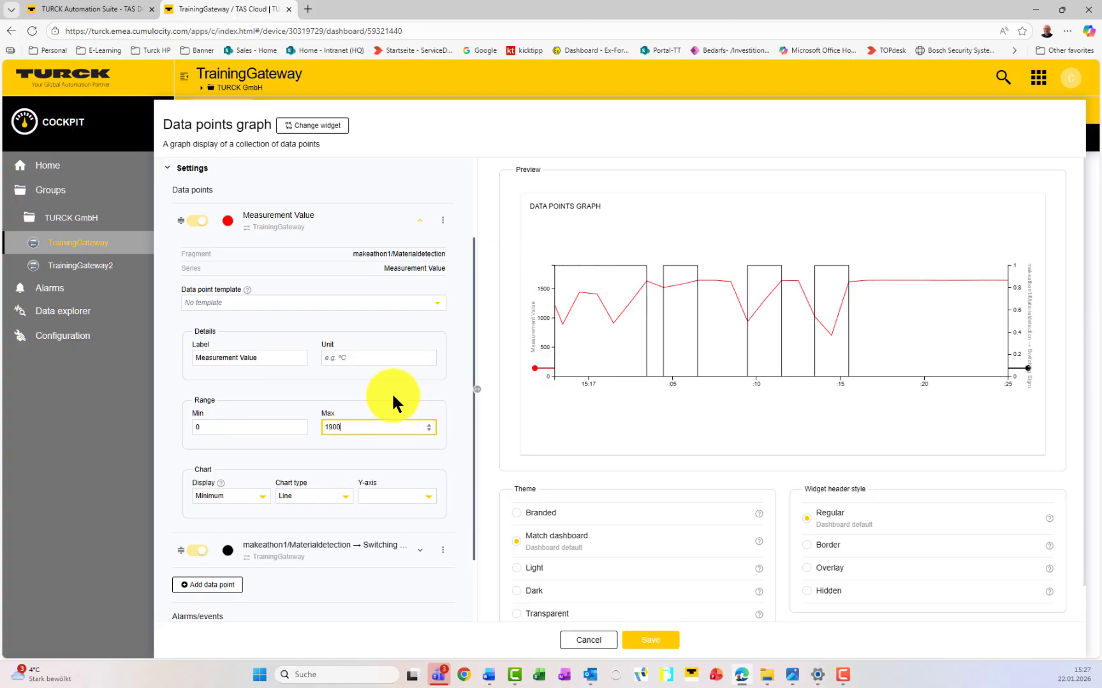
{"action": "left_click", "coordinate": [392, 393]}
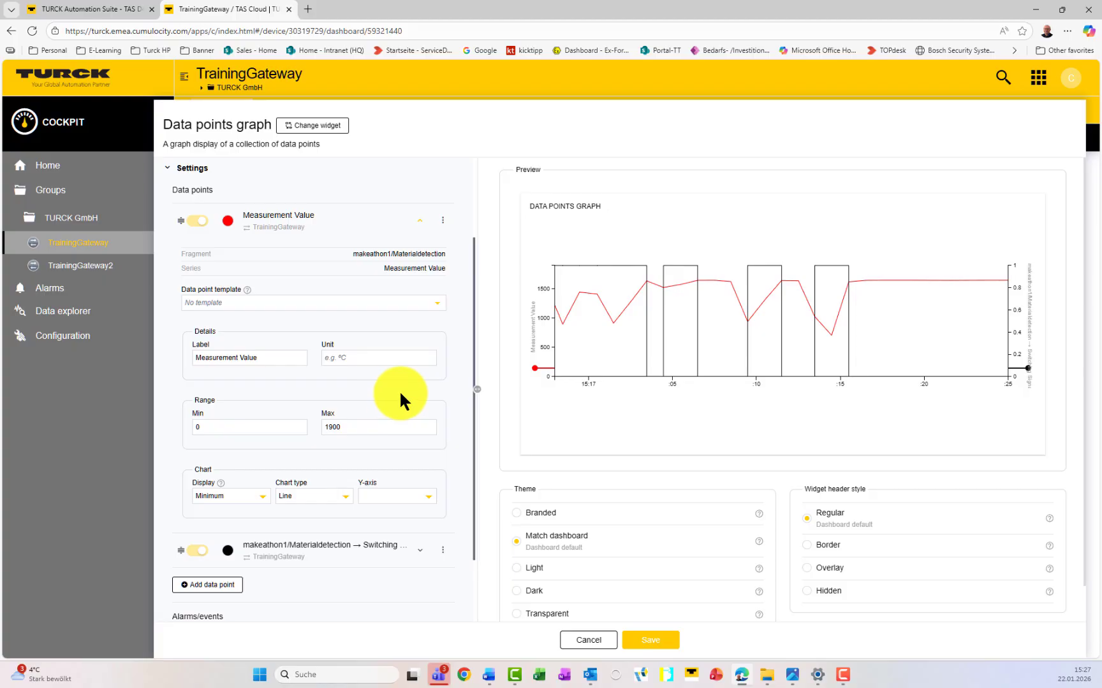
{"action": "left_click", "coordinate": [658, 645]}
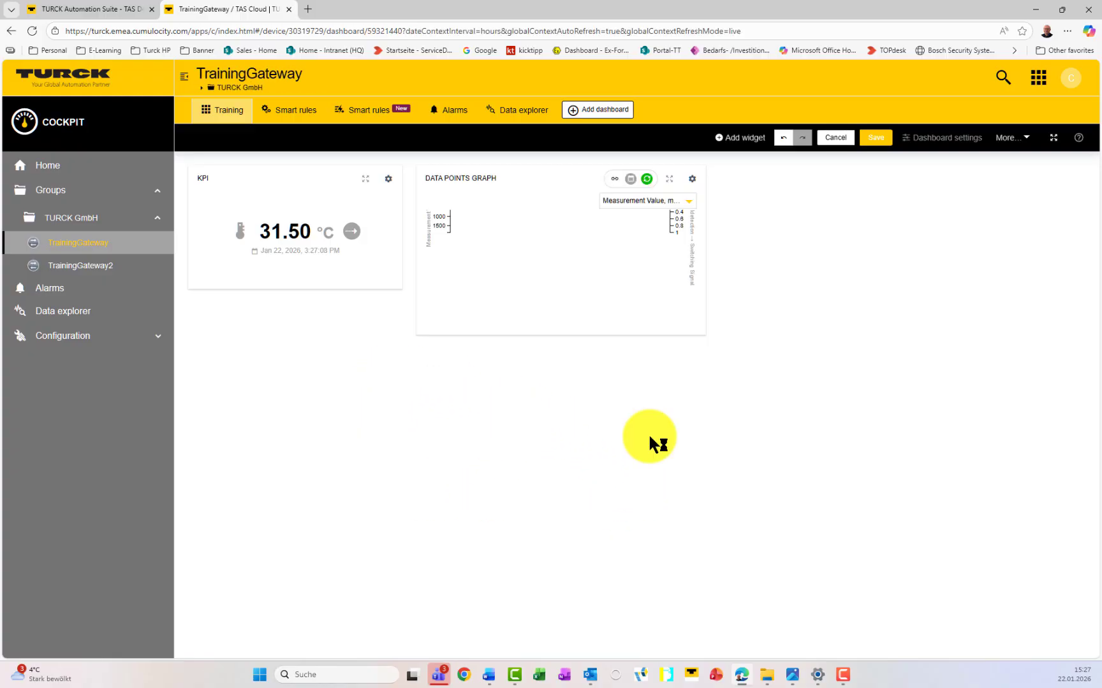
Step: Enlarge the graph widget, save the layout, and set the dashboard time range to the last minute
{"action": "left_click_drag", "start_coordinate": [696, 328], "coordinate": [878, 447]}
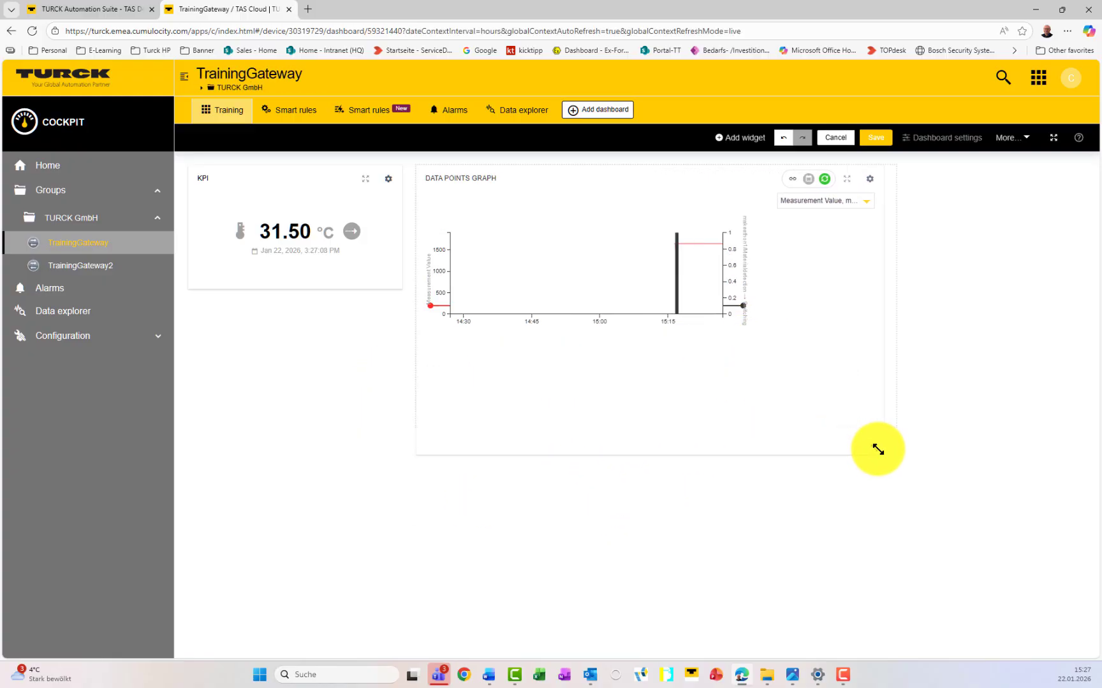
{"action": "left_click", "coordinate": [880, 138]}
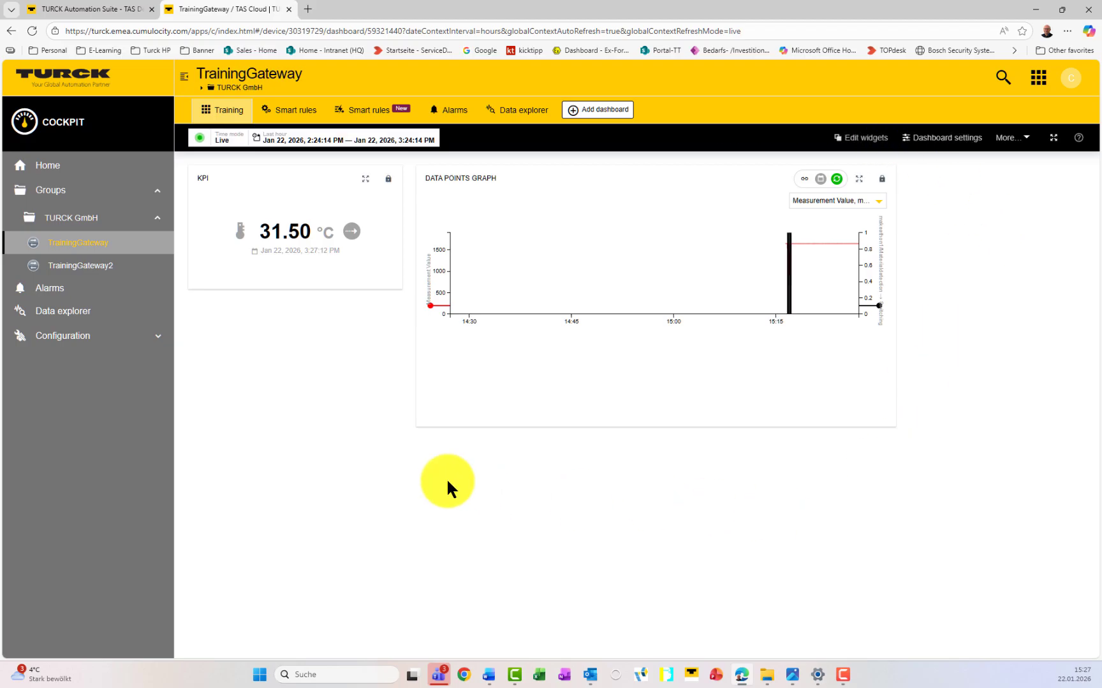
{"action": "left_click", "coordinate": [199, 138]}
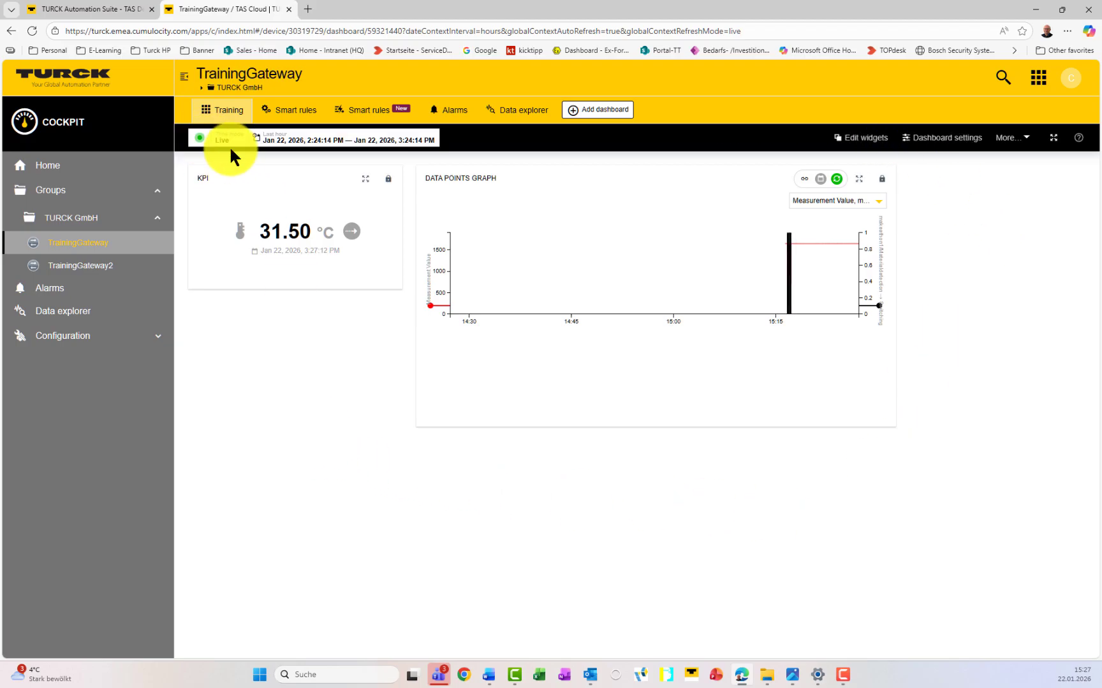
{"action": "left_click", "coordinate": [298, 141]}
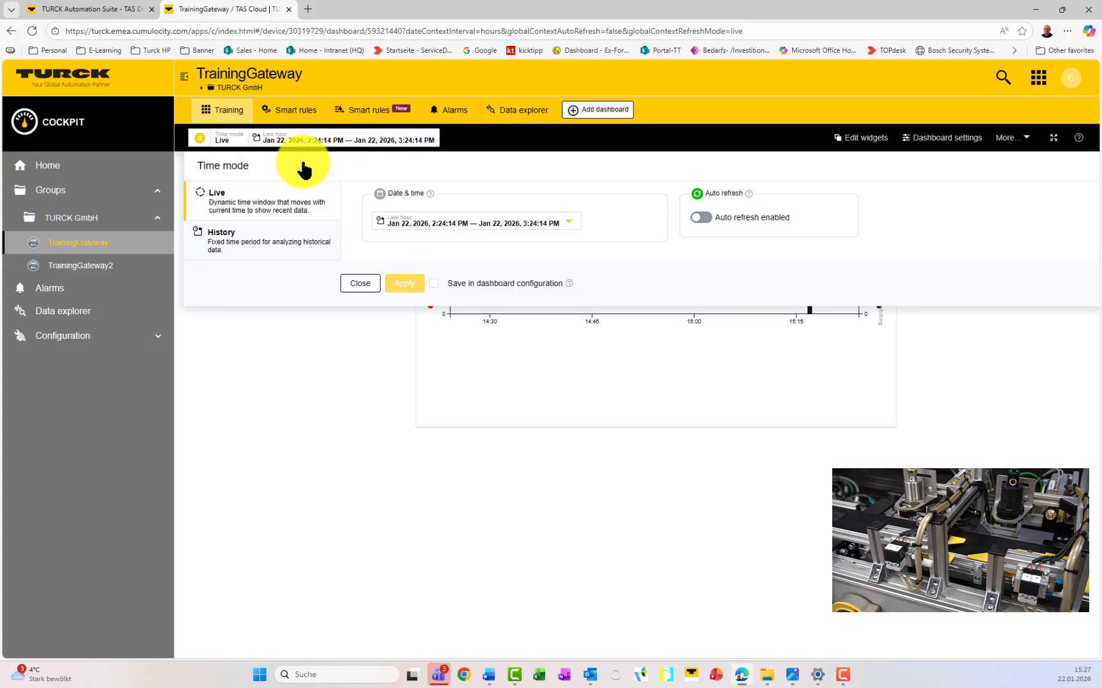
{"action": "left_click", "coordinate": [462, 220]}
{"action": "left_click", "coordinate": [413, 242]}
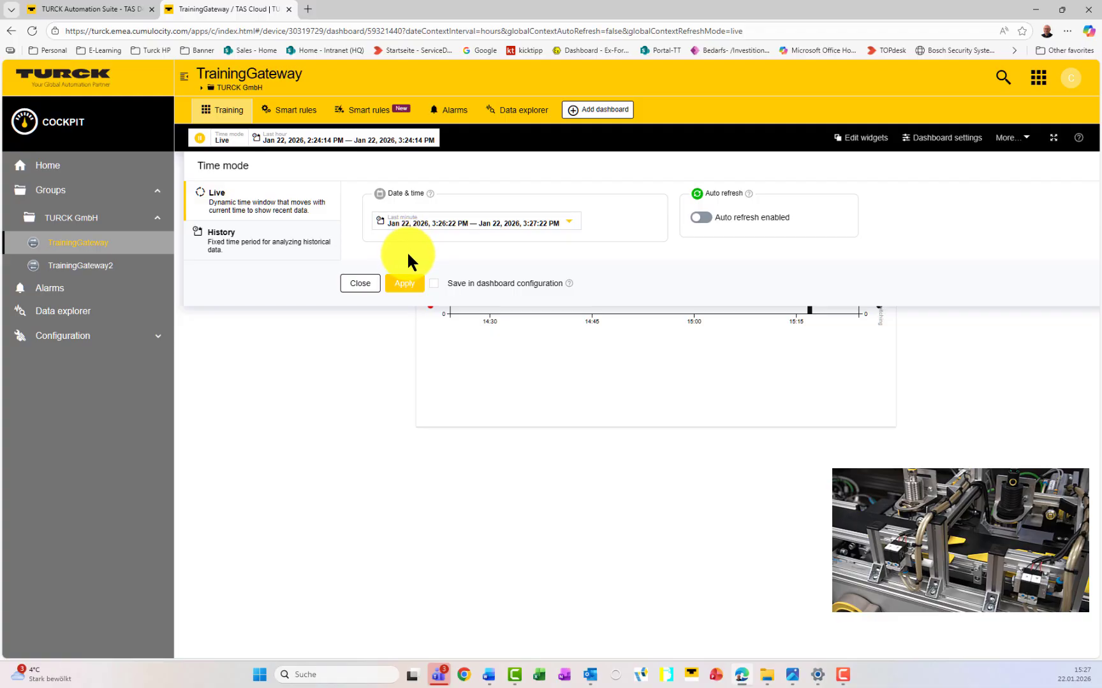
{"action": "left_click", "coordinate": [405, 287]}
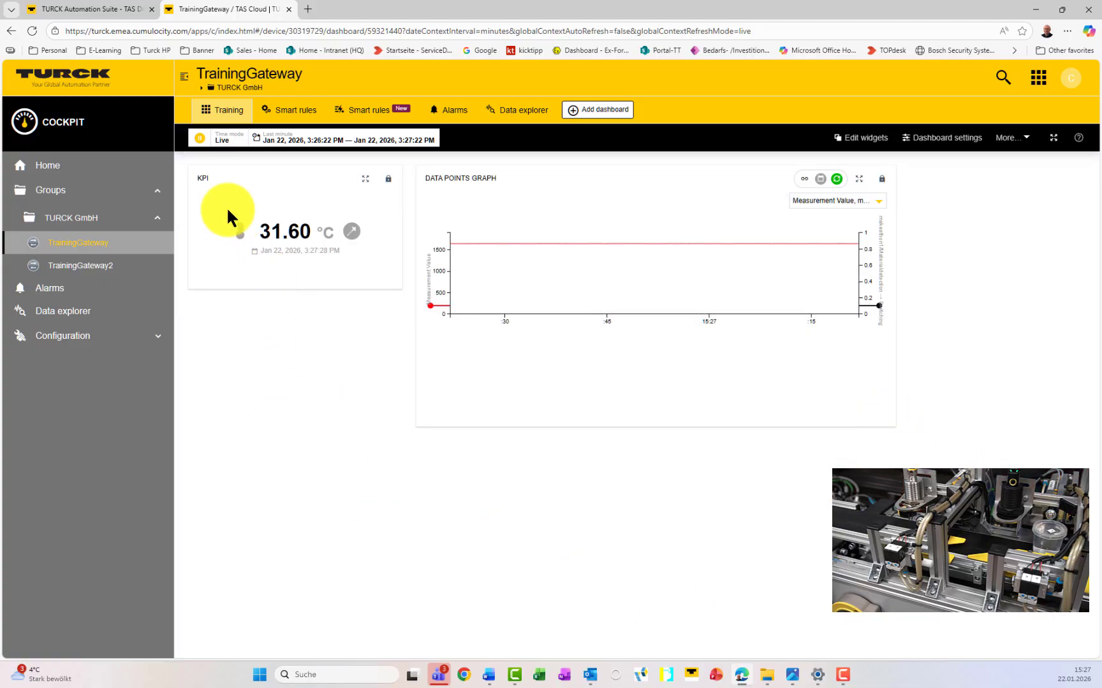
Step: Turn on Live mode, view the graph full screen, reload the page, and restart Live mode
{"action": "left_click", "coordinate": [196, 141]}
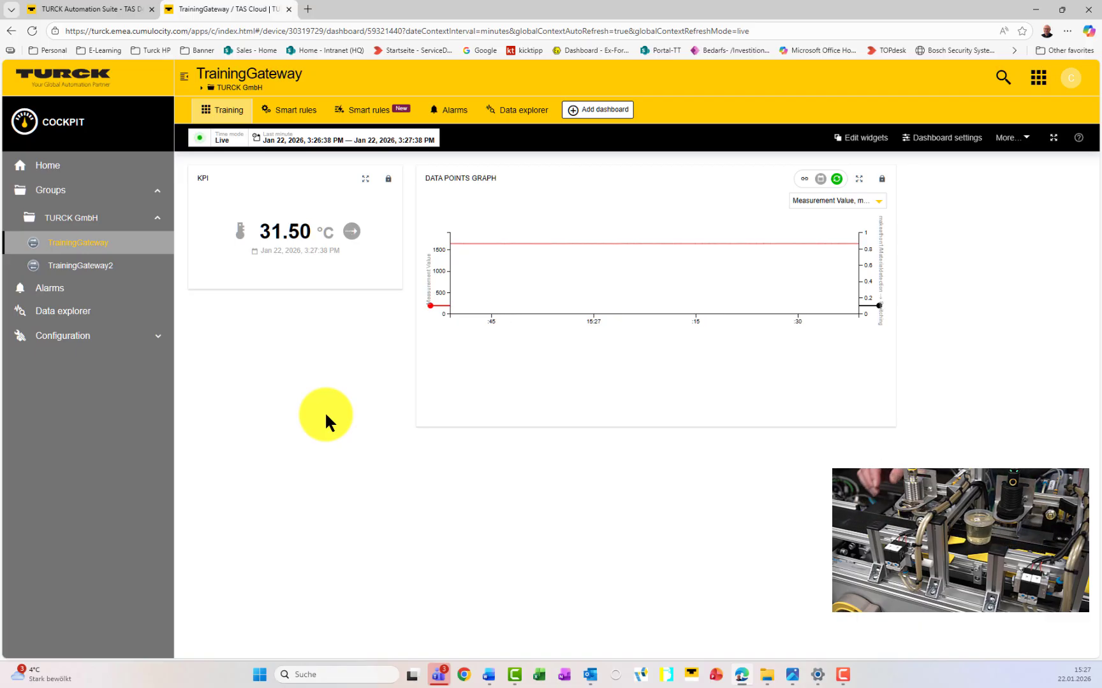
{"action": "left_click", "coordinate": [862, 179]}
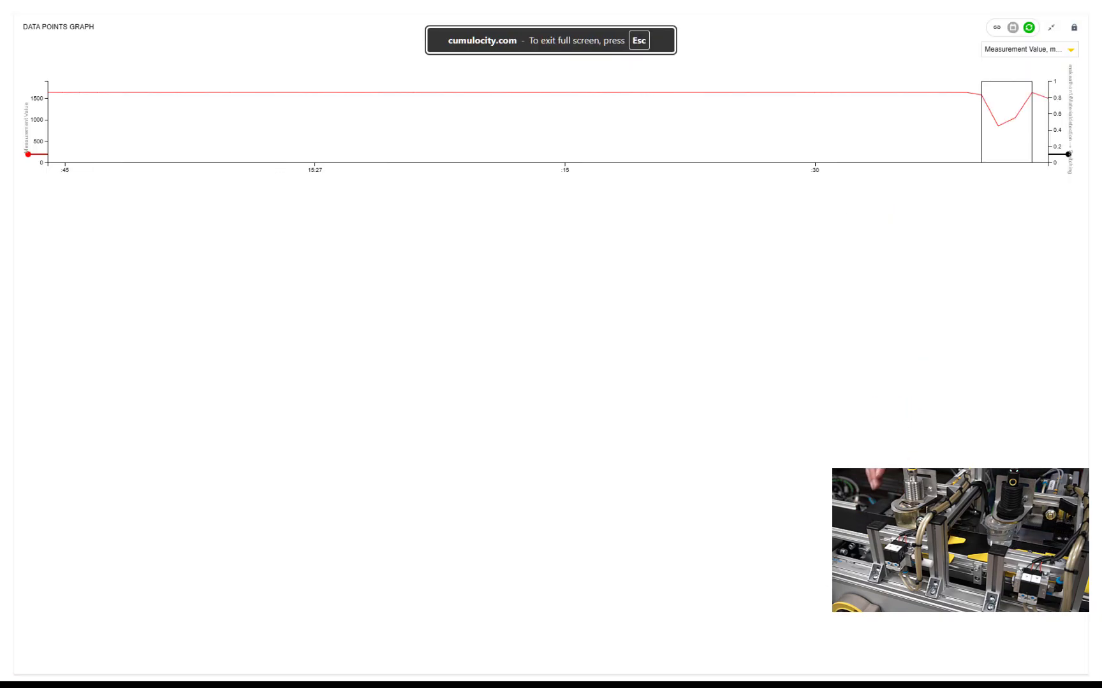
{"action": "left_click", "coordinate": [1054, 29]}
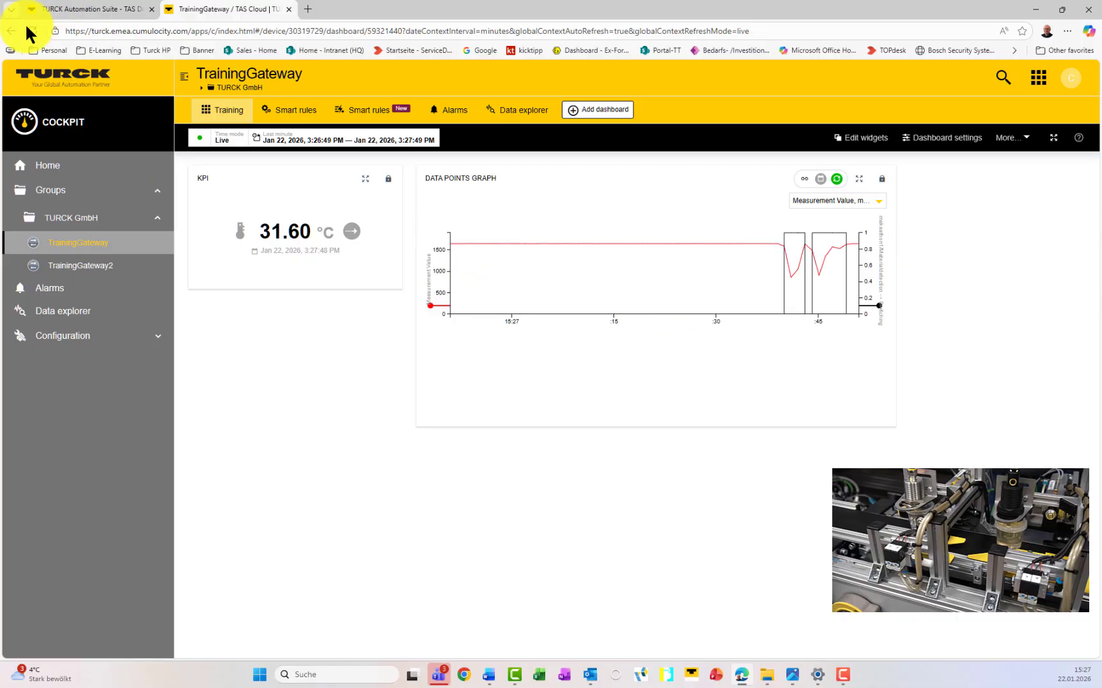
{"action": "left_click", "coordinate": [31, 32]}
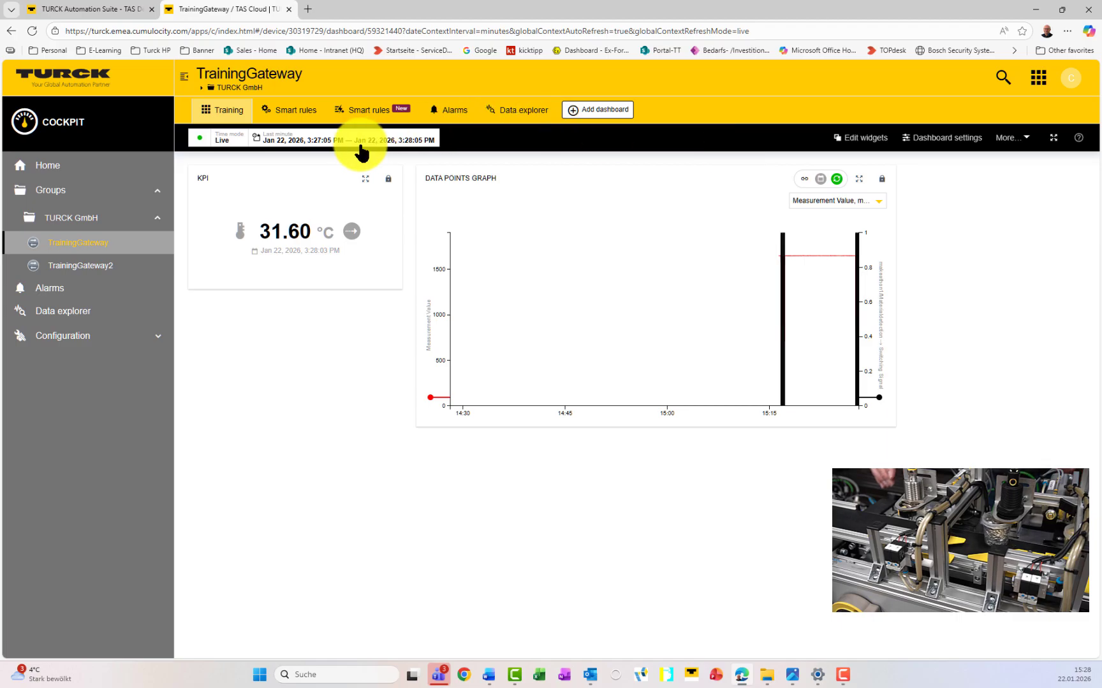
{"action": "left_click", "coordinate": [202, 142]}
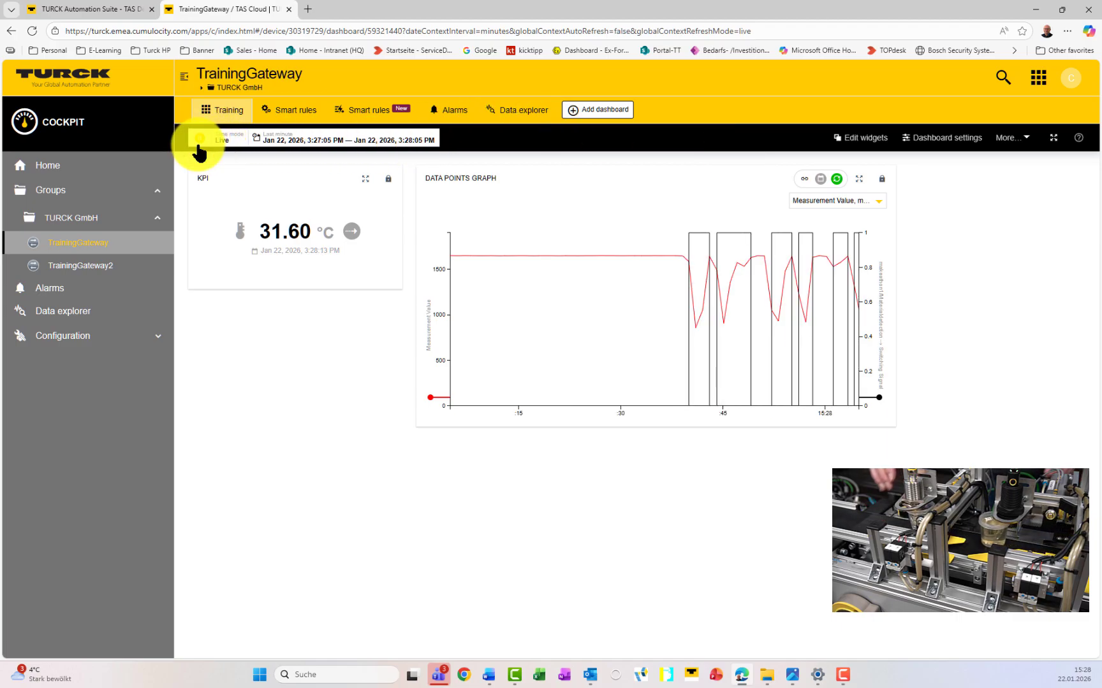
{"action": "left_click", "coordinate": [202, 141]}
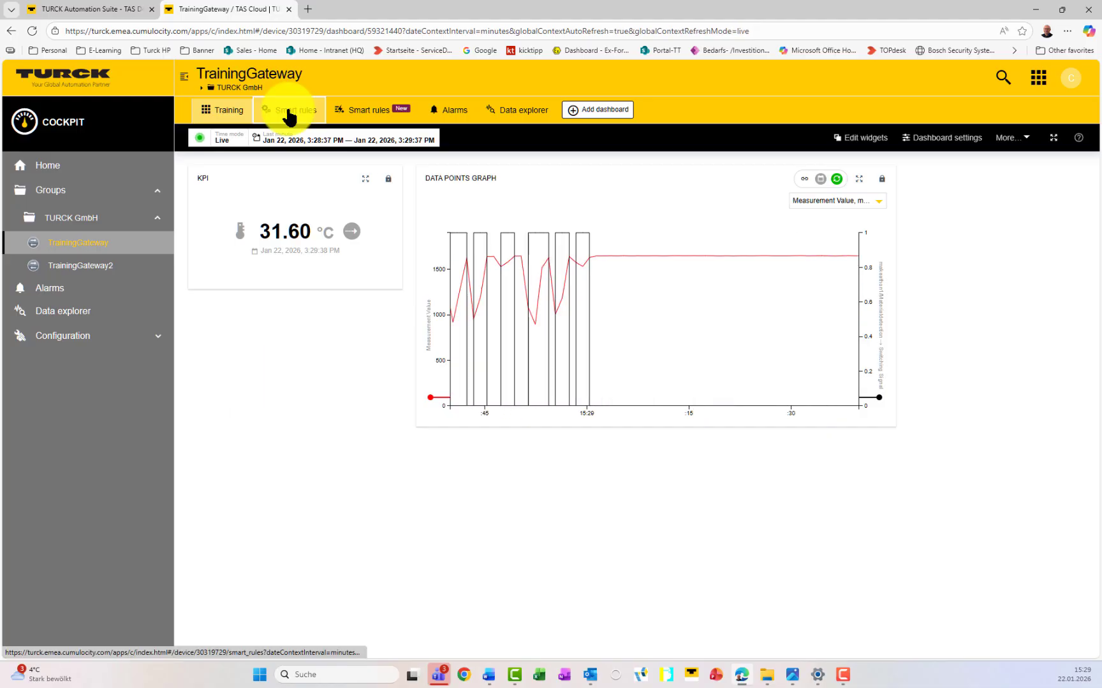
Step: Open the TrainingGateway's Smart rules page and start adding a local smart rule
{"action": "left_click", "coordinate": [289, 116]}
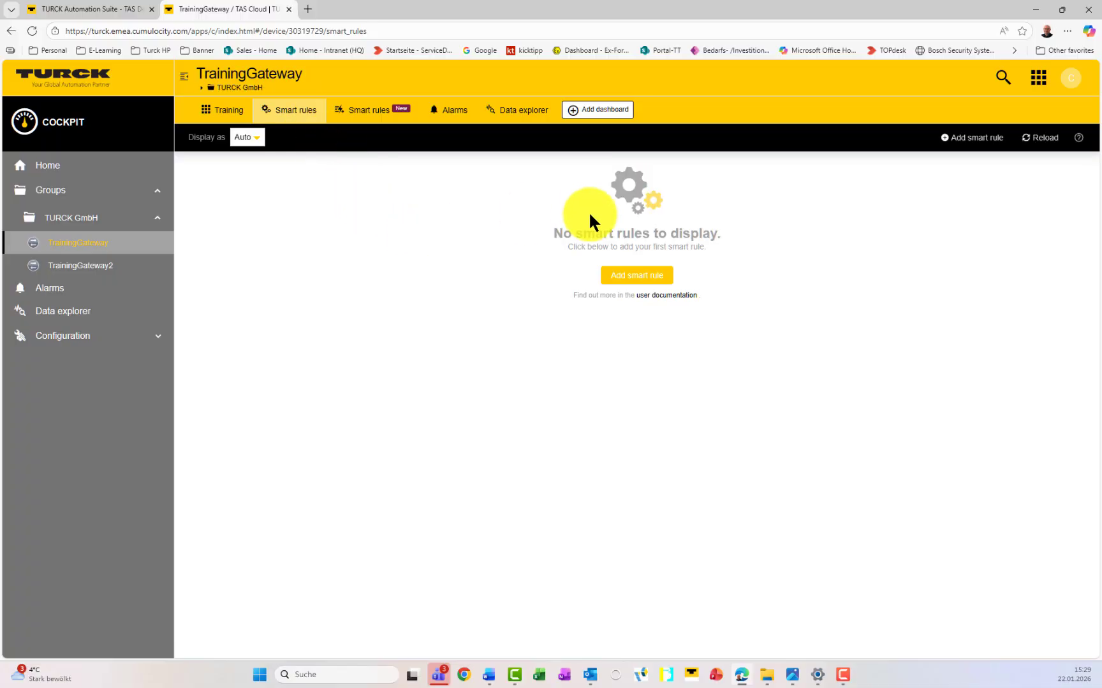
{"action": "left_click", "coordinate": [634, 285]}
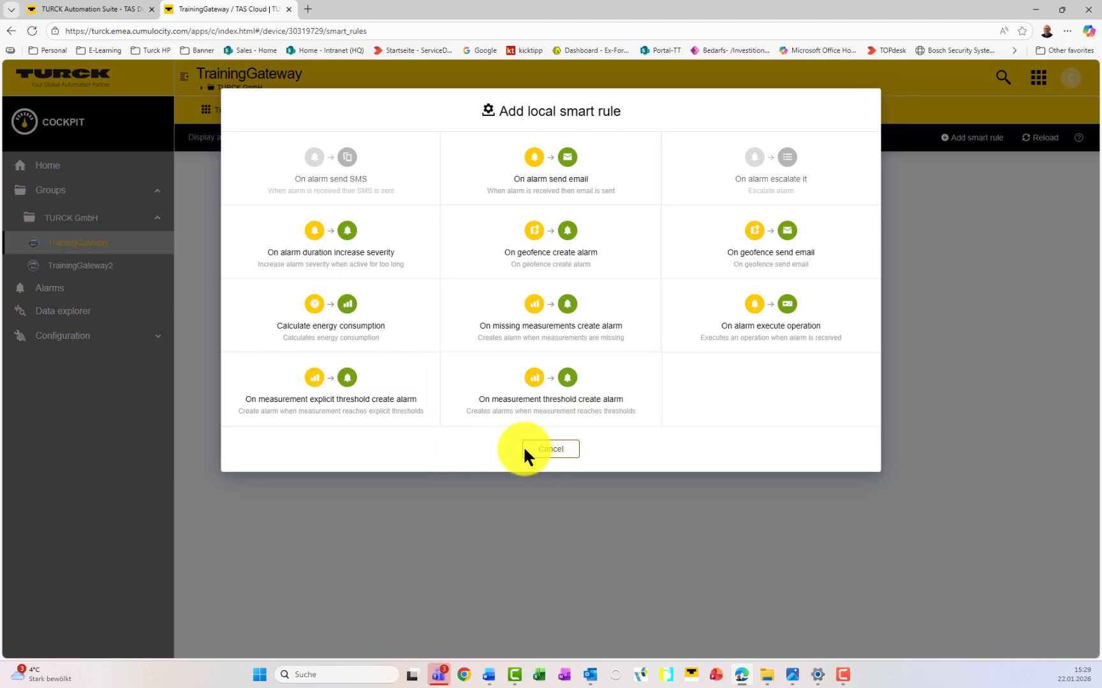
Step: Choose the explicit measurement threshold alarm template with Materialdetection Measurement Value as data point
{"action": "left_click", "coordinate": [342, 415]}
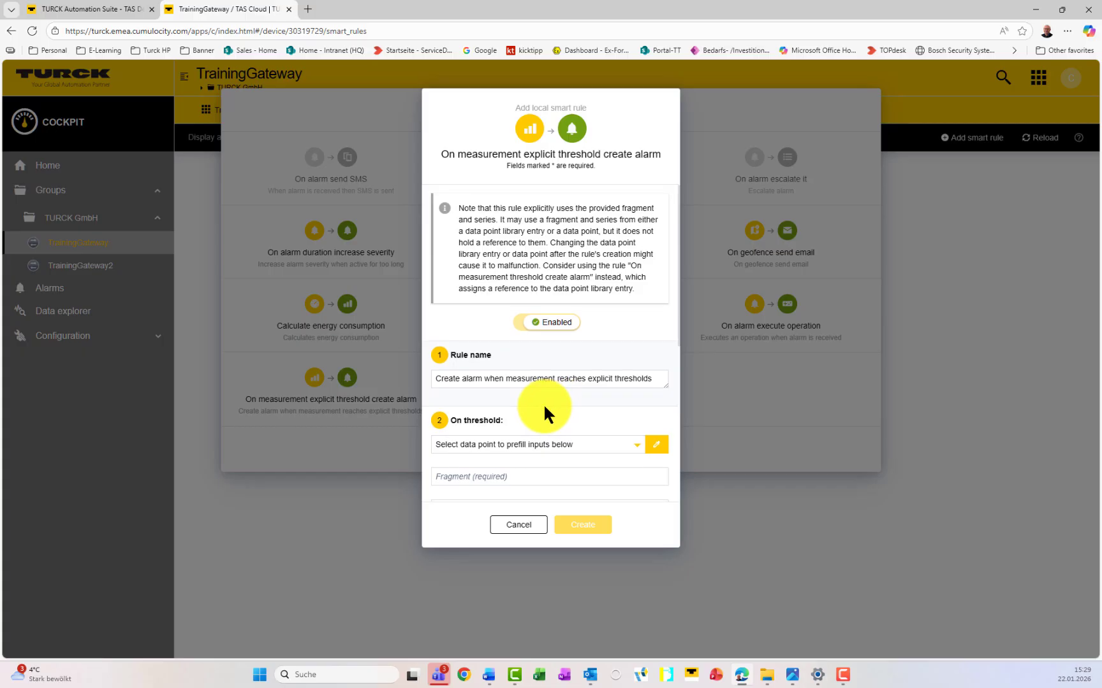
{"action": "scroll", "coordinate": [543, 404], "scroll_direction": "down", "scroll_amount": 4}
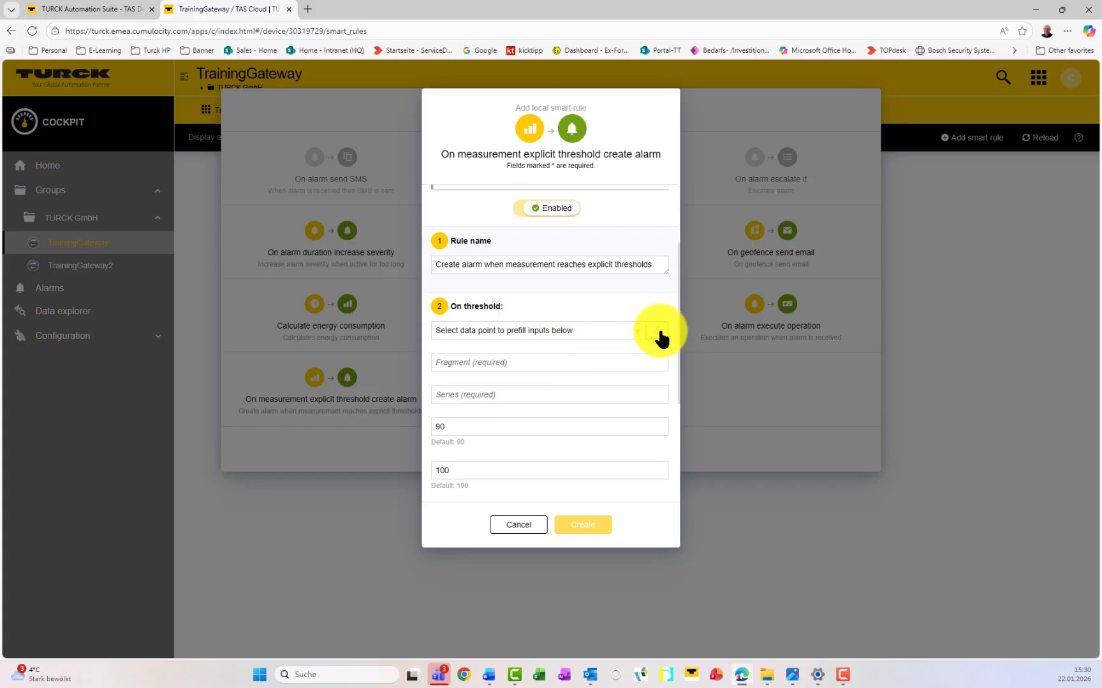
{"action": "left_click", "coordinate": [657, 329]}
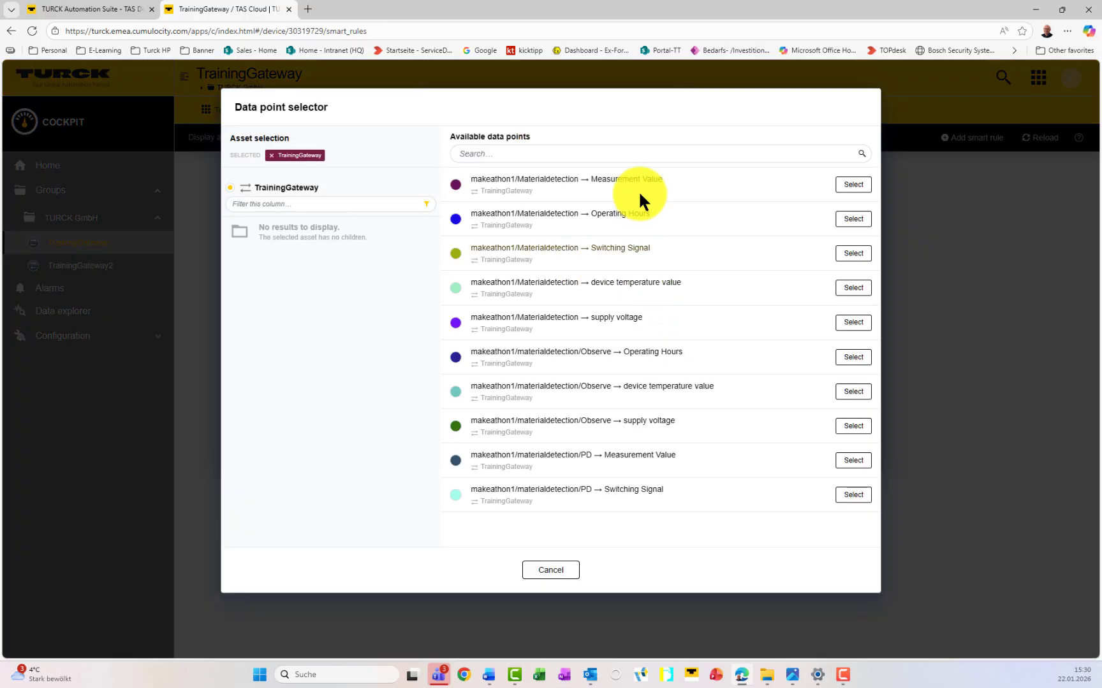
{"action": "left_click", "coordinate": [854, 188]}
Step: Set the lower threshold to 0 and the upper threshold to 1500
{"action": "scroll", "coordinate": [511, 406], "scroll_direction": "down", "scroll_amount": 2}
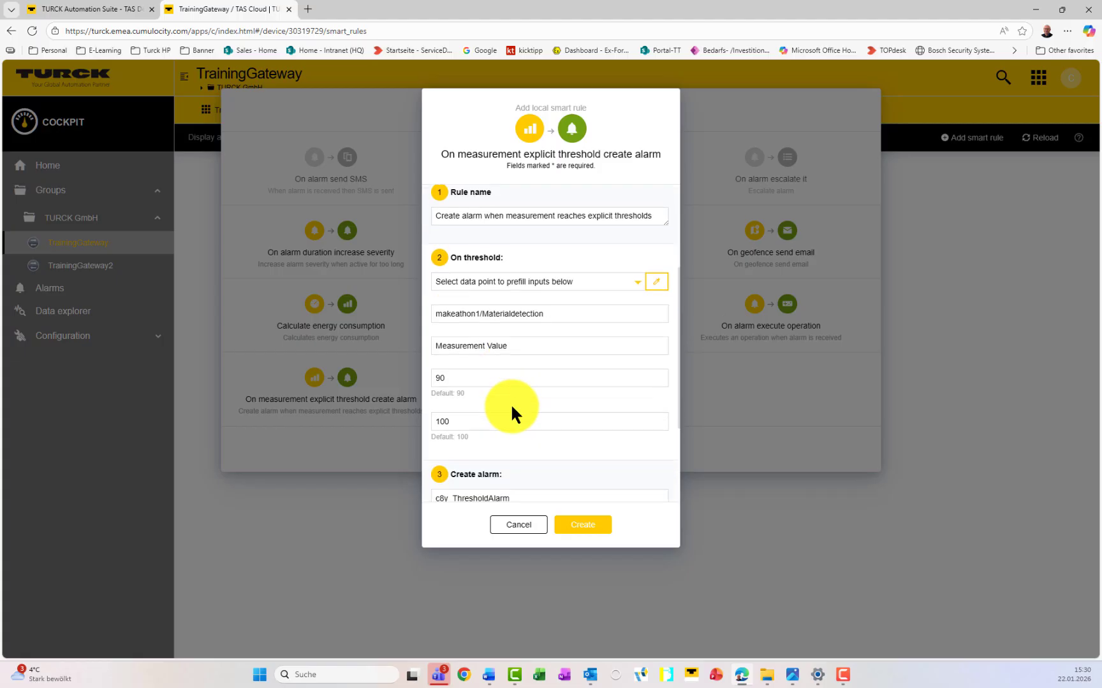
{"action": "left_click_drag", "start_coordinate": [468, 372], "coordinate": [423, 375]}
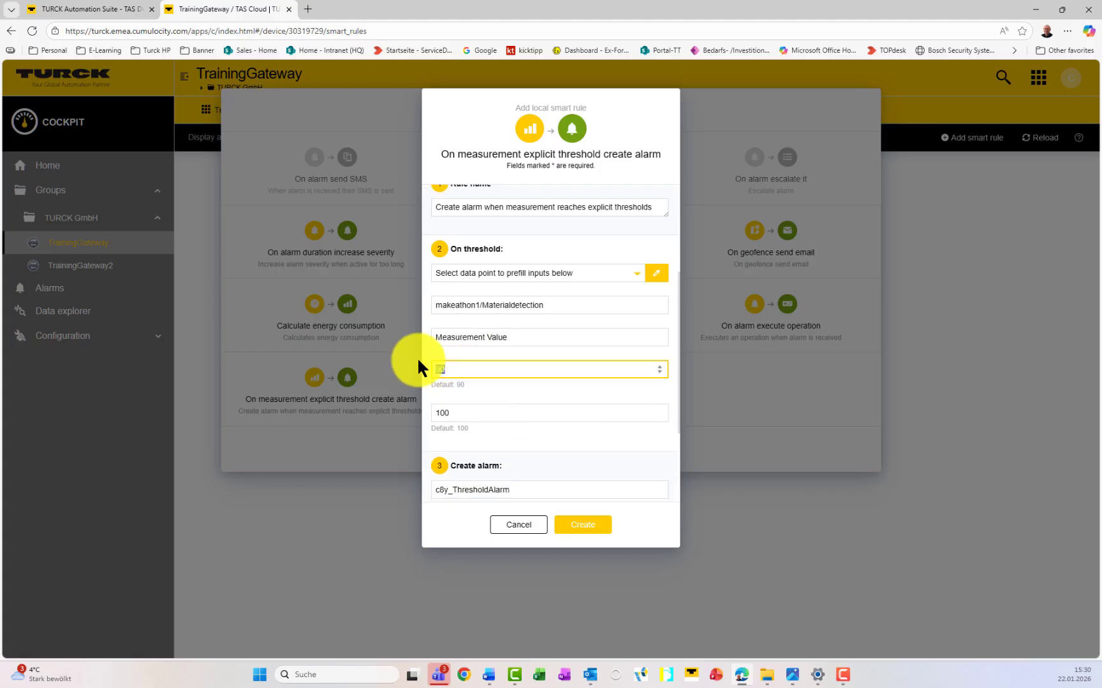
{"action": "type", "text": "0"}
{"action": "left_click_drag", "start_coordinate": [472, 414], "coordinate": [428, 408]}
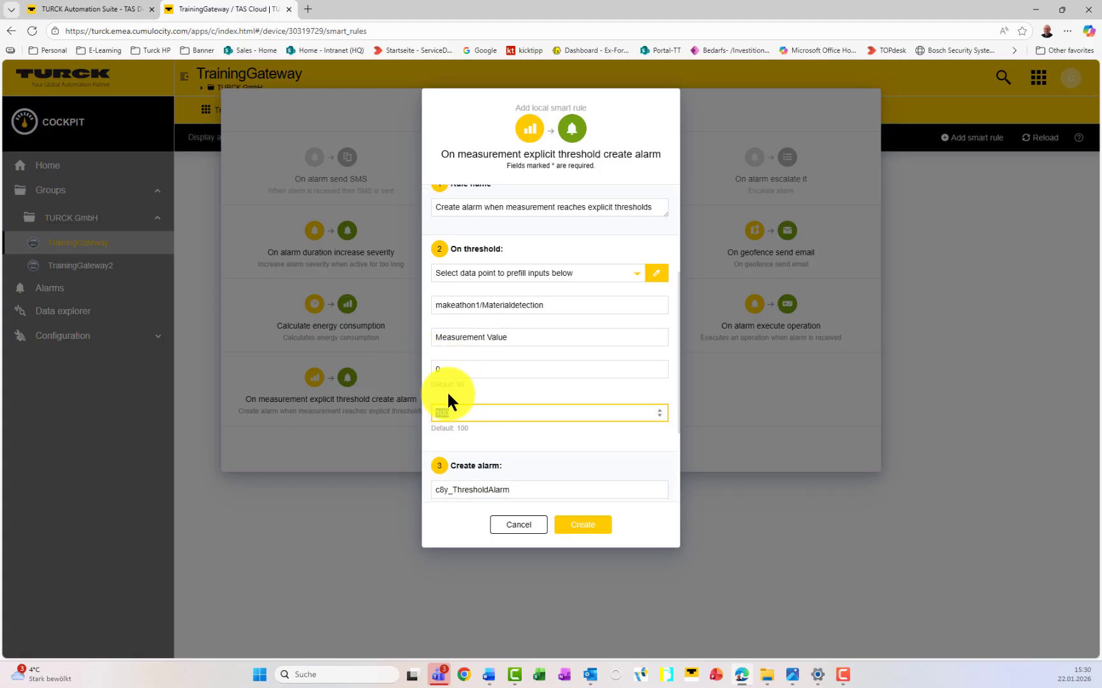
{"action": "type", "text": "1500"}
Step: Set alarm type t3k_material, text 'Material detected (oil ignored)', and revise the upper threshold to 1000
{"action": "scroll", "coordinate": [458, 391], "scroll_direction": "down", "scroll_amount": 2}
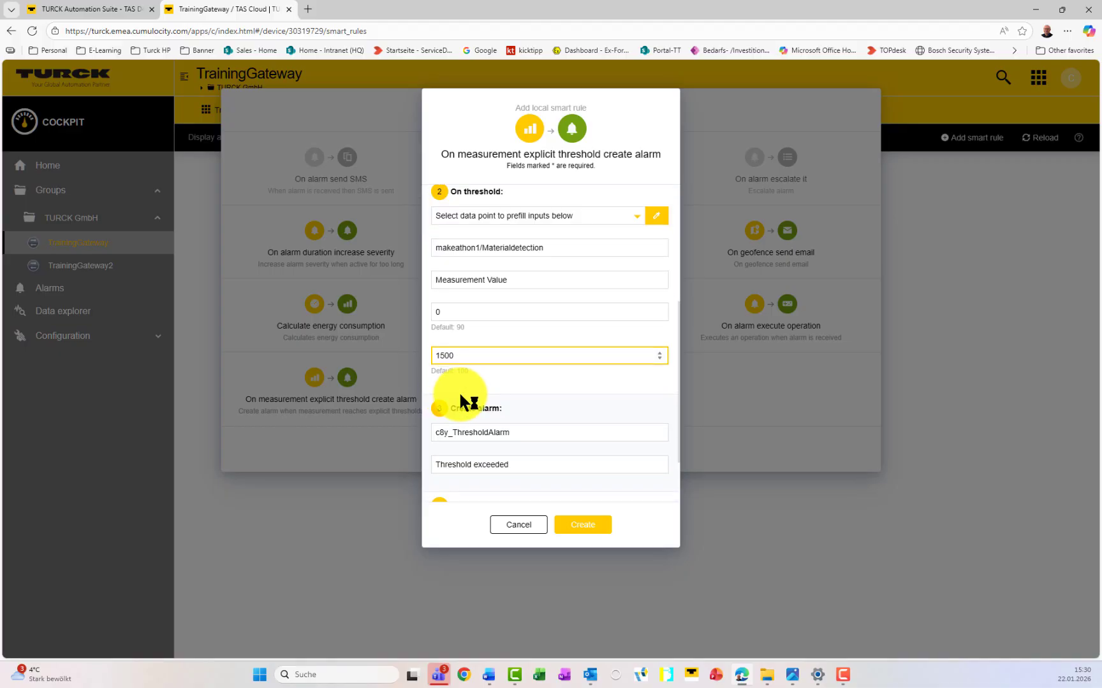
{"action": "left_click_drag", "start_coordinate": [534, 368], "coordinate": [415, 376]}
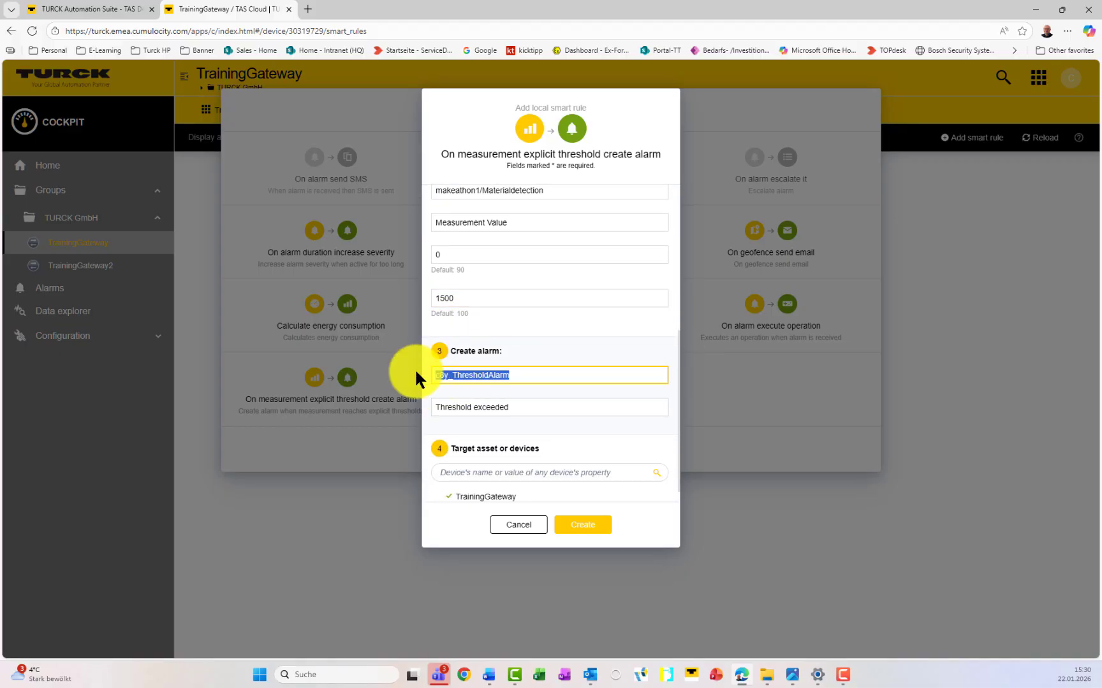
{"action": "type", "text": "t3"}
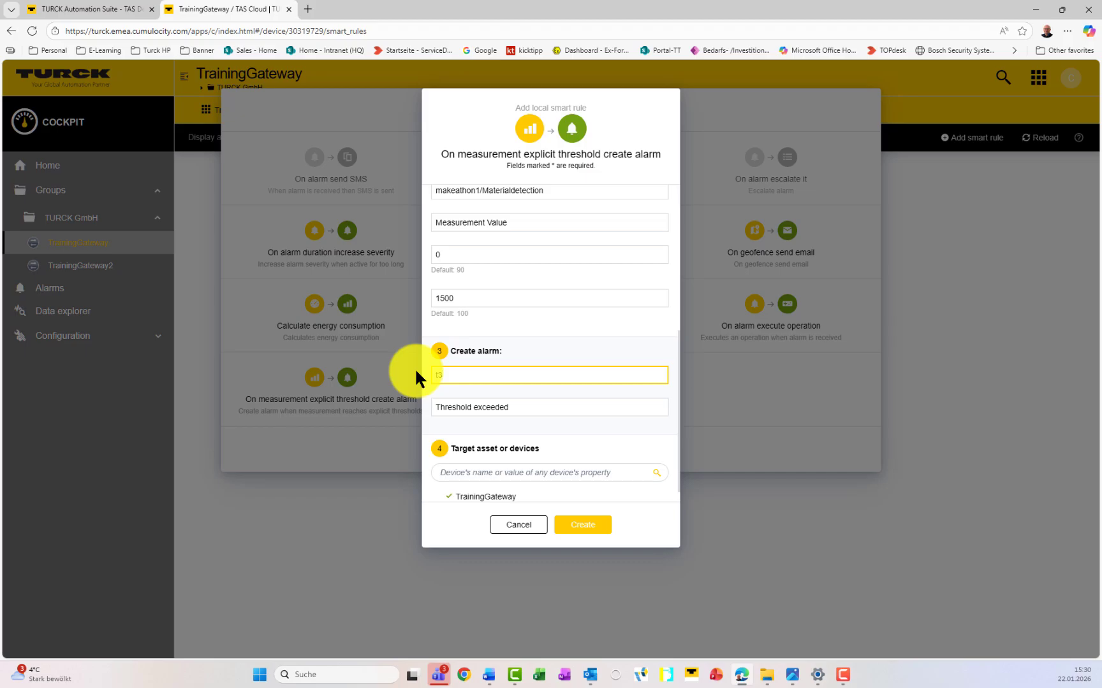
{"action": "type", "text": "k_material"}
{"action": "key", "text": "Tab"}
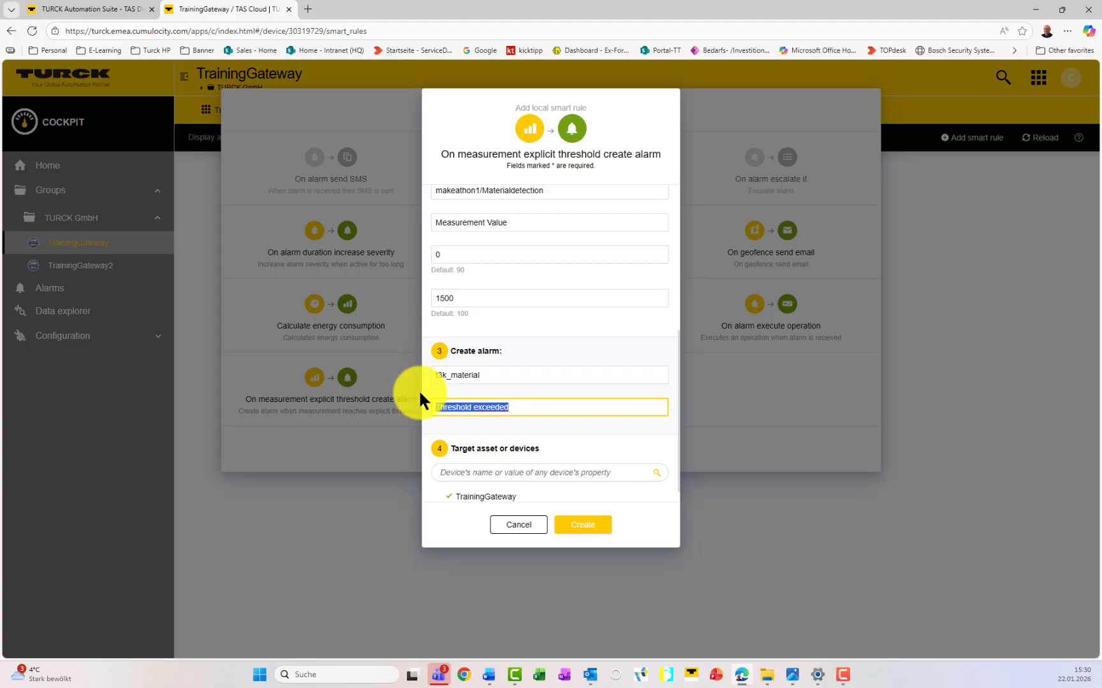
{"action": "type", "text": "Material detected"}
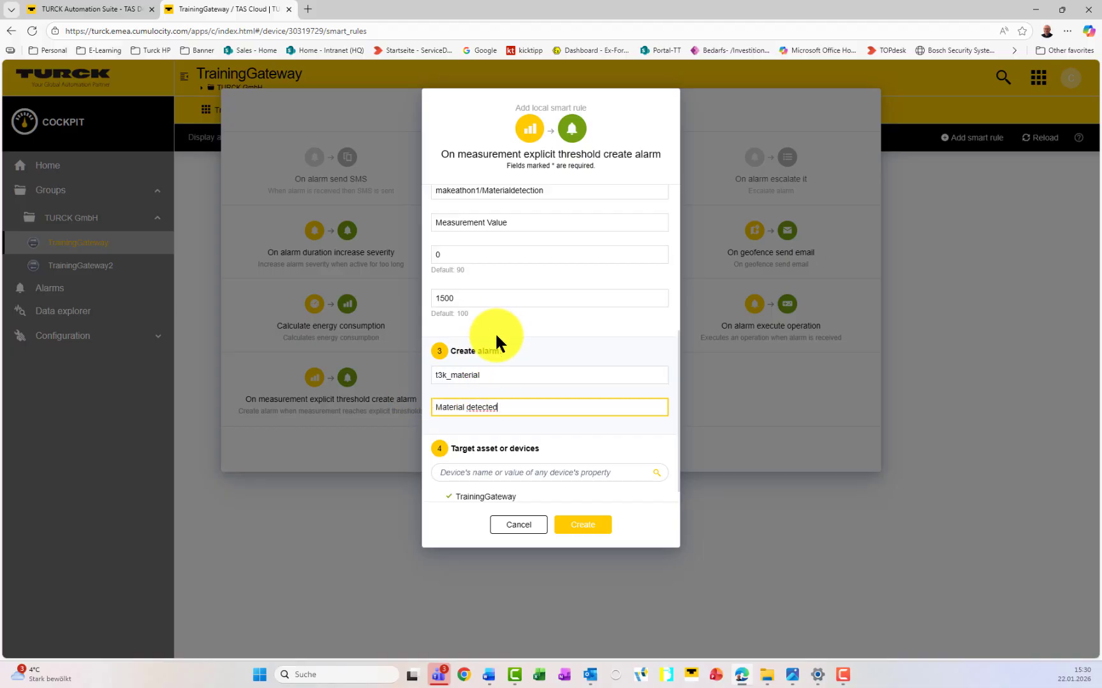
{"action": "left_click_drag", "start_coordinate": [467, 298], "coordinate": [420, 297]}
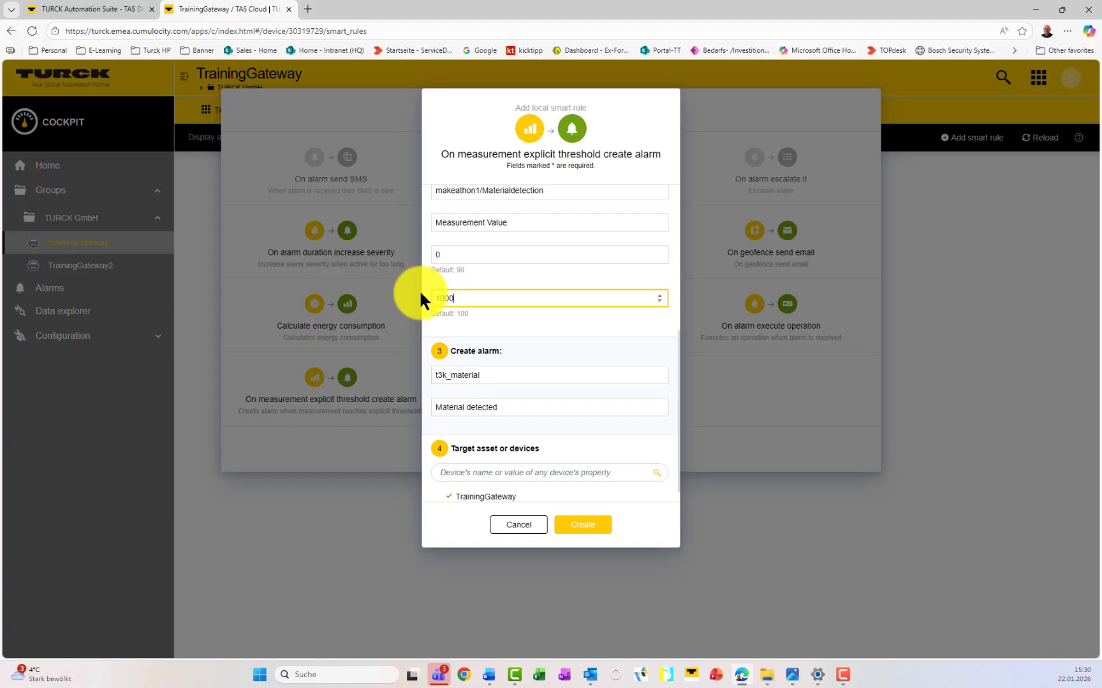
{"action": "left_click", "coordinate": [456, 407]}
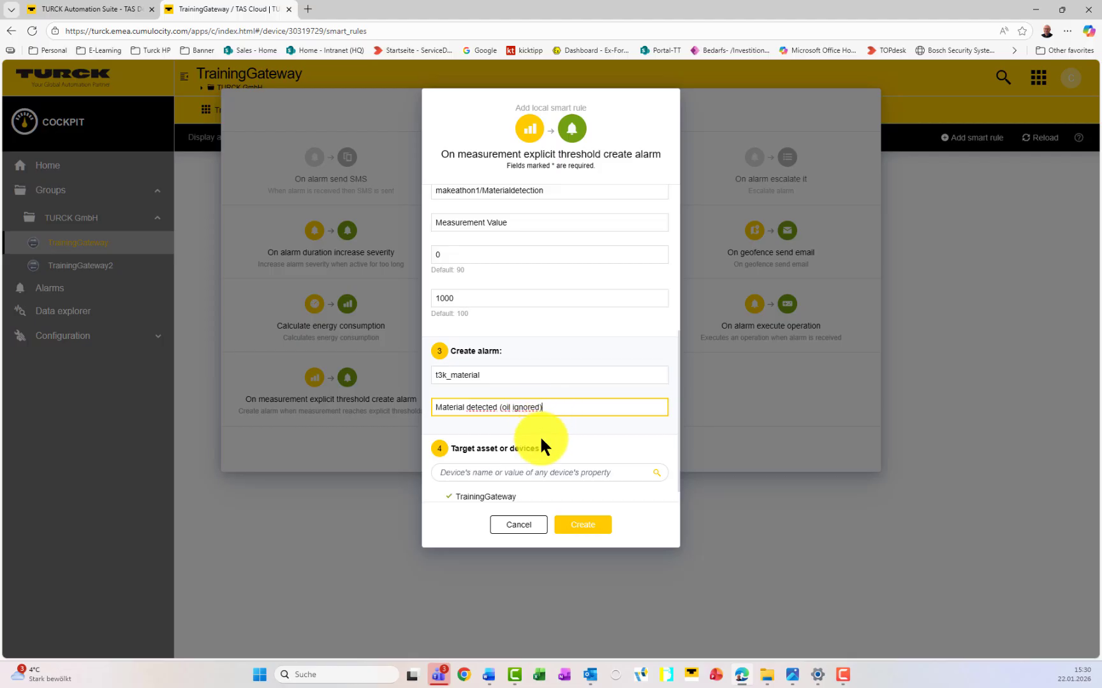
{"action": "scroll", "coordinate": [541, 444], "scroll_direction": "down", "scroll_amount": 1}
Step: Create the threshold rule, then list all-severity alarms including cleared ones, auto-refreshing every 5 s
{"action": "left_click", "coordinate": [583, 526]}
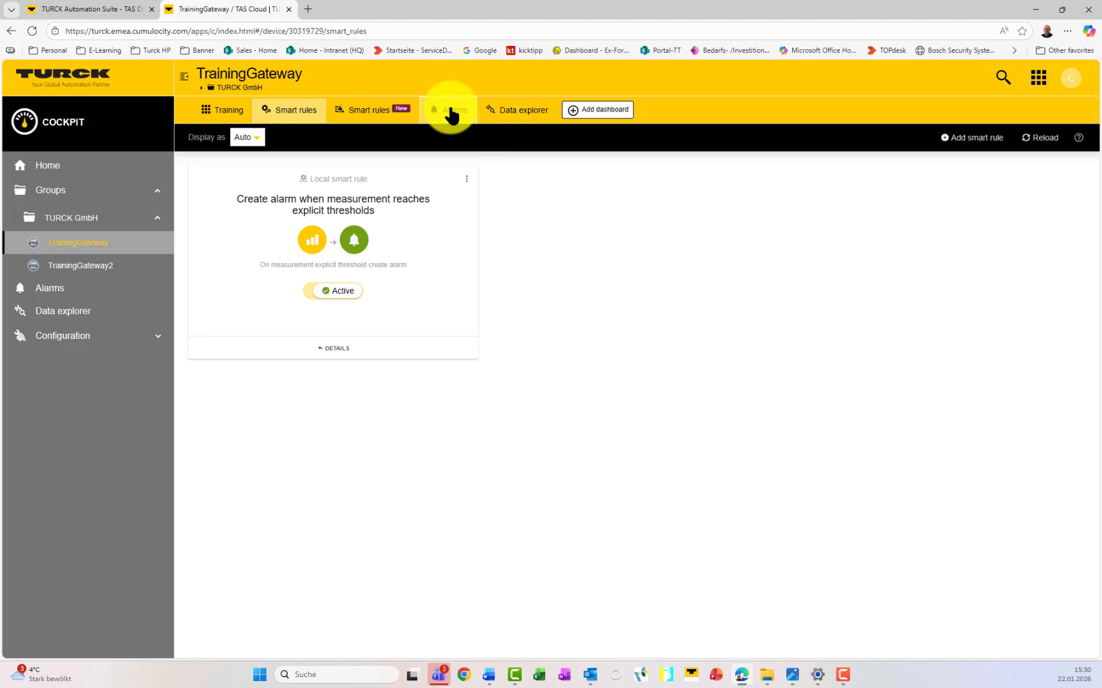
{"action": "left_click", "coordinate": [451, 112]}
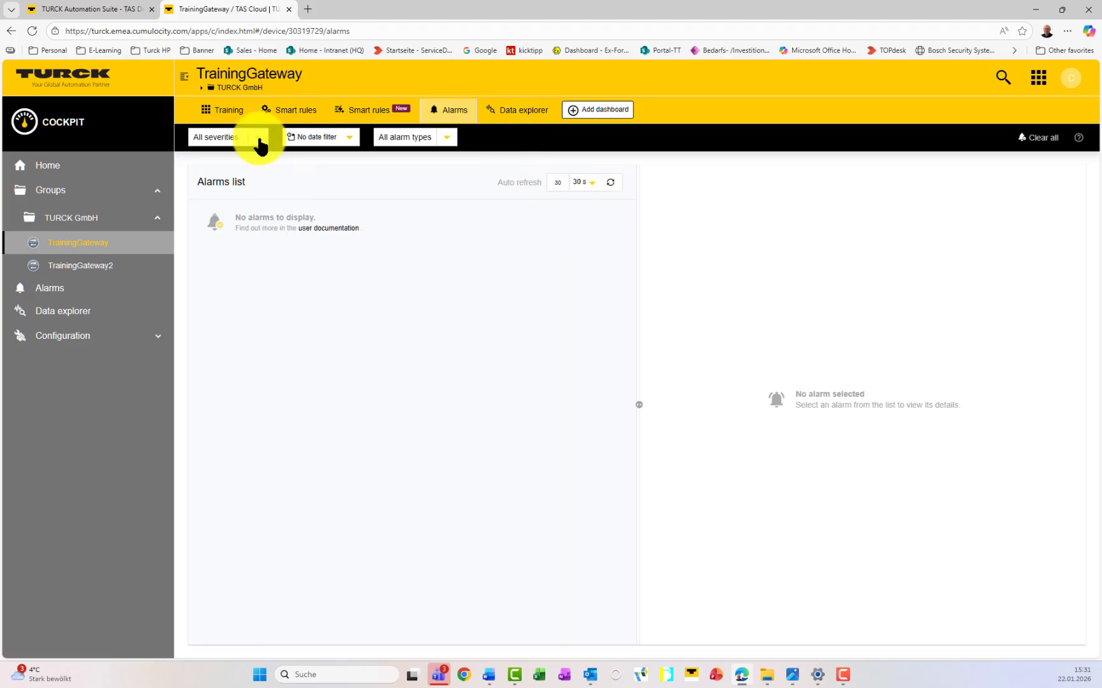
{"action": "left_click", "coordinate": [259, 140]}
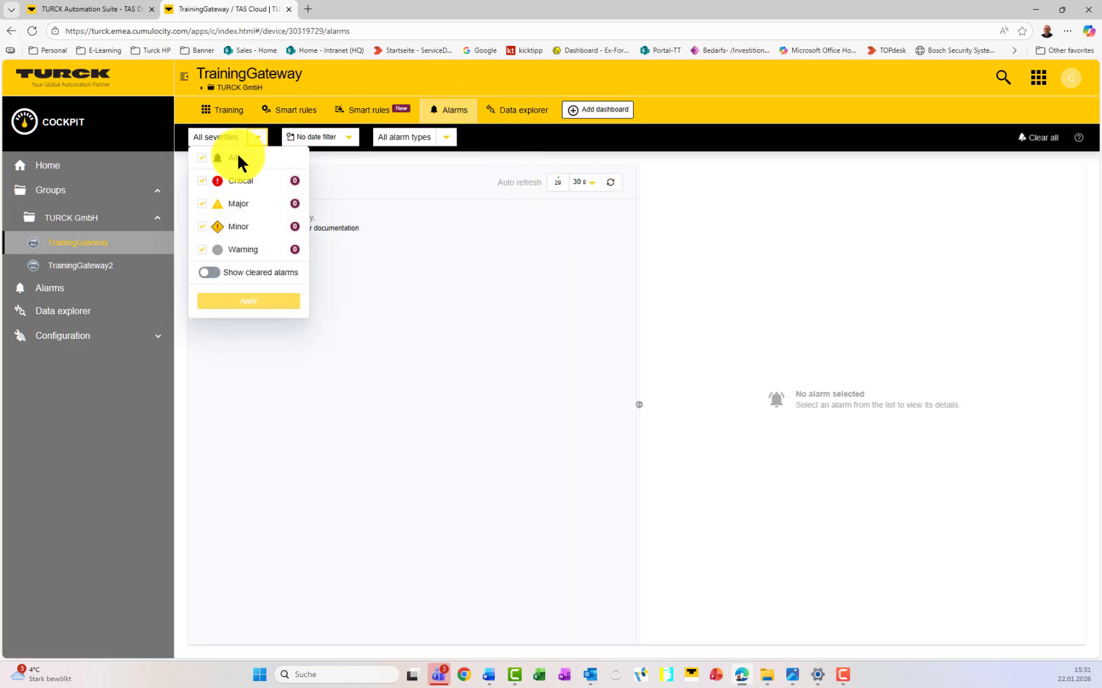
{"action": "left_click", "coordinate": [249, 301]}
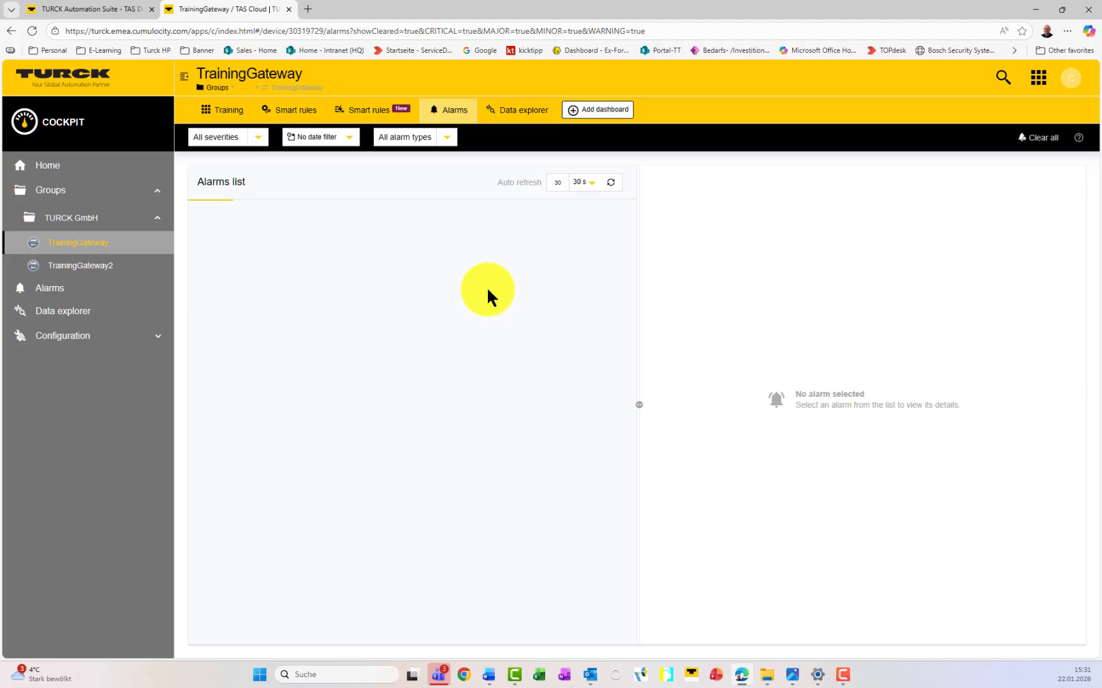
{"action": "left_click", "coordinate": [587, 185]}
{"action": "left_click", "coordinate": [589, 233]}
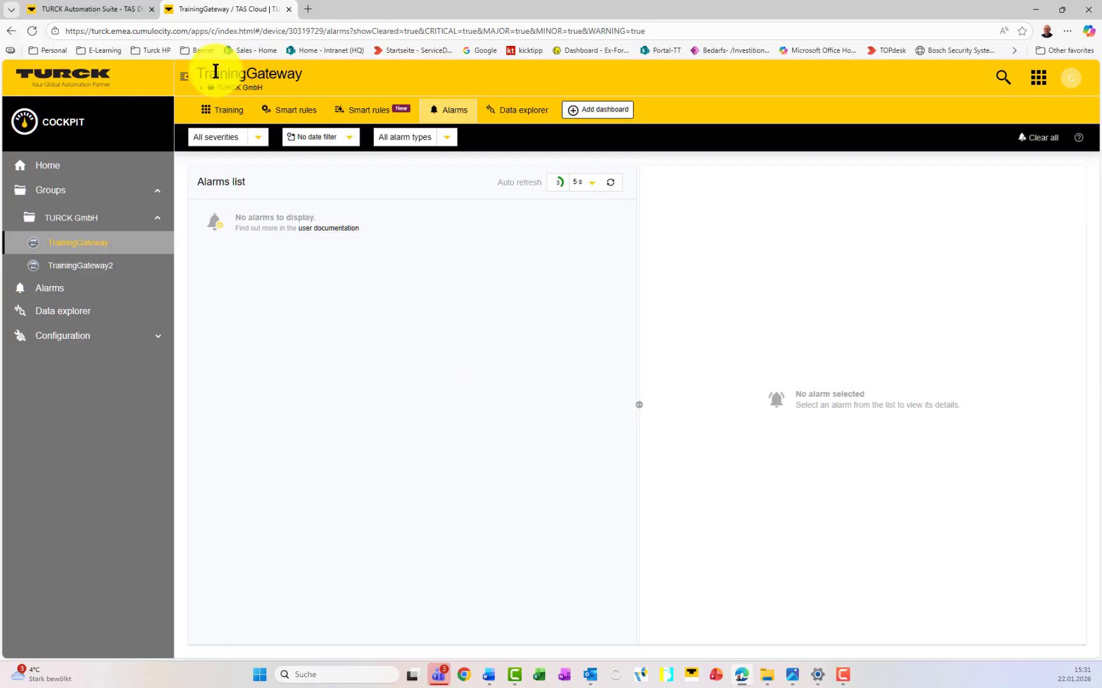
Step: On the Training dashboard, remove the KPI widget and move the data points graph to the left
{"action": "left_click", "coordinate": [230, 116]}
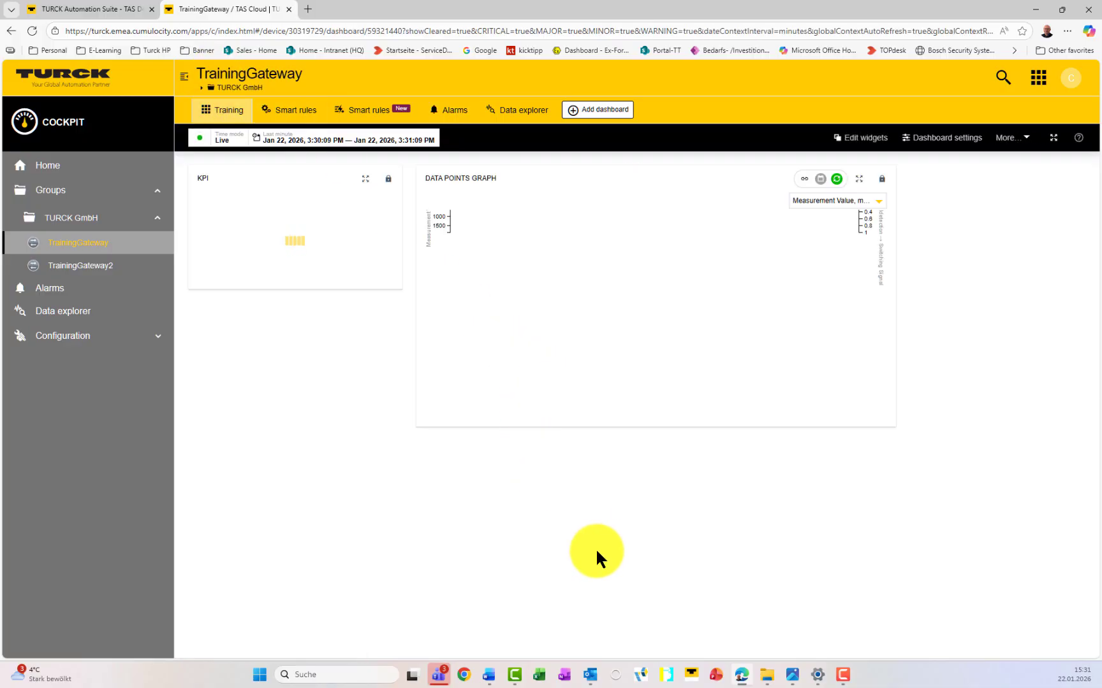
{"action": "left_click", "coordinate": [872, 138]}
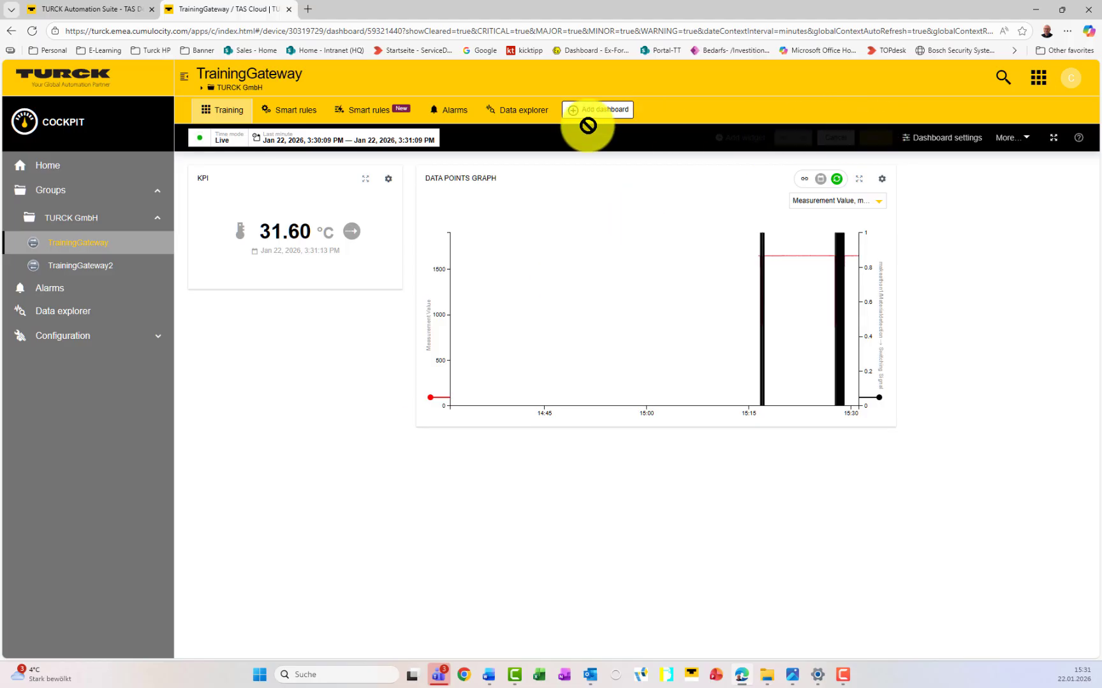
{"action": "left_click", "coordinate": [387, 179]}
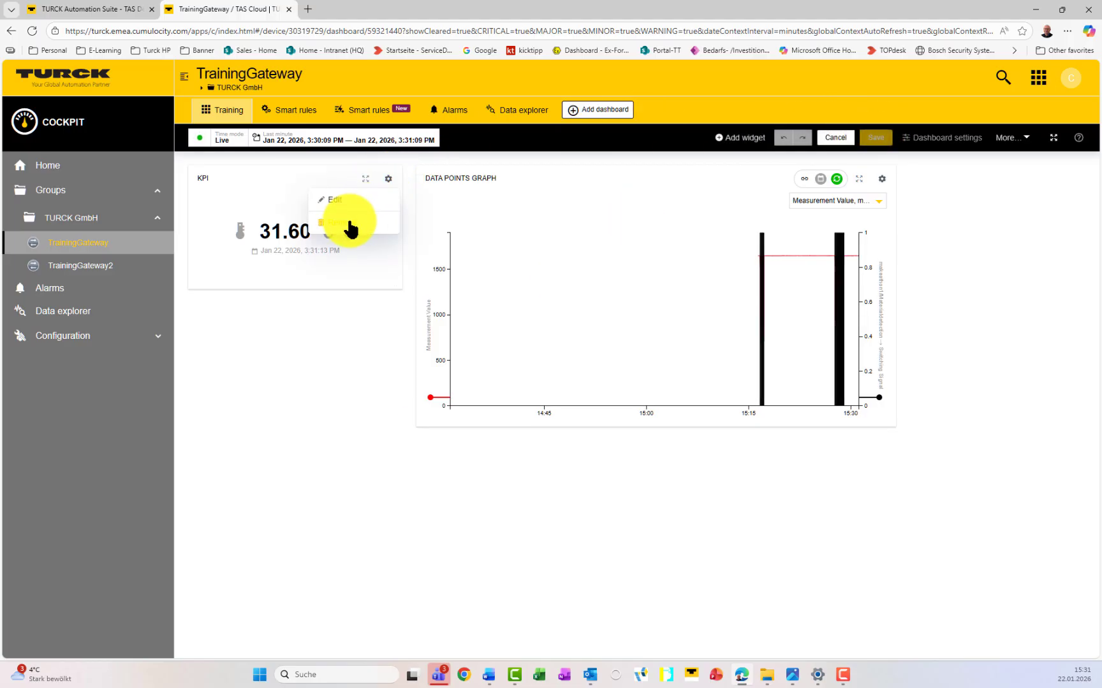
{"action": "left_click", "coordinate": [344, 223]}
{"action": "left_click_drag", "start_coordinate": [573, 163], "coordinate": [255, 182]}
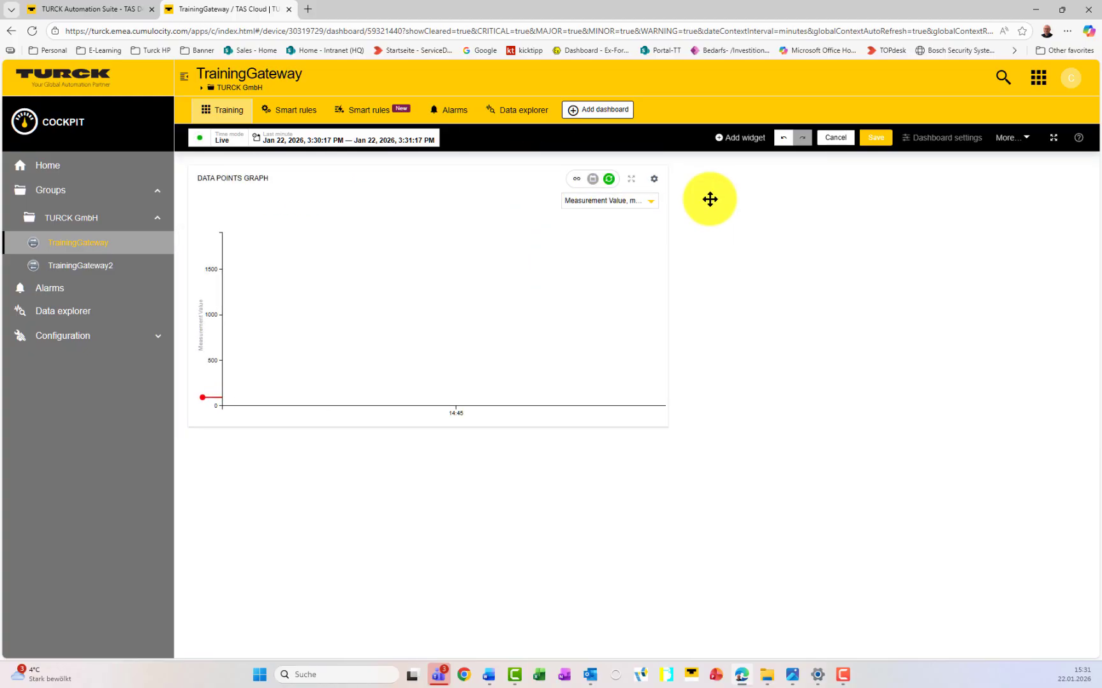
Step: Add an Alarm list widget beside the graph and save the dashboard layout
{"action": "left_click", "coordinate": [741, 140]}
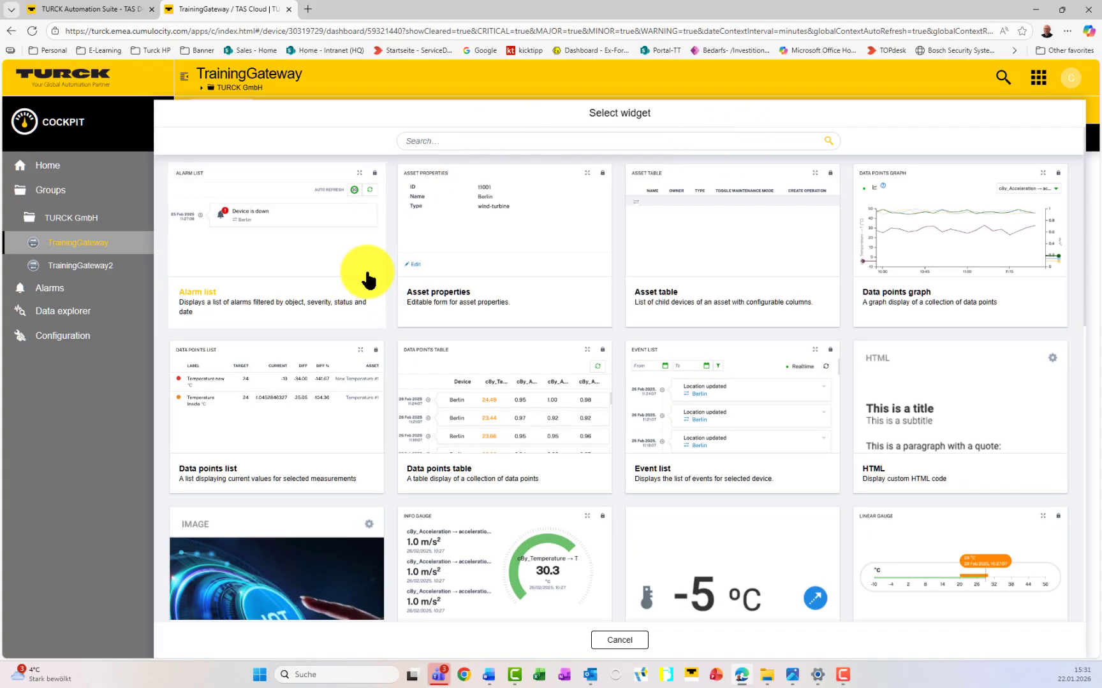
{"action": "left_click", "coordinate": [309, 242]}
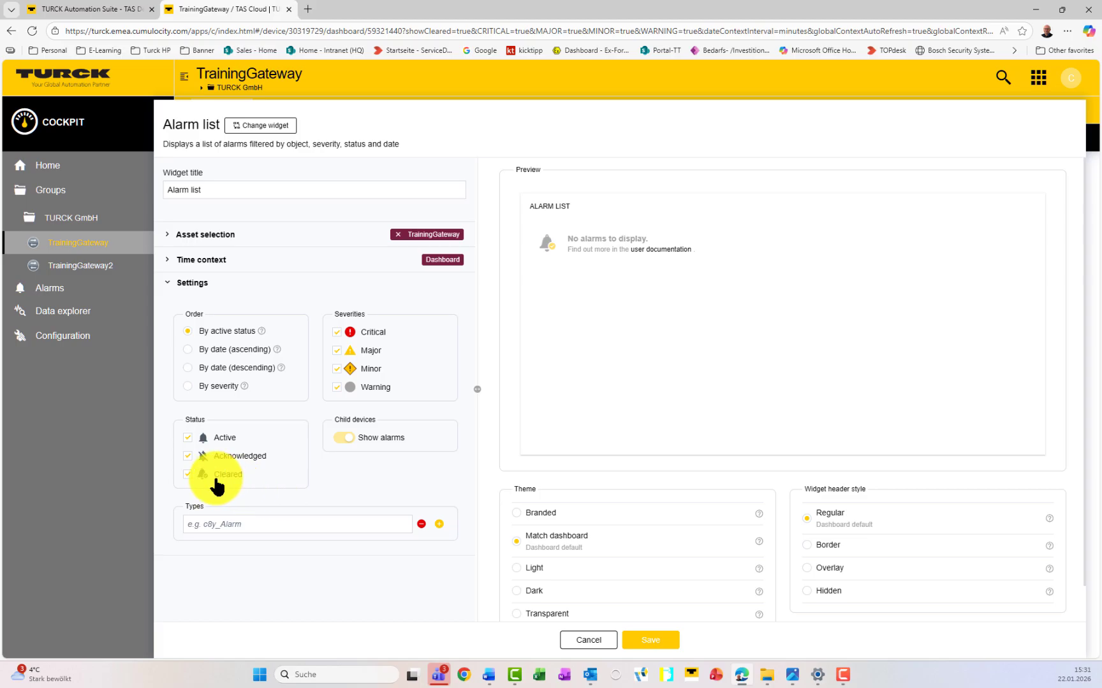
{"action": "left_click", "coordinate": [656, 640]}
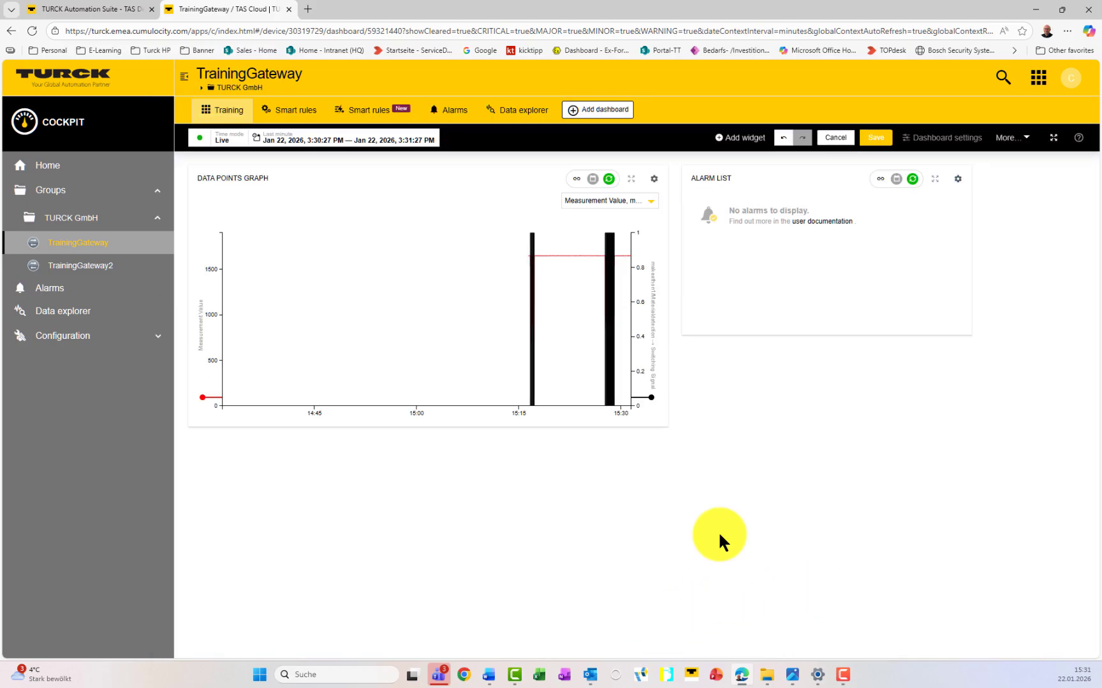
{"action": "left_click", "coordinate": [877, 139]}
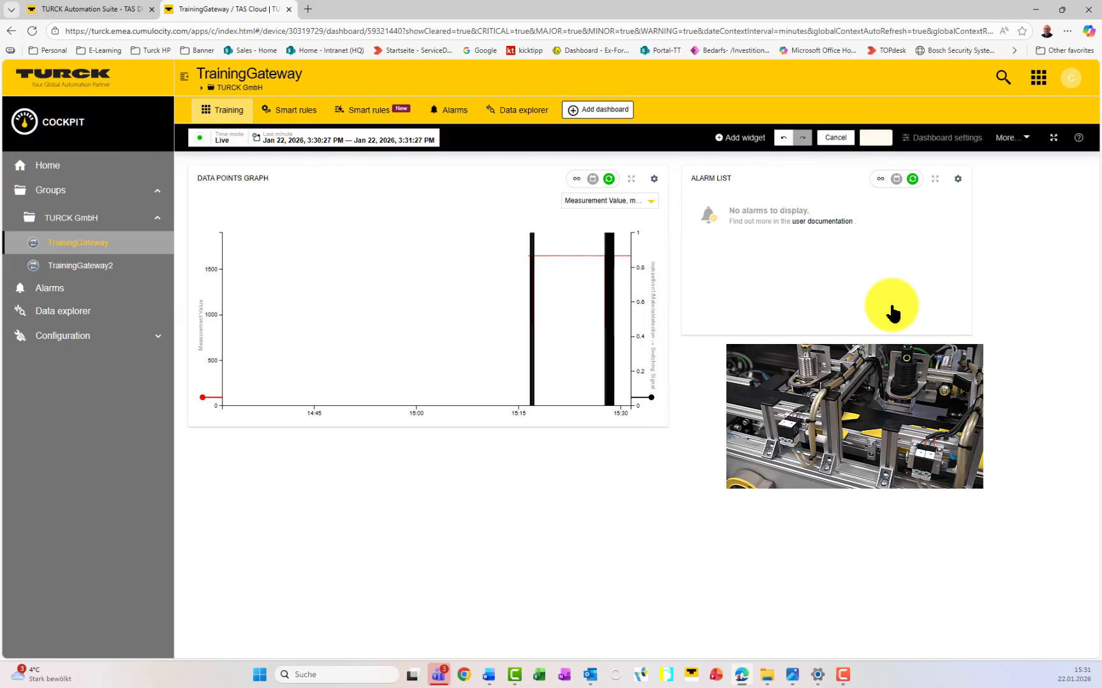
Step: Toggle Live mode off and on so new alarms and switching pulses keep appearing
{"action": "left_click", "coordinate": [199, 140]}
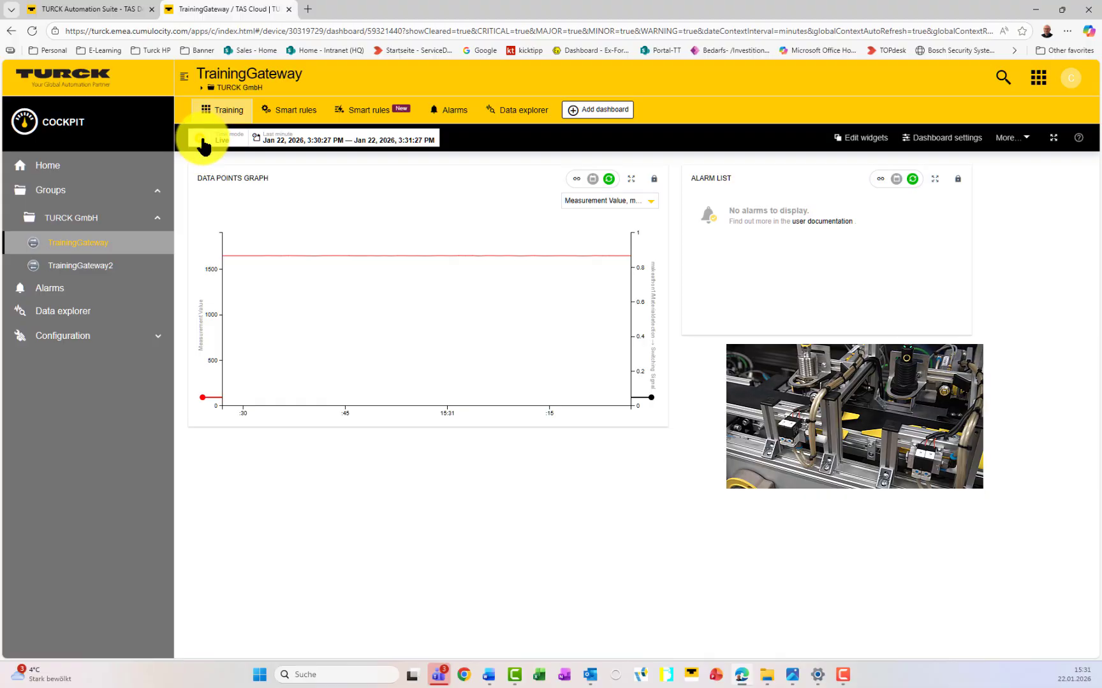
{"action": "left_click", "coordinate": [201, 140]}
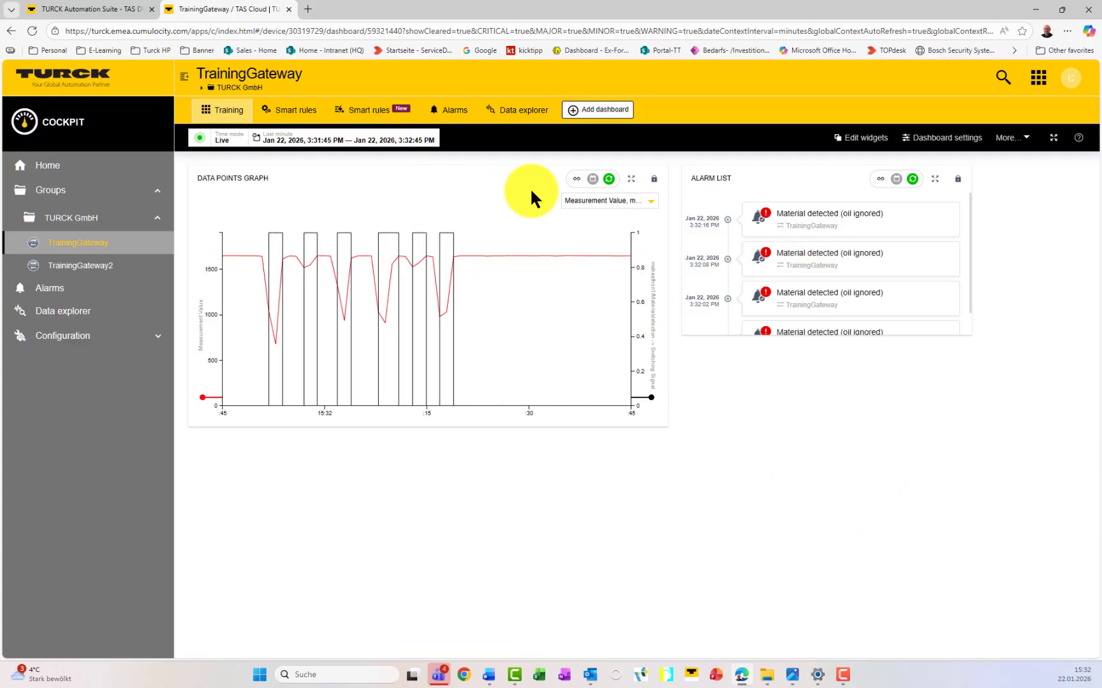
Step: From the Alarms tab, open the newest t3k_material alarm and start a smart rule for it
{"action": "left_click", "coordinate": [453, 115]}
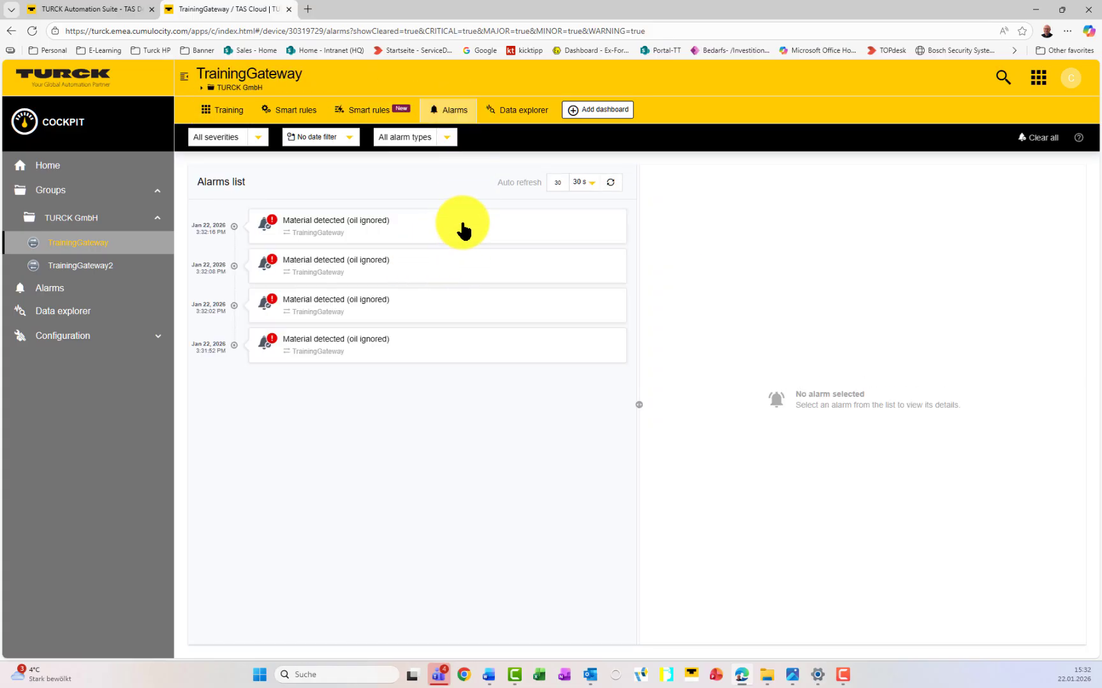
{"action": "left_click", "coordinate": [464, 230]}
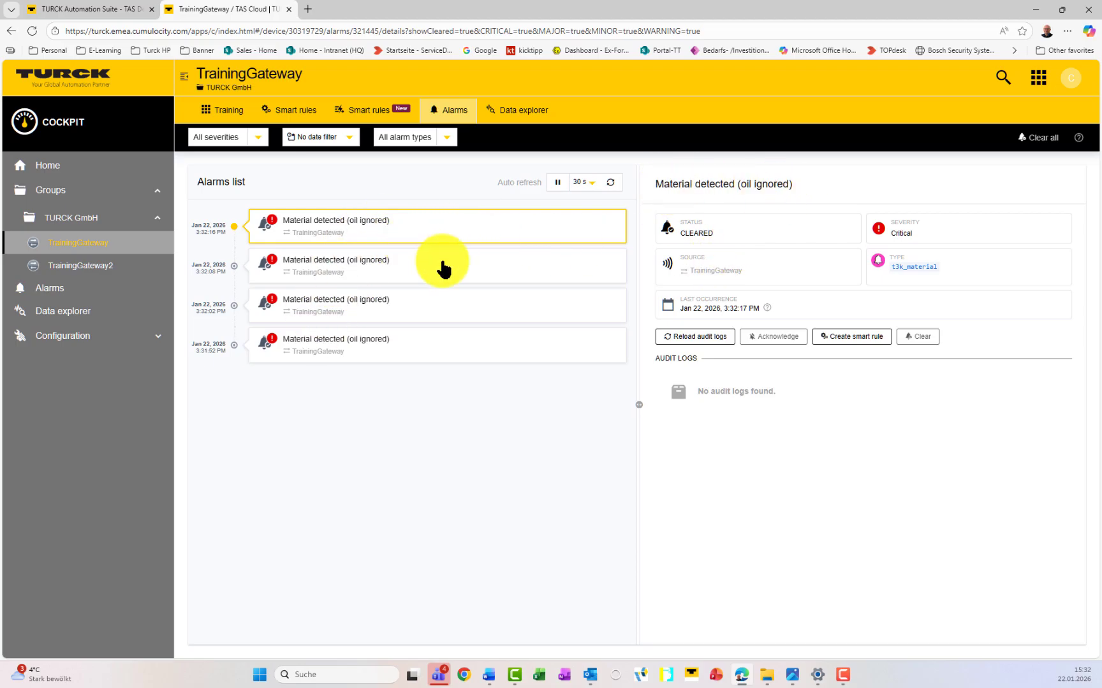
{"action": "left_click", "coordinate": [850, 343]}
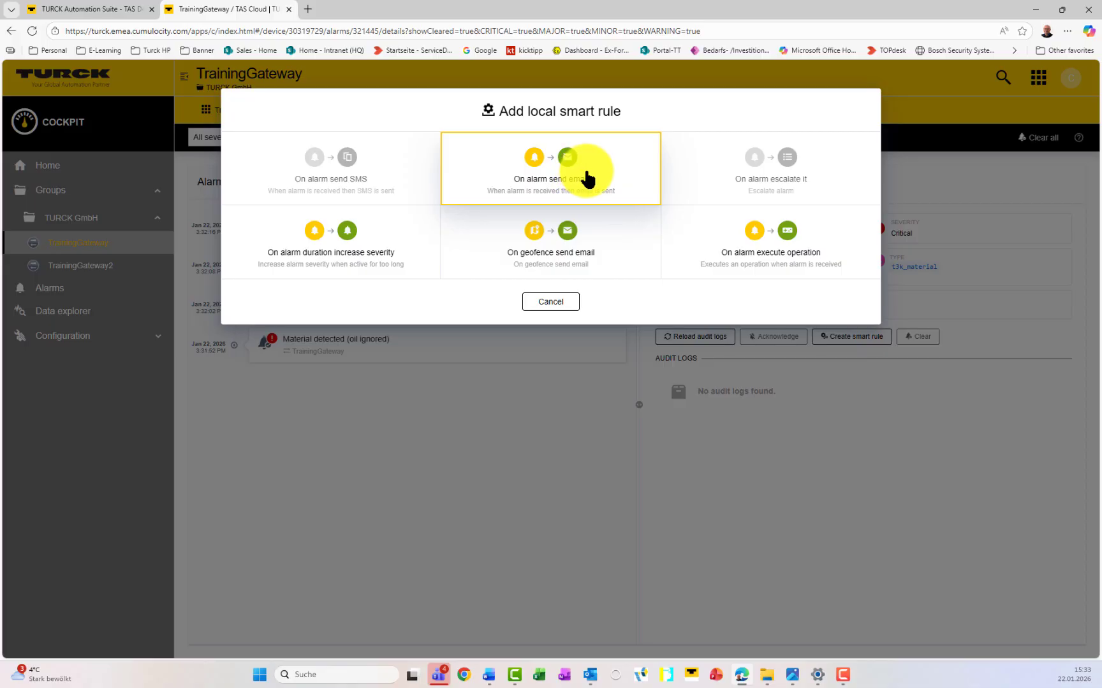
Step: Choose the 'On alarm send email' smart rule, keeping only the t3k_material alarm type
{"action": "left_click", "coordinate": [620, 176]}
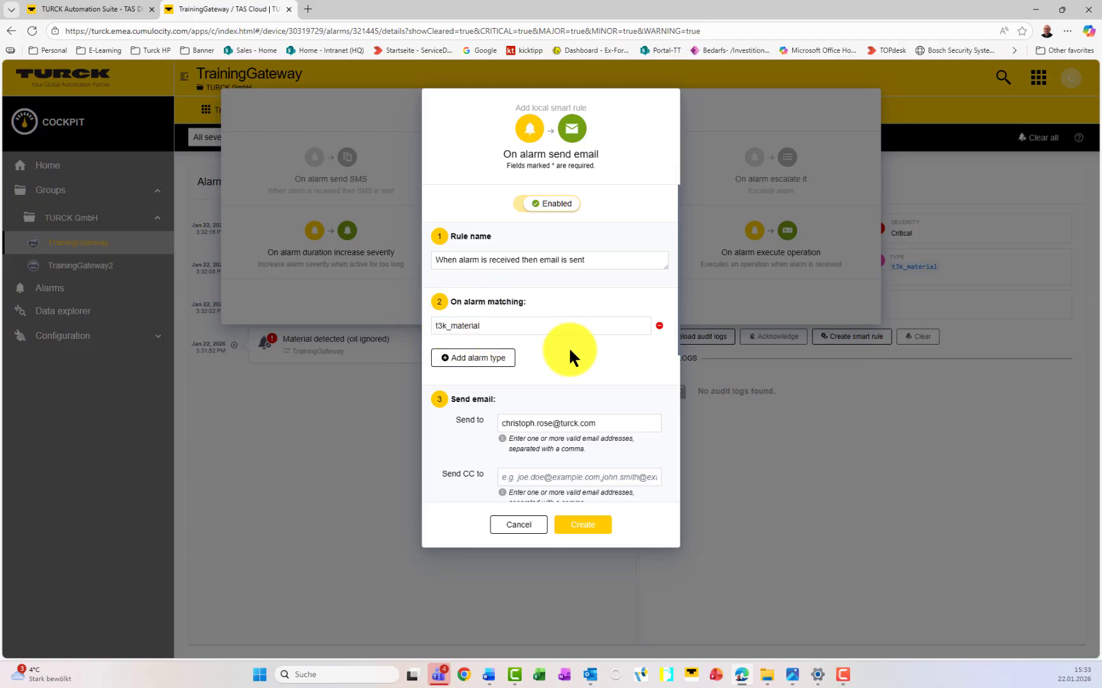
{"action": "left_click", "coordinate": [503, 358]}
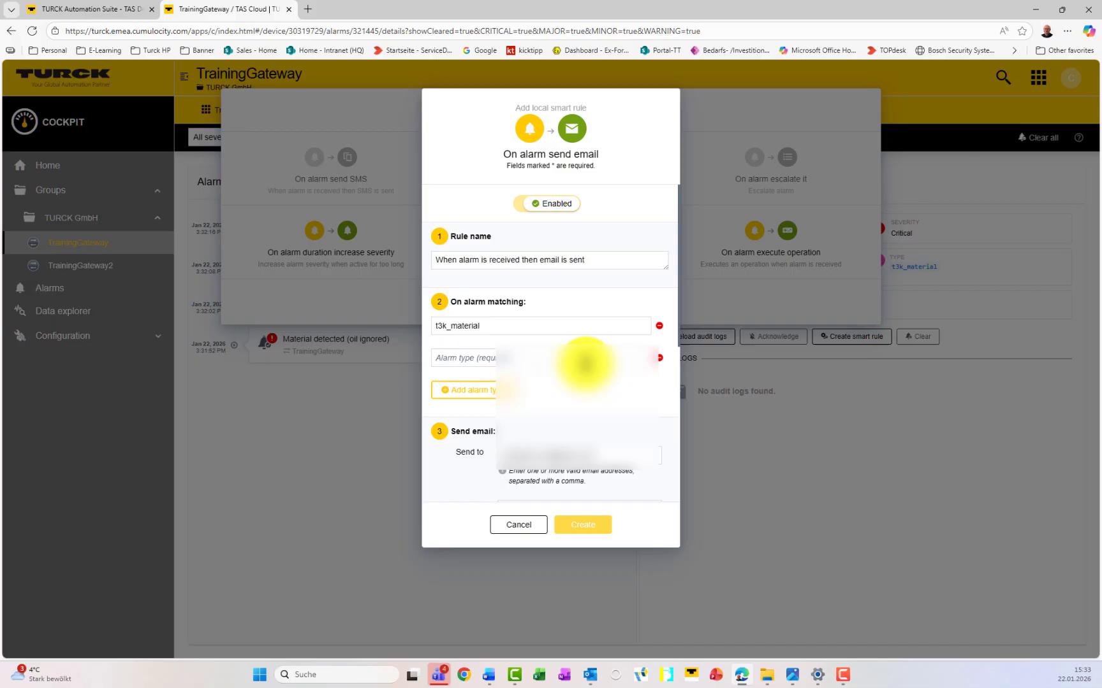
{"action": "left_click", "coordinate": [659, 358]}
Step: Set the email subject to 'Material detected (oil ignored)' and create the rule
{"action": "scroll", "coordinate": [598, 369], "scroll_direction": "down", "scroll_amount": 2}
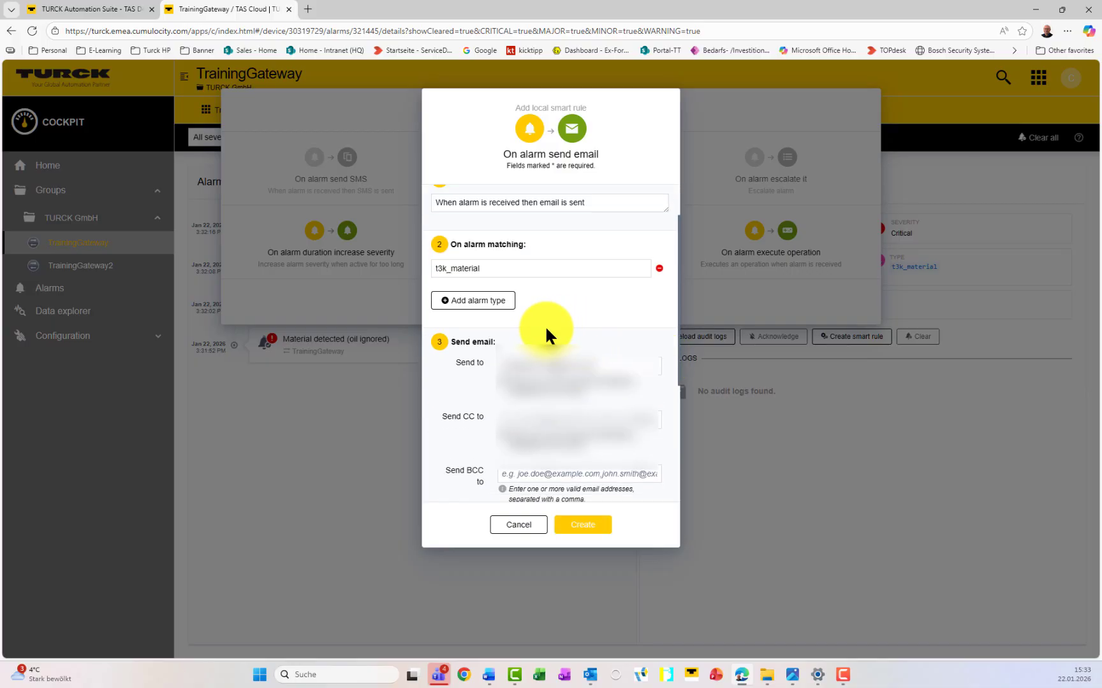
{"action": "scroll", "coordinate": [460, 416], "scroll_direction": "down", "scroll_amount": 1}
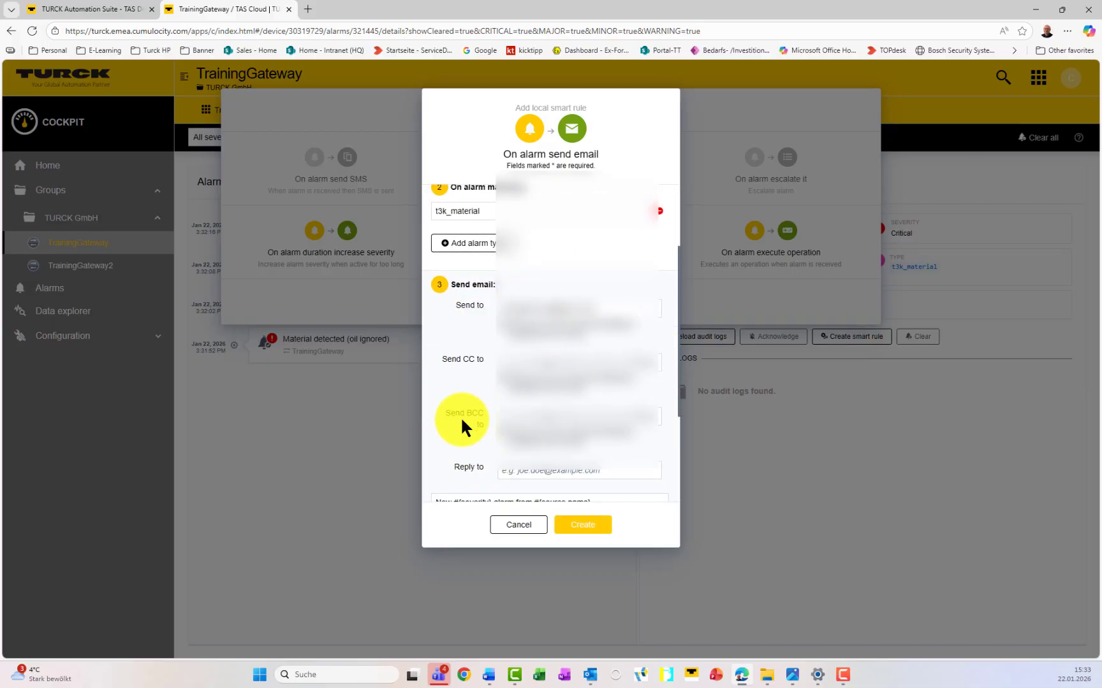
{"action": "scroll", "coordinate": [464, 422], "scroll_direction": "down", "scroll_amount": 3}
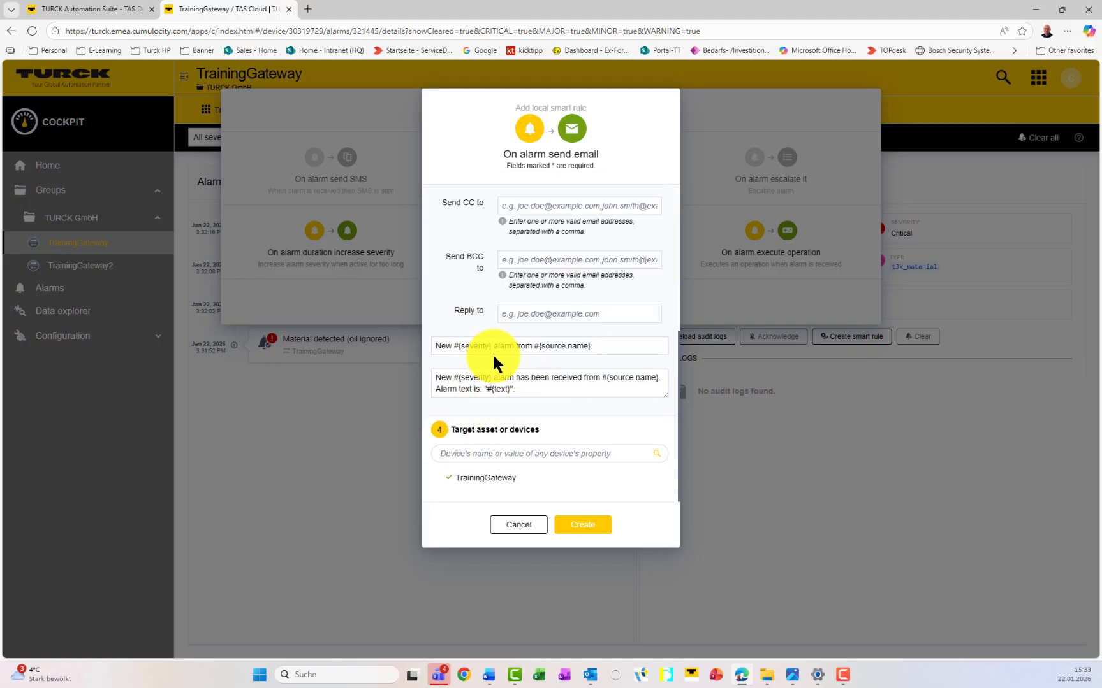
{"action": "left_click", "coordinate": [615, 346]}
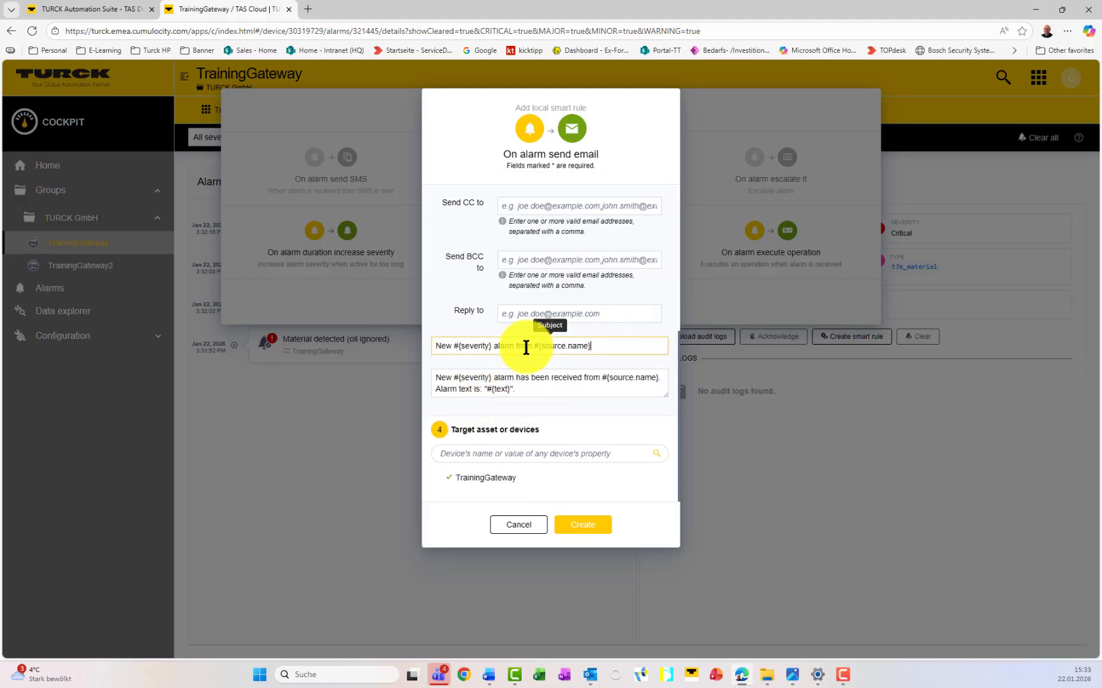
{"action": "triple_click", "coordinate": [525, 347]}
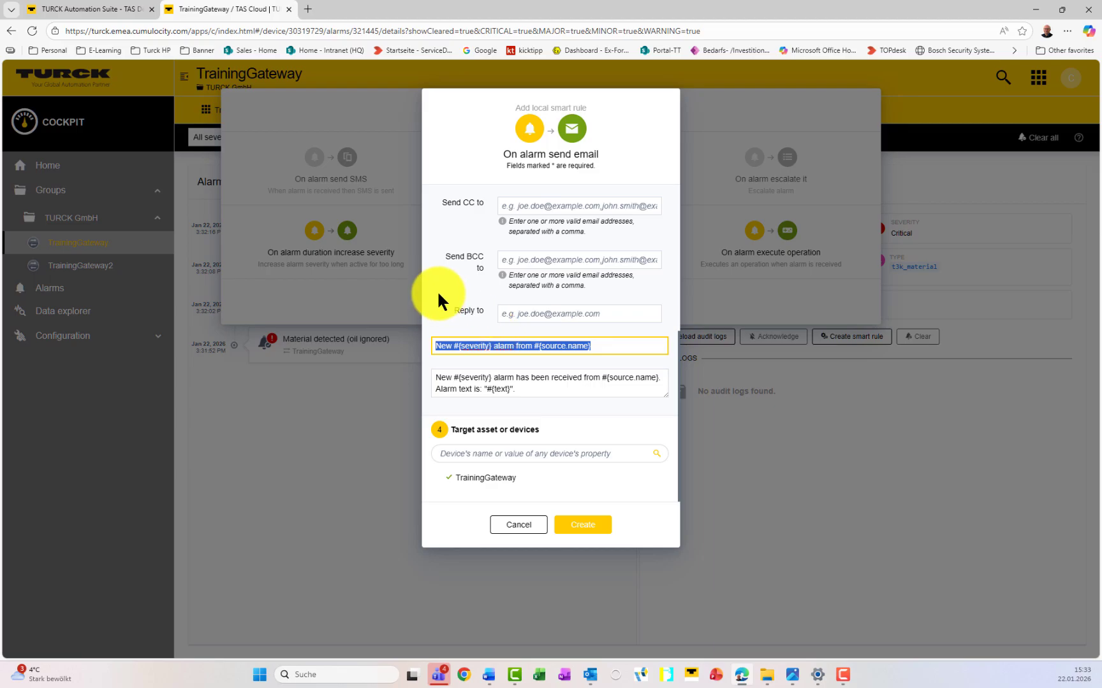
{"action": "type", "text": "Material detected "}
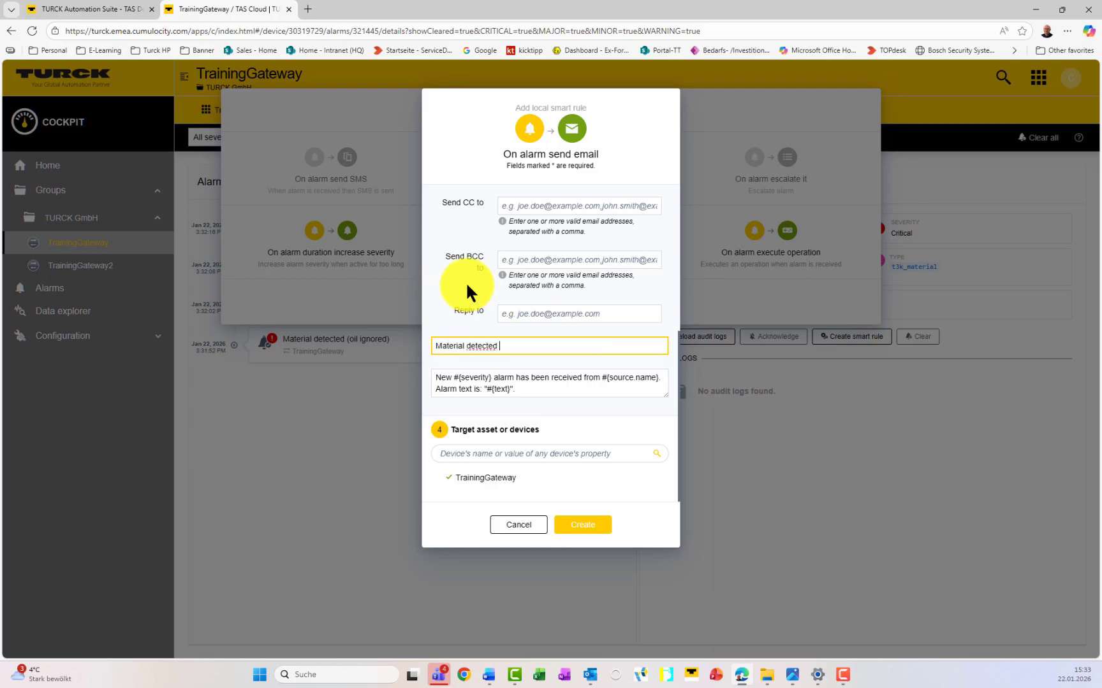
{"action": "type", "text": "(no oil)"}
{"action": "key", "text": "BackSpace"}
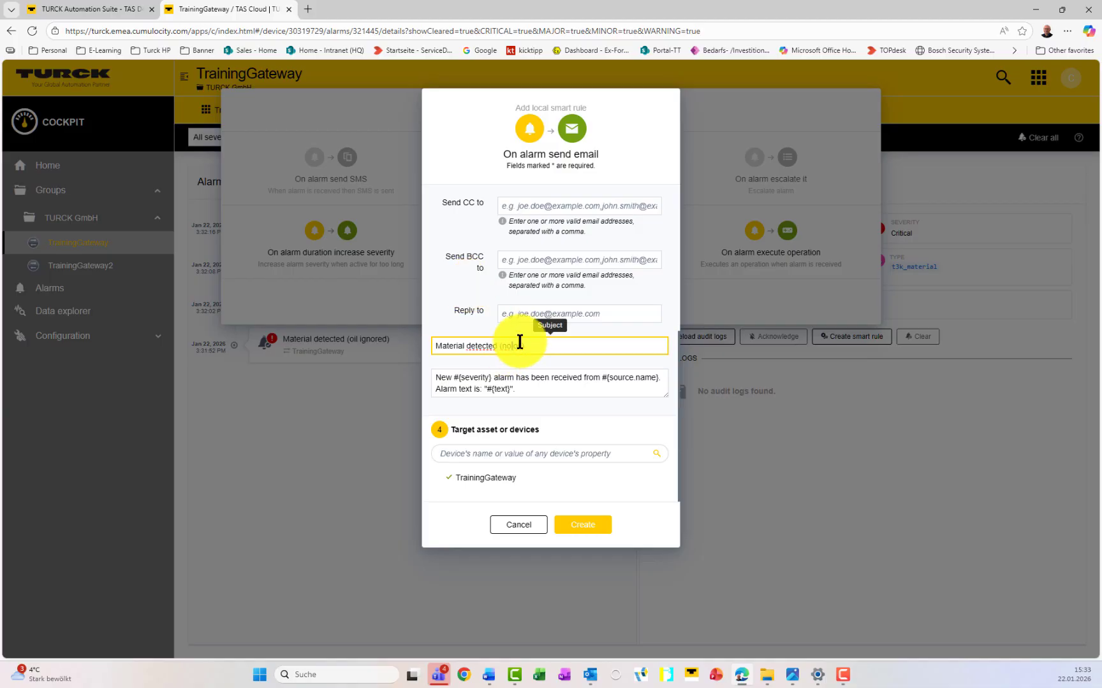
{"action": "key", "text": "BackSpace"}
{"action": "key", "text": "BackSpace"}
{"action": "key", "text": "Return"}
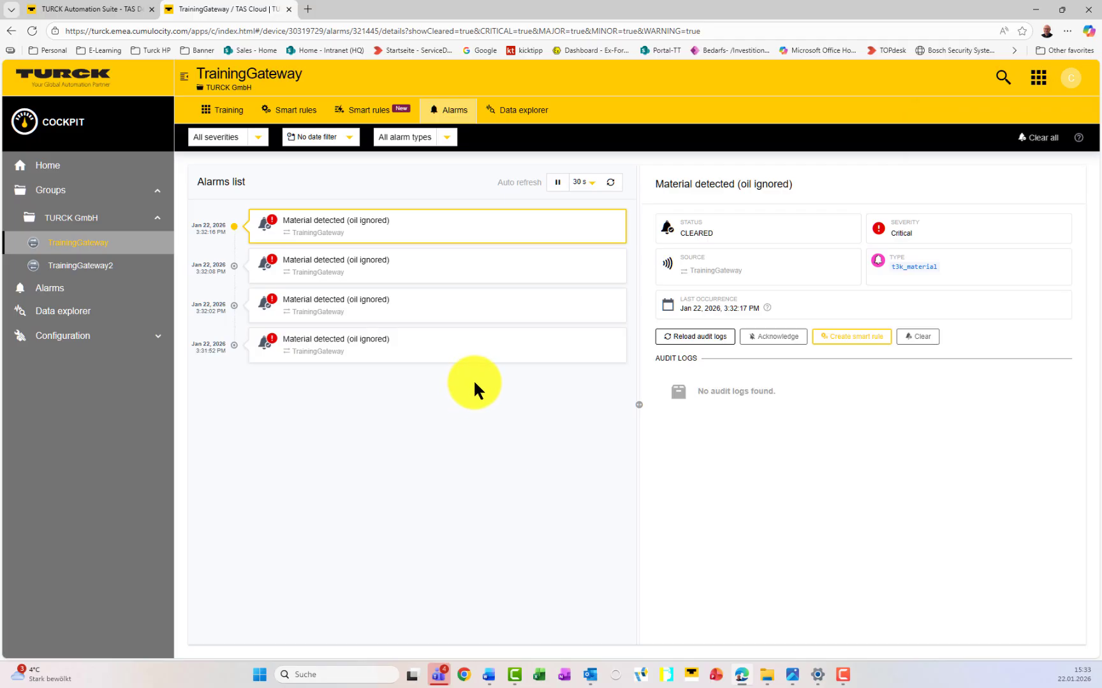
Step: Add a 'Create custom alarm from measurement' smart rule to the TrainingGateway
{"action": "left_click", "coordinate": [391, 114]}
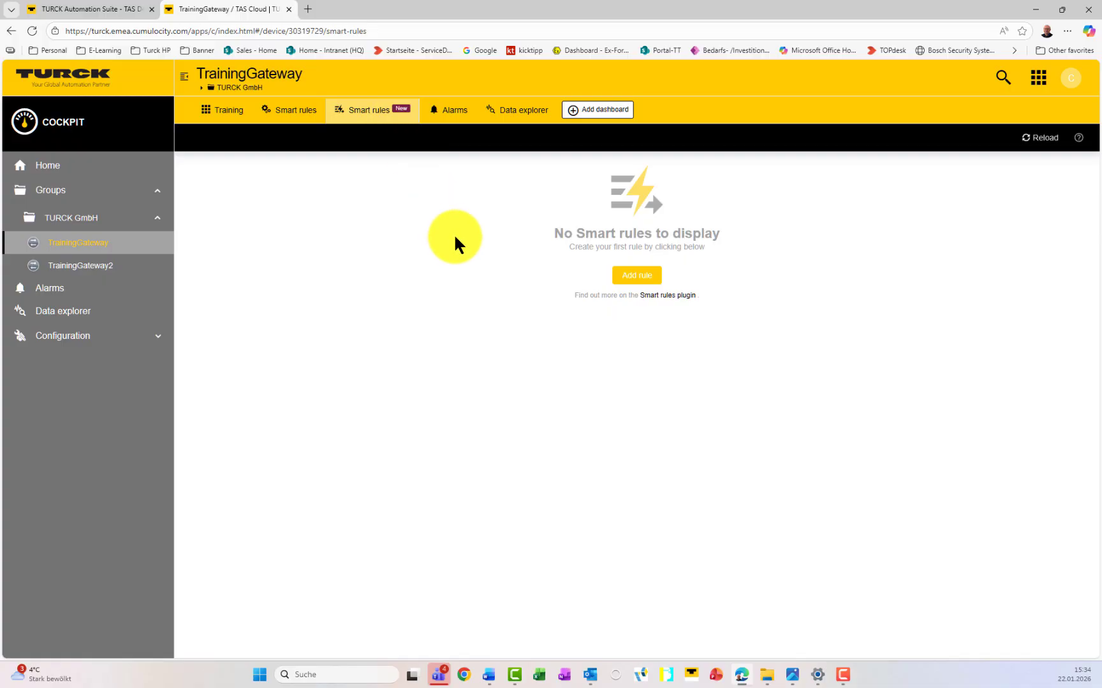
{"action": "left_click", "coordinate": [634, 276]}
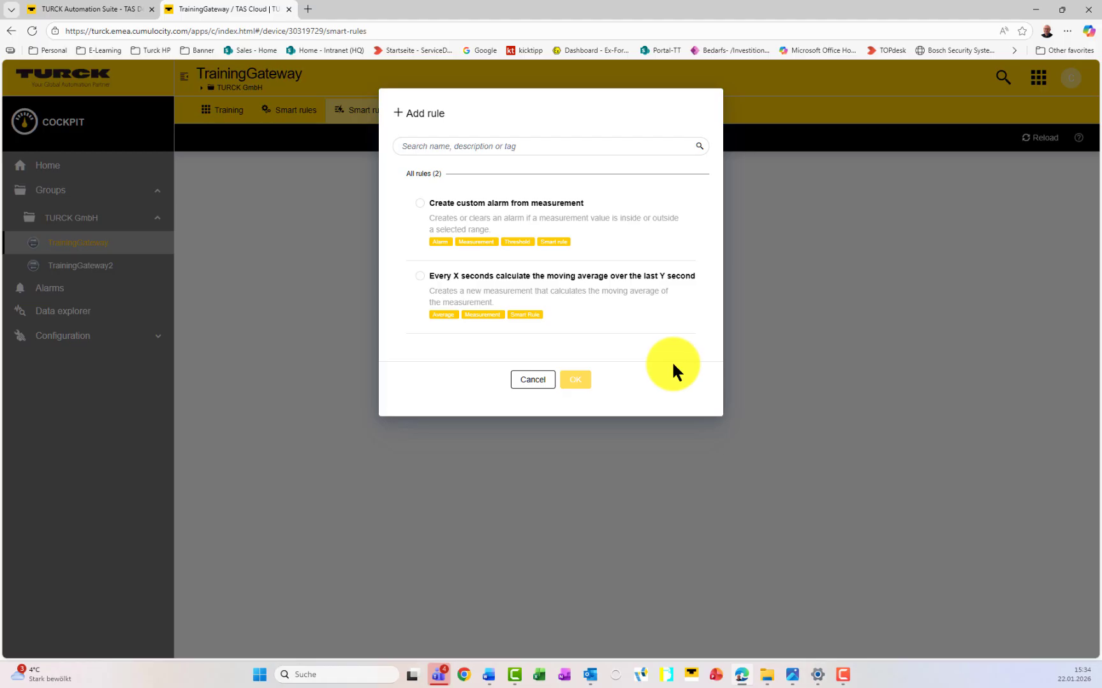
{"action": "left_click", "coordinate": [496, 208]}
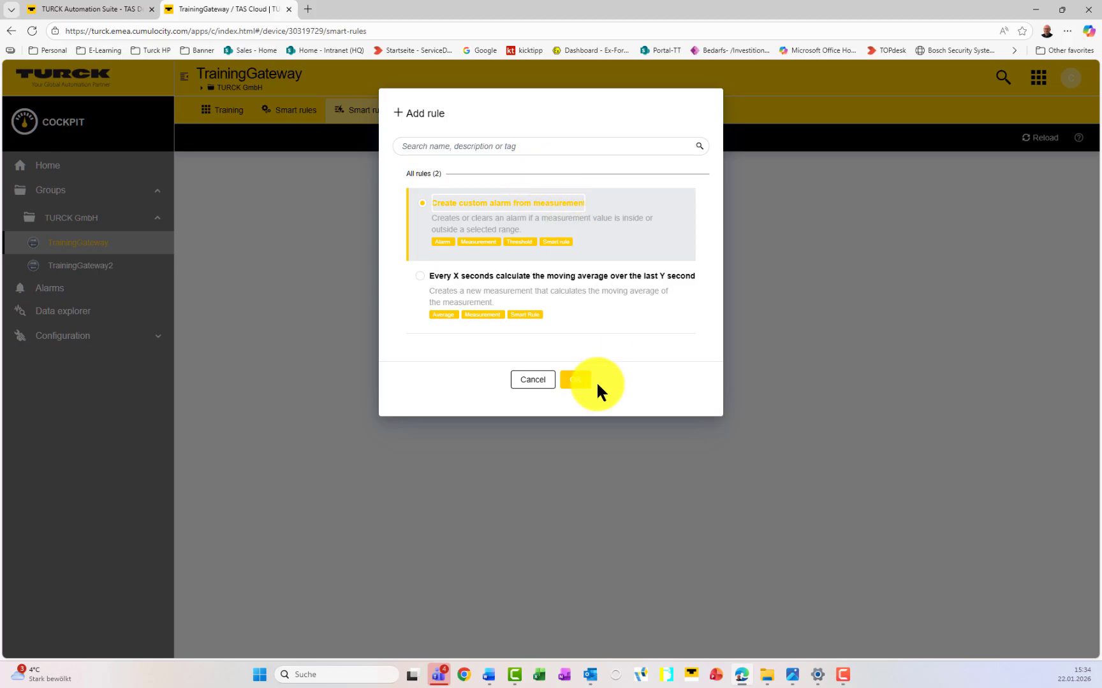
{"action": "left_click", "coordinate": [577, 380]}
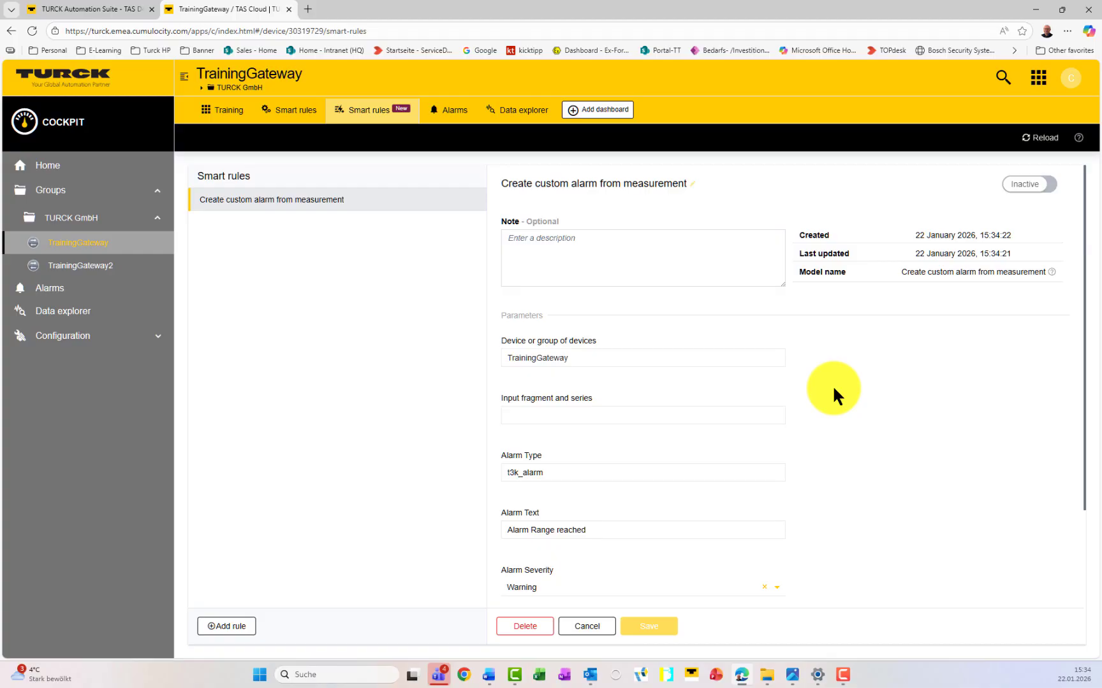
Step: Keep Warning severity, set the lower threshold to 1400 and the range option to In Range
{"action": "scroll", "coordinate": [834, 390], "scroll_direction": "down", "scroll_amount": 3}
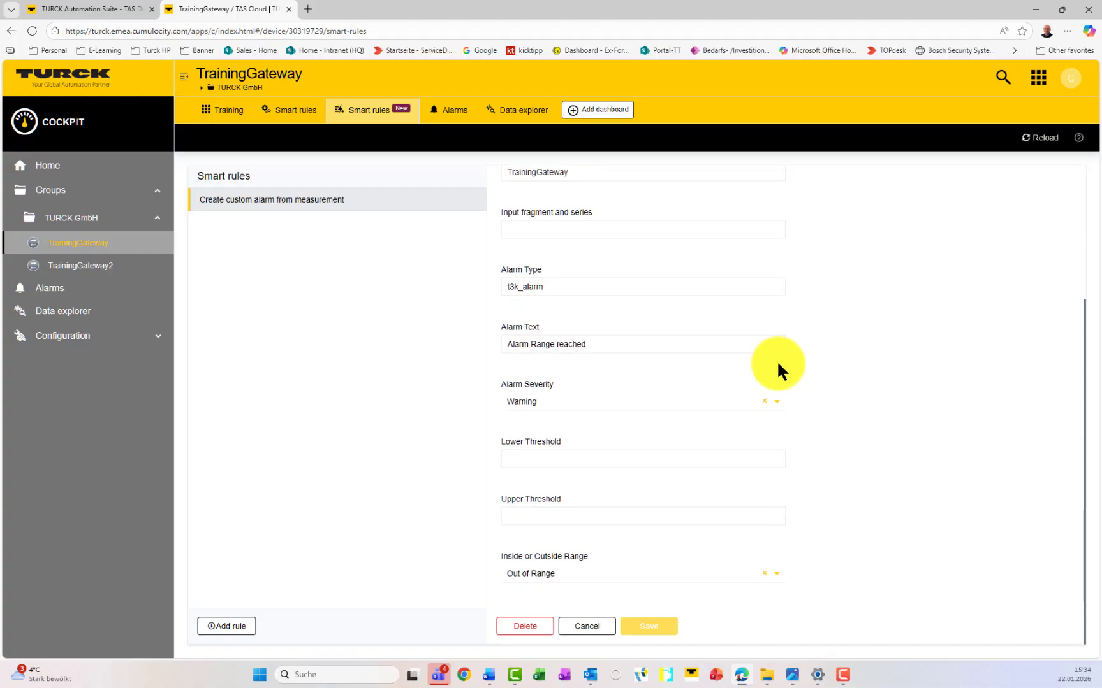
{"action": "left_click", "coordinate": [633, 400]}
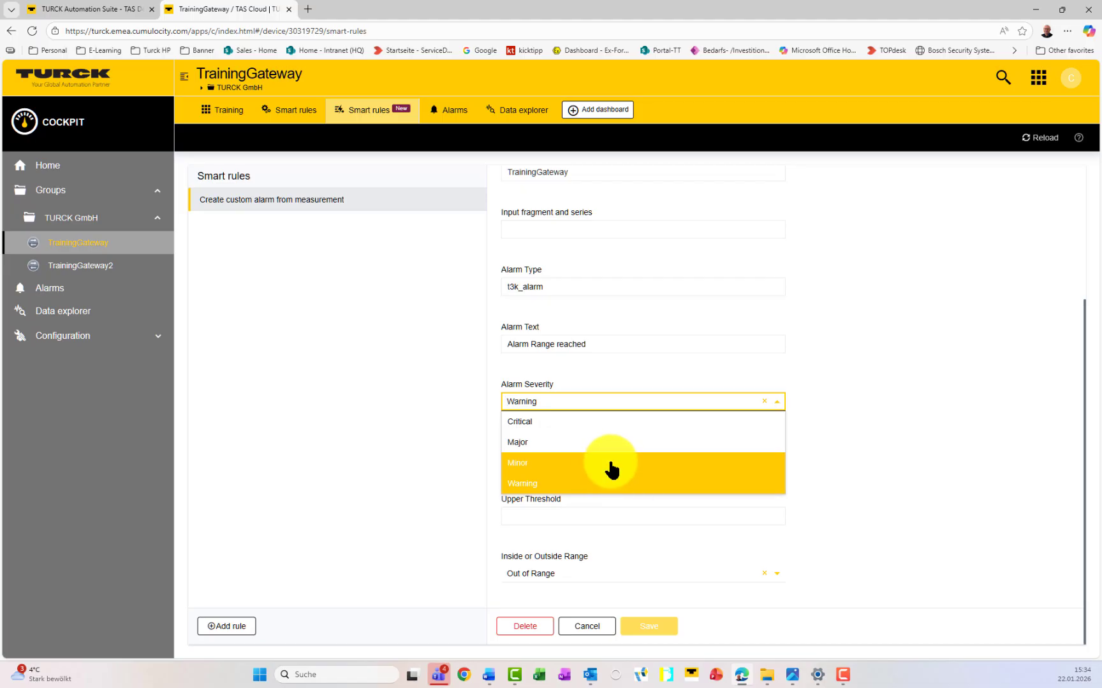
{"action": "left_click", "coordinate": [861, 383]}
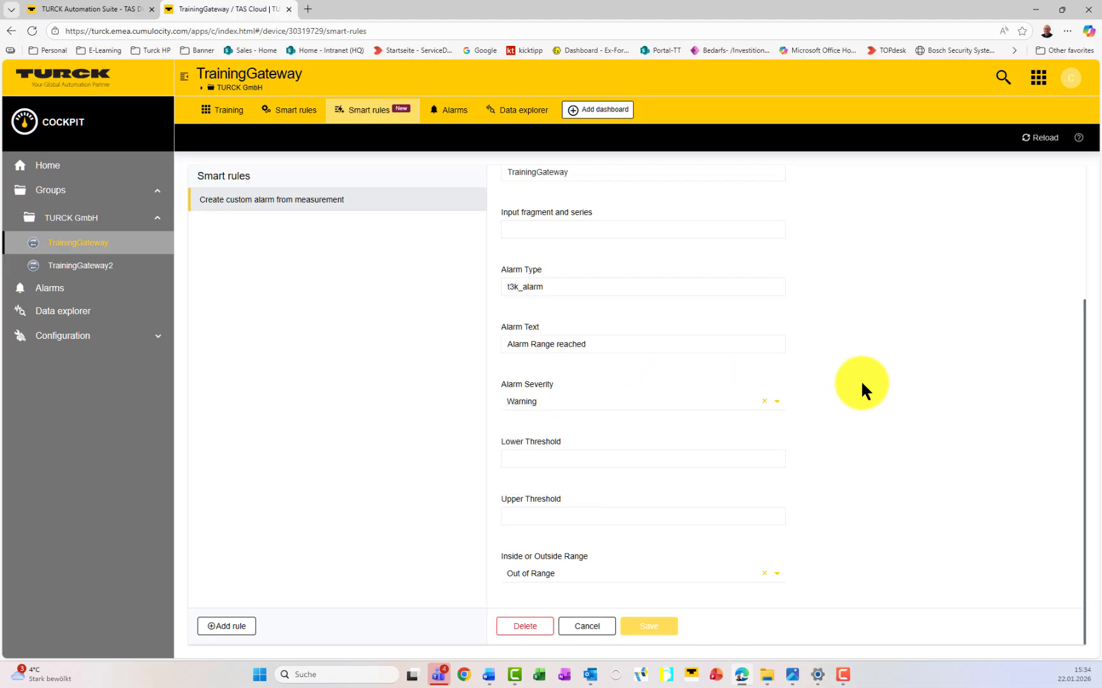
{"action": "left_click", "coordinate": [602, 458]}
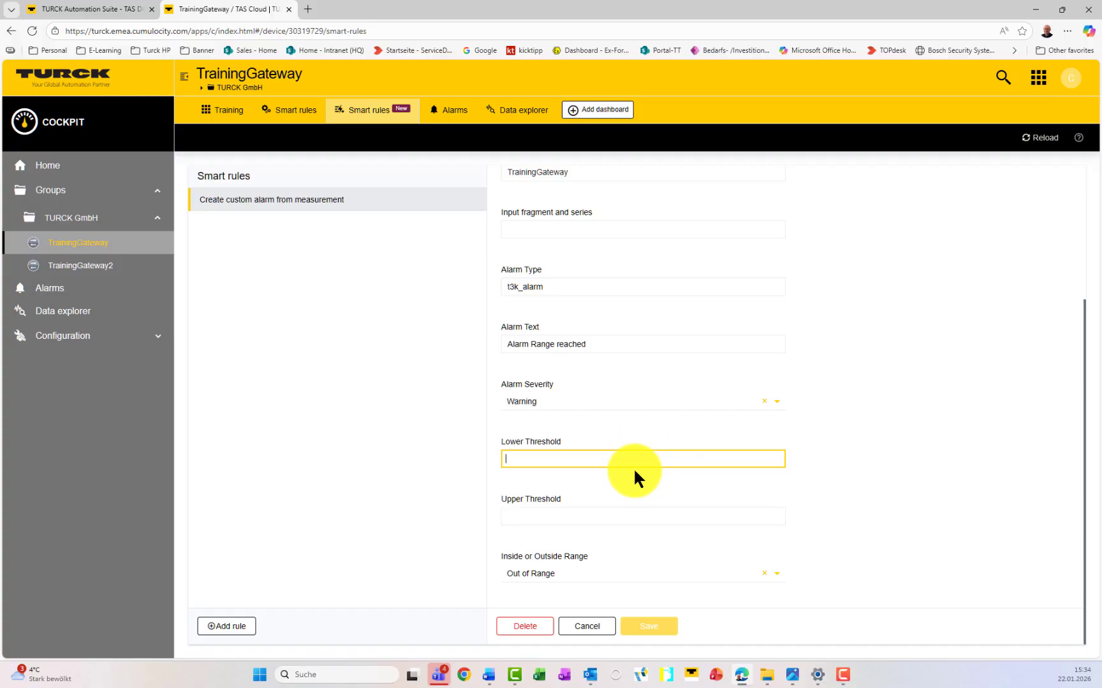
{"action": "type", "text": "1400"}
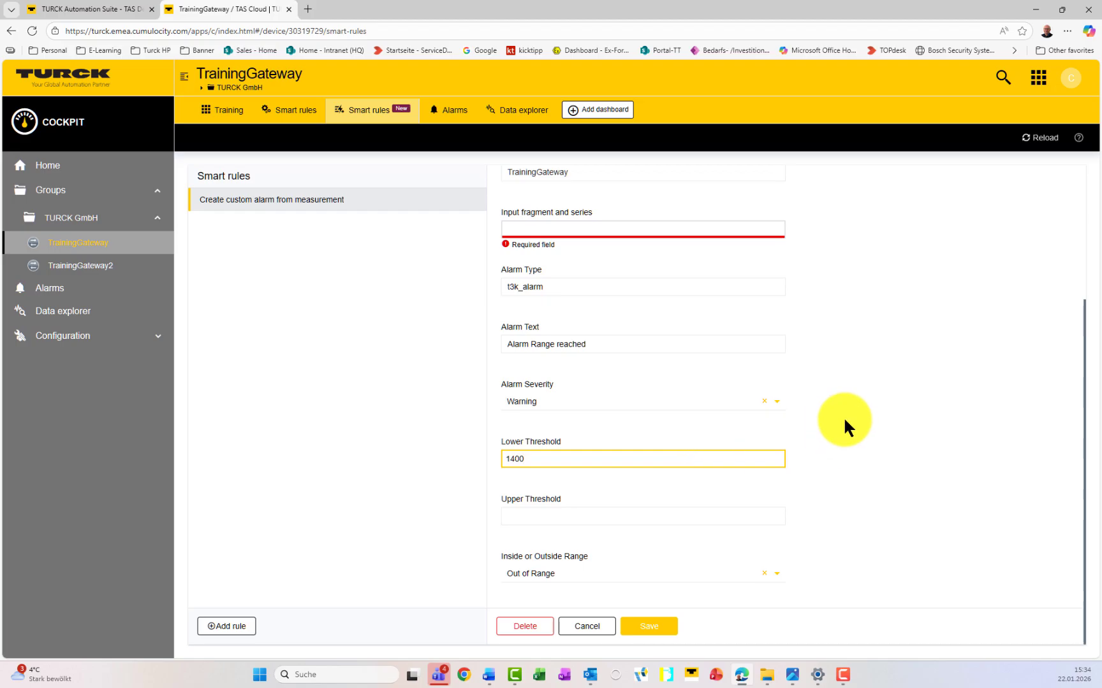
{"action": "left_click", "coordinate": [833, 447]}
{"action": "left_click", "coordinate": [615, 575]}
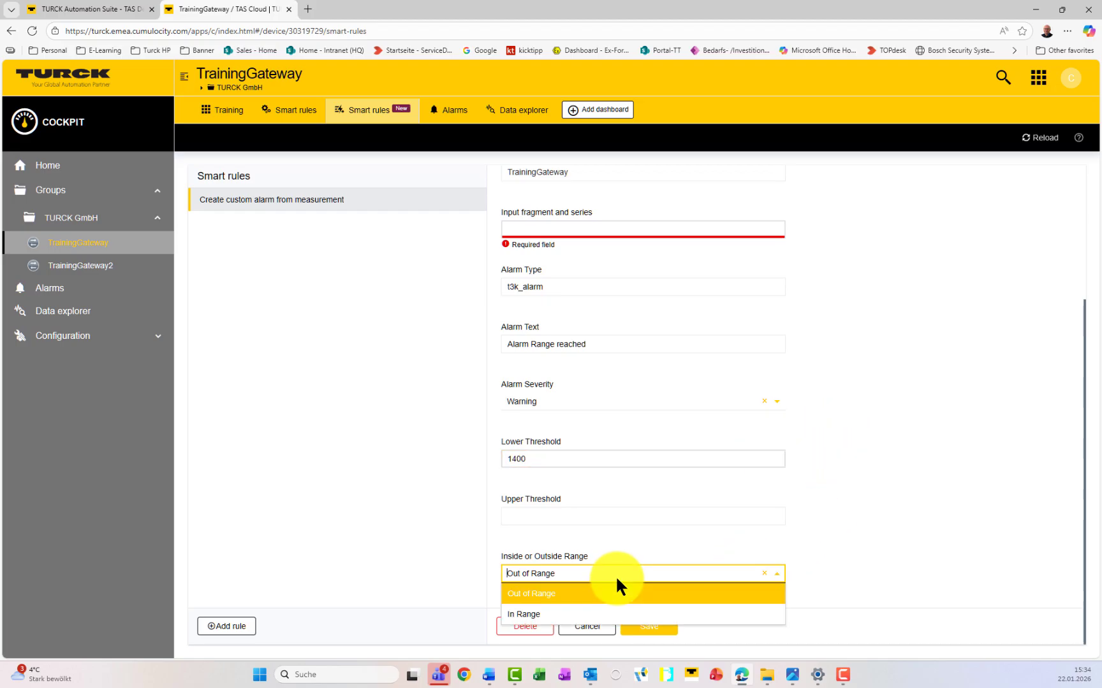
{"action": "left_click", "coordinate": [585, 615]}
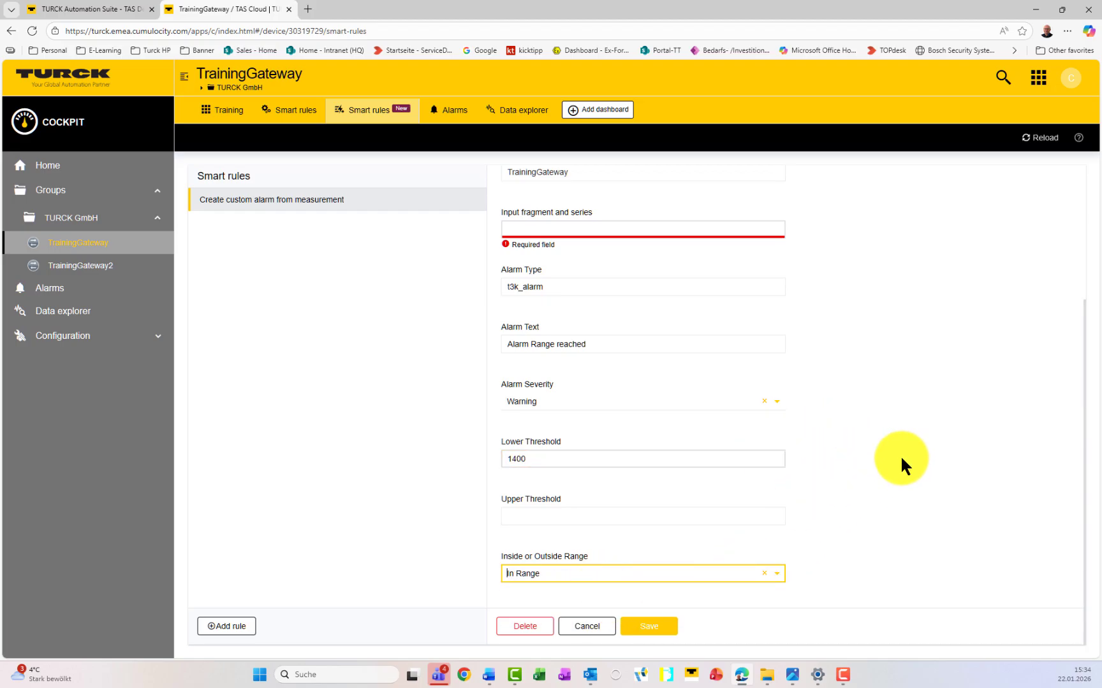
{"action": "left_click", "coordinate": [926, 501]}
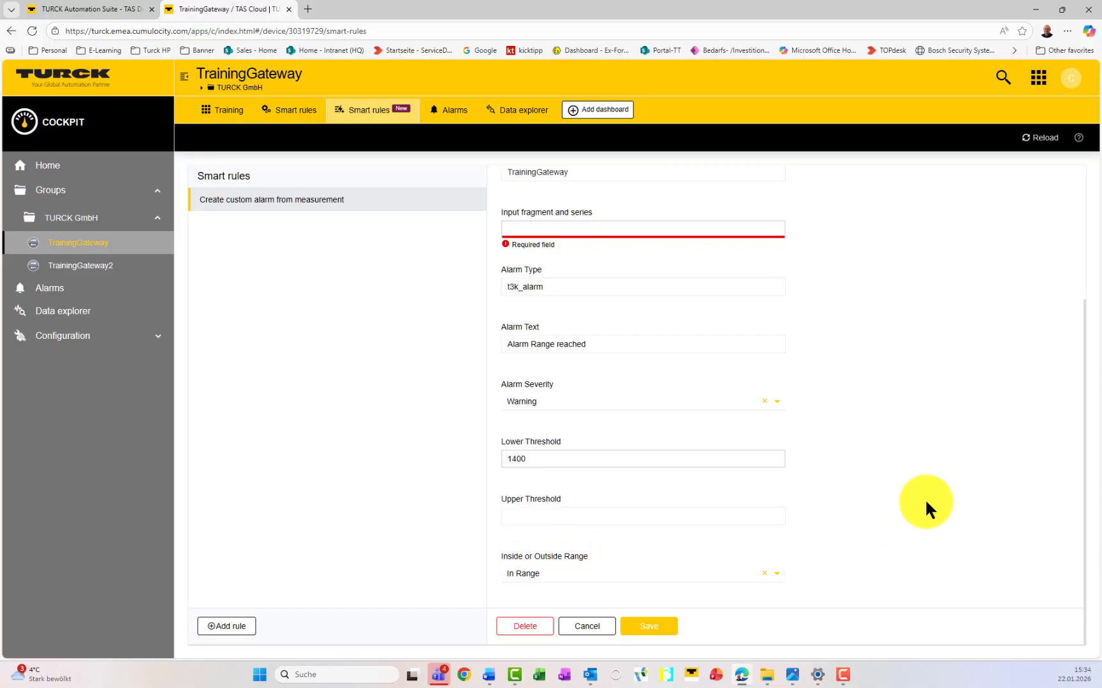
{"action": "left_click", "coordinate": [601, 227]}
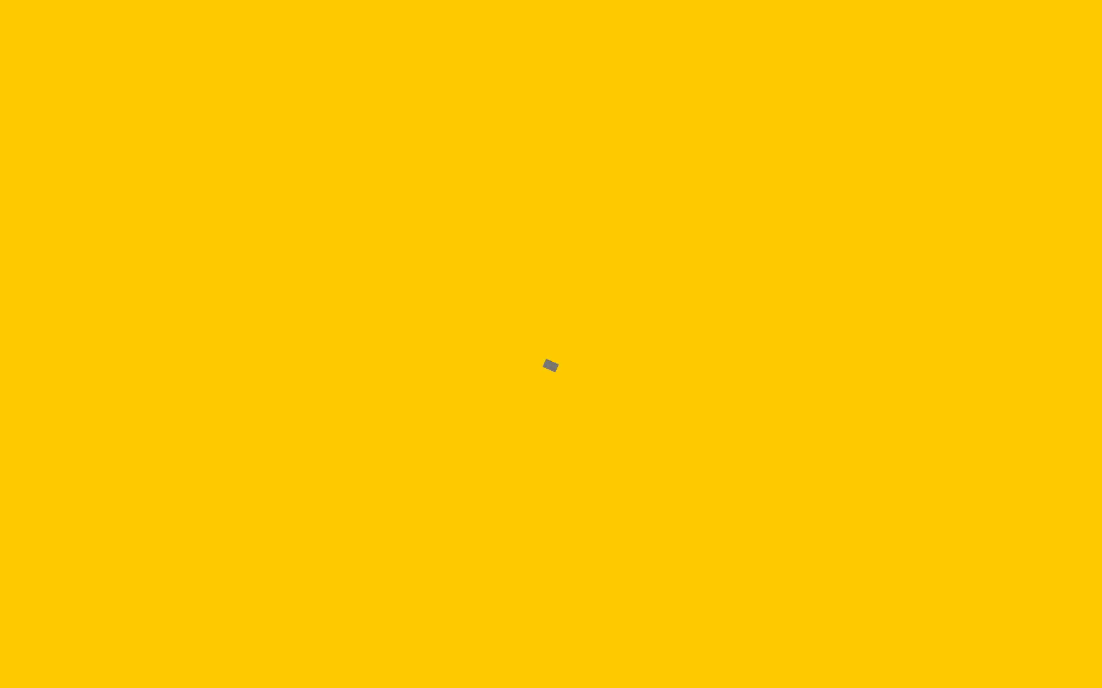